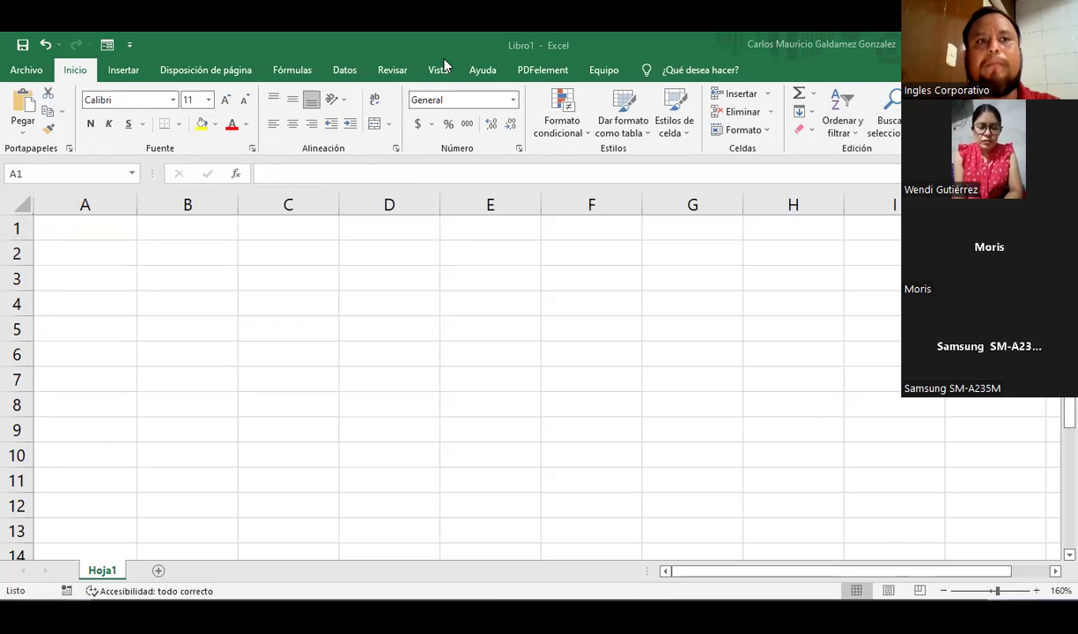
# Step: Enter the value 500 in cell A1 of the blank worksheet
pyautogui.click(168, 254)
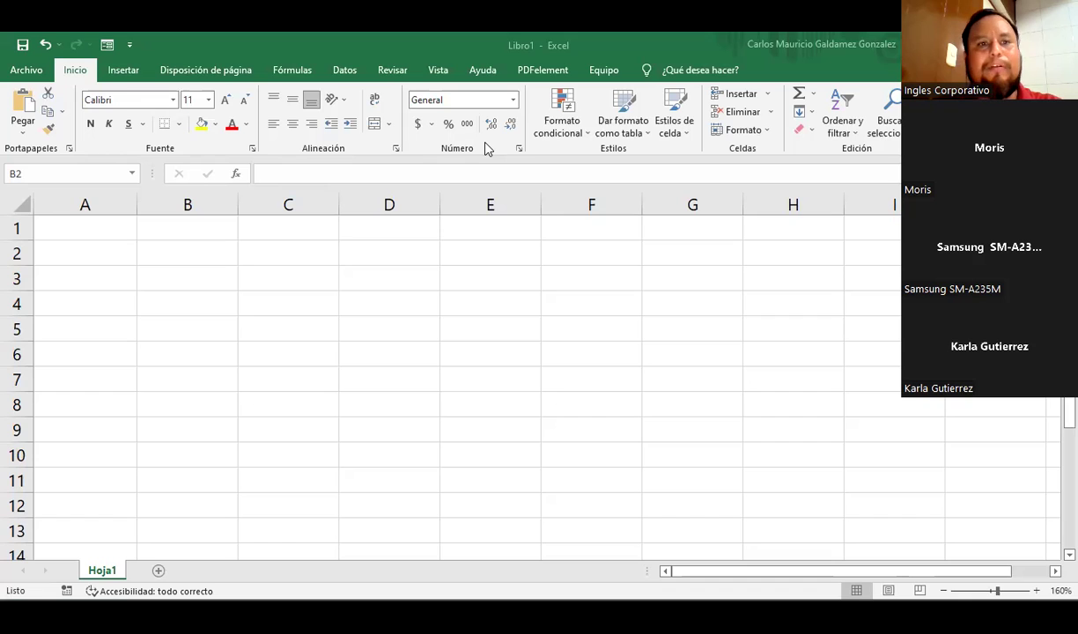
pyautogui.click(287, 236)
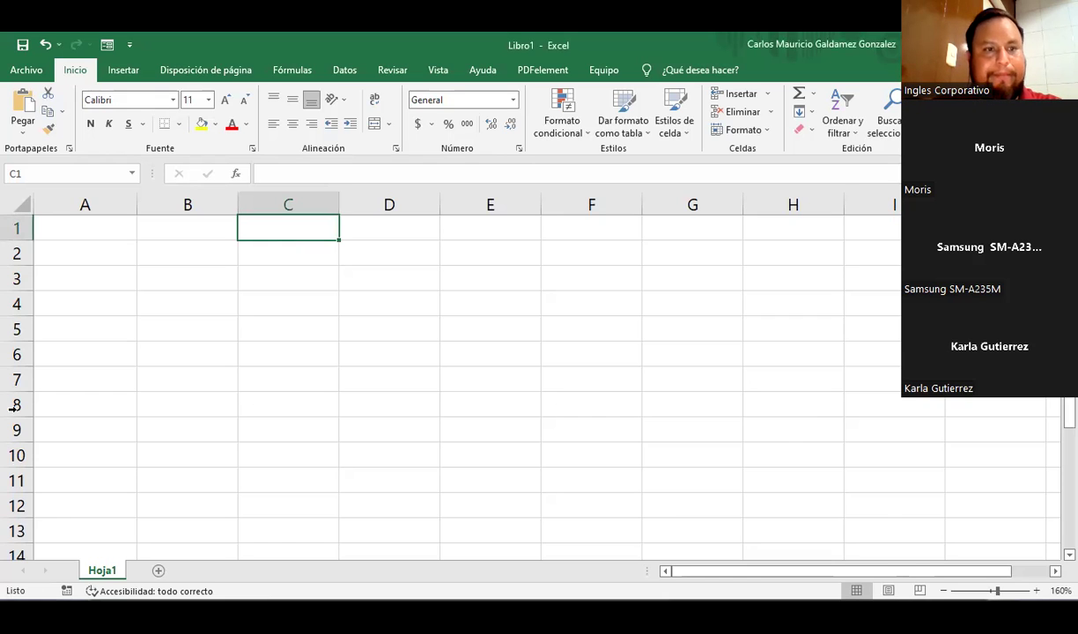
pyautogui.click(95, 222)
pyautogui.write('500')
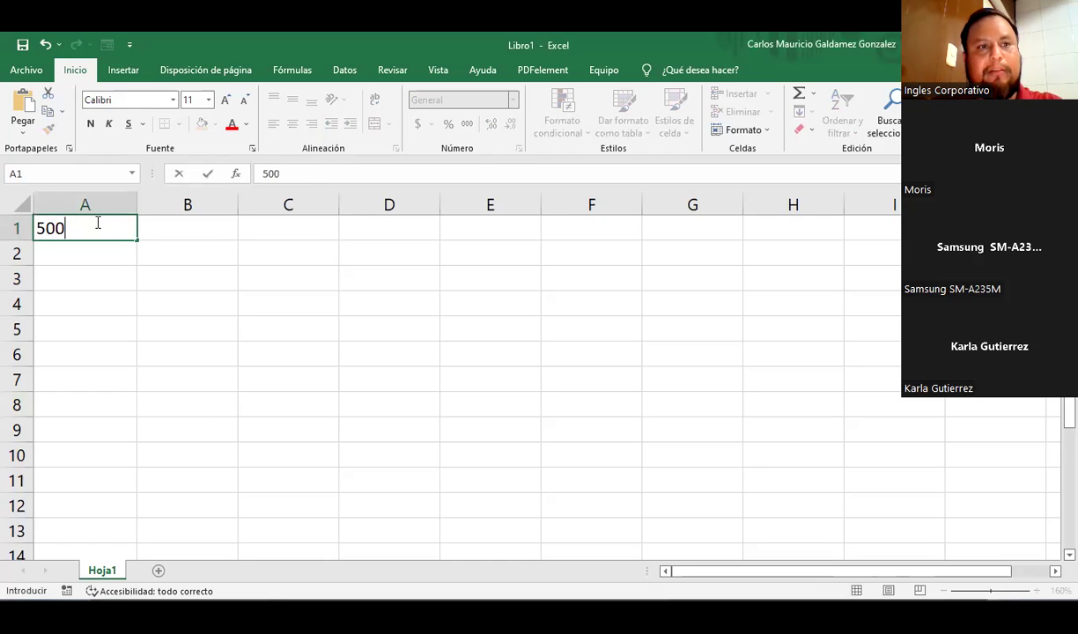
# Step: Enter the direct reference formula =A1 in cell E6
pyautogui.click(461, 353)
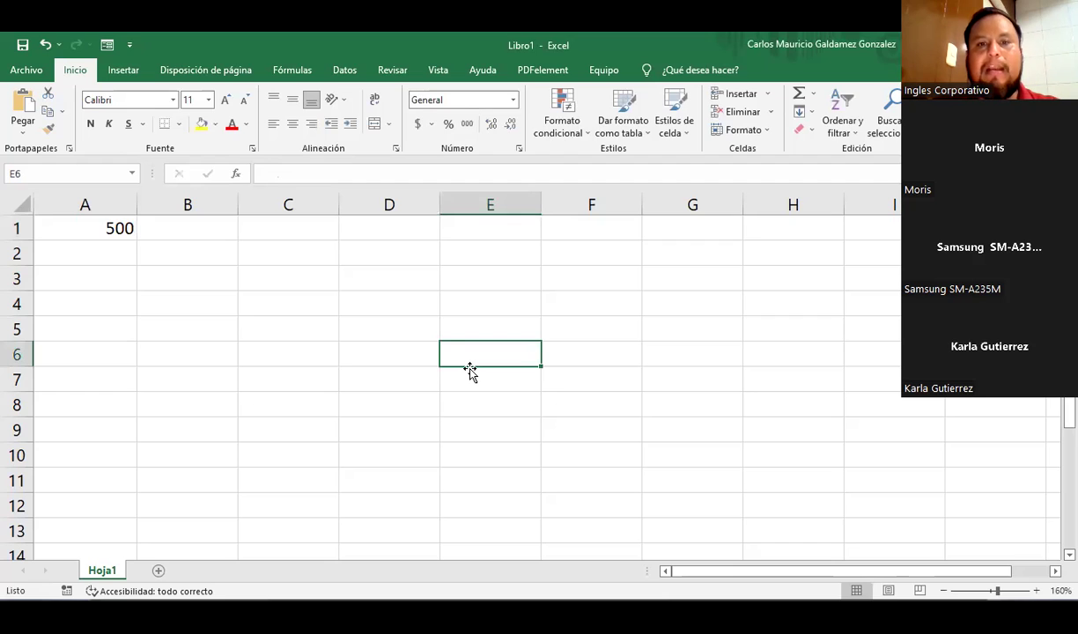
pyautogui.write('=a1')
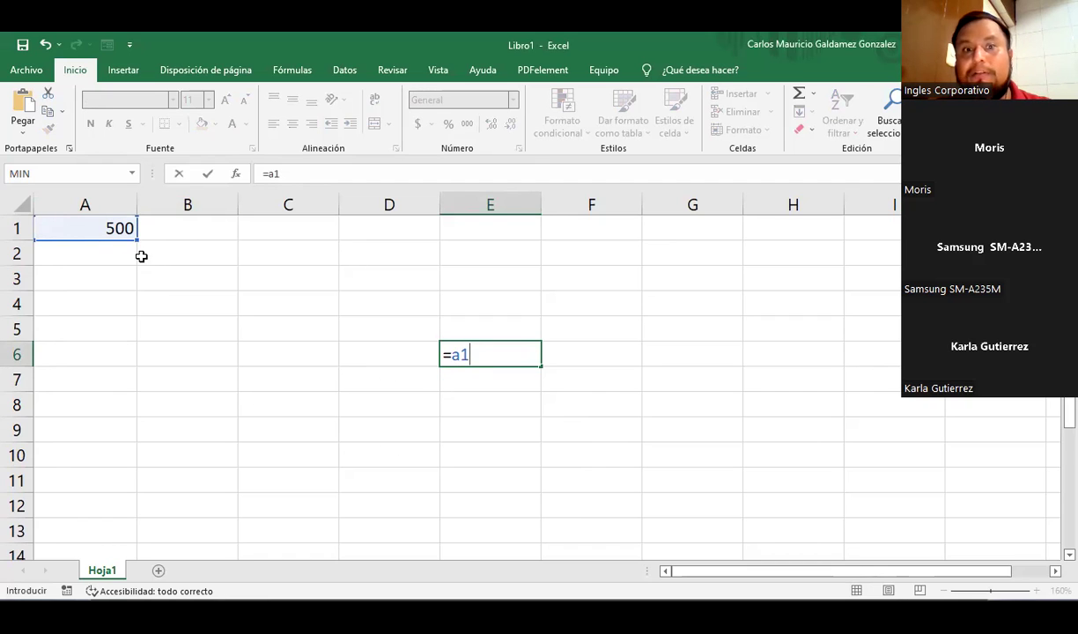
pyautogui.press('Return')
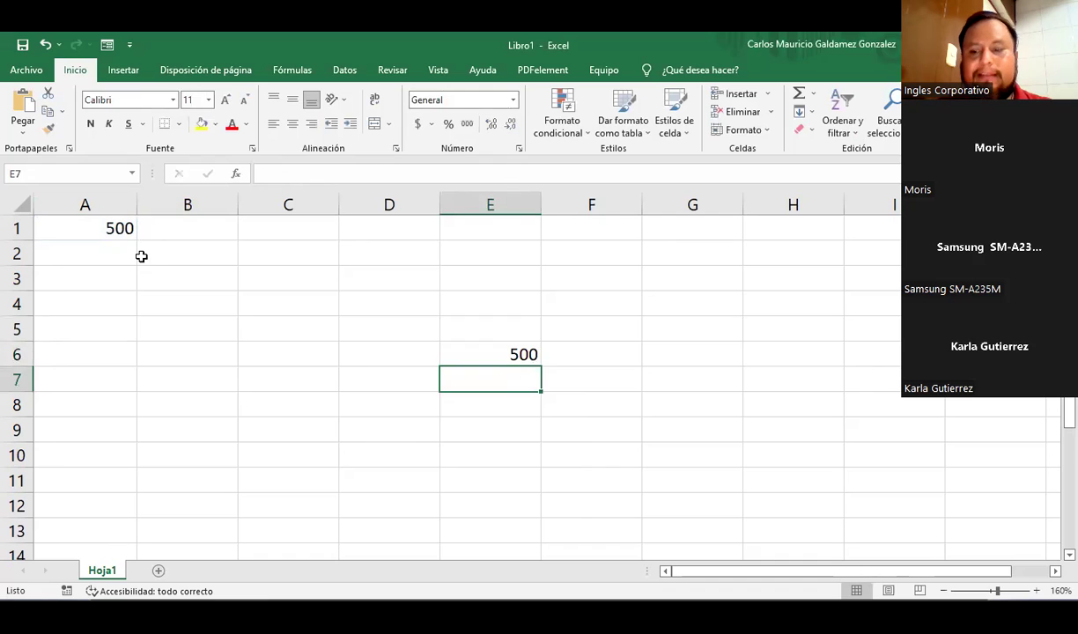
# Step: Enter the text "=A!1", including its quotation marks, in cell F6 as a label beside the direct reference
pyautogui.press('Up')
pyautogui.press('Right')
pyautogui.write('=')
pyautogui.press('BackSpace')
pyautogui.write('"=A!1"')
pyautogui.press('Return')
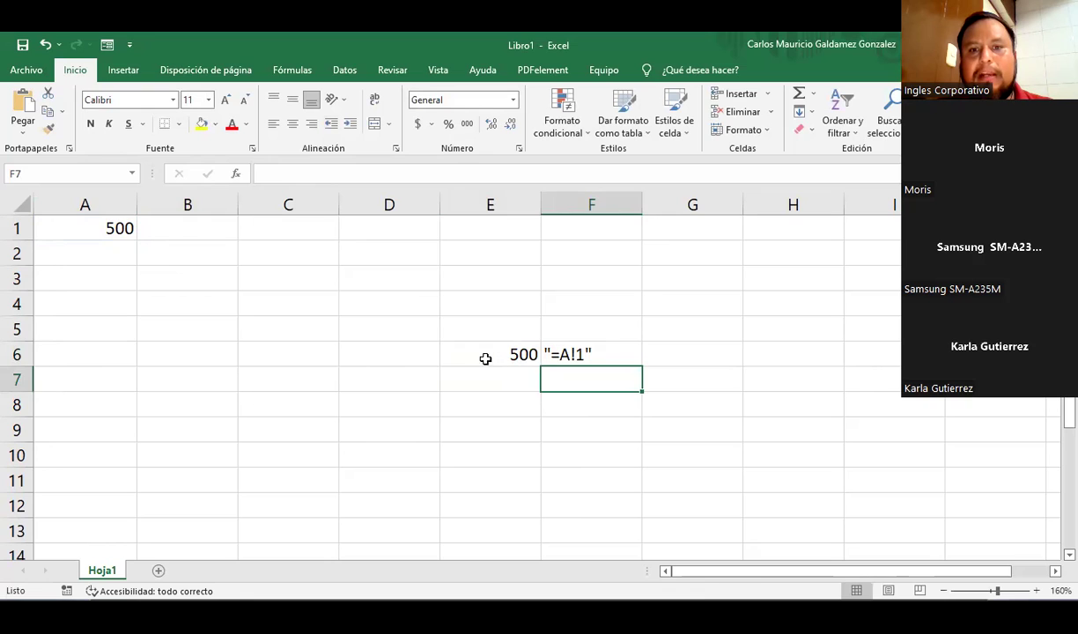
pyautogui.moveTo(485, 358); pyautogui.dragTo(553, 357)
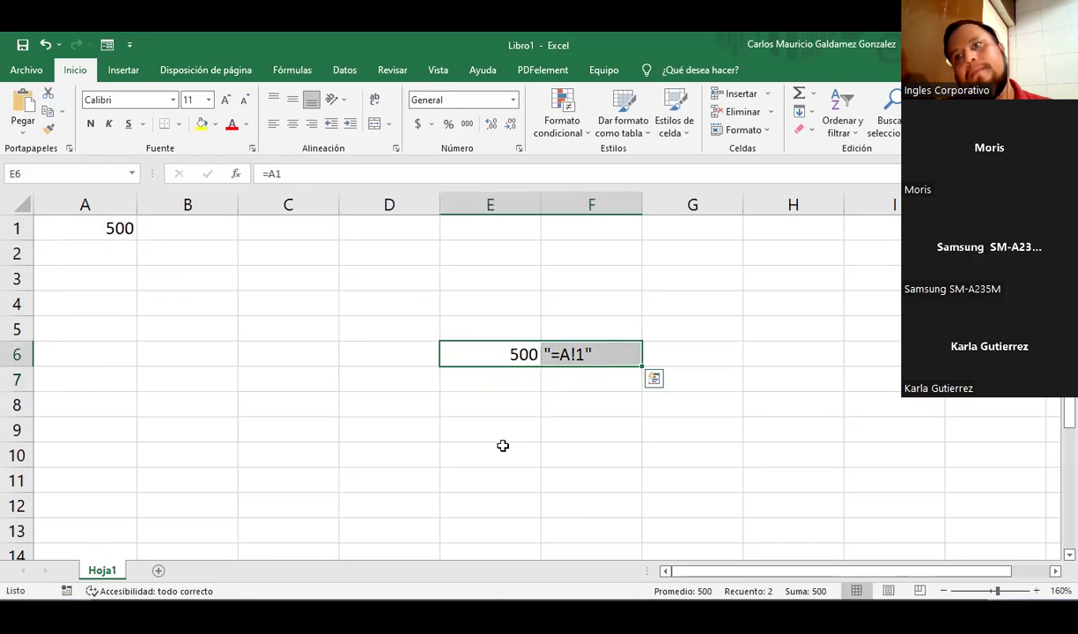
# Step: Enter the formula =INDIRECTO("A1") in cell E7, below the direct reference
pyautogui.click(476, 379)
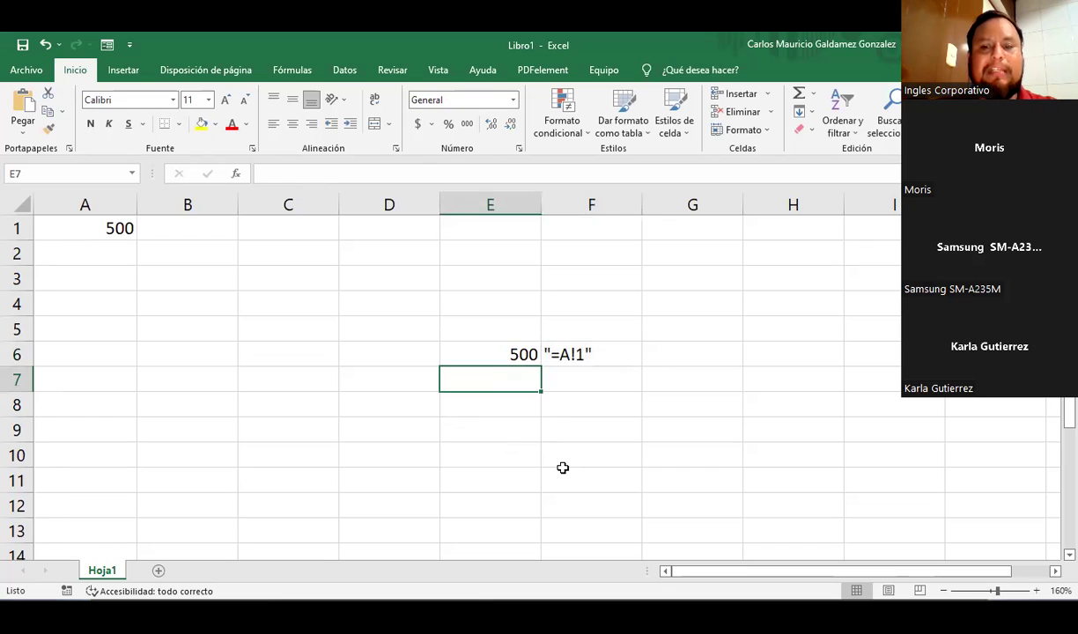
pyautogui.write('=')
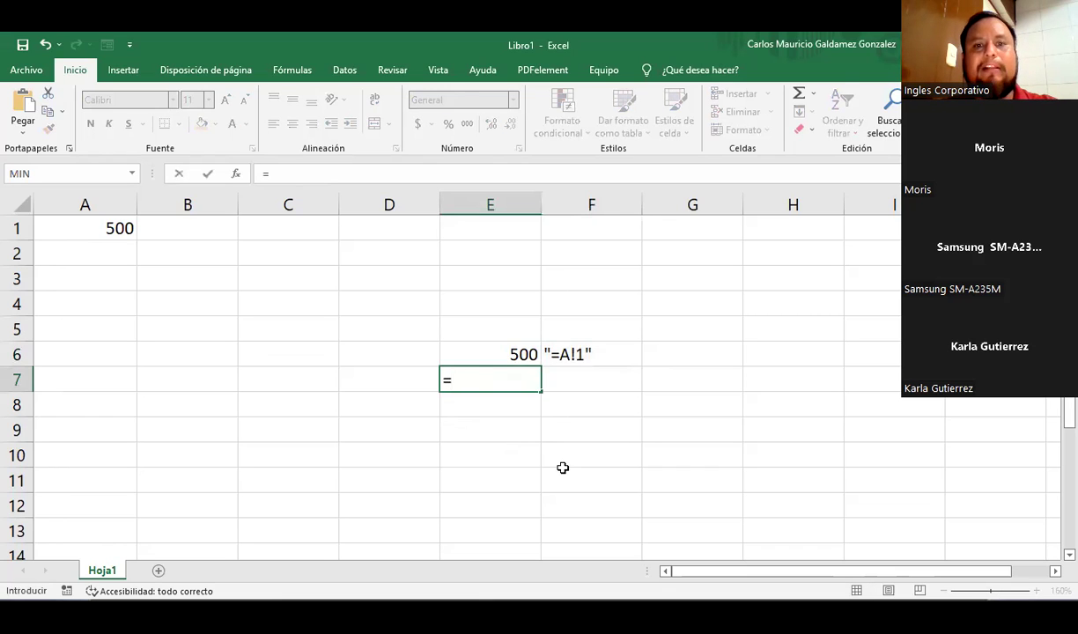
pyautogui.write('indi')
pyautogui.press('Down')
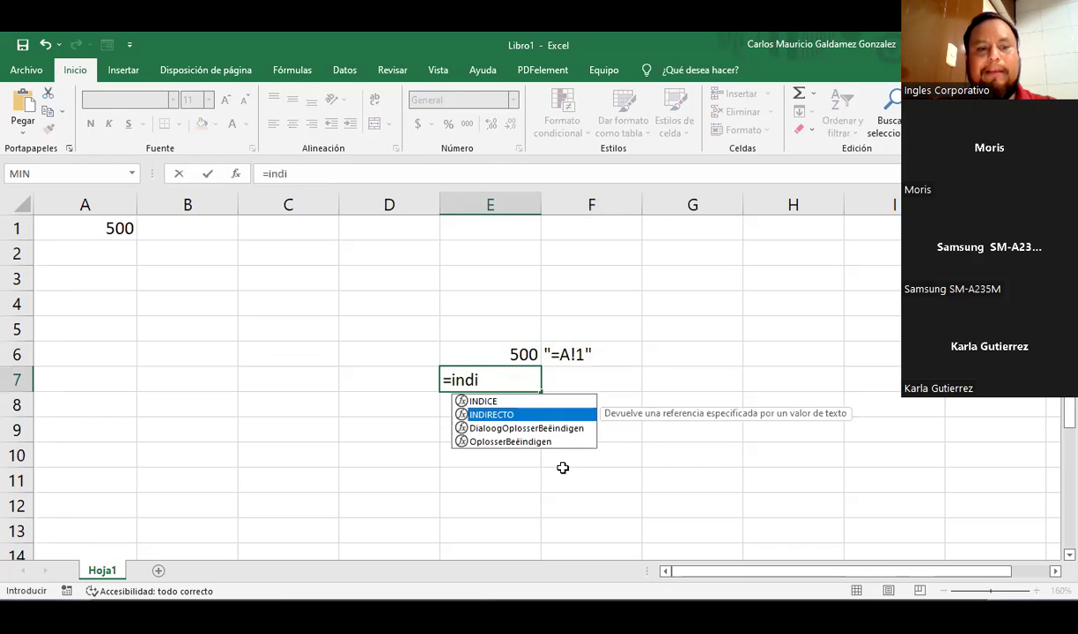
pyautogui.press('Tab')
pyautogui.write('"')
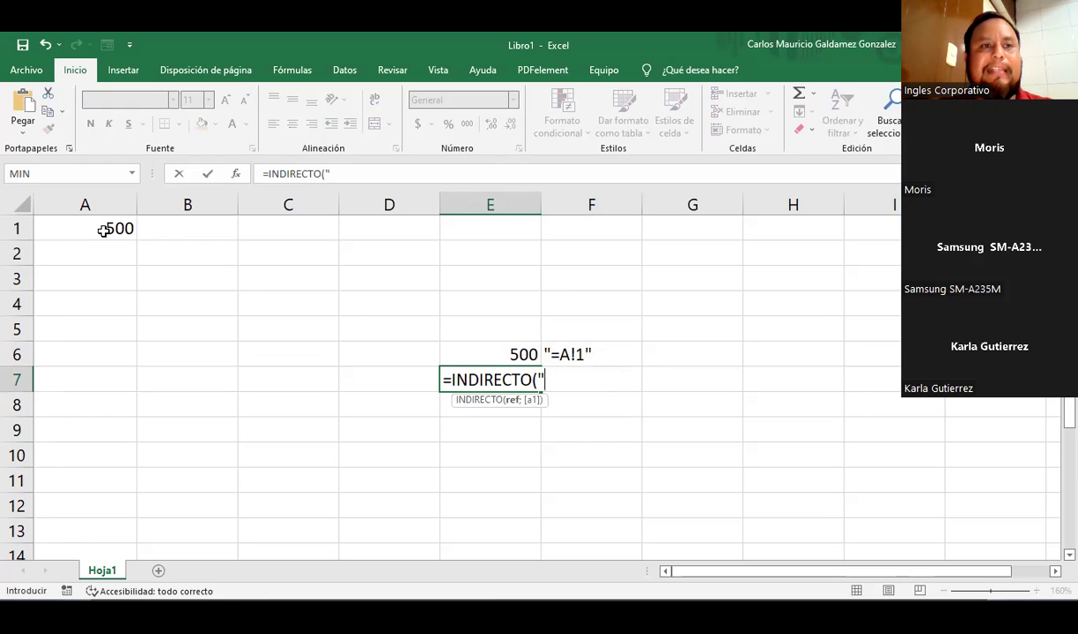
pyautogui.write('A')
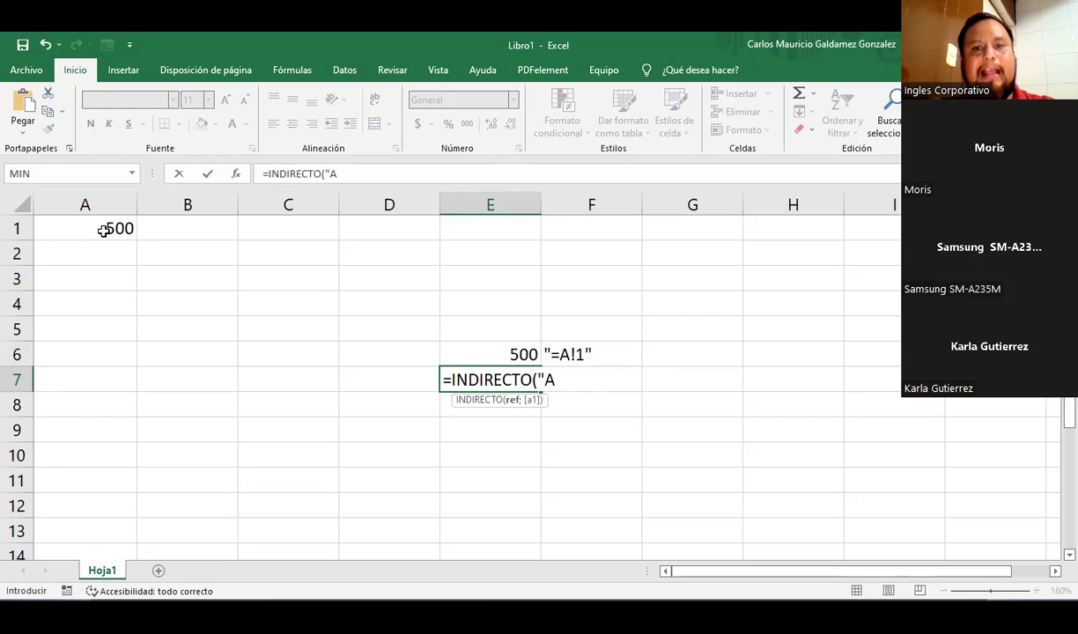
pyautogui.write('1")')
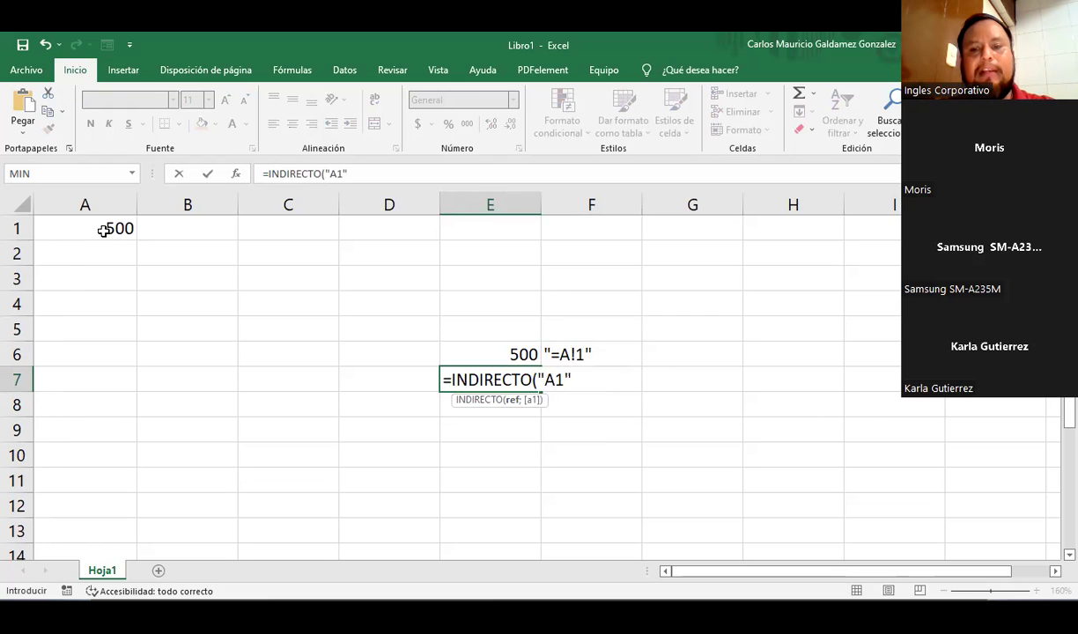
pyautogui.press('Return')
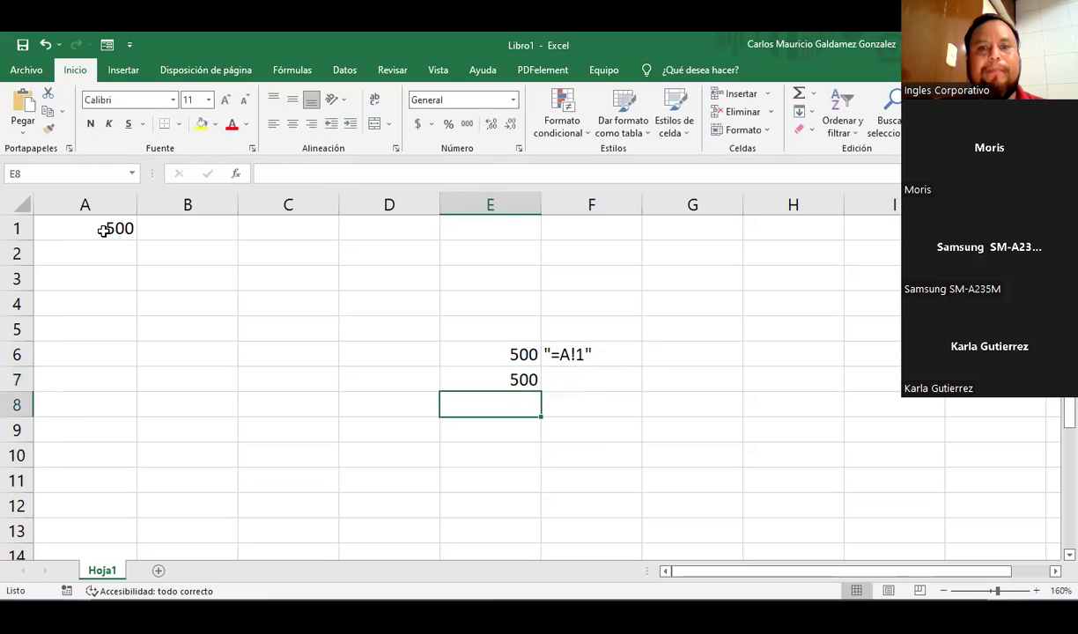
# Step: Enter the text "=INDIRECTO("A1")", with its surrounding quotation marks, in cell F7 as the label for the INDIRECTO formula
pyautogui.click(571, 372)
pyautogui.write('"')
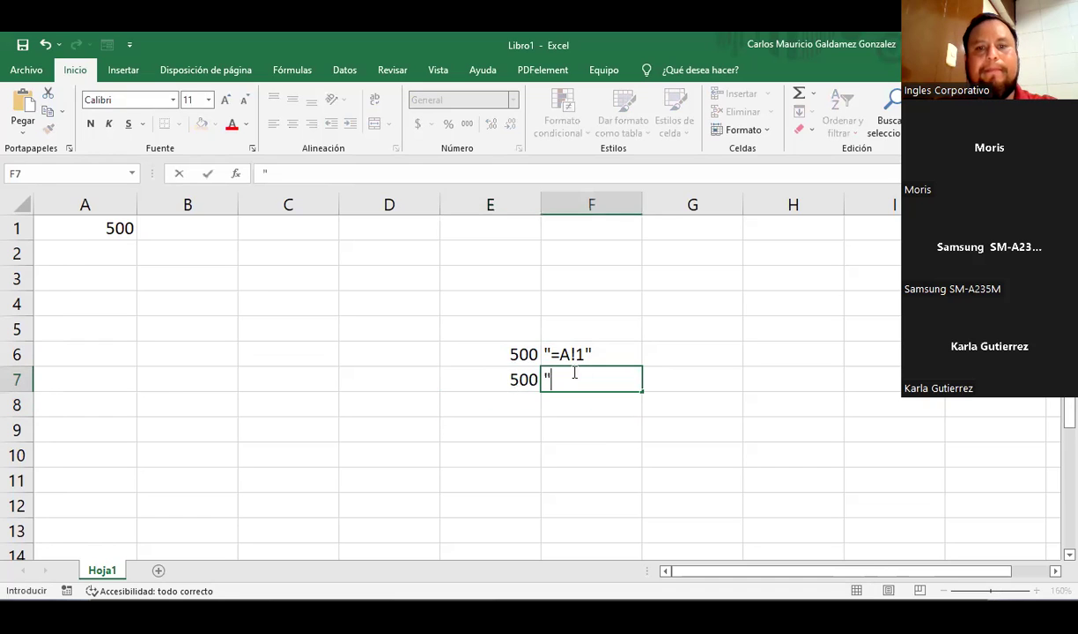
pyautogui.write('INDIC')
pyautogui.press('BackSpace')
pyautogui.press('BackSpace')
pyautogui.press('BackSpace')
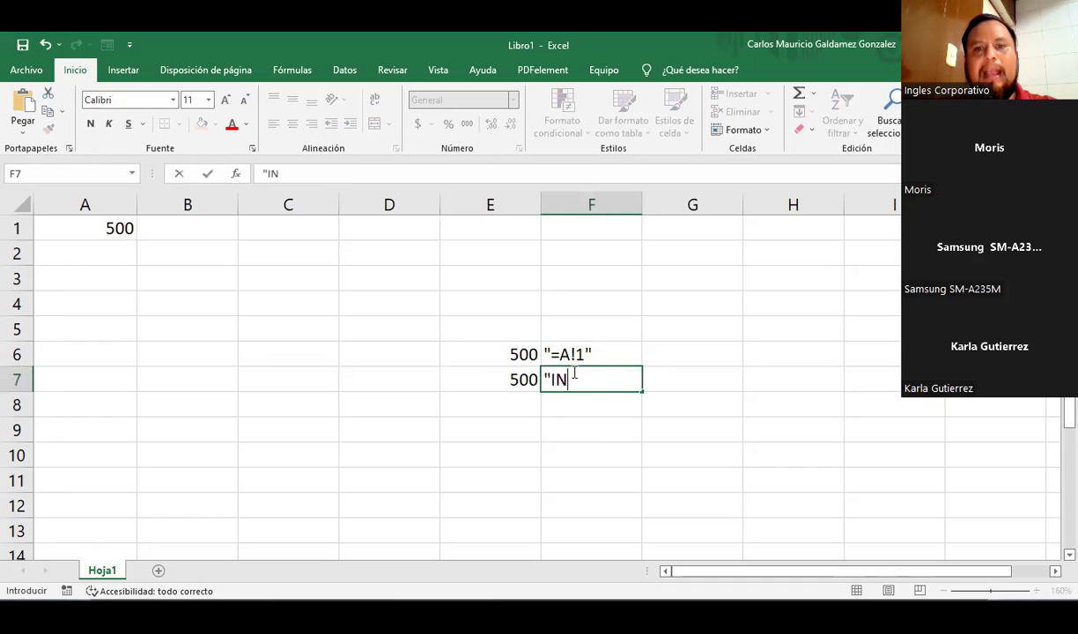
pyautogui.press('BackSpace')
pyautogui.press('BackSpace')
pyautogui.write('=INDIRECTO')
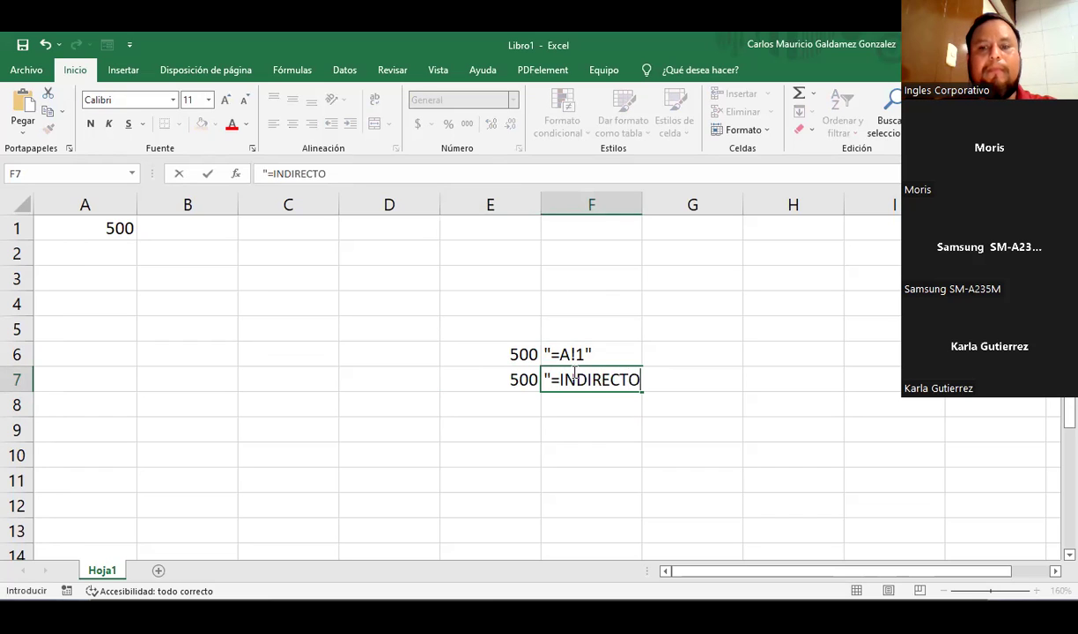
pyautogui.write('("A1")"')
pyautogui.hotkey('ctrl', 'Return')
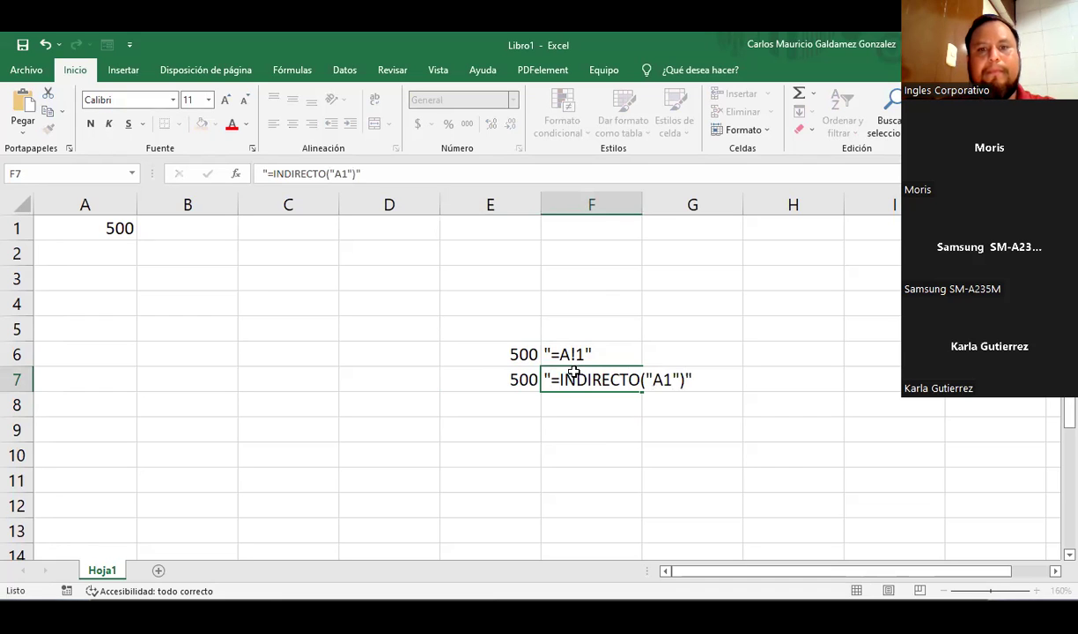
pyautogui.press('Return')
# Step: Correct the label in cell F6 to read "=A1" by removing the stray exclamation mark
pyautogui.click(491, 374)
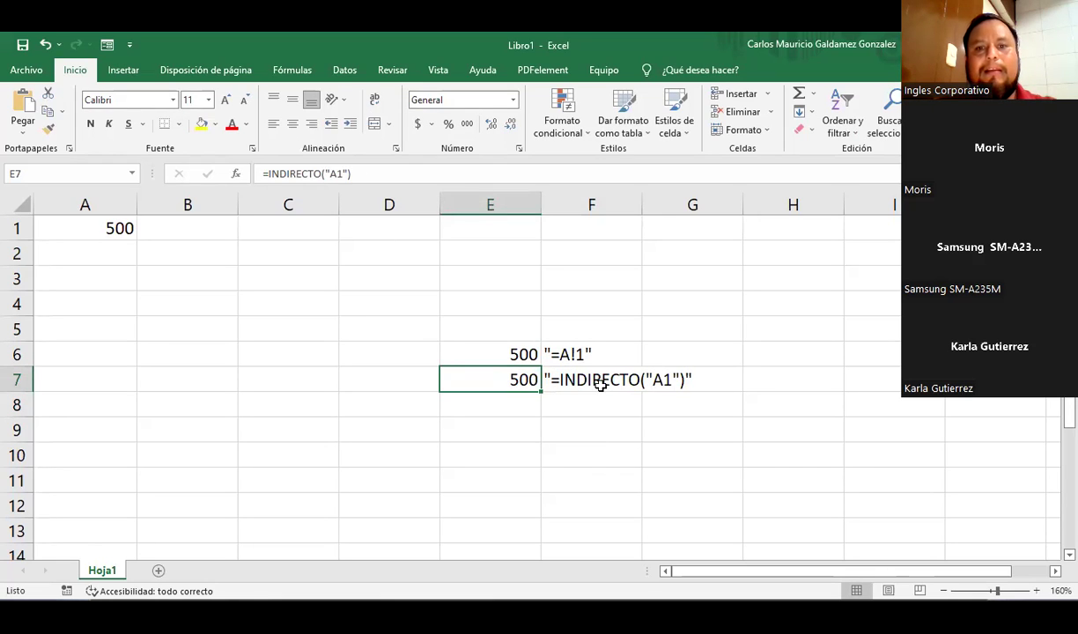
pyautogui.click(574, 354)
pyautogui.doubleClick(574, 354)
pyautogui.press('BackSpace')
pyautogui.press('Return')
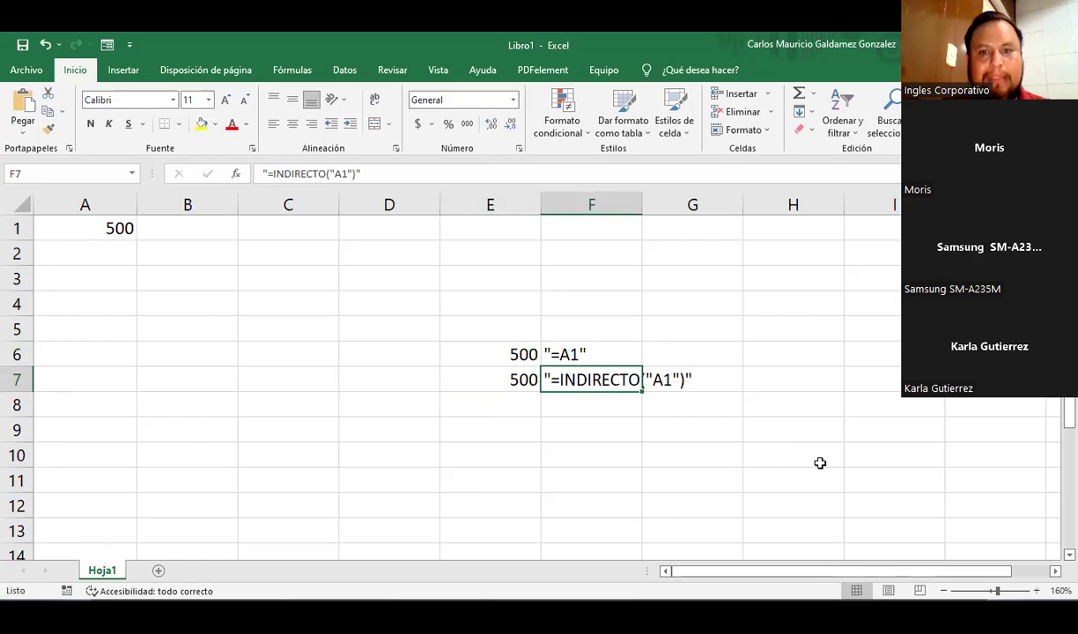
# Step: Insert a blank row above row 1 of the worksheet
pyautogui.click(411, 378)
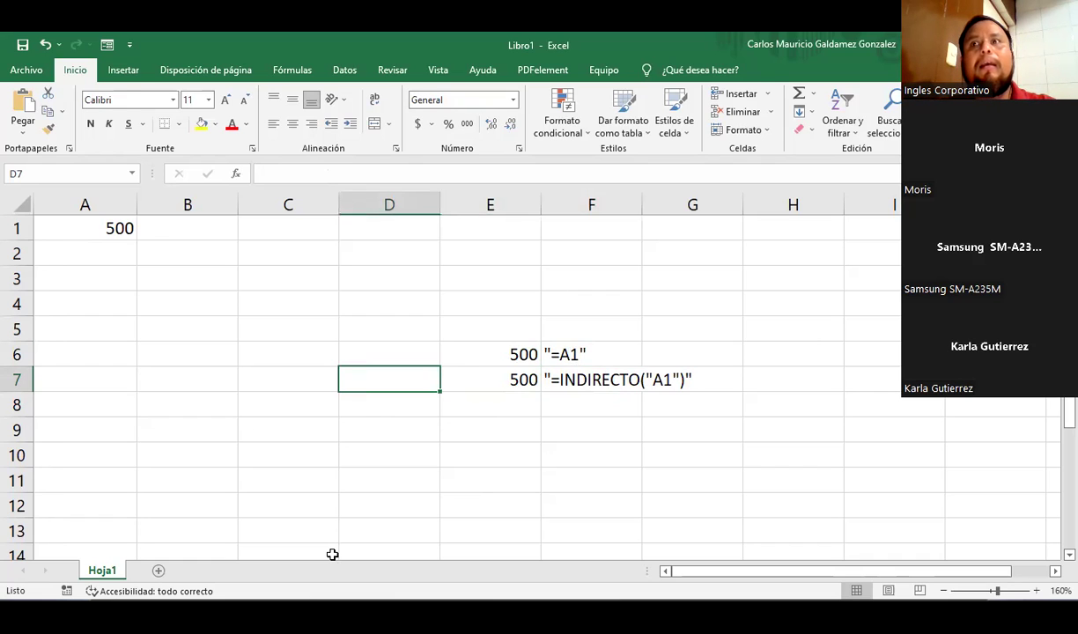
pyautogui.press('alt')
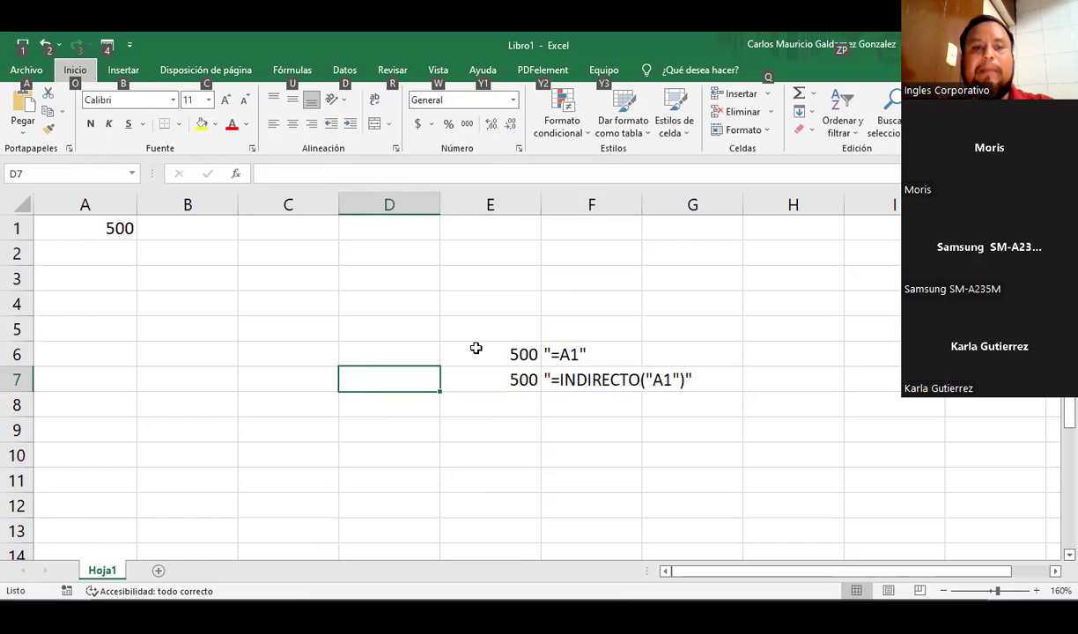
pyautogui.moveTo(490, 354); pyautogui.dragTo(531, 392)
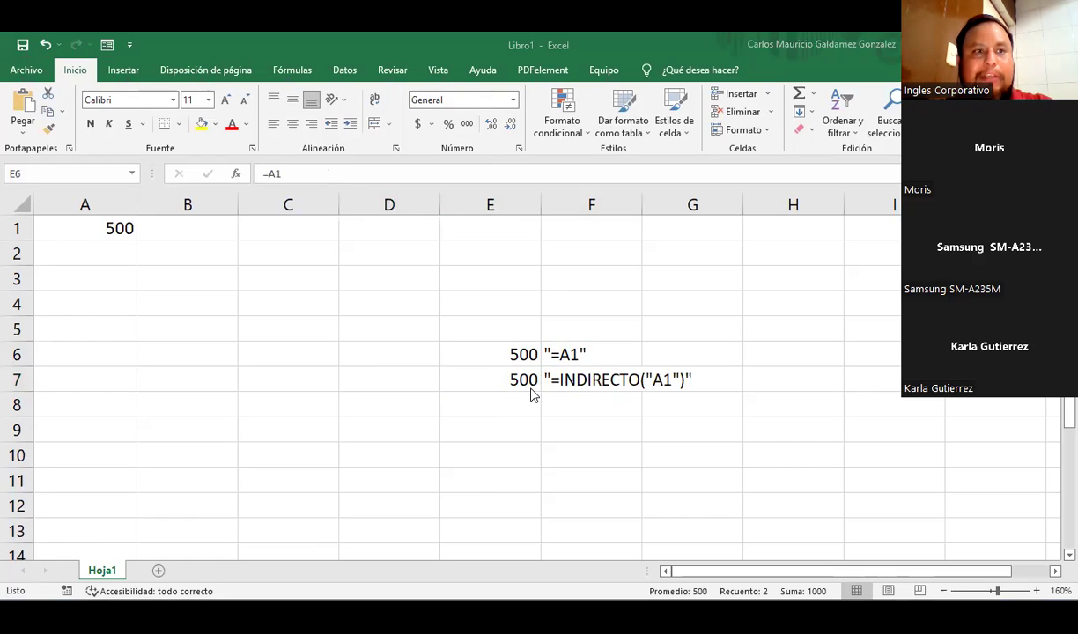
pyautogui.rightClick(14, 228)
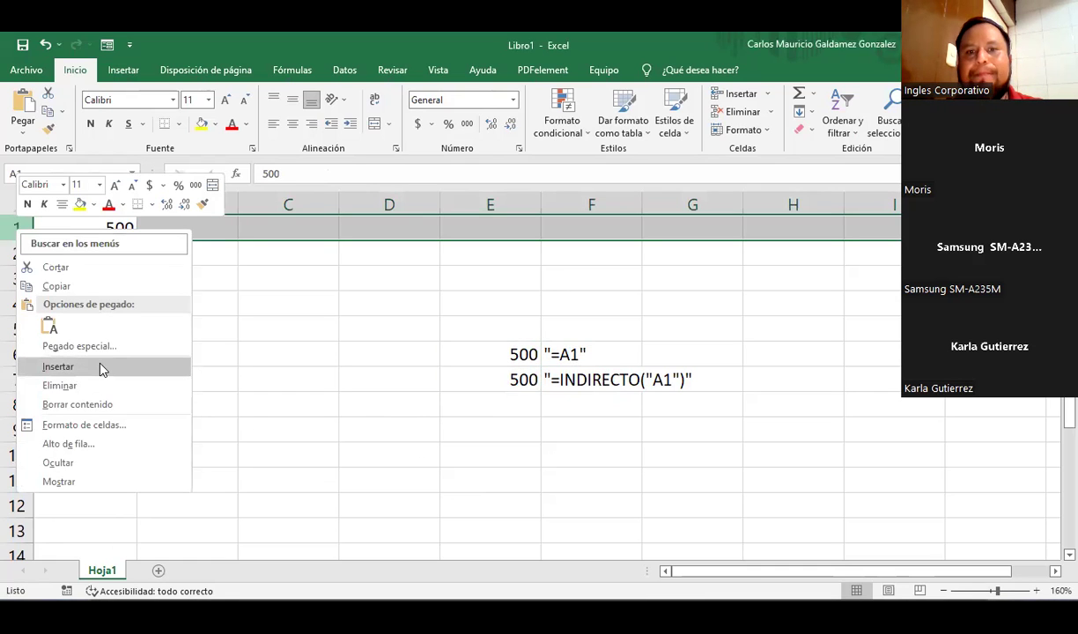
pyautogui.click(101, 368)
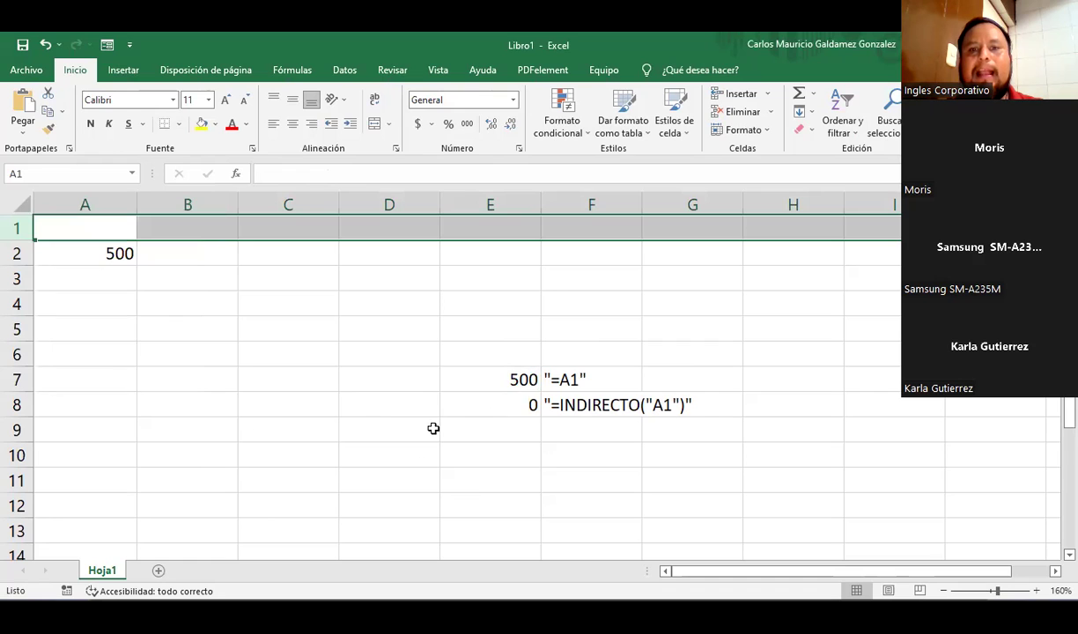
# Step: Compare the formulas in E7 and E8 with their labels in F7 and F8, including the quoted reference inside INDIRECTO
pyautogui.click(471, 405)
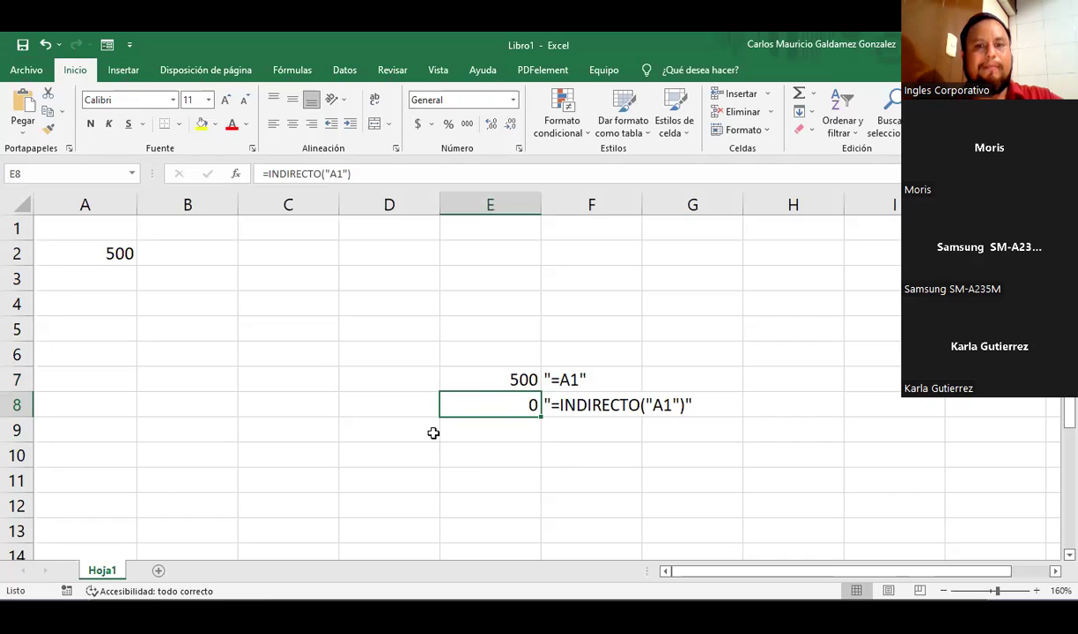
pyautogui.click(486, 376)
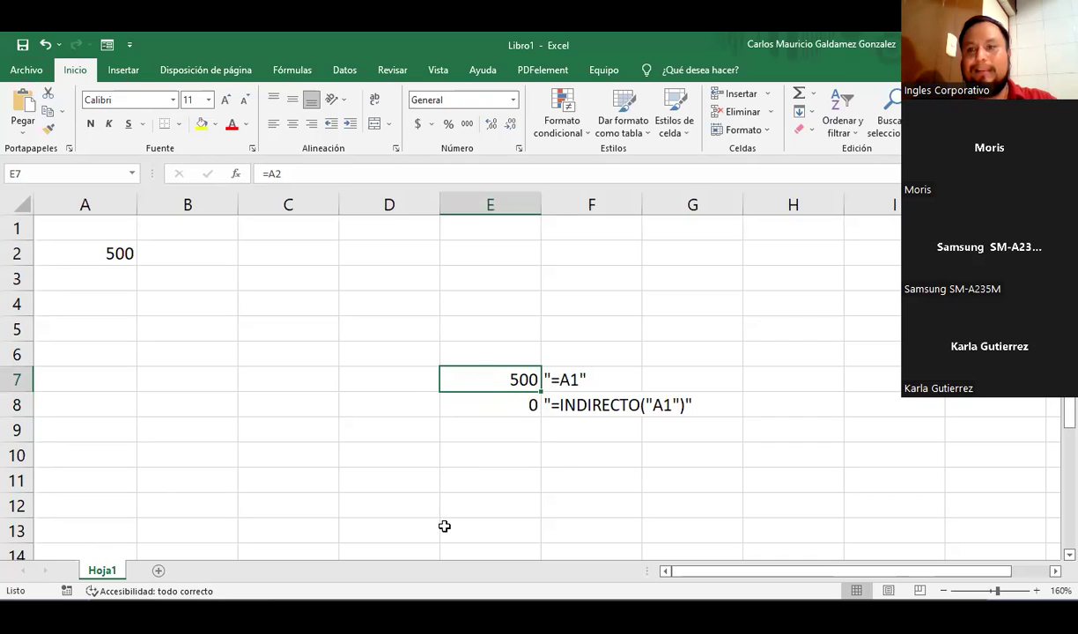
pyautogui.click(471, 404)
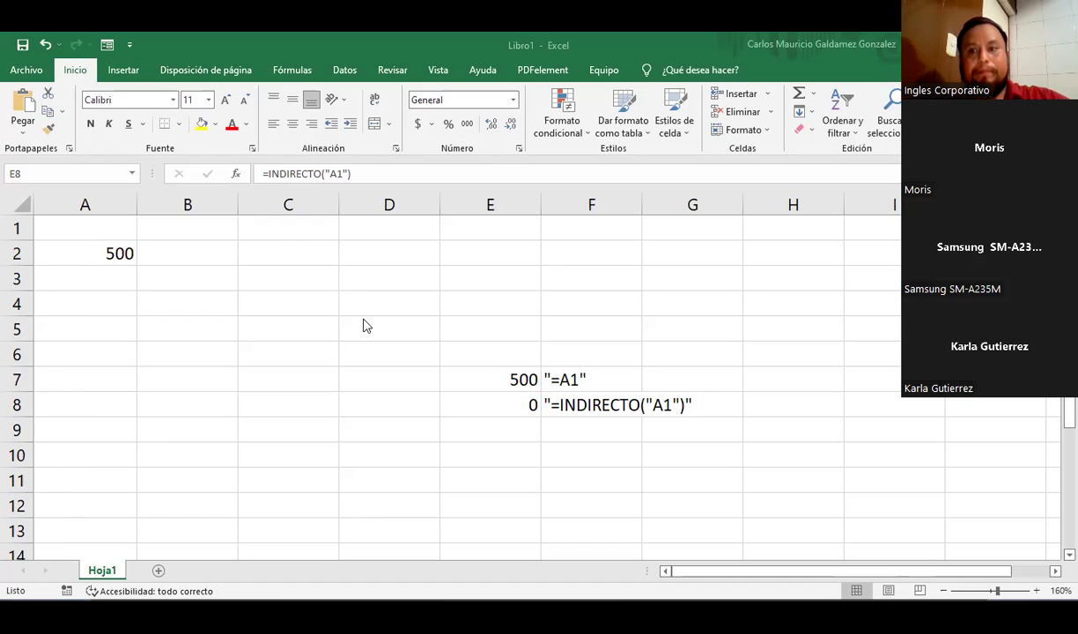
pyautogui.click(513, 407)
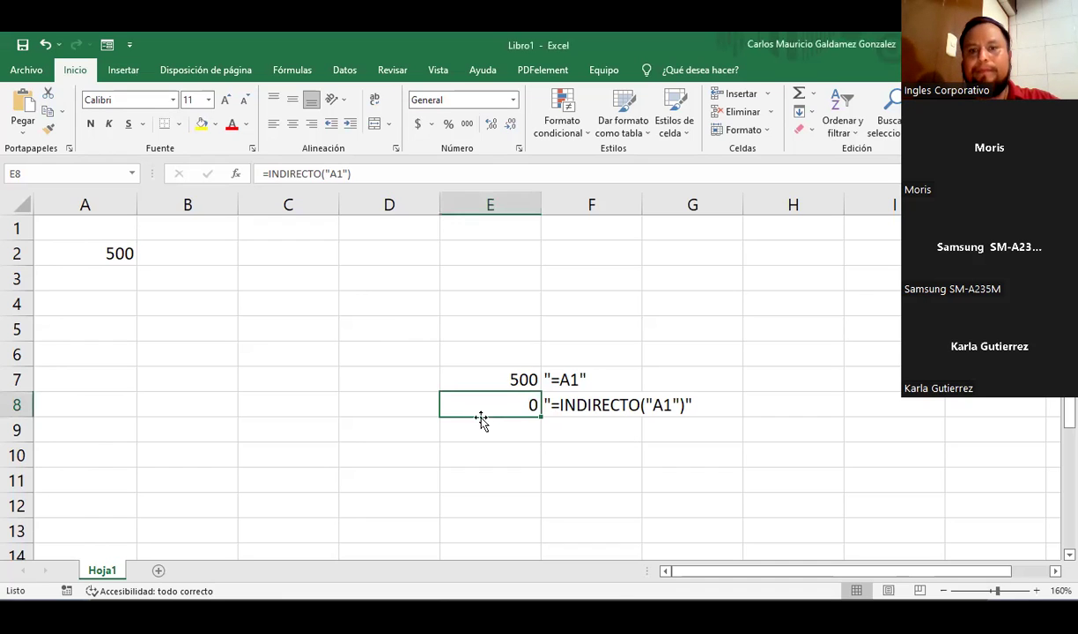
pyautogui.moveTo(326, 173); pyautogui.dragTo(341, 174)
pyautogui.doubleClick(340, 174)
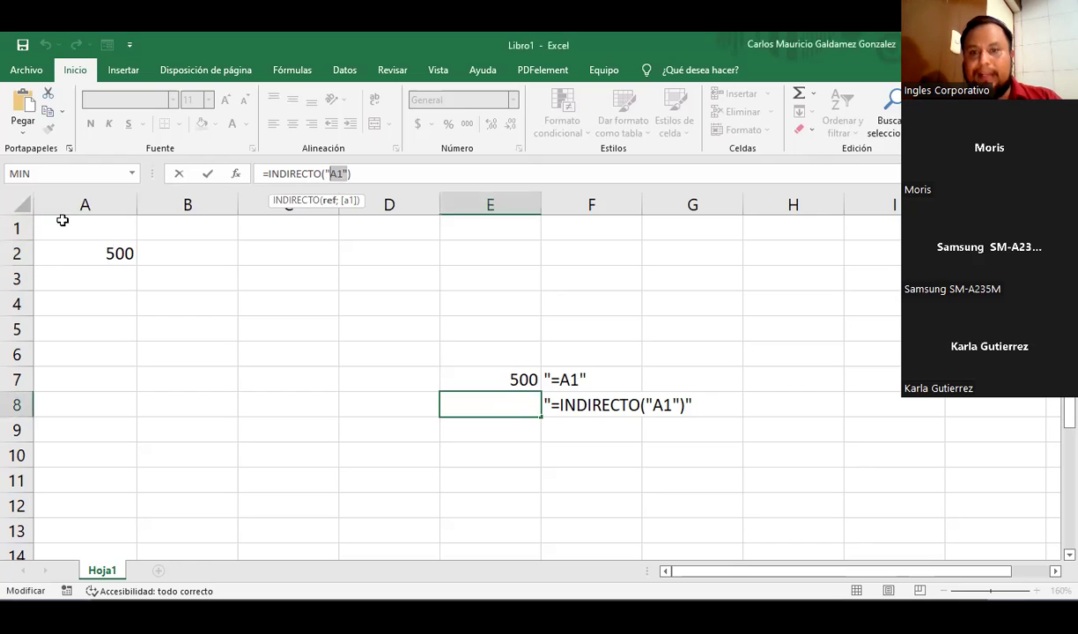
pyautogui.click(555, 403)
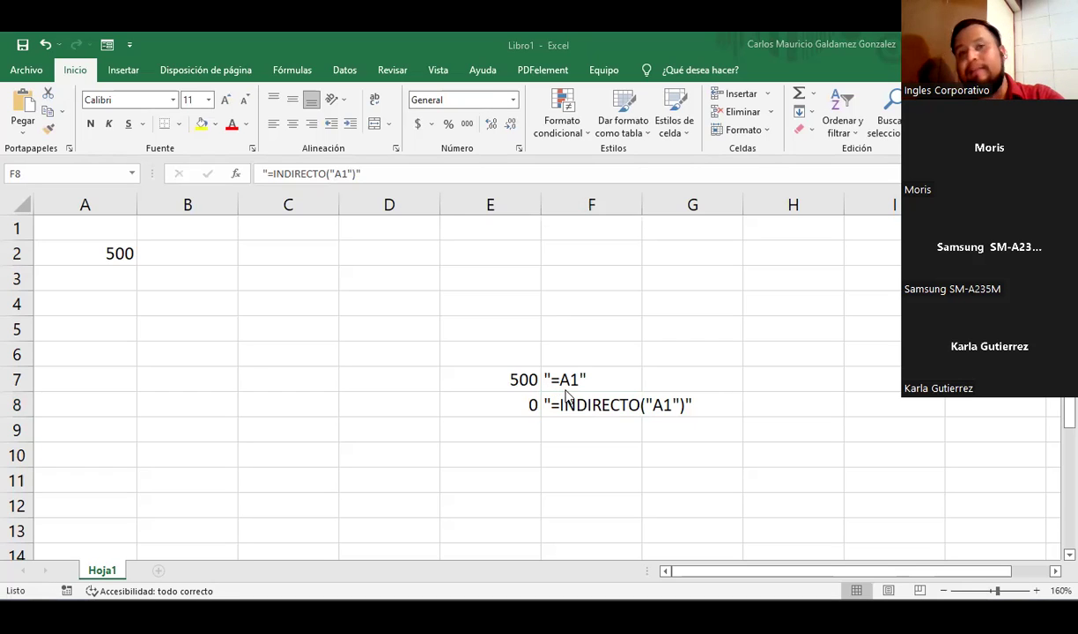
pyautogui.click(508, 380)
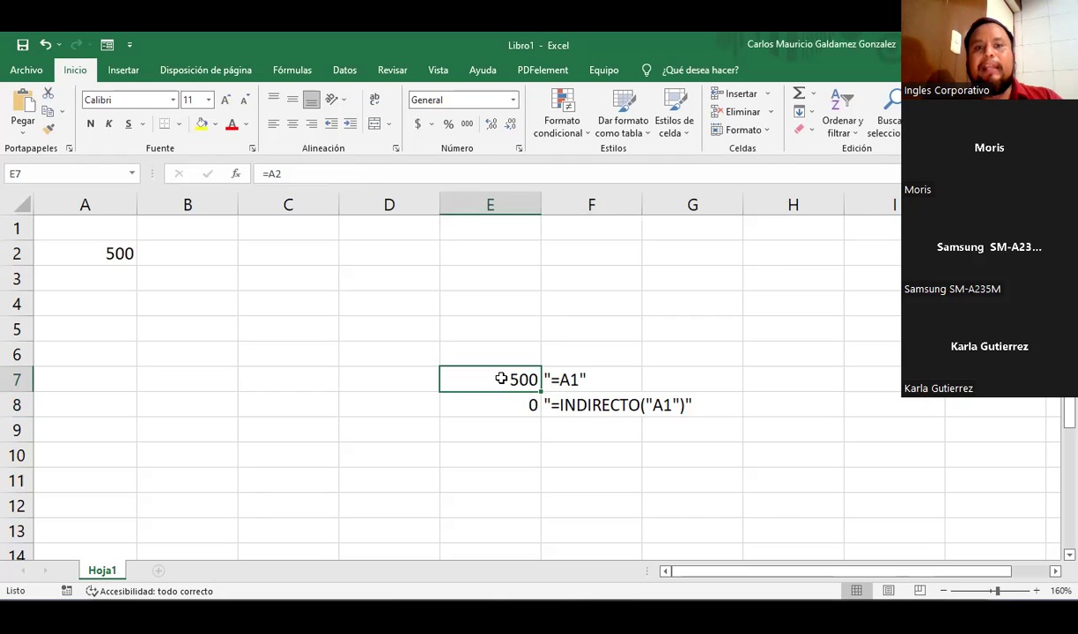
pyautogui.click(554, 379)
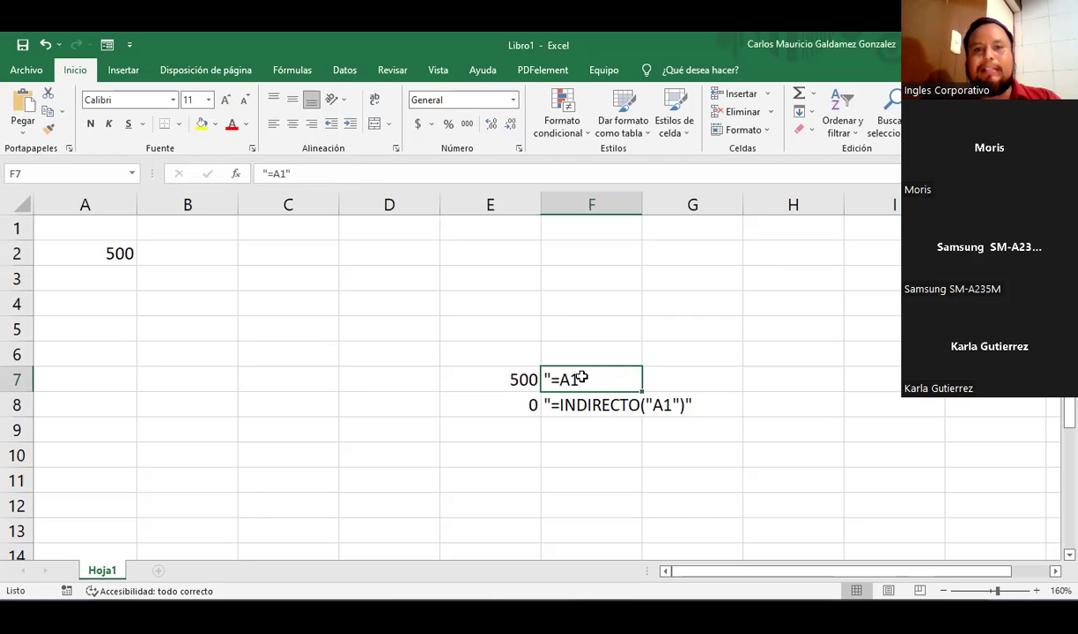
pyautogui.click(509, 379)
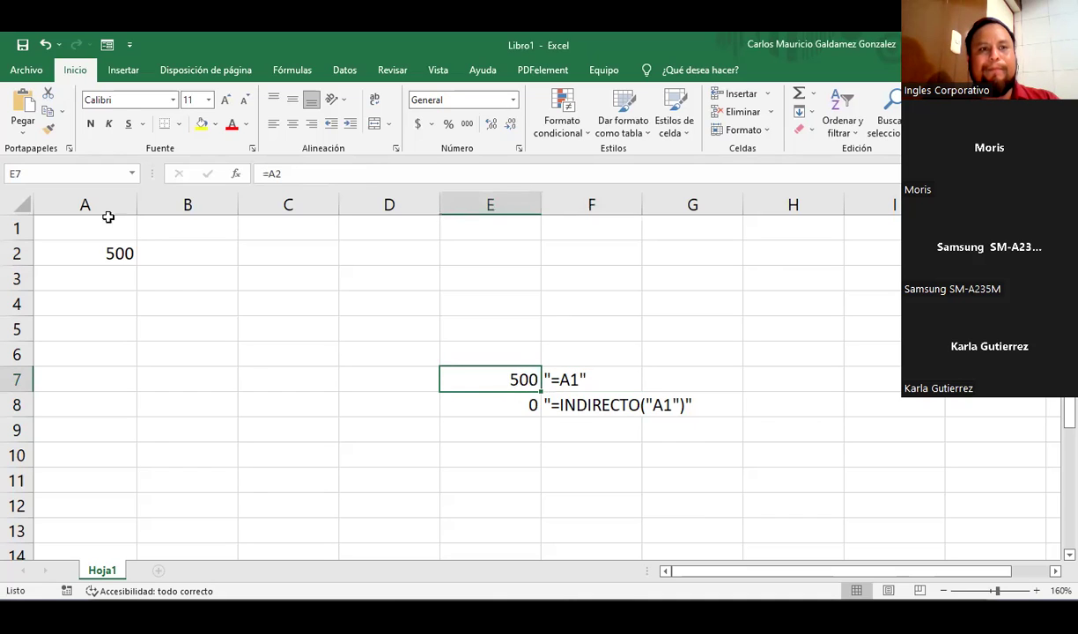
# Step: Insert another blank row above row 1 of the worksheet
pyautogui.click(313, 174)
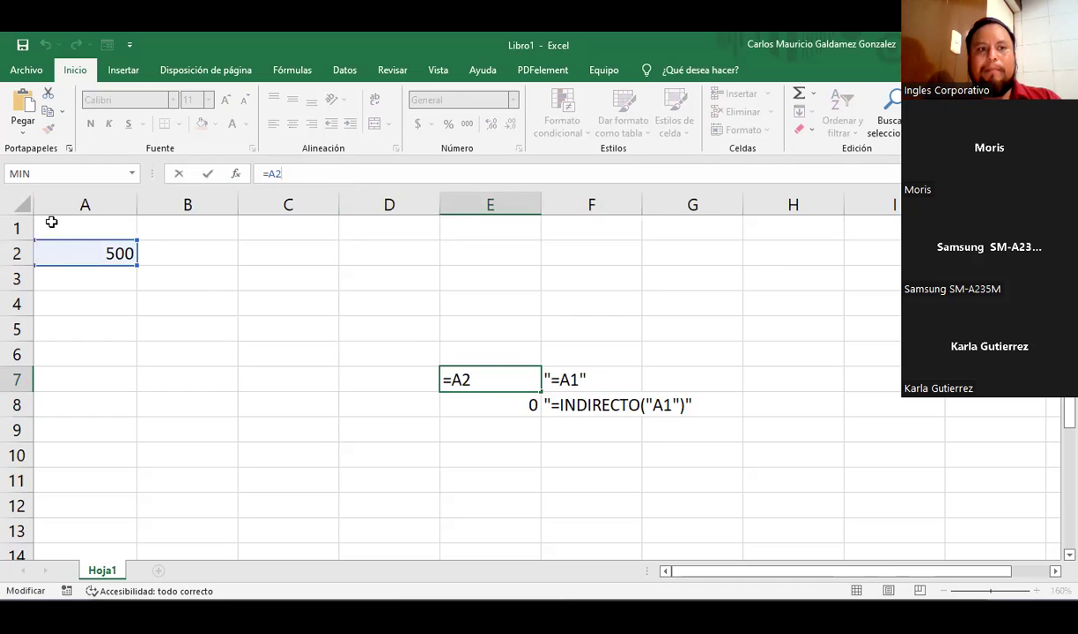
pyautogui.click(19, 226)
pyautogui.rightClick(19, 227)
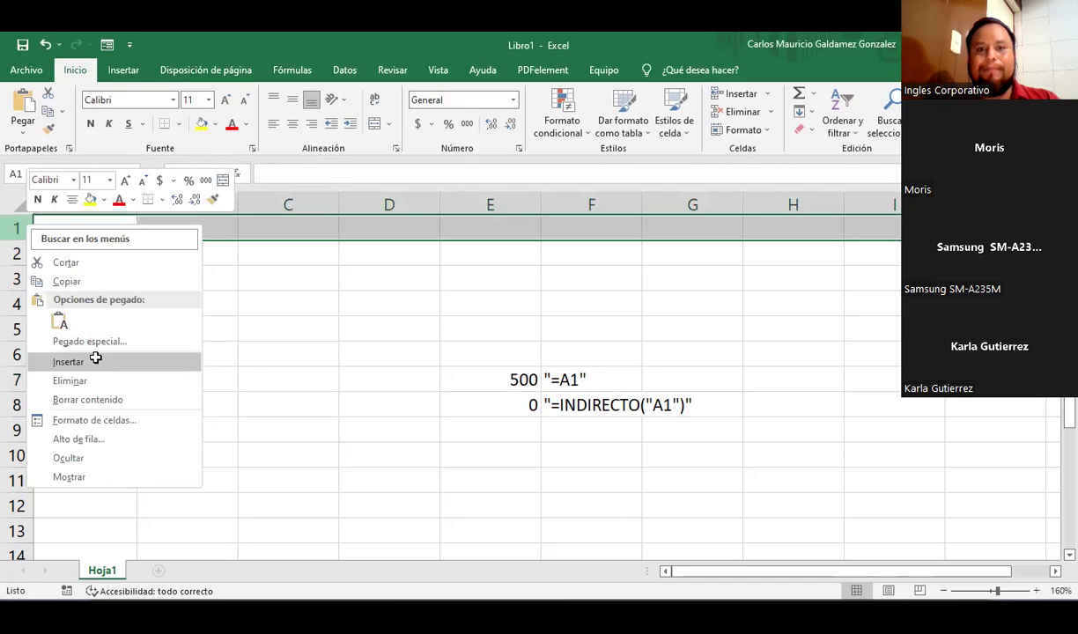
pyautogui.click(97, 362)
# Step: Examine the direct-reference formula in E8 and the source cell A3 it points to, leaving the formula unedited
pyautogui.click(457, 408)
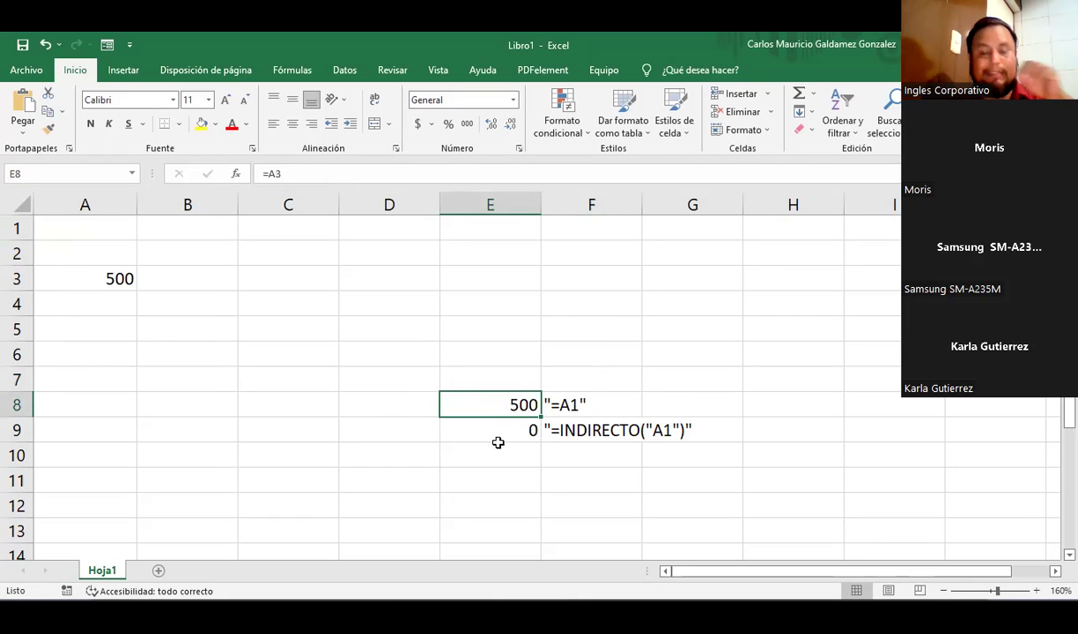
pyautogui.click(549, 404)
pyautogui.click(512, 404)
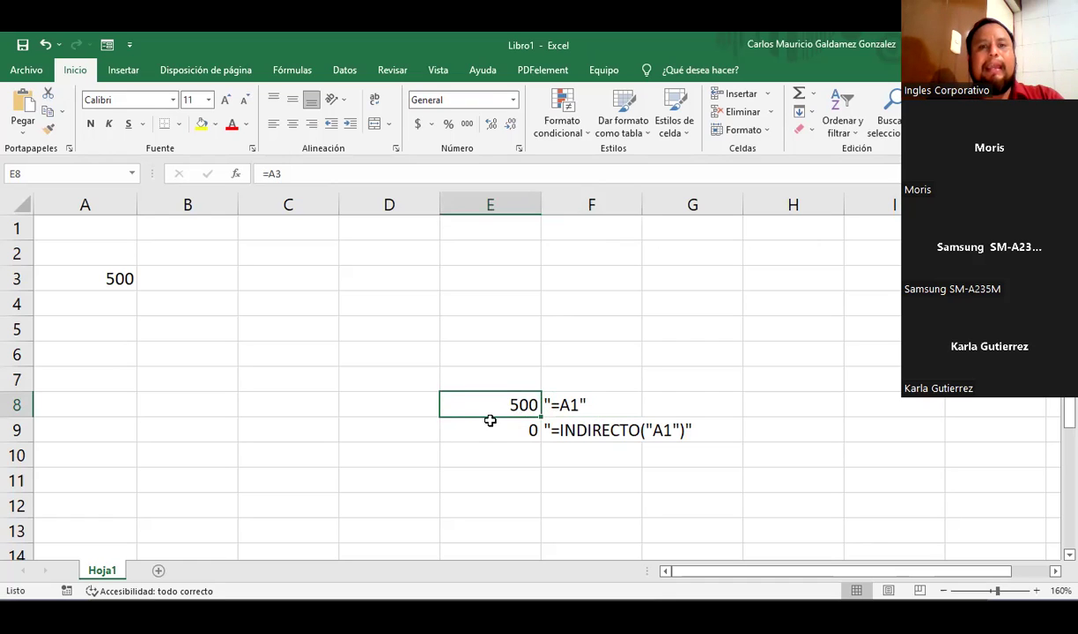
pyautogui.click(95, 286)
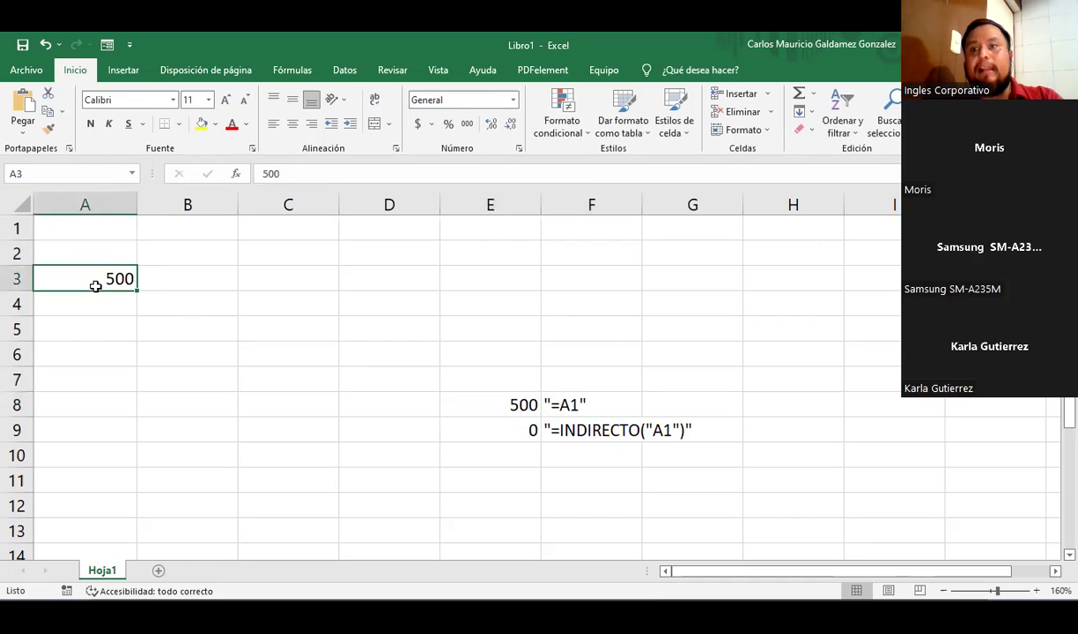
pyautogui.click(514, 404)
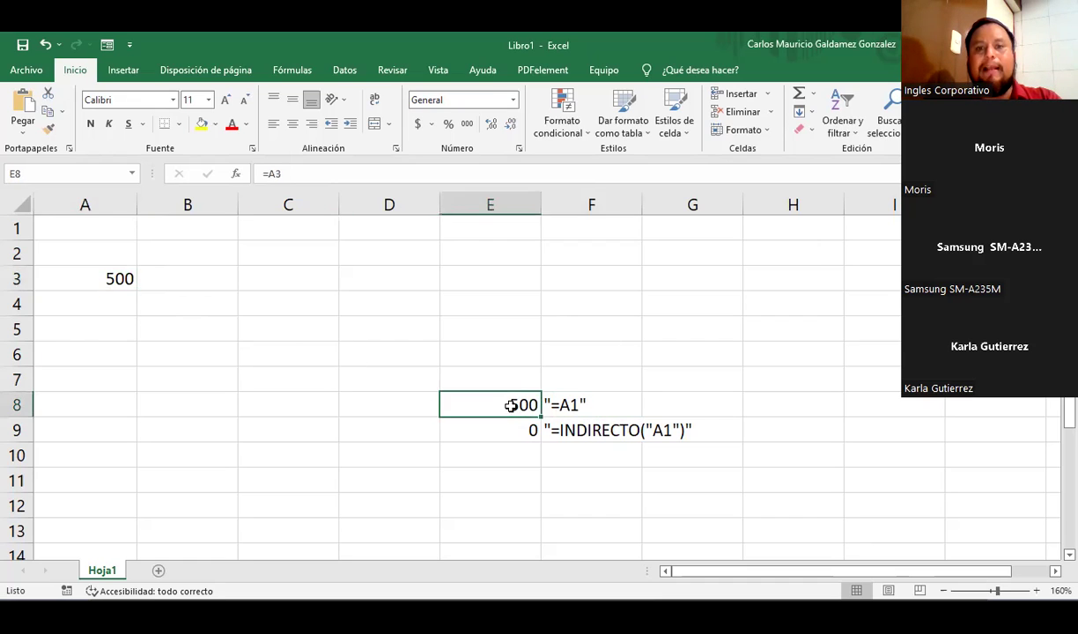
pyautogui.press('F2')
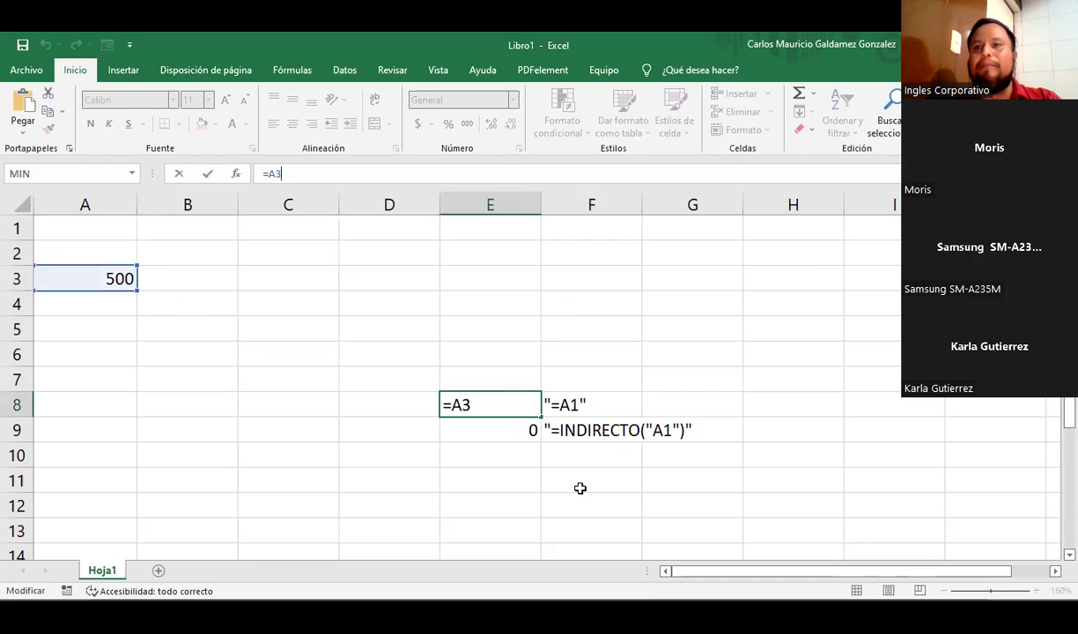
pyautogui.doubleClick(272, 174)
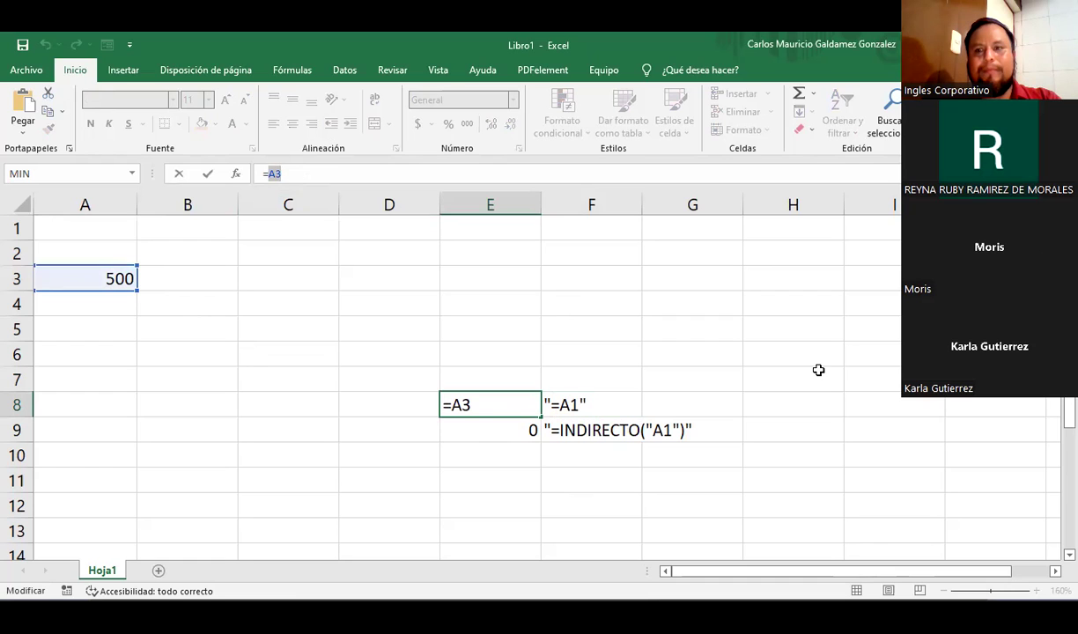
pyautogui.click(998, 543)
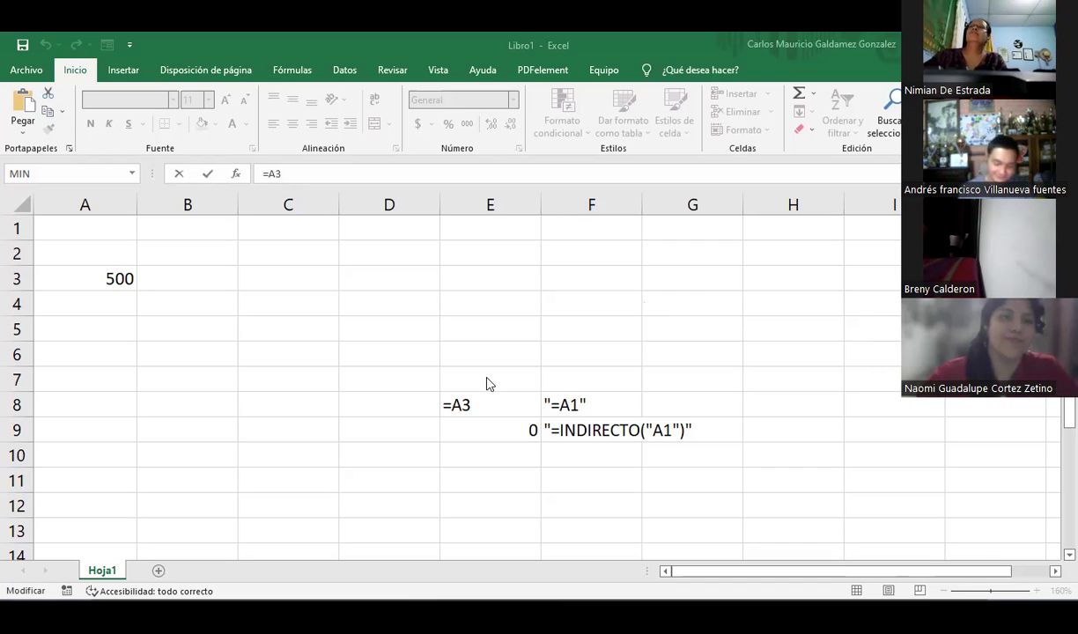
pyautogui.click(572, 433)
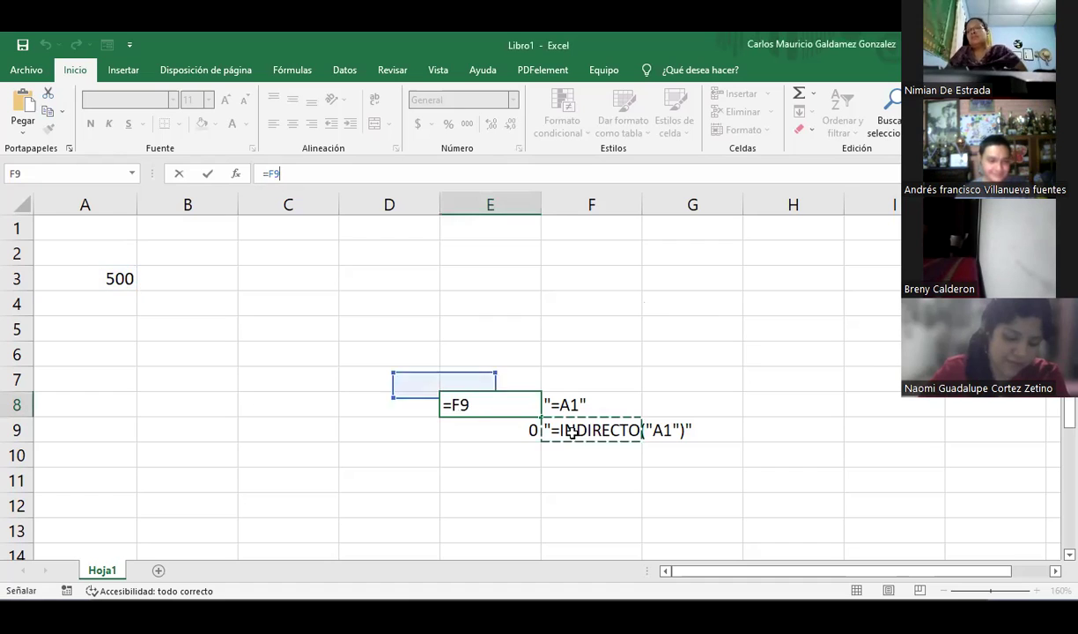
pyautogui.press('Escape')
# Step: Compare the direct-reference result in E8 with the INDIRECTO formula and result in E9
pyautogui.click(518, 437)
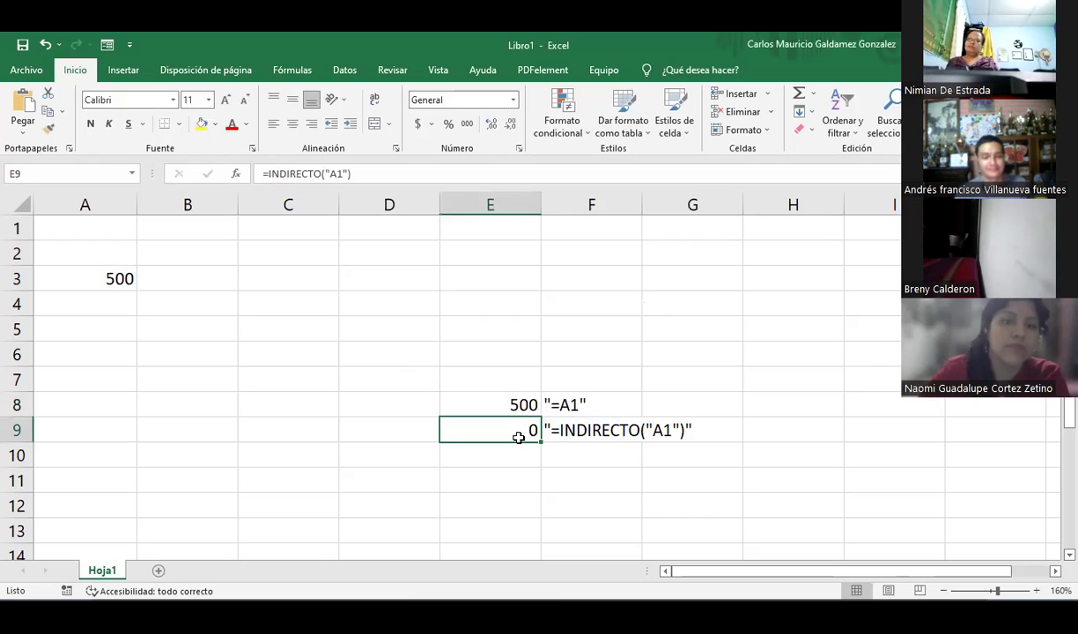
pyautogui.click(545, 432)
pyautogui.click(507, 404)
pyautogui.keyDown('shift'); pyautogui.click(528, 430); pyautogui.keyUp('shift')
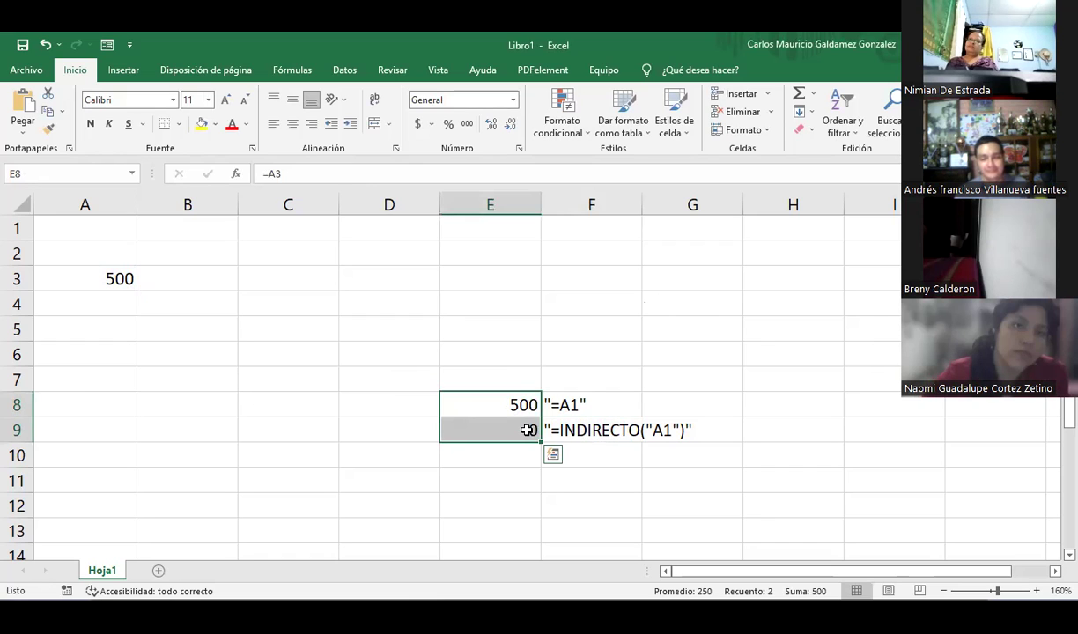
pyautogui.click(504, 450)
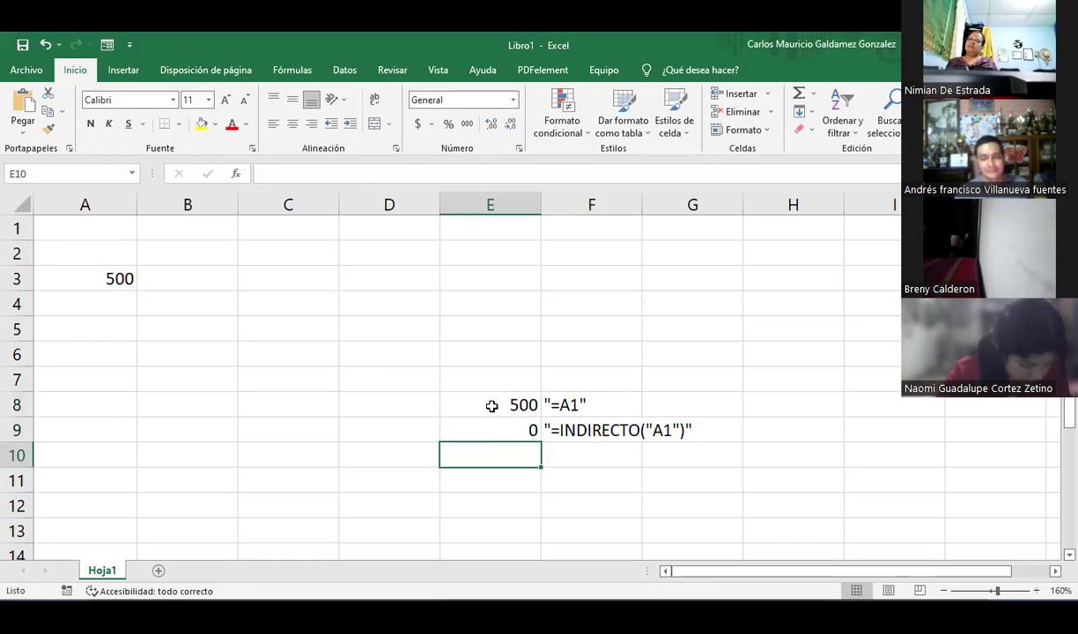
pyautogui.moveTo(489, 404); pyautogui.dragTo(489, 431)
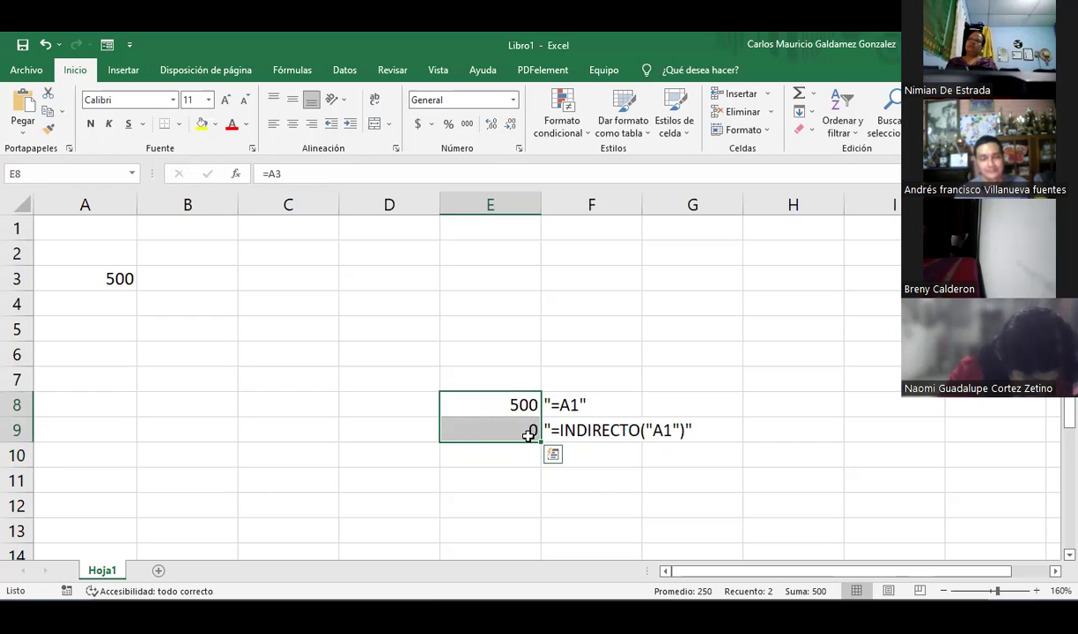
pyautogui.click(490, 354)
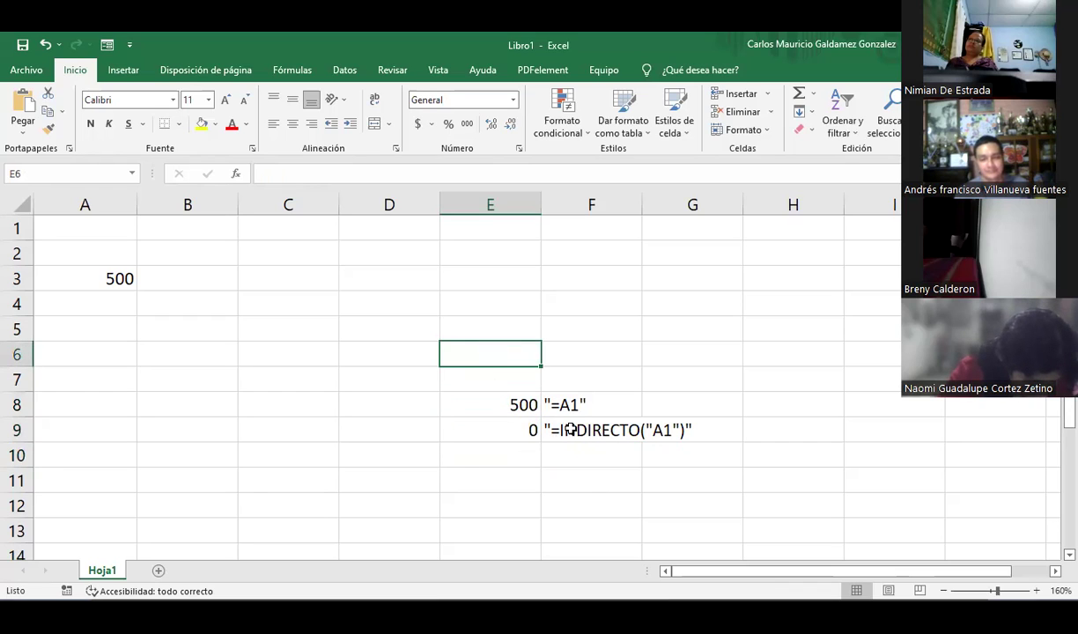
pyautogui.click(555, 430)
pyautogui.click(501, 434)
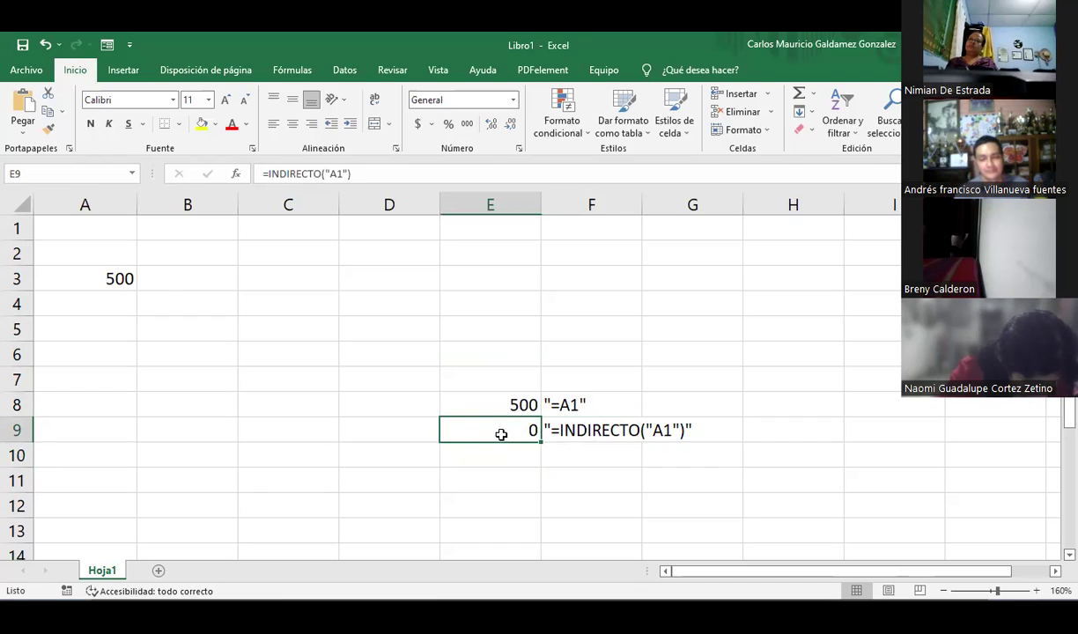
pyautogui.moveTo(489, 424)
pyautogui.mouseDown()
pyautogui.moveTo(488, 454)
pyautogui.moveTo(485, 422)
pyautogui.mouseUp()
# Step: Review the formula results and labels in E8:F9 against the source value in A3
pyautogui.click(606, 429)
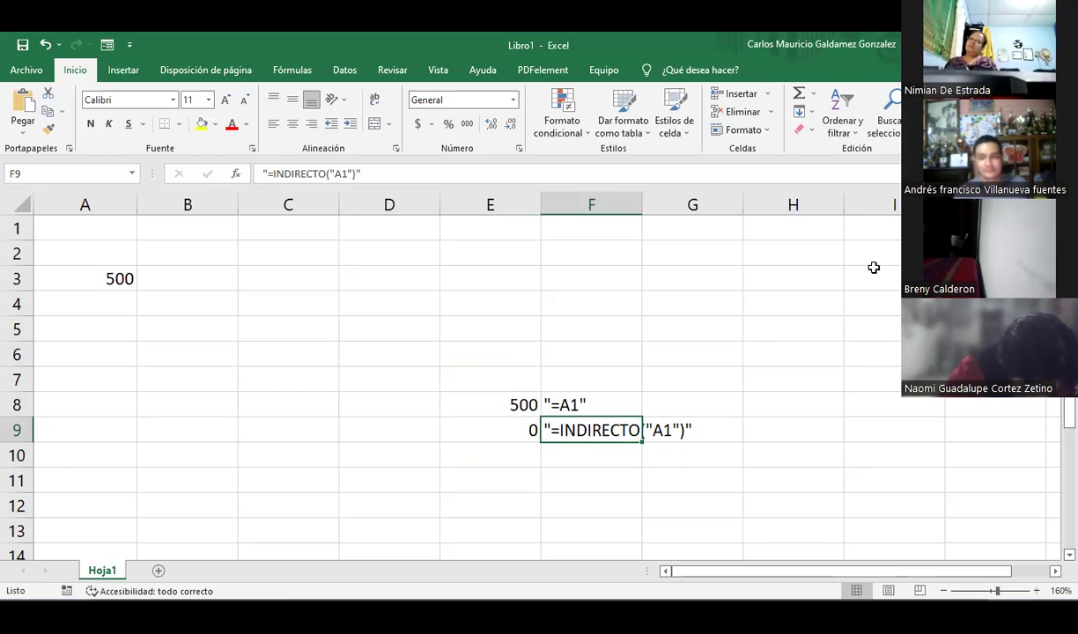
pyautogui.moveTo(480, 402); pyautogui.dragTo(621, 428)
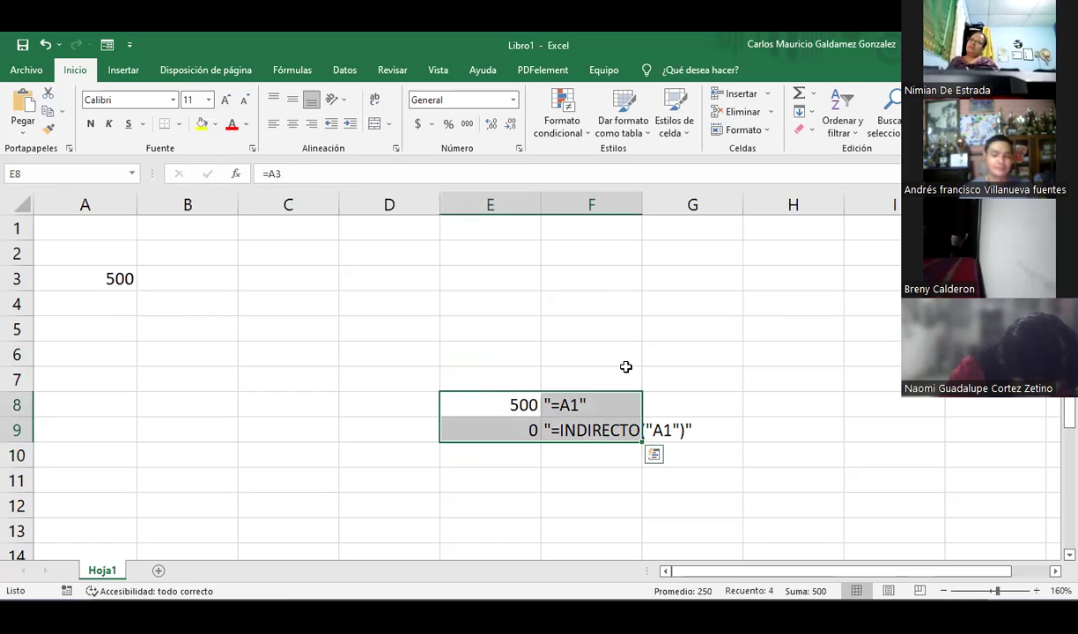
pyautogui.click(579, 421)
pyautogui.moveTo(505, 405); pyautogui.dragTo(572, 430)
pyautogui.click(107, 280)
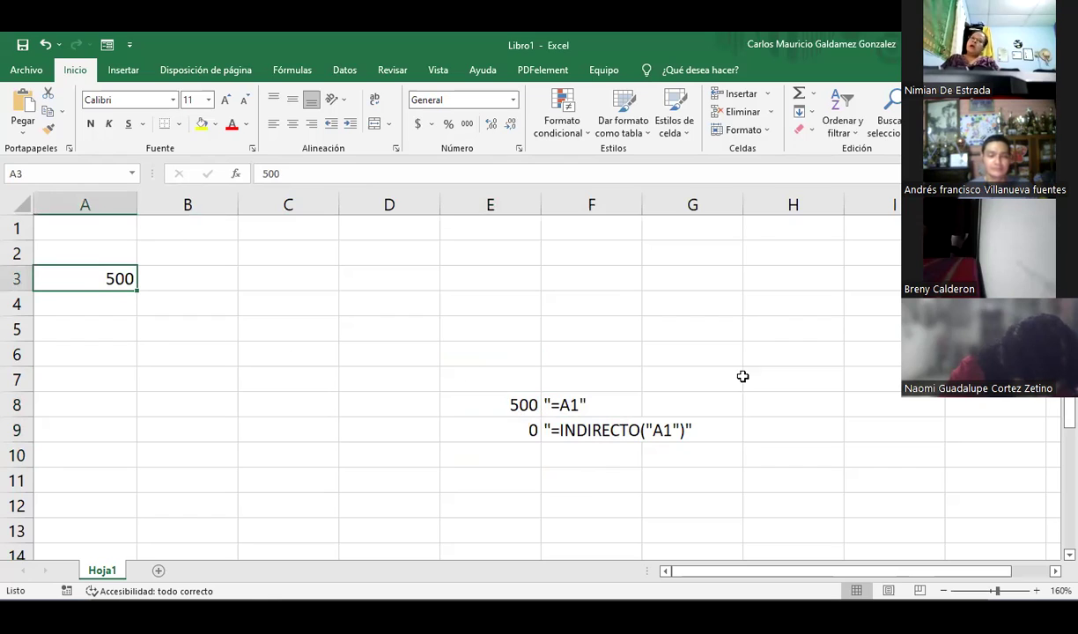
pyautogui.moveTo(509, 406); pyautogui.dragTo(547, 429)
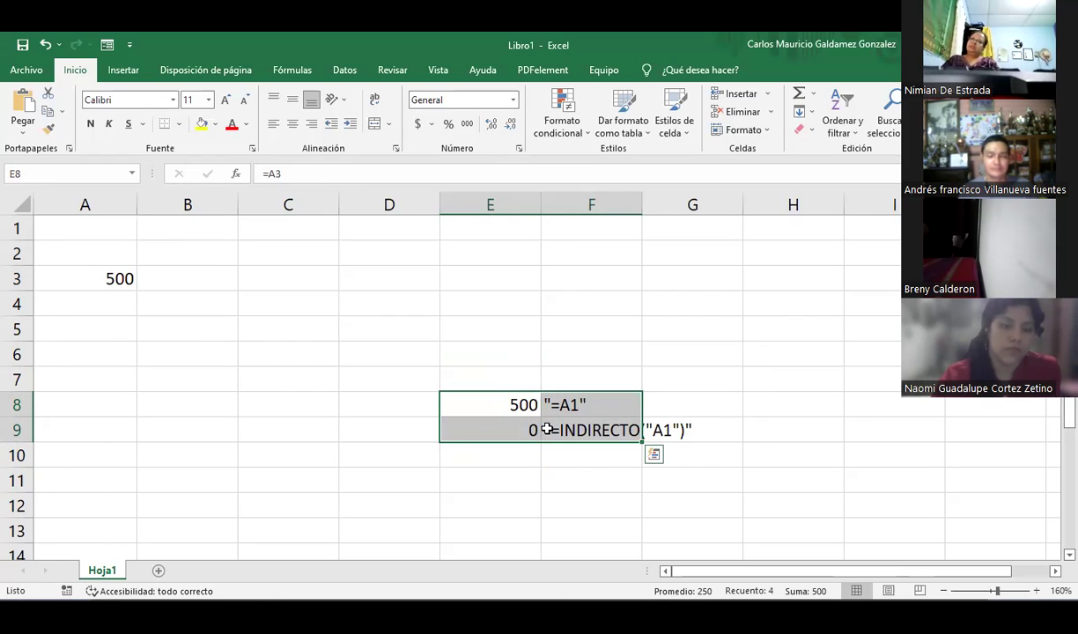
pyautogui.click(562, 435)
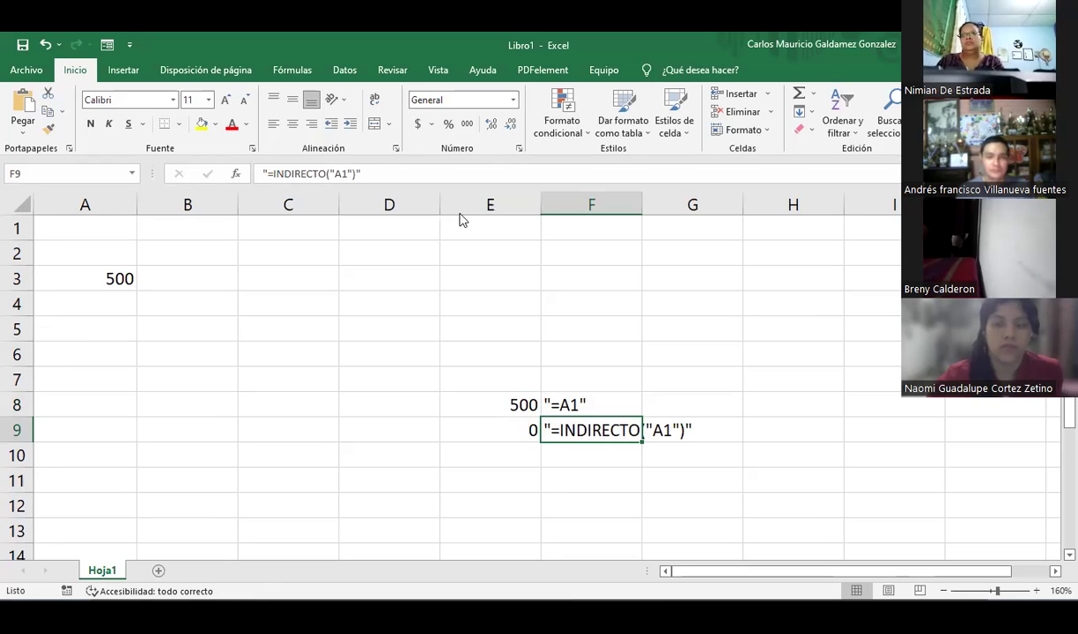
# Step: Switch to the Genially presentation and advance to the "Bloquear referencia a una celda" slide explaining the result of inserting a row
pyautogui.hotkey('alt', 'Tab')
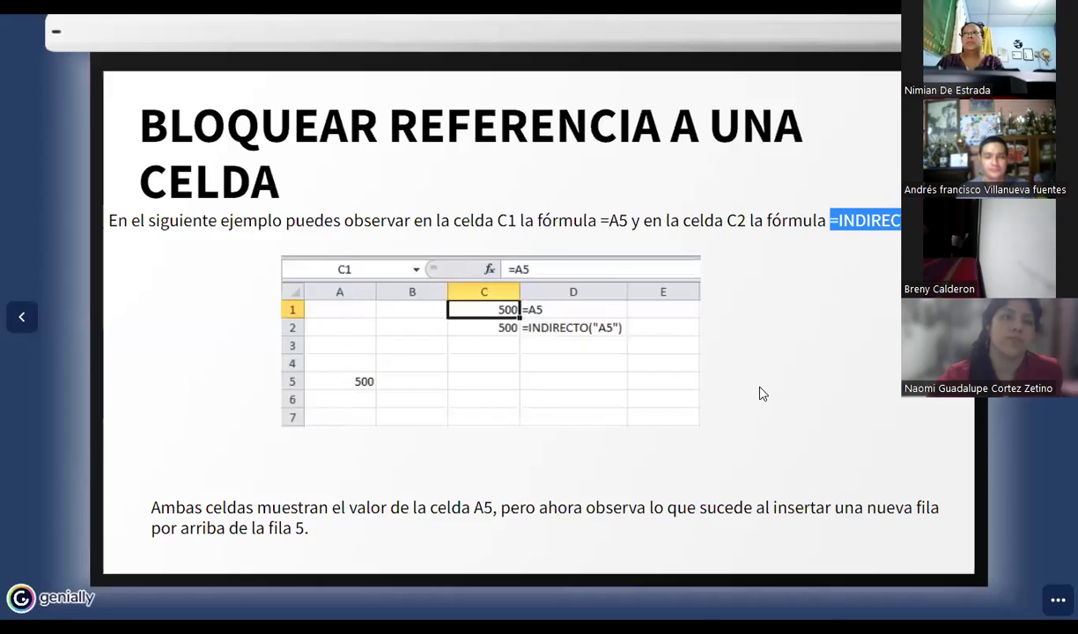
pyautogui.press('Right')
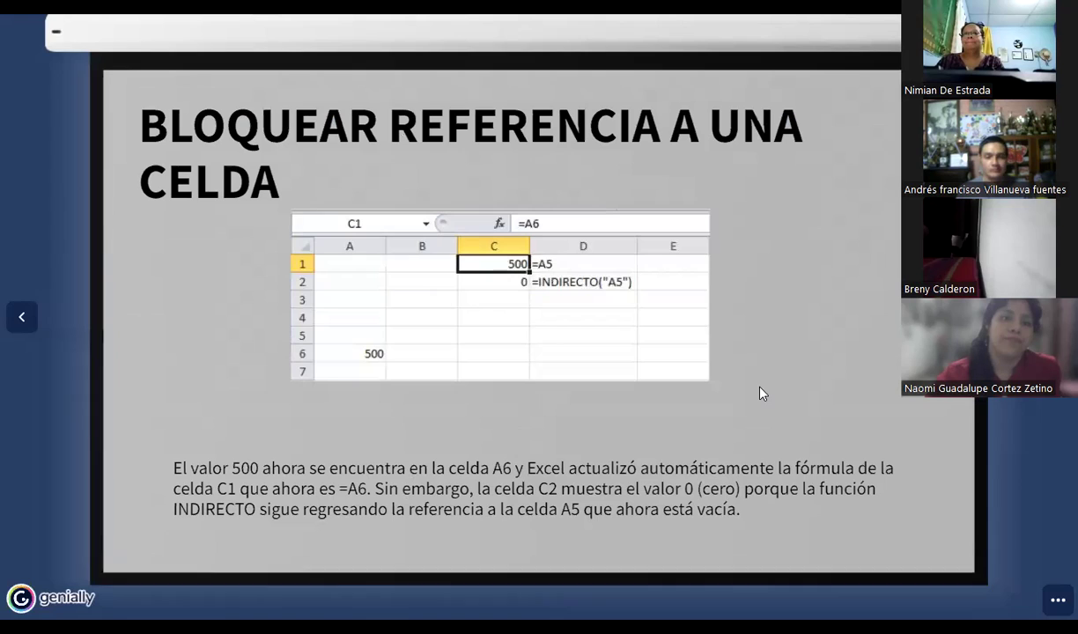
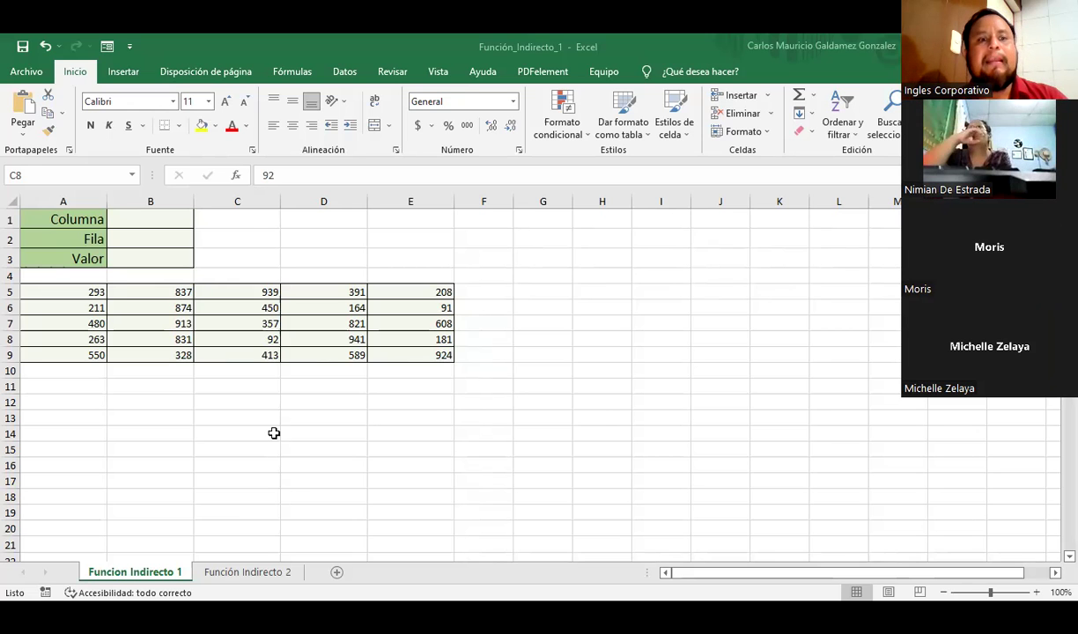
# Step: Examine the Columna, Fila and Valor cells in B1:B3 and the number table in A5:E9 on the Funcion Indirecto 1 sheet
pyautogui.keyDown('ctrl'); pyautogui.scroll(4, 336, 441); pyautogui.keyUp('ctrl')
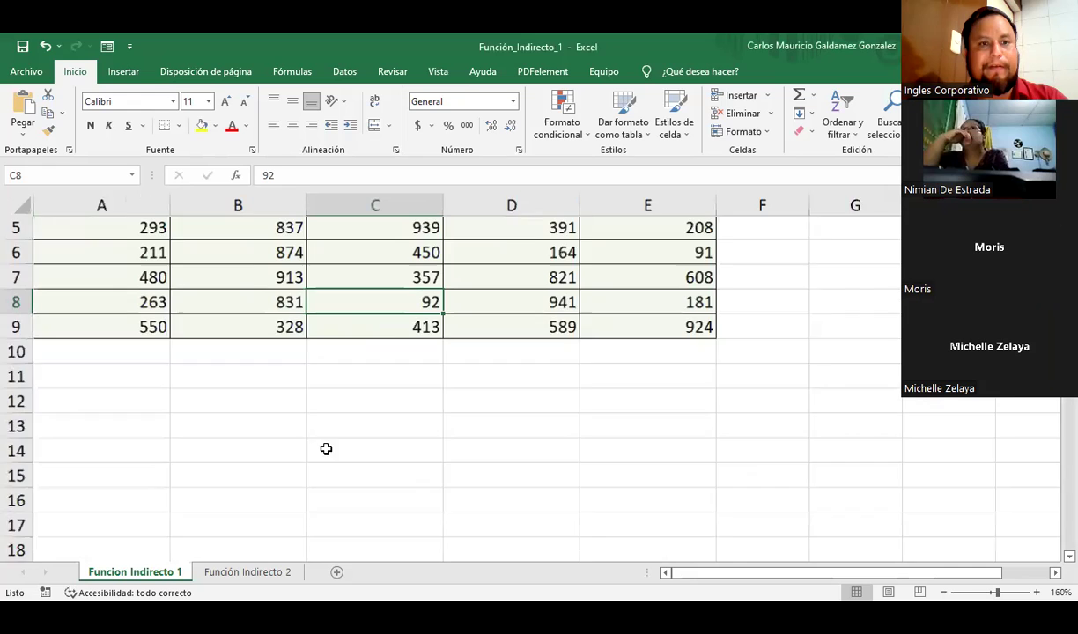
pyautogui.click(209, 255)
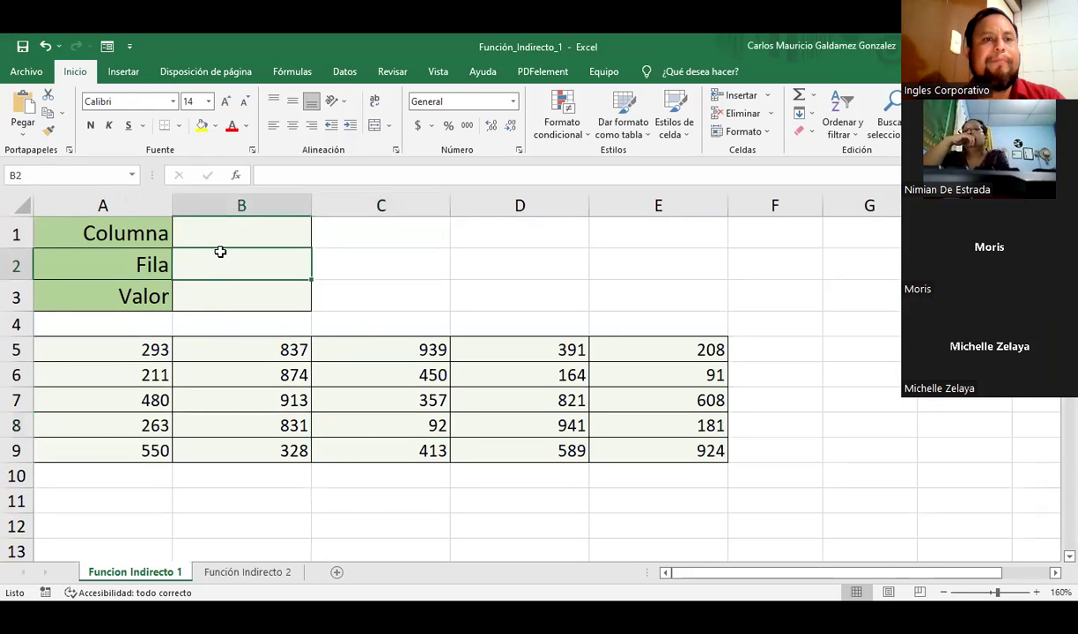
pyautogui.moveTo(141, 349); pyautogui.dragTo(650, 464)
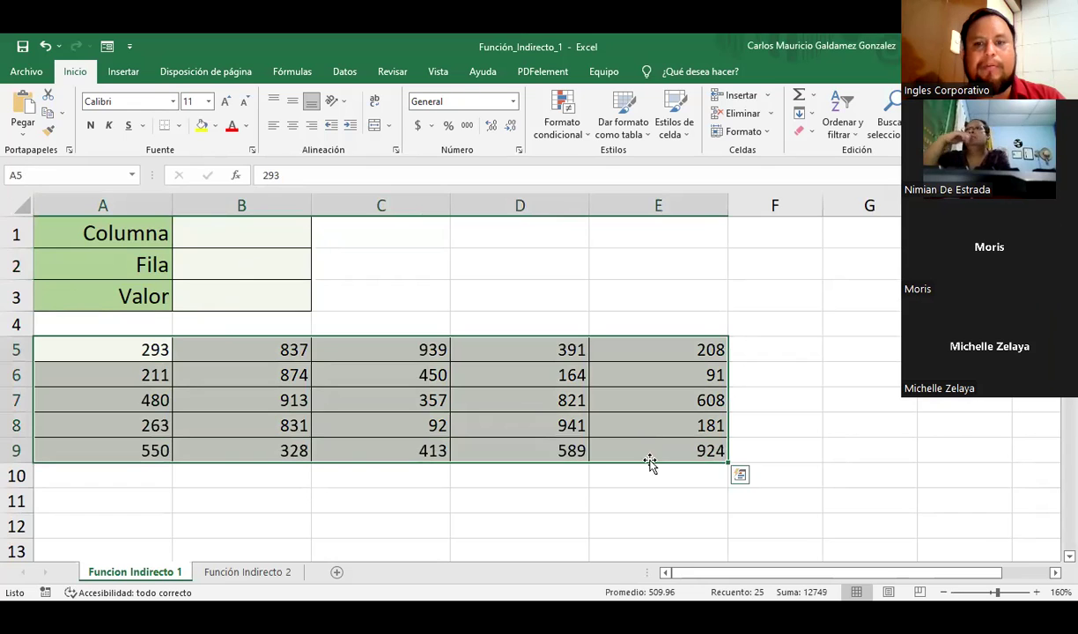
pyautogui.click(257, 502)
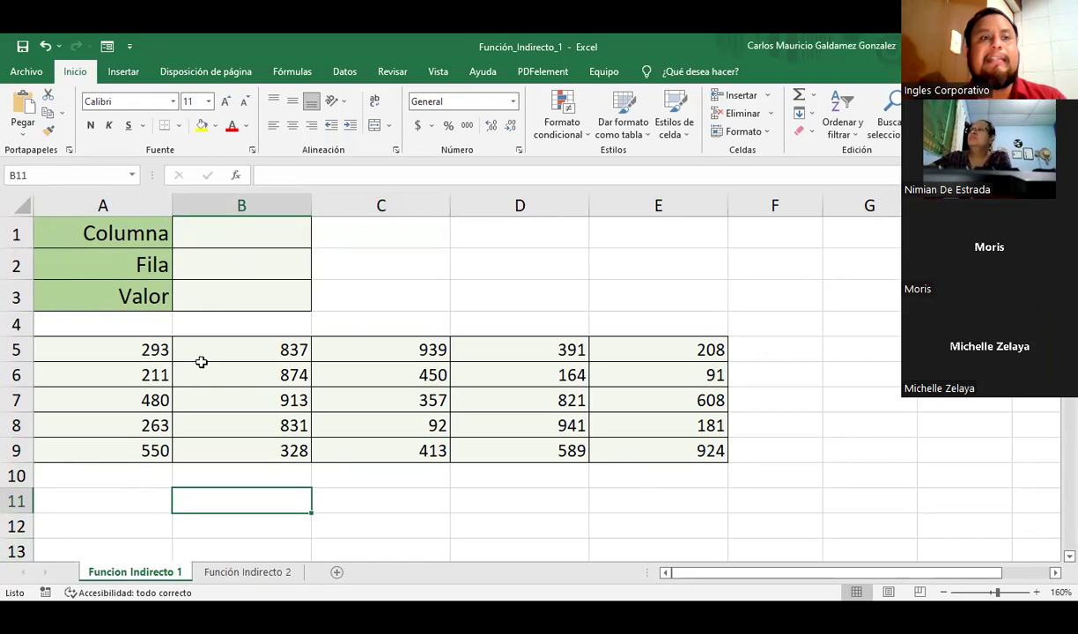
pyautogui.click(237, 291)
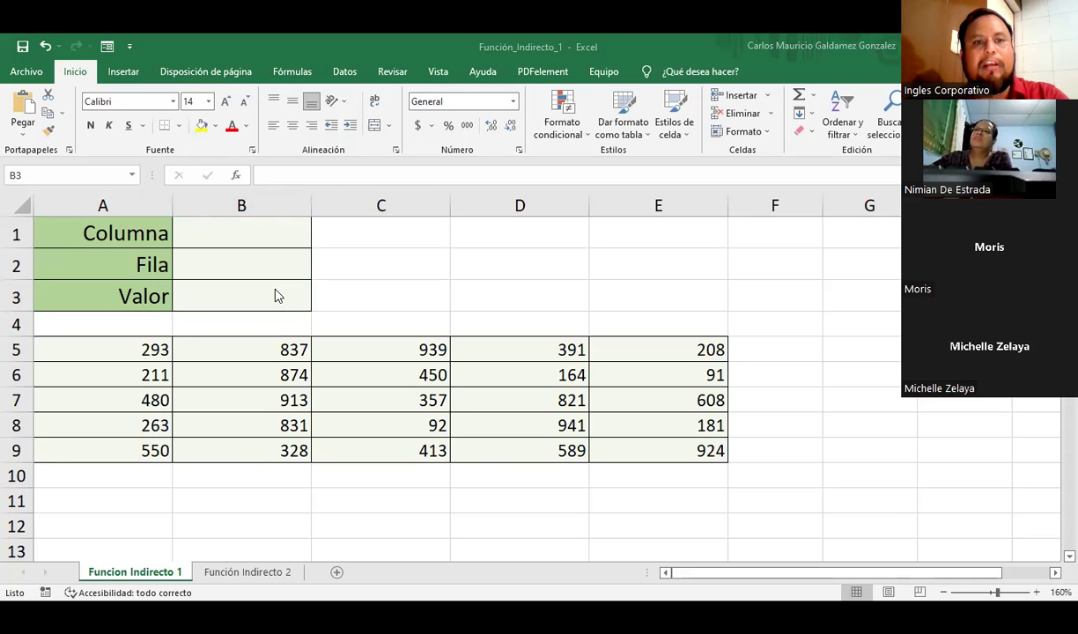
pyautogui.click(275, 296)
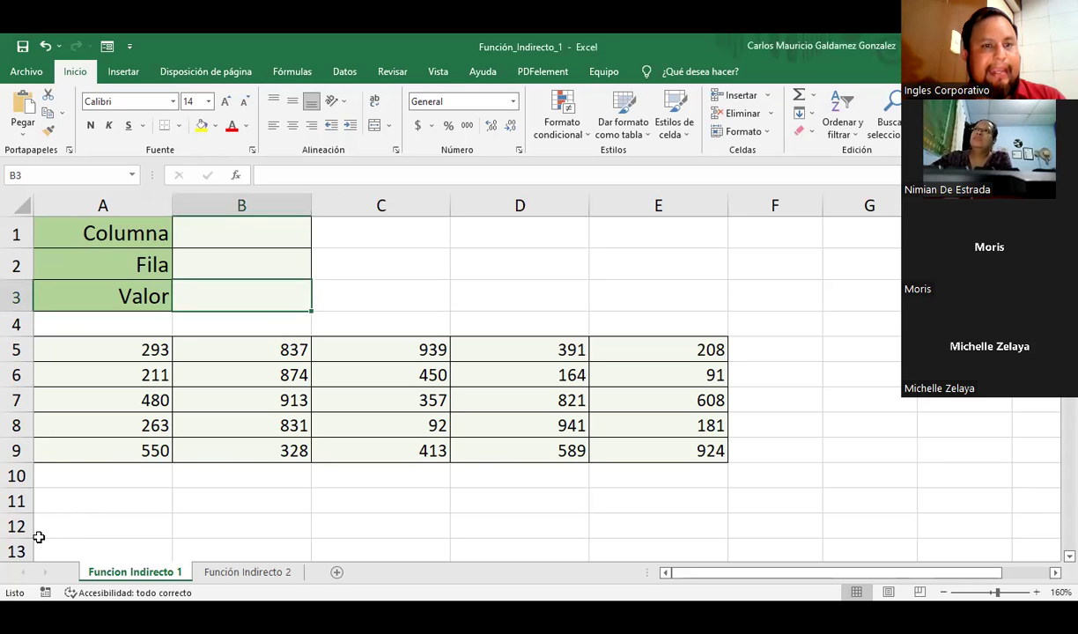
pyautogui.click(246, 230)
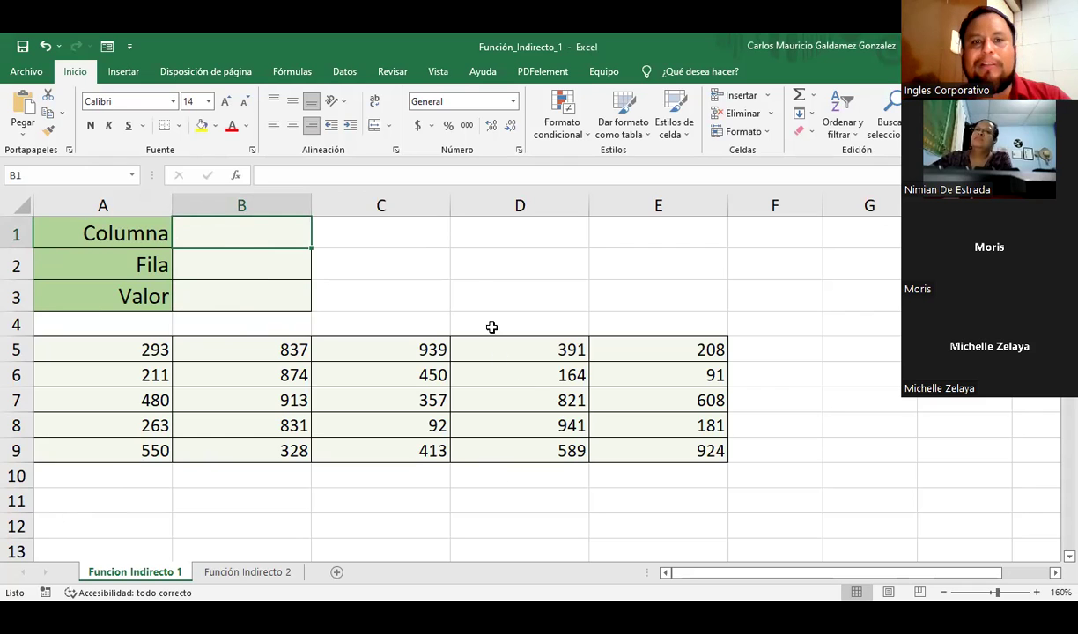
pyautogui.click(207, 263)
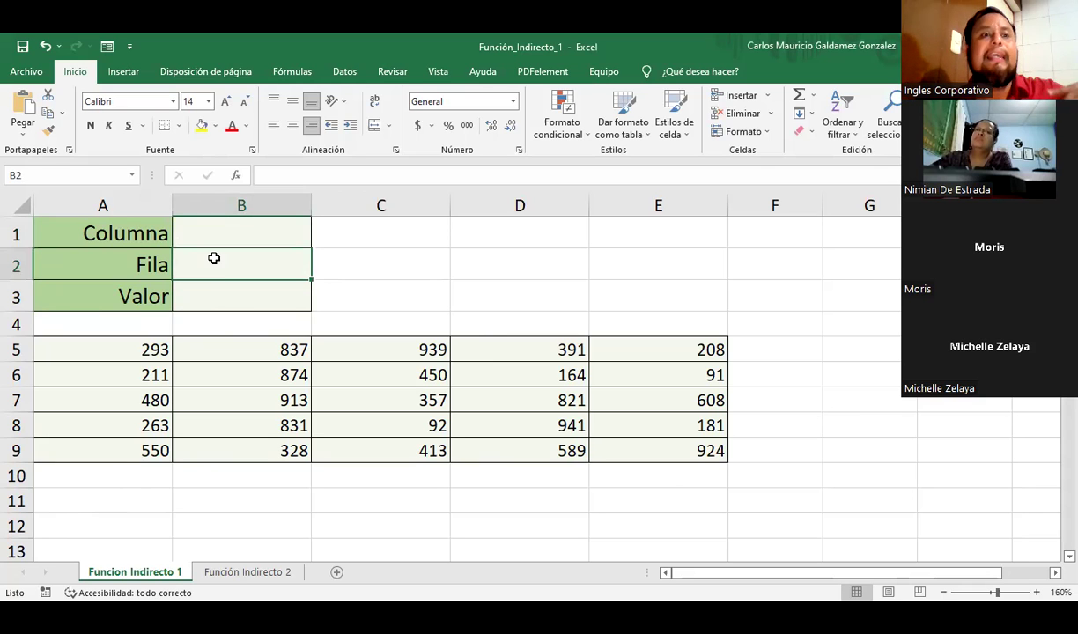
pyautogui.moveTo(149, 349); pyautogui.dragTo(630, 407)
pyautogui.moveTo(654, 446); pyautogui.dragTo(655, 445)
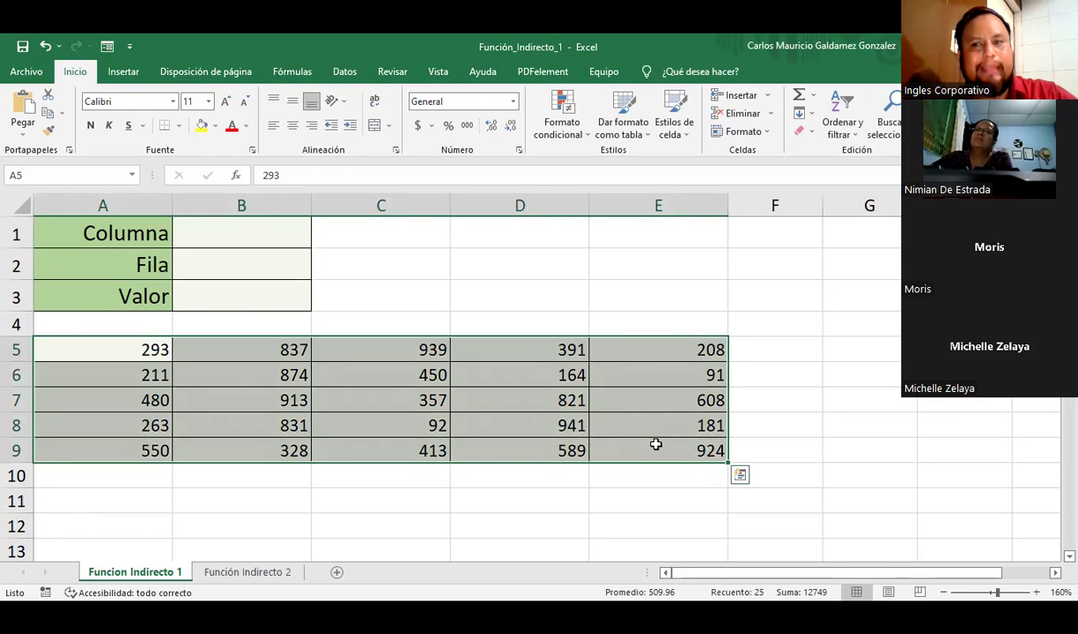
pyautogui.click(491, 403)
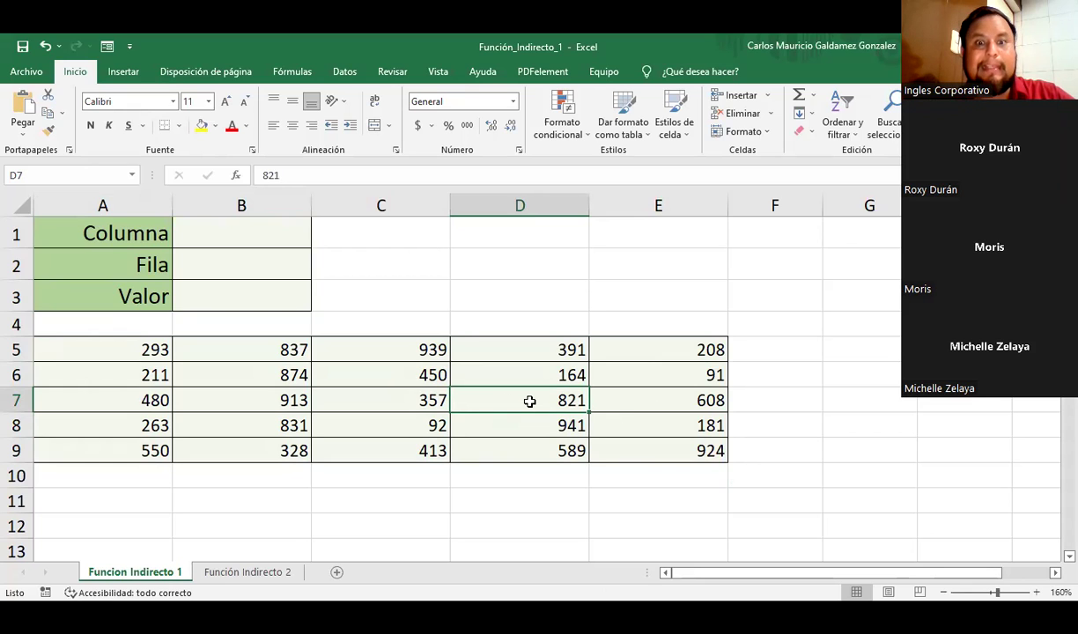
pyautogui.click(267, 230)
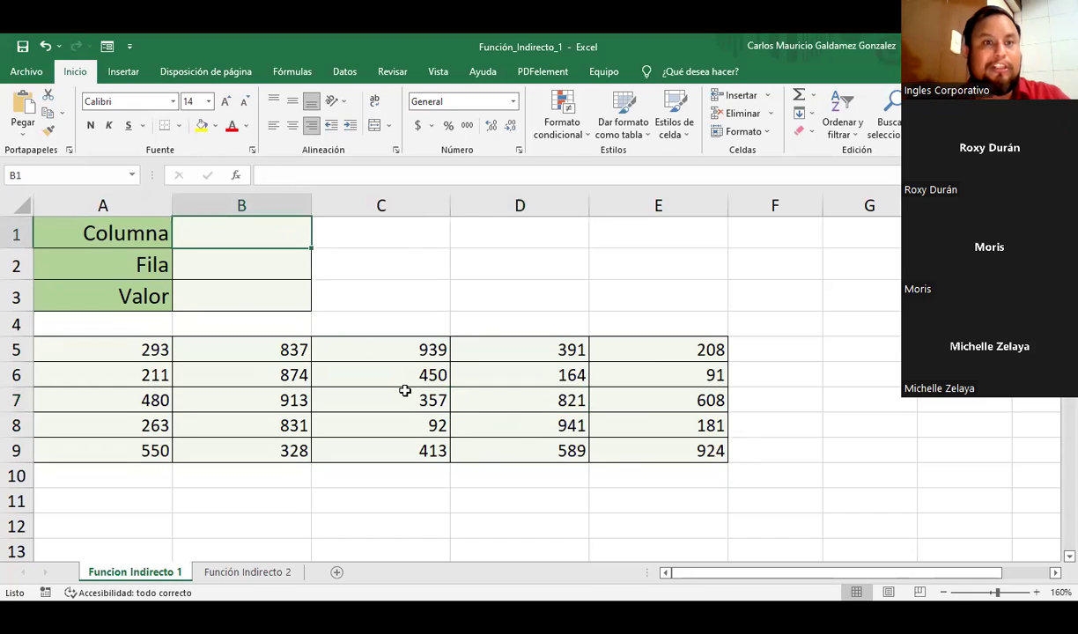
# Step: Enter D as the Columna value in B1 and 7 as the Fila value in B2
pyautogui.write('D')
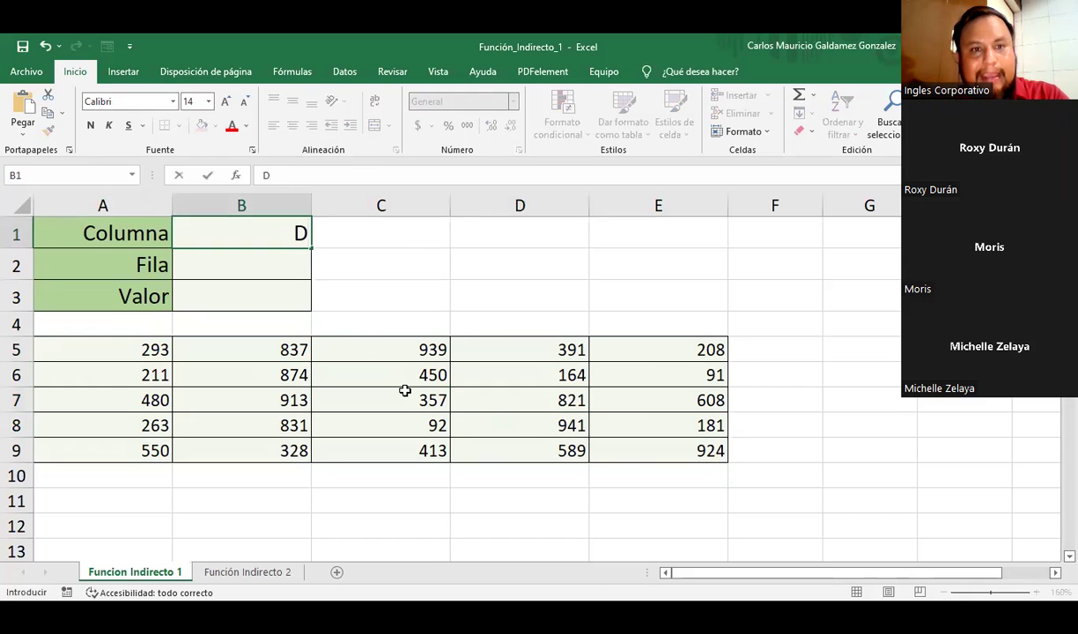
pyautogui.press('Return')
pyautogui.write('7')
pyautogui.press('Return')
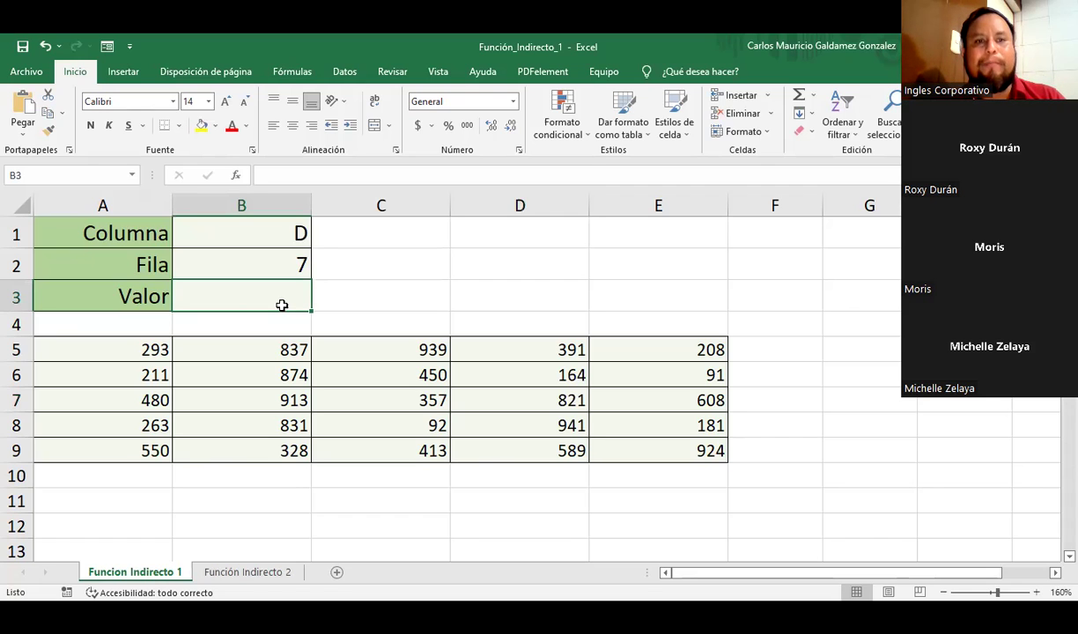
# Step: Glance at the Función Indirecto 2 sheet, return to Funcion Indirecto 1 and examine the number table in A5:E9
pyautogui.click(251, 573)
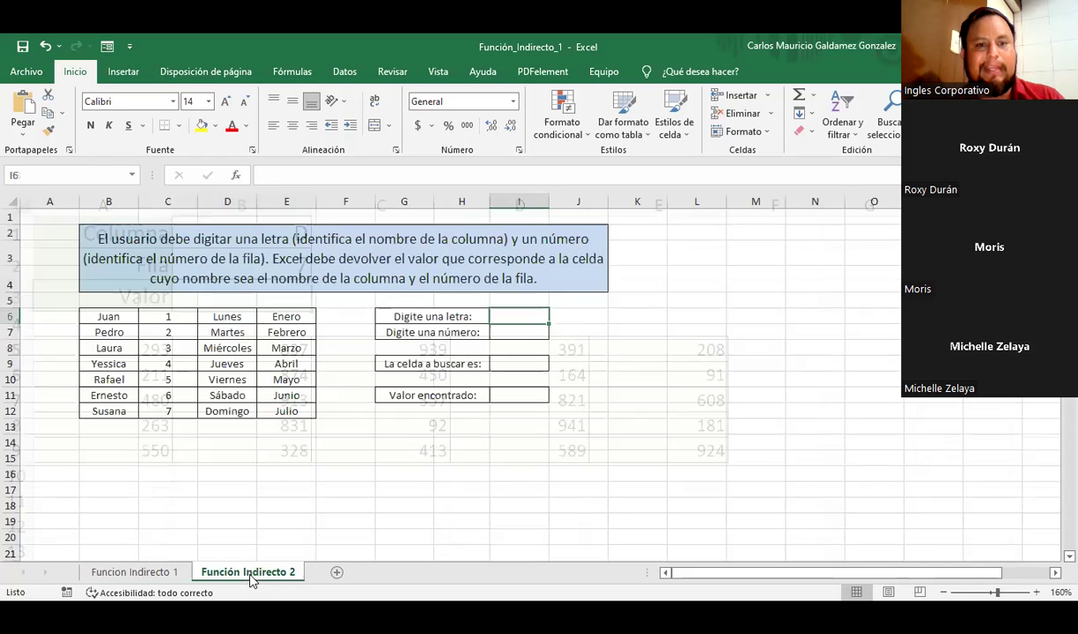
pyautogui.click(163, 573)
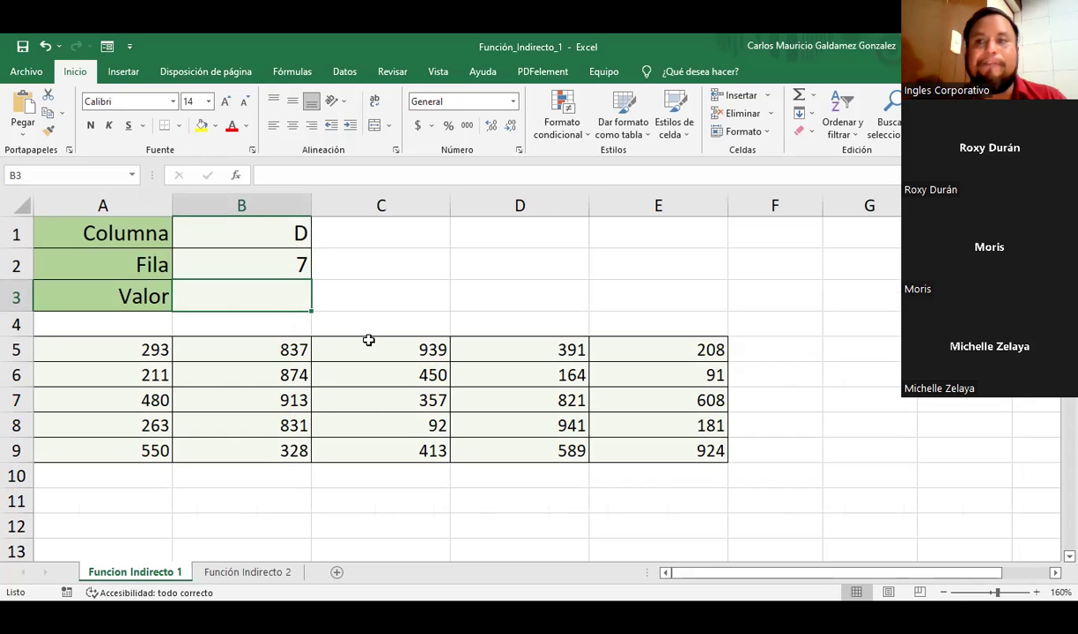
pyautogui.click(156, 346)
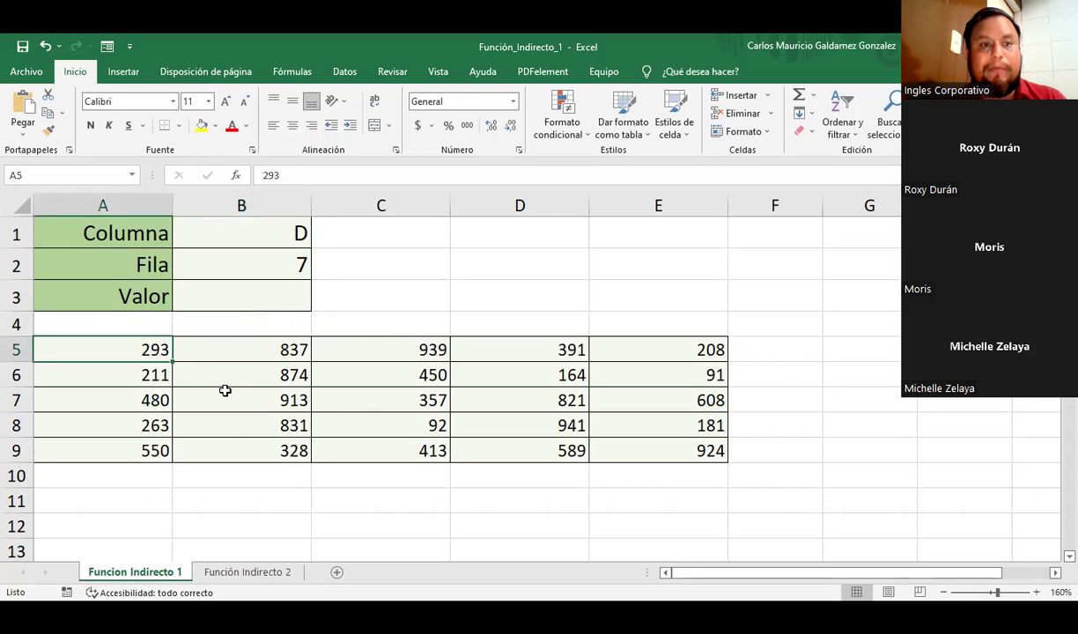
pyautogui.click(282, 423)
pyautogui.click(558, 348)
pyautogui.click(644, 442)
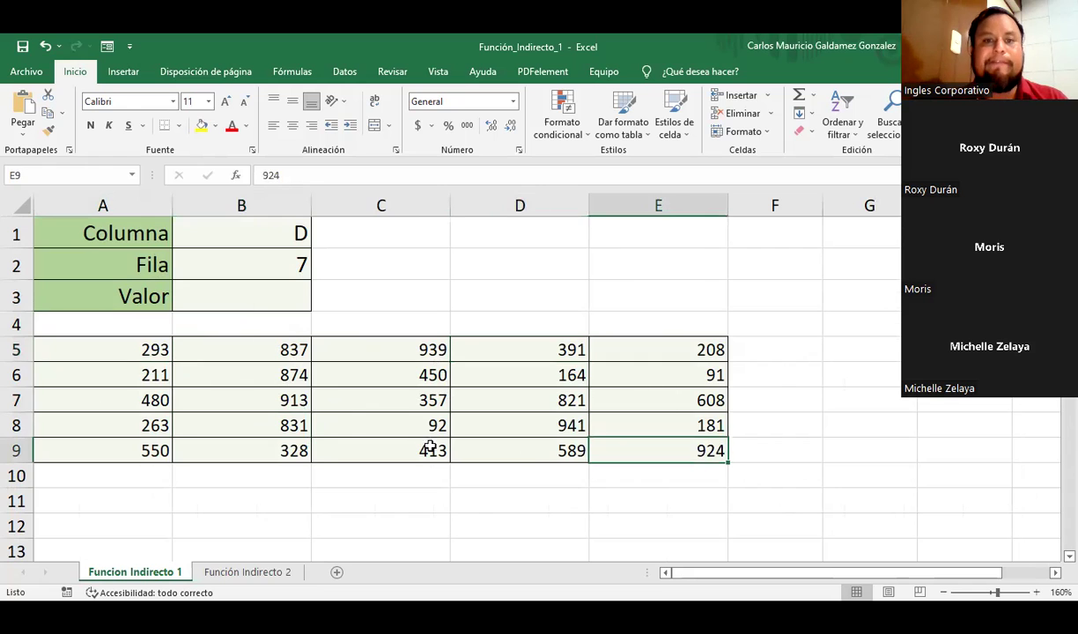
pyautogui.click(286, 445)
pyautogui.click(101, 425)
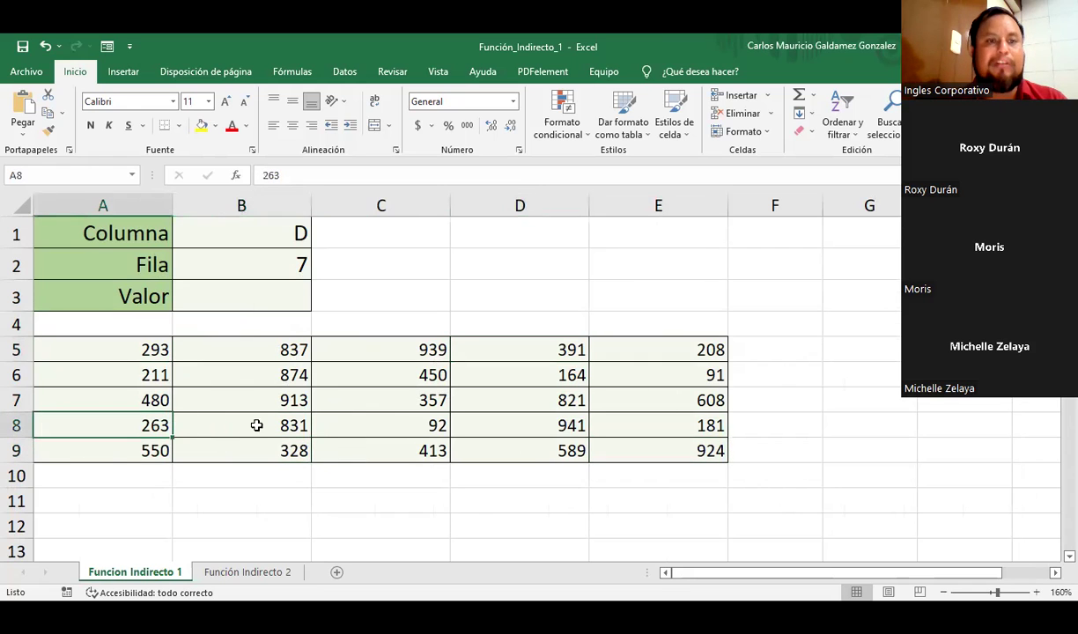
pyautogui.click(435, 388)
pyautogui.moveTo(145, 346); pyautogui.dragTo(687, 449)
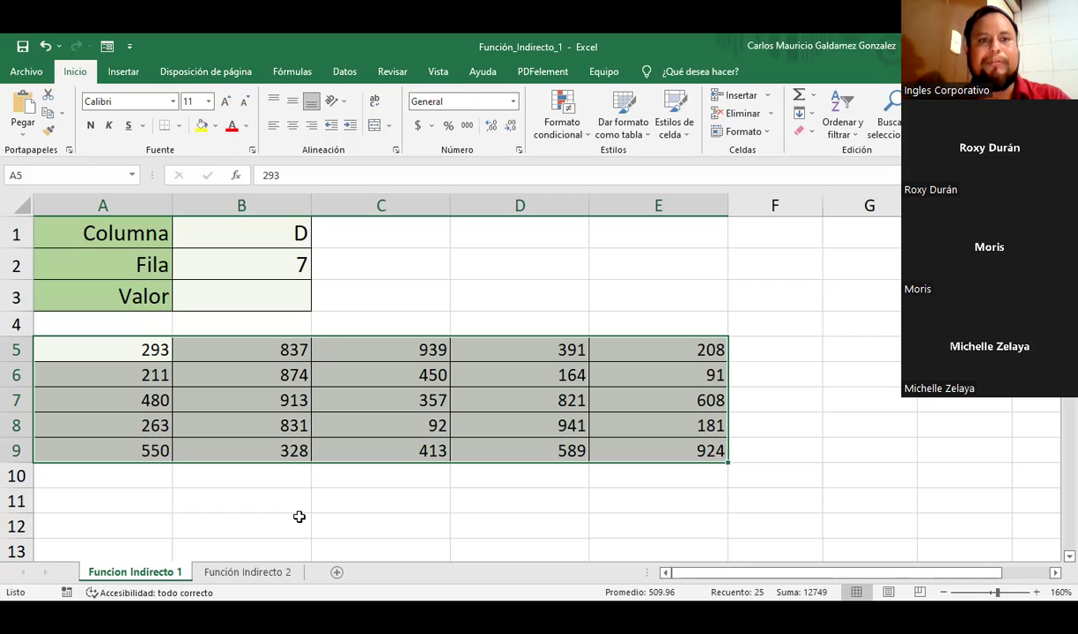
# Step: Trace the column and row inputs in B1:B2 to the matching table cell D7
pyautogui.click(502, 410)
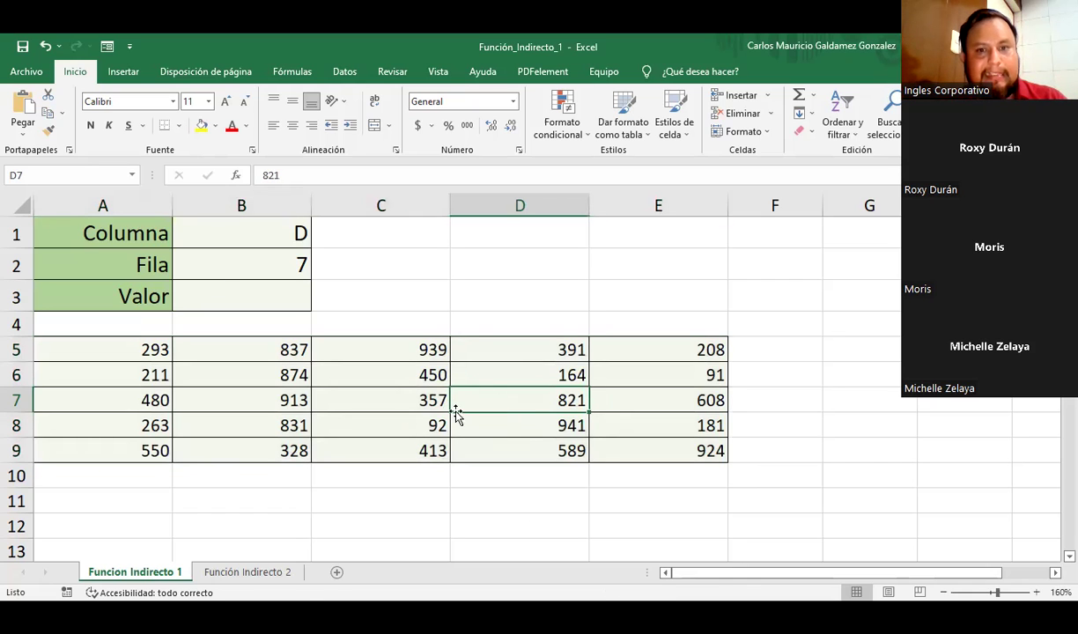
pyautogui.moveTo(222, 231); pyautogui.dragTo(236, 265)
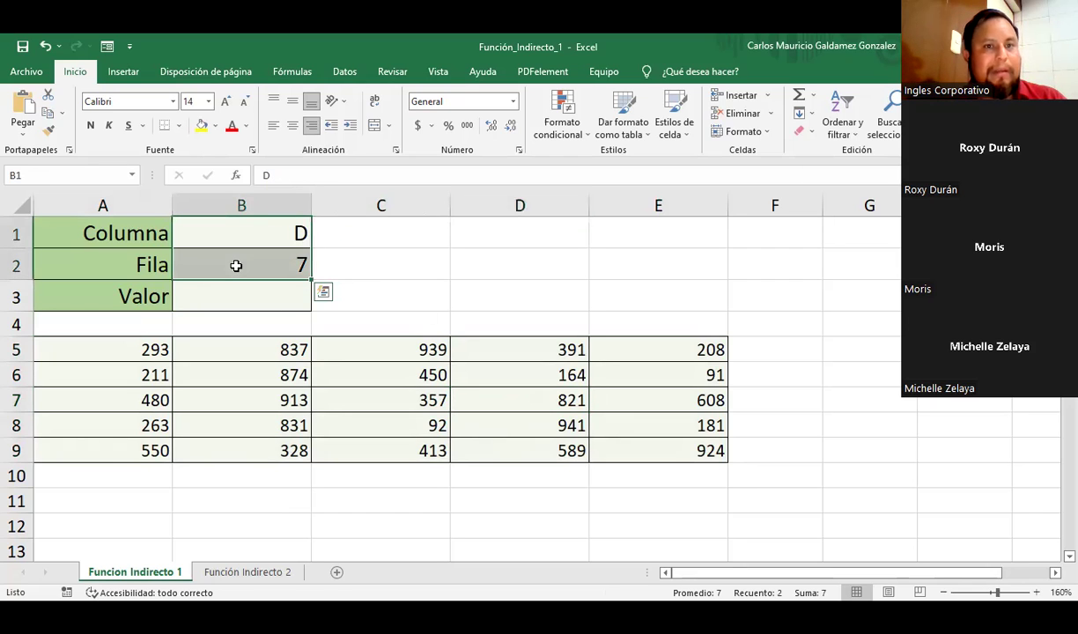
pyautogui.click(238, 221)
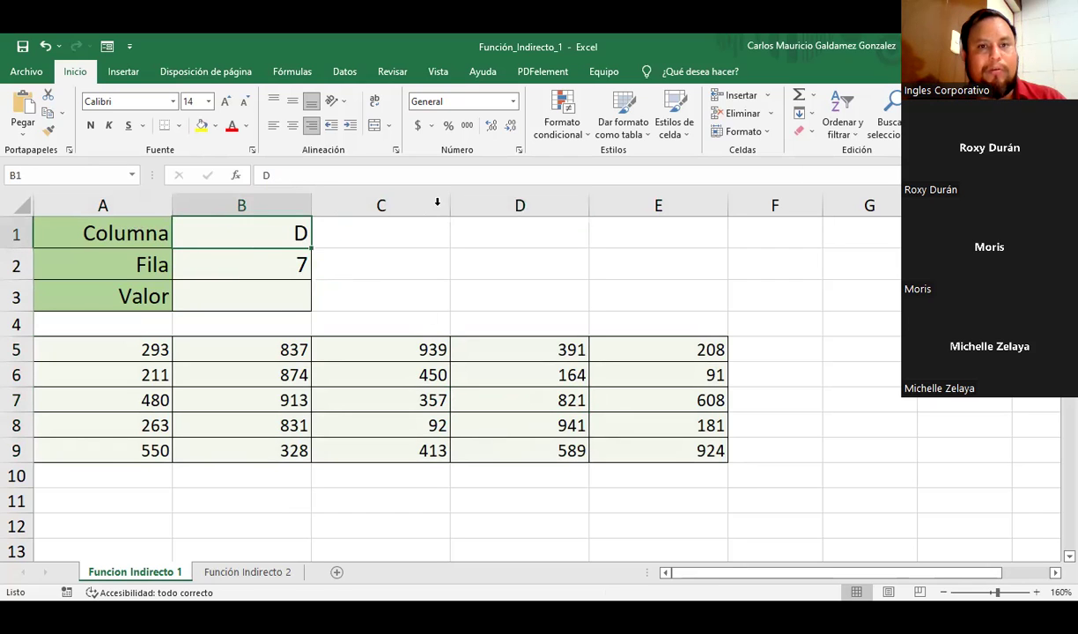
pyautogui.click(210, 270)
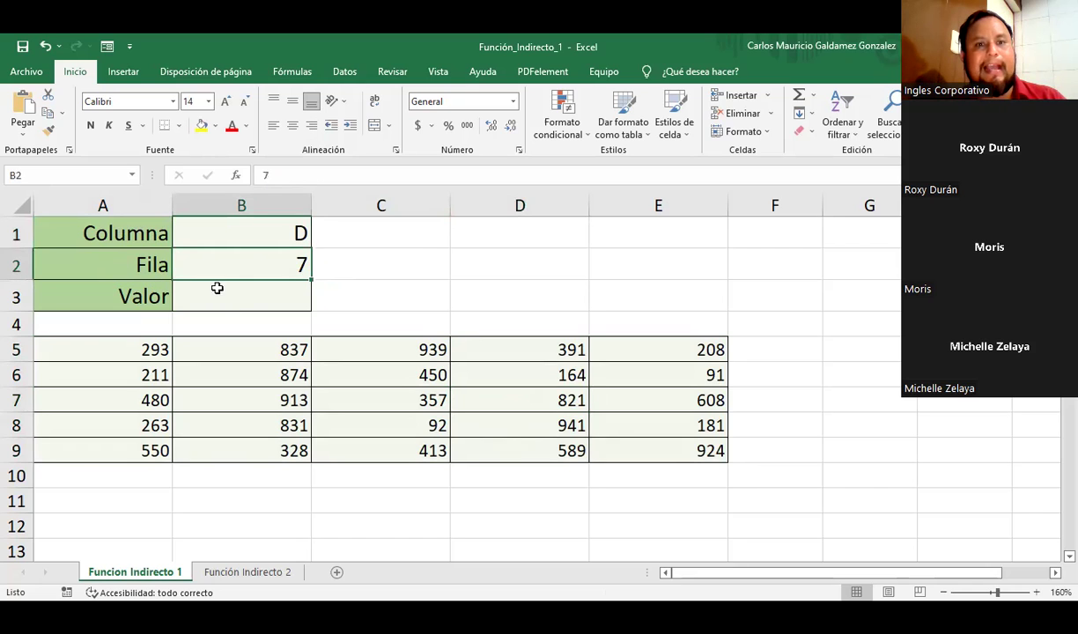
pyautogui.click(493, 400)
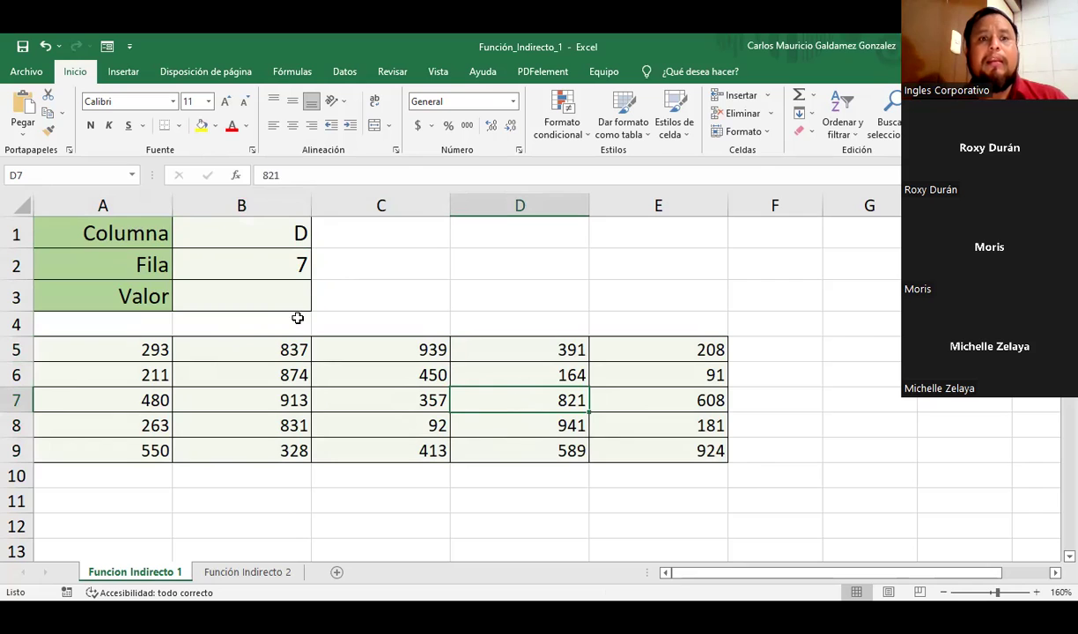
# Step: Enter the formula =INDIRECTO(B1&B2) in the Valor cell B3
pyautogui.click(264, 302)
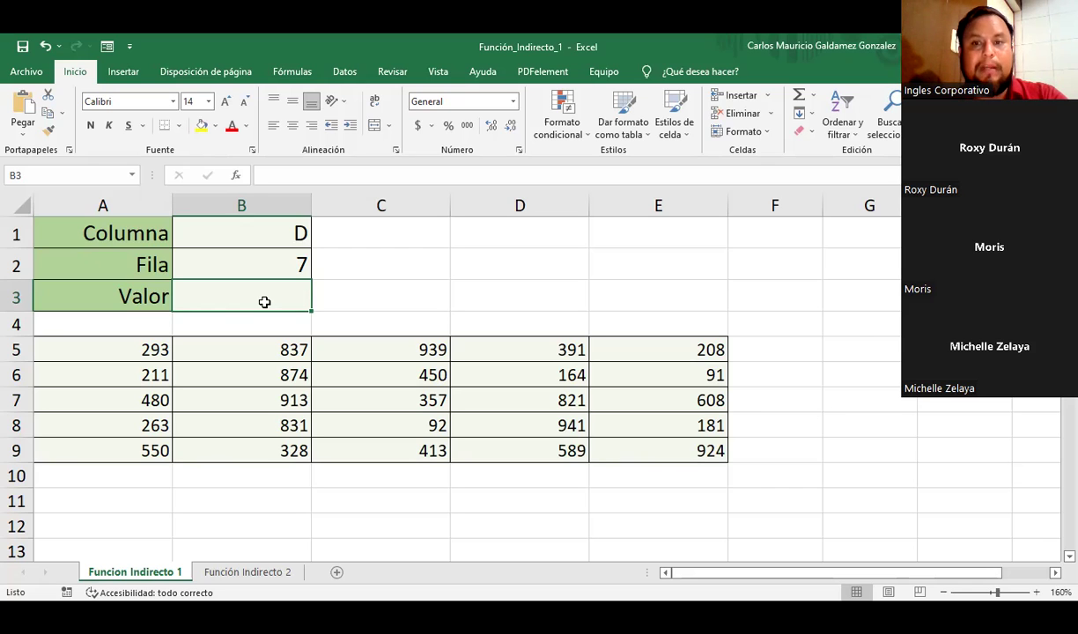
pyautogui.write('=')
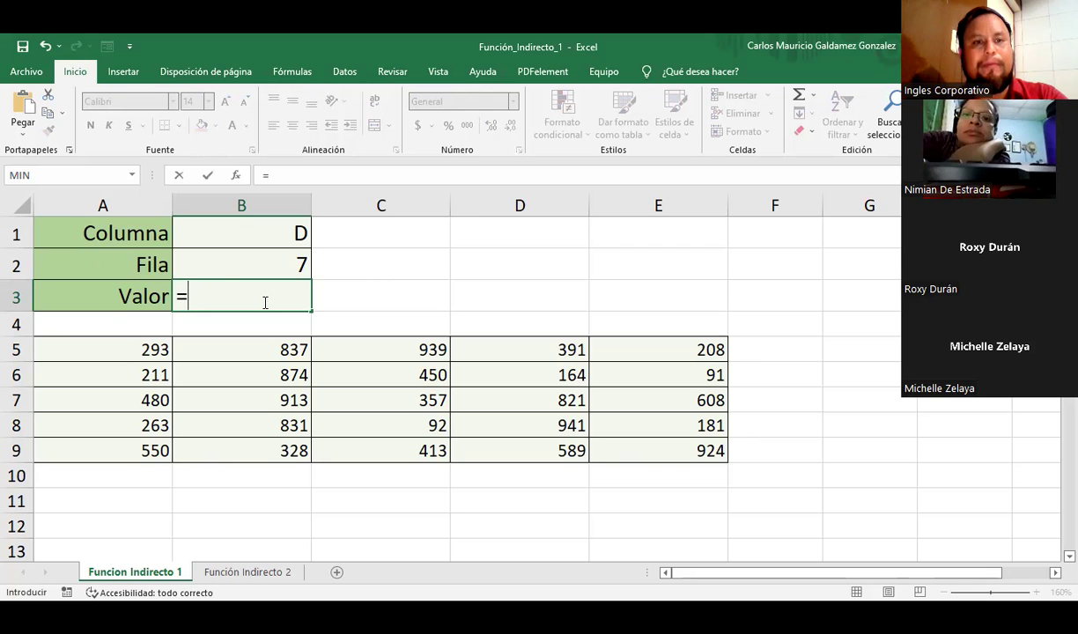
pyautogui.write('indi')
pyautogui.press('Down')
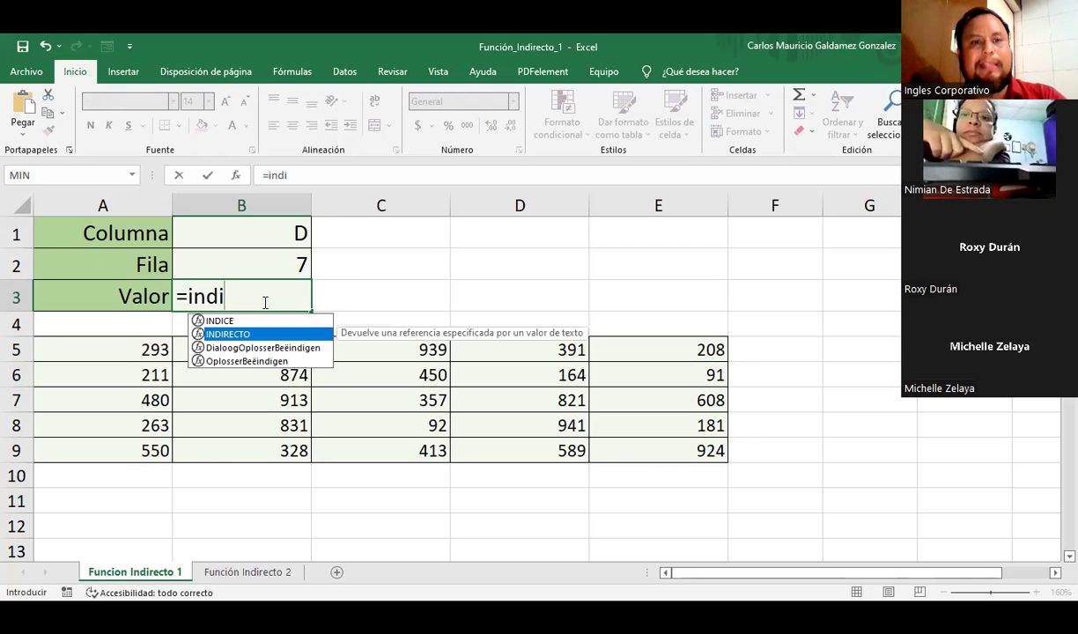
pyautogui.press('Tab')
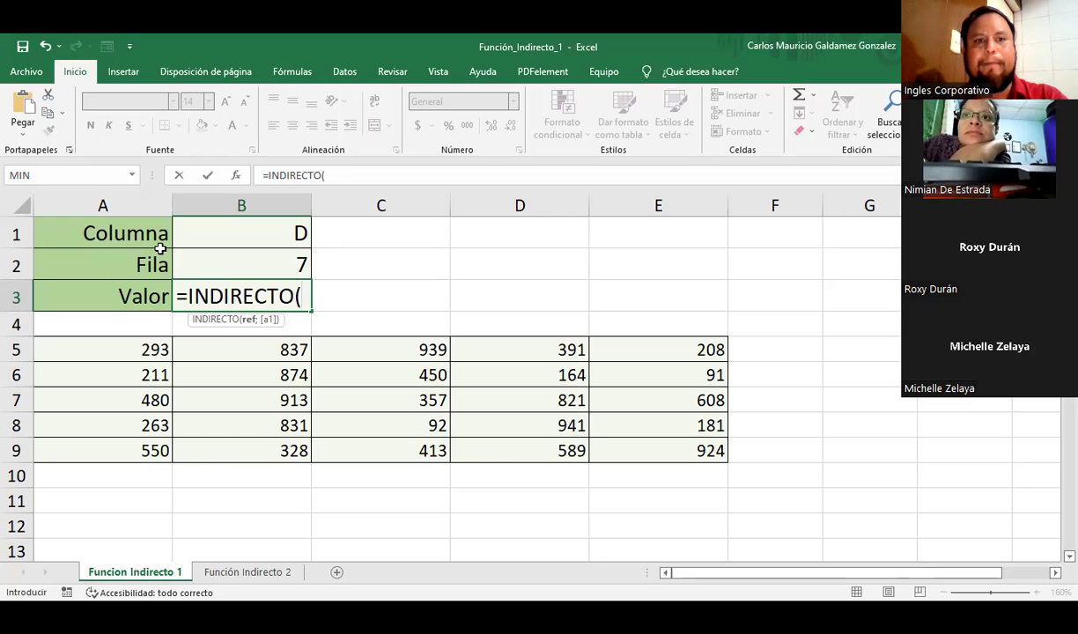
pyautogui.write('B1')
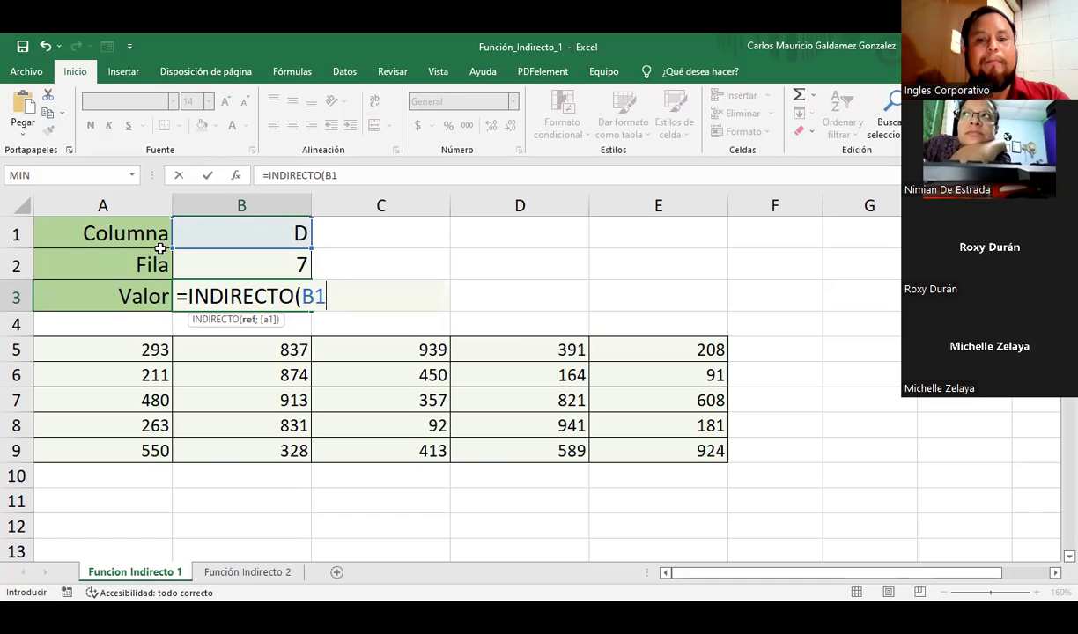
pyautogui.write('/')
pyautogui.press('BackSpace')
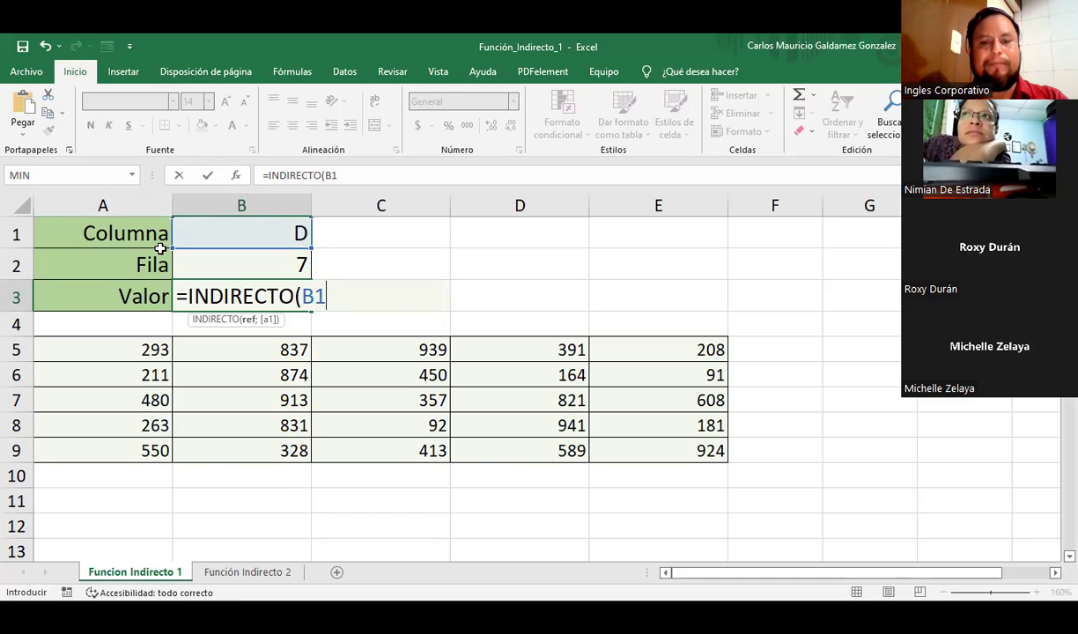
pyautogui.write('&')
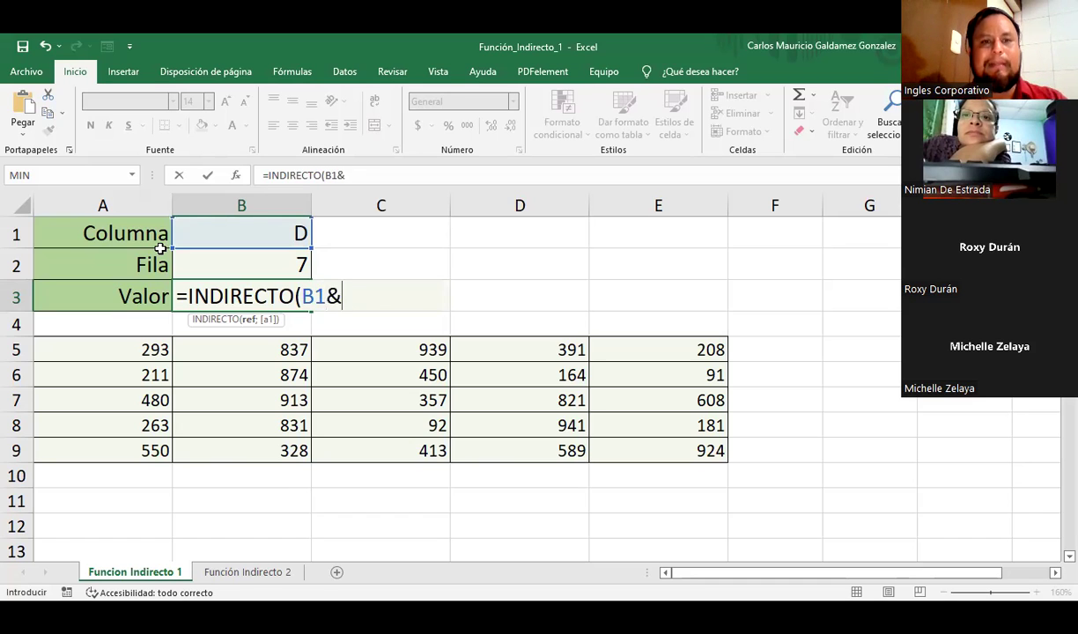
pyautogui.click(339, 296)
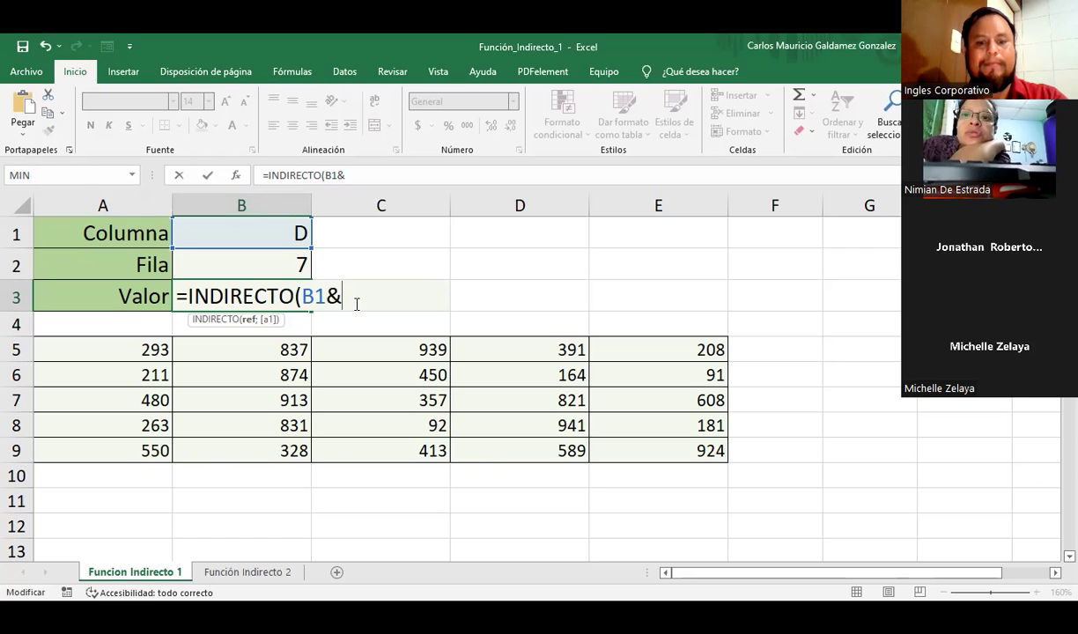
pyautogui.write('B2')
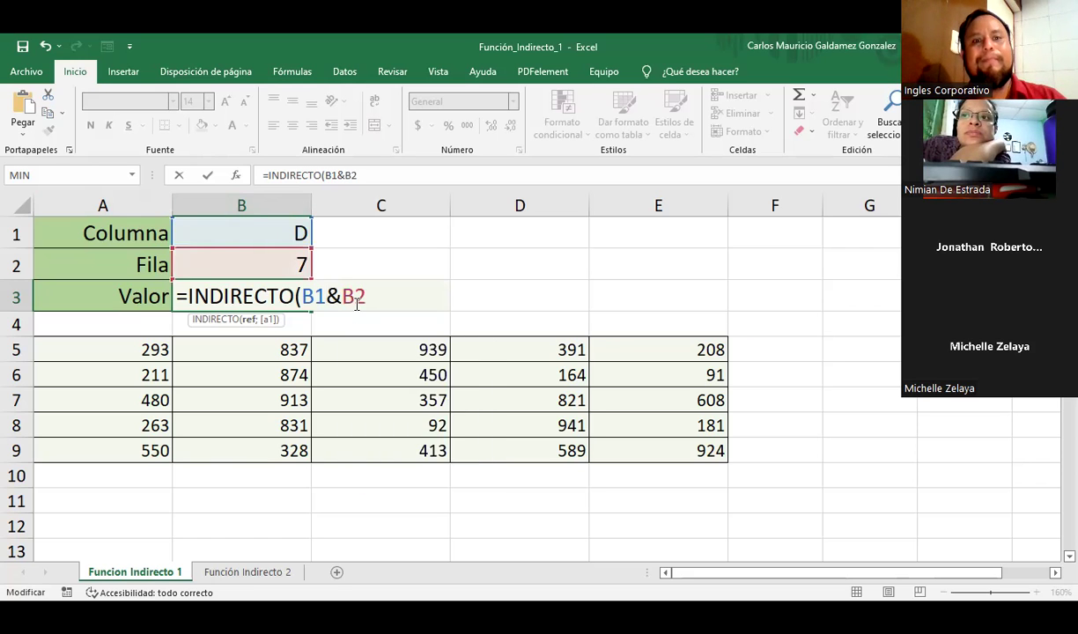
pyautogui.write(')')
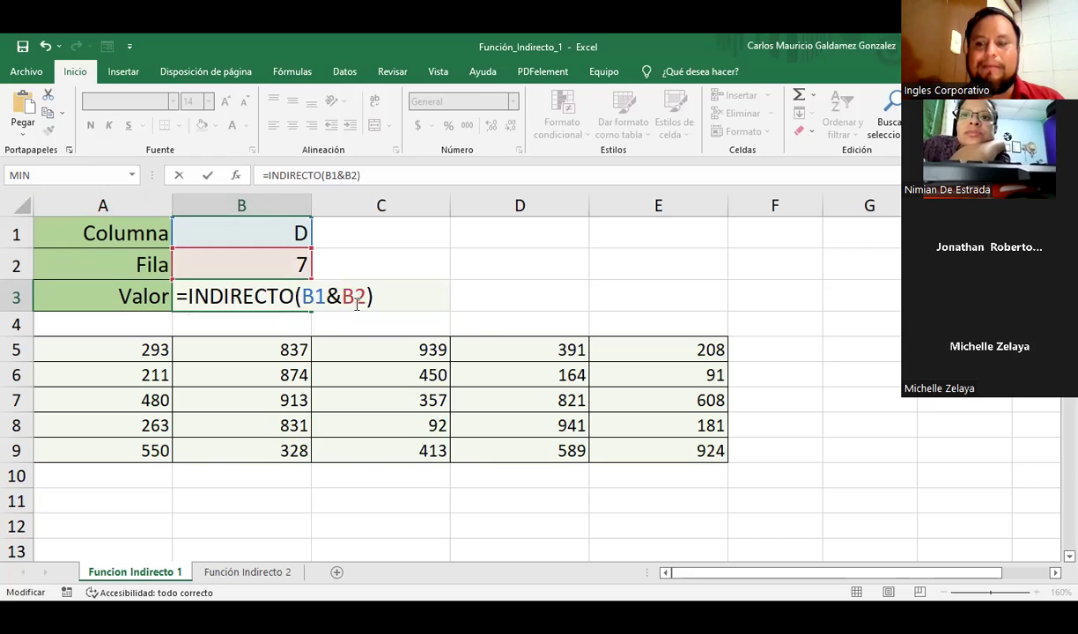
pyautogui.press('Return')
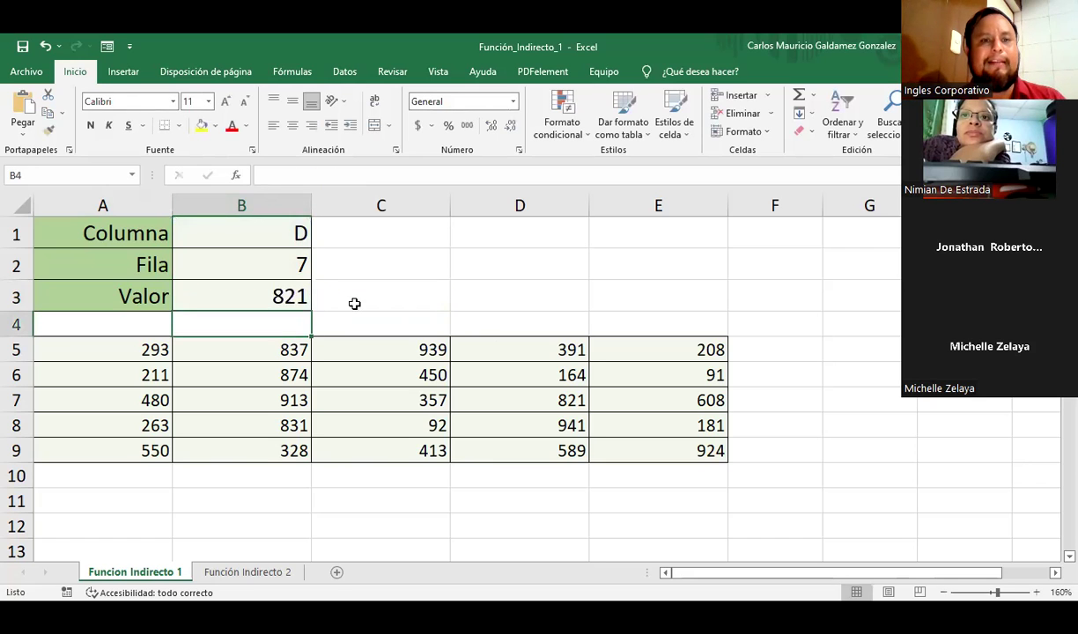
# Step: Copy the formula text from B3 into C3 and wrap it in double quotes so it reads "=INDIRECTO(B1&B2)" as text
pyautogui.click(291, 290)
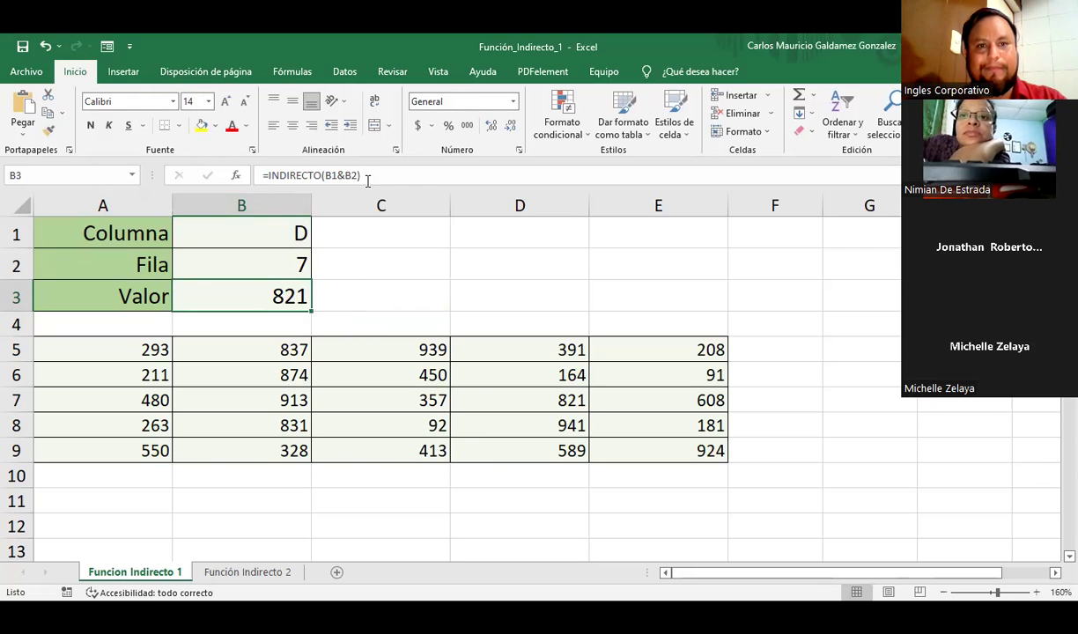
pyautogui.moveTo(392, 176); pyautogui.dragTo(212, 173)
pyautogui.hotkey('ctrl', 'c')
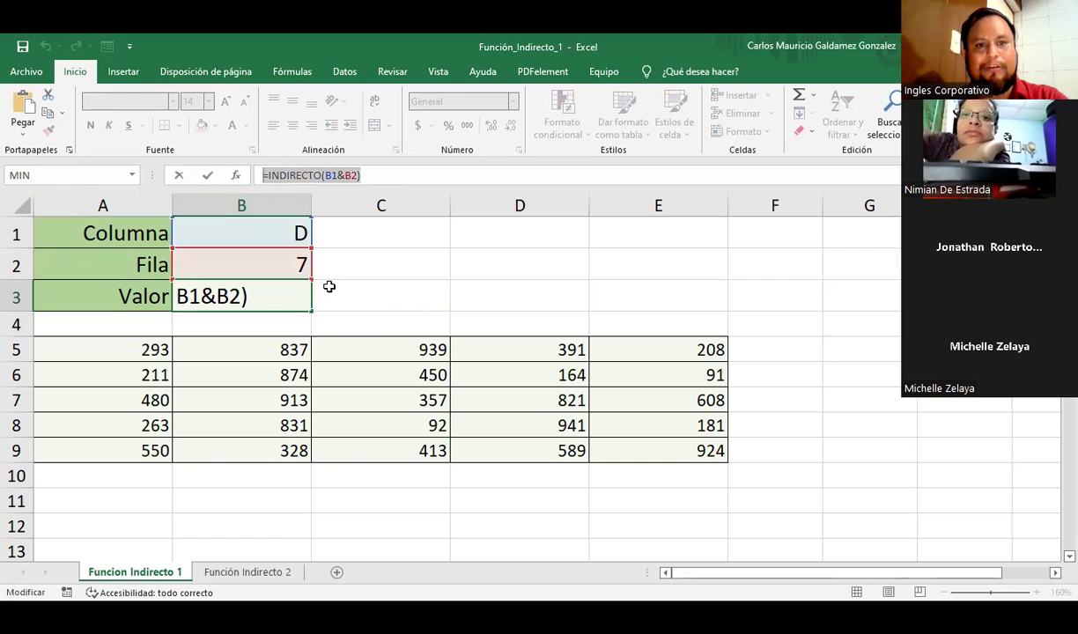
pyautogui.click(329, 286)
pyautogui.press('Escape')
pyautogui.doubleClick(341, 297)
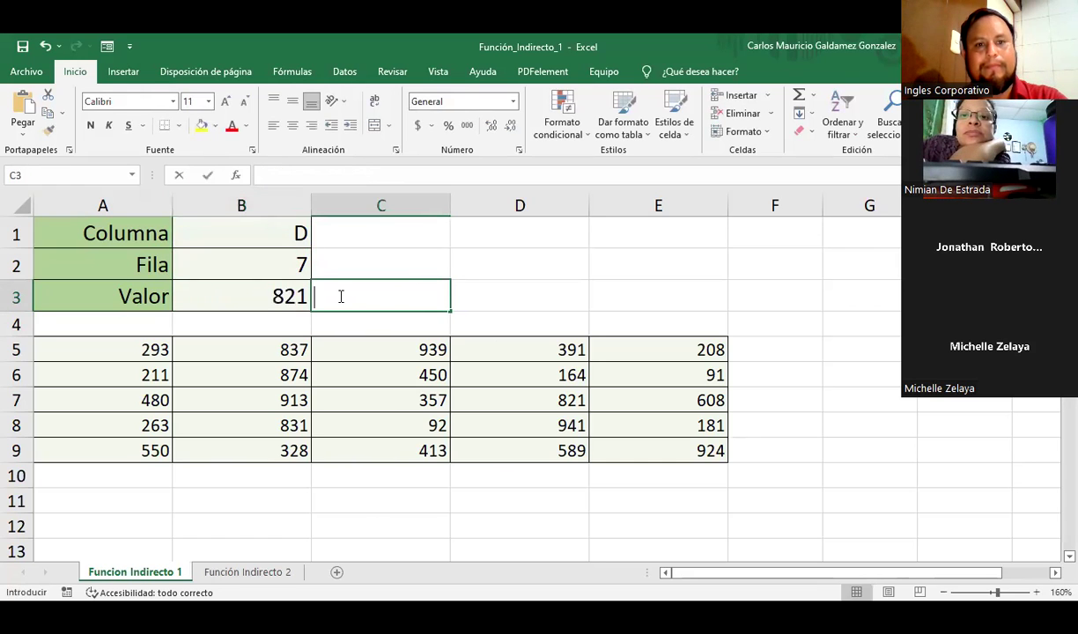
pyautogui.hotkey('ctrl', 'v')
pyautogui.click(319, 297)
pyautogui.write('"')
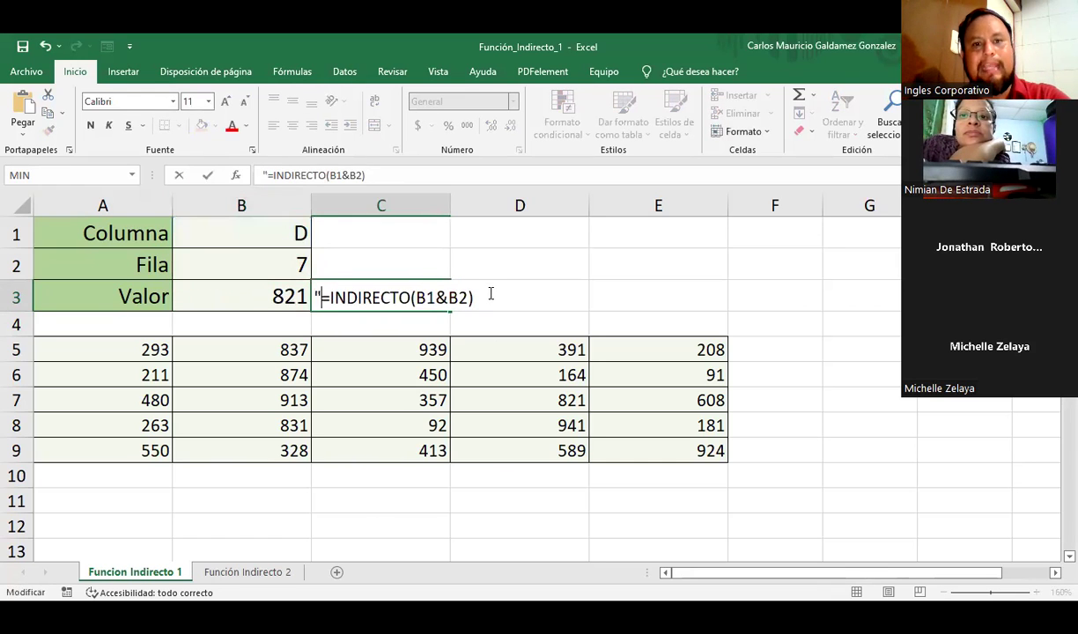
pyautogui.write('"')
pyautogui.press('Return')
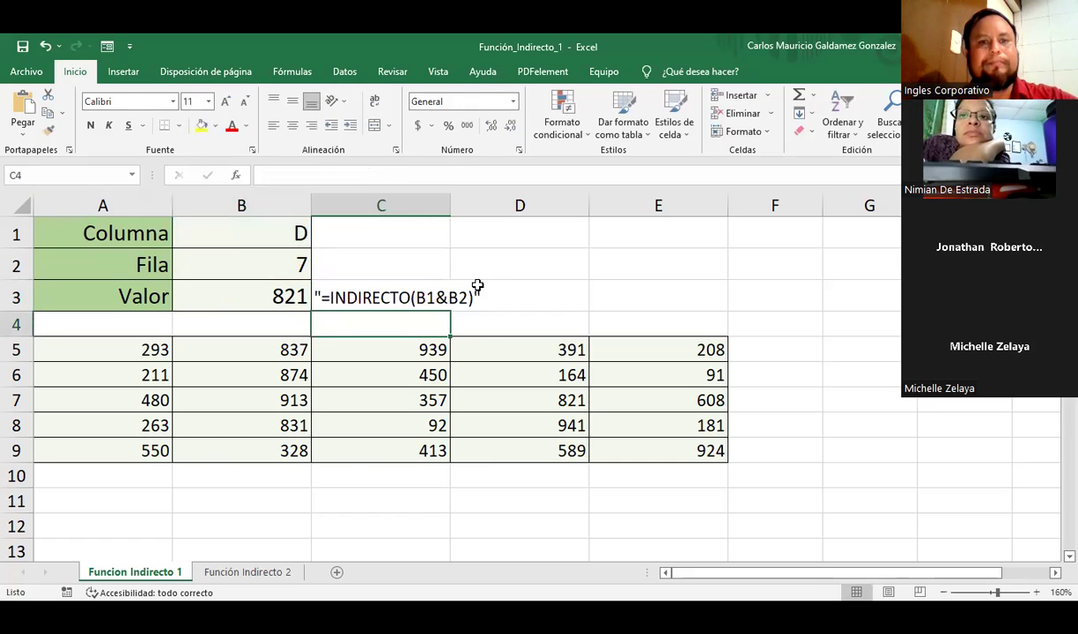
# Step: Review the B3 formula and its text copy in C3 against the inputs in B1:B2 and the column A values in A5:A9
pyautogui.click(480, 283)
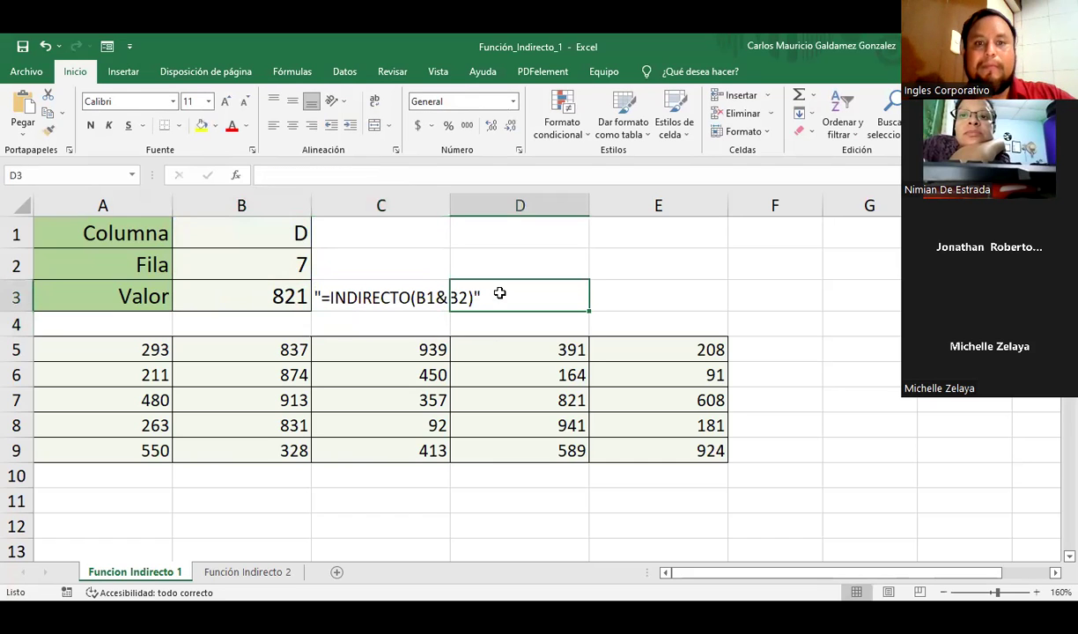
pyautogui.click(366, 262)
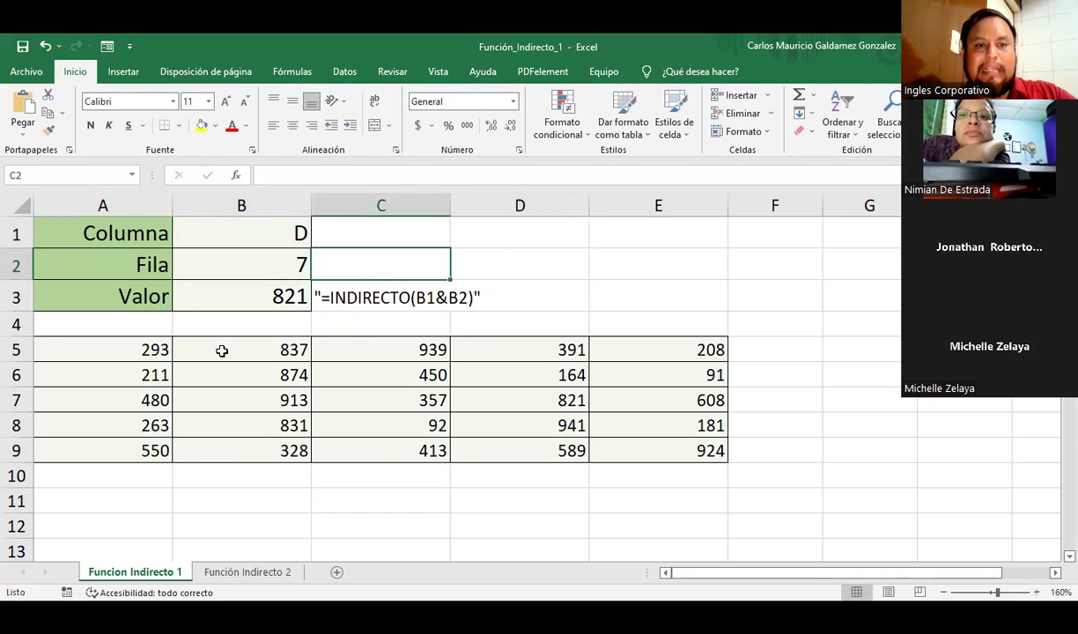
pyautogui.click(203, 292)
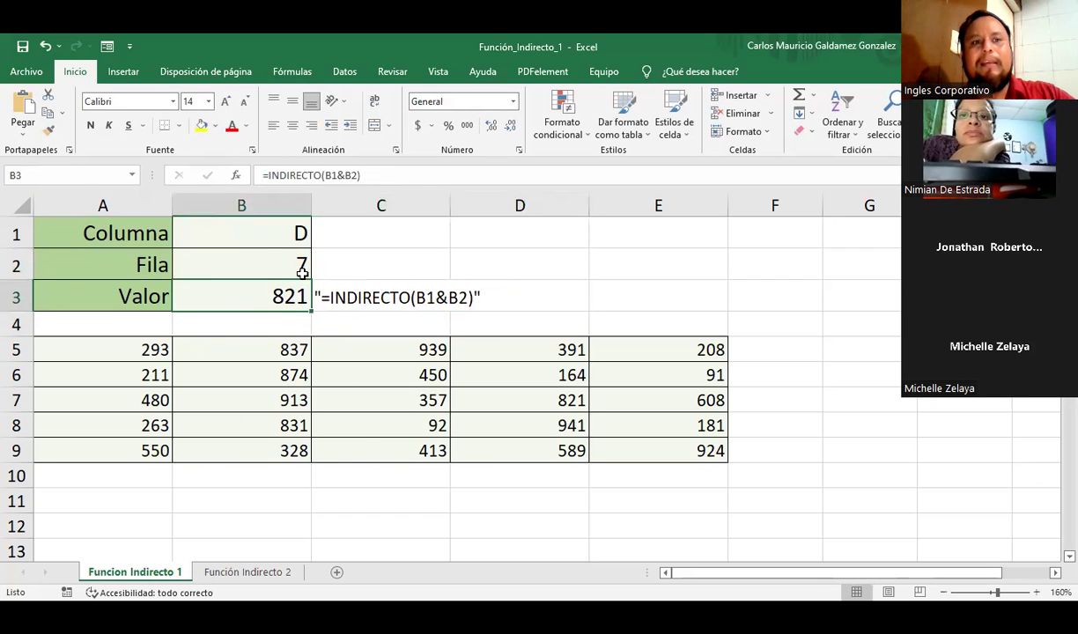
pyautogui.moveTo(248, 238); pyautogui.dragTo(222, 262)
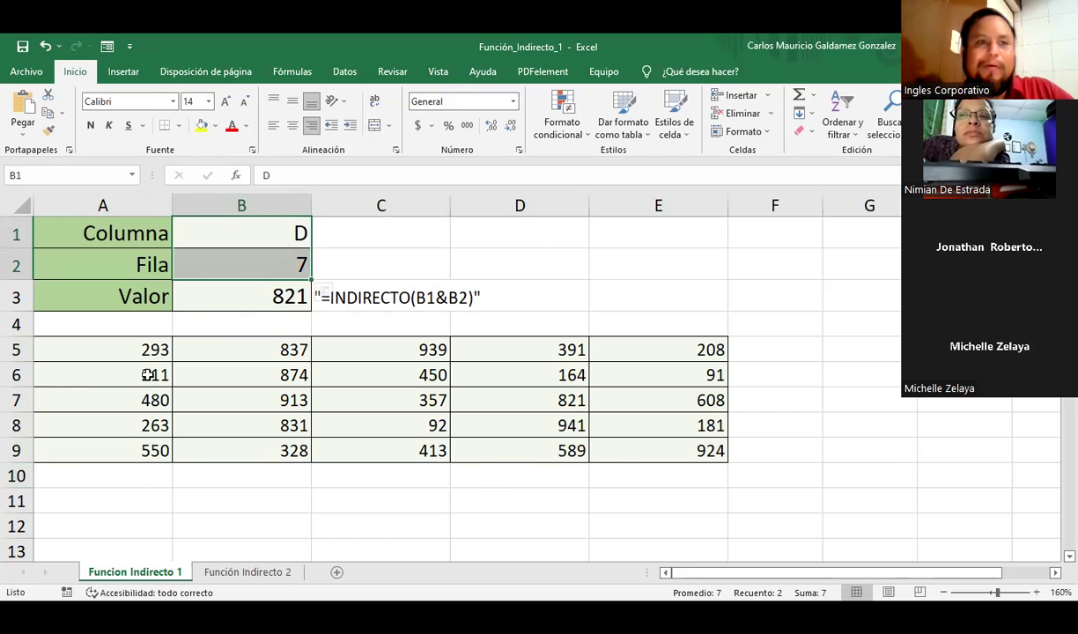
pyautogui.click(106, 205)
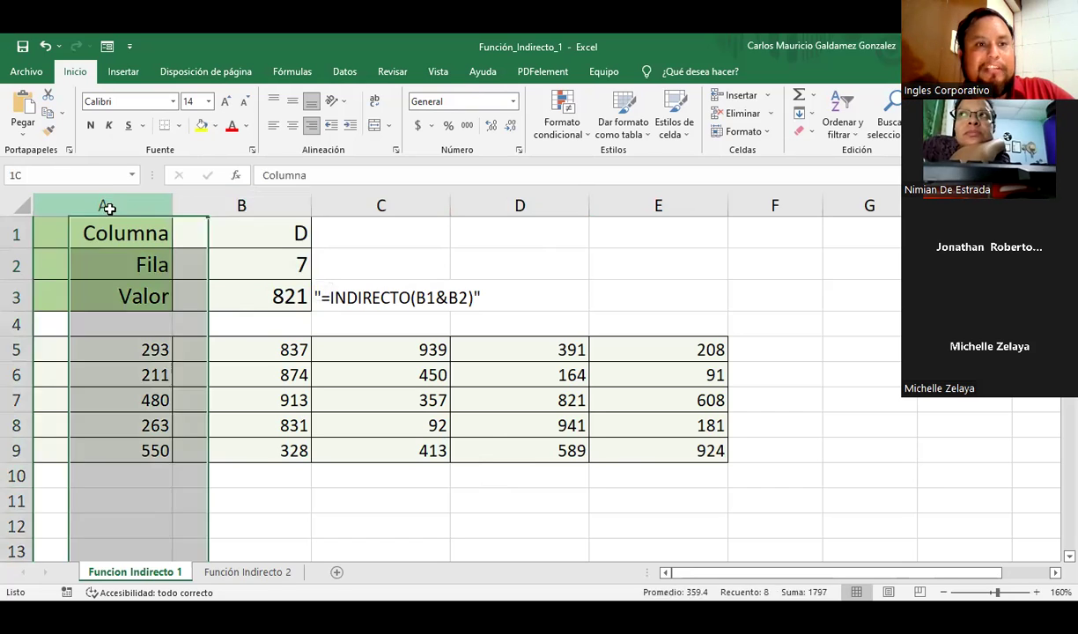
pyautogui.click(87, 356)
pyautogui.moveTo(80, 346); pyautogui.dragTo(74, 465)
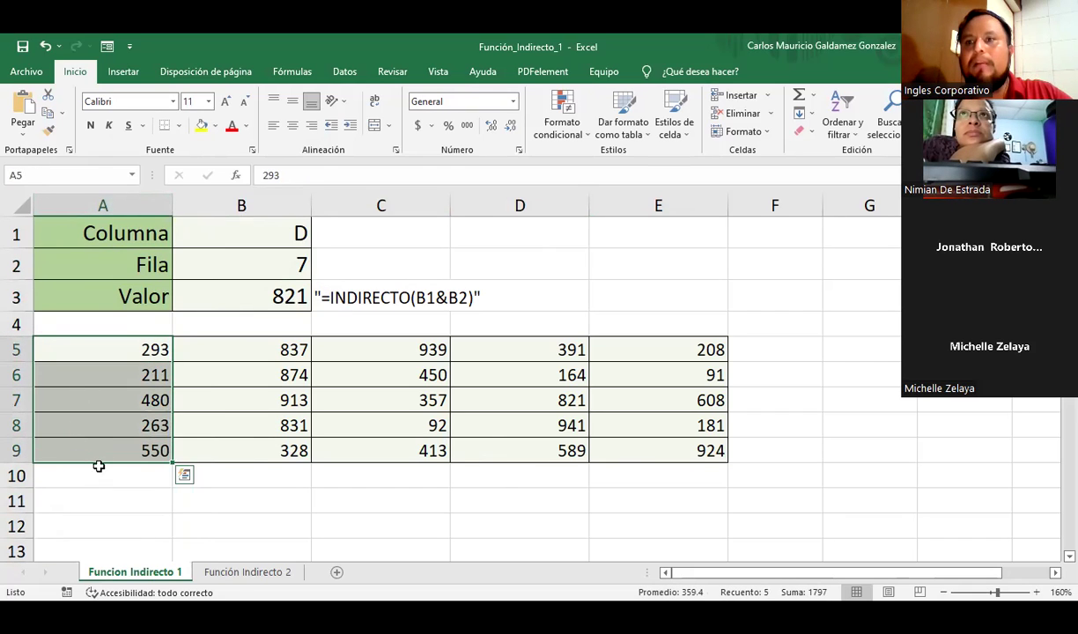
# Step: Set the column letter in B1 to A and locate the matching table cell A7
pyautogui.click(386, 443)
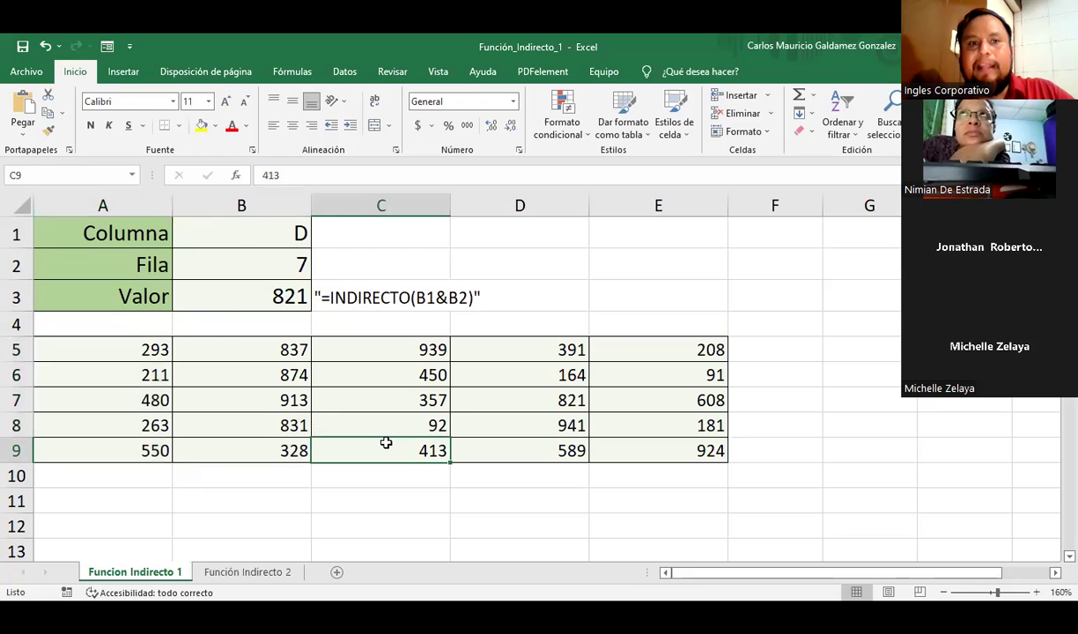
pyautogui.click(232, 235)
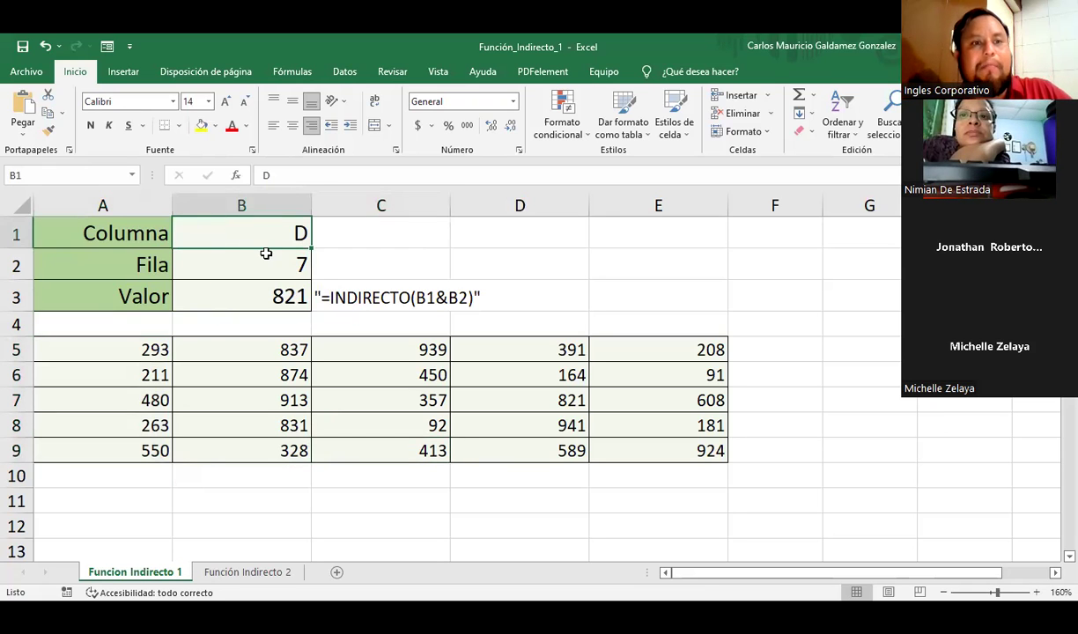
pyautogui.write('A')
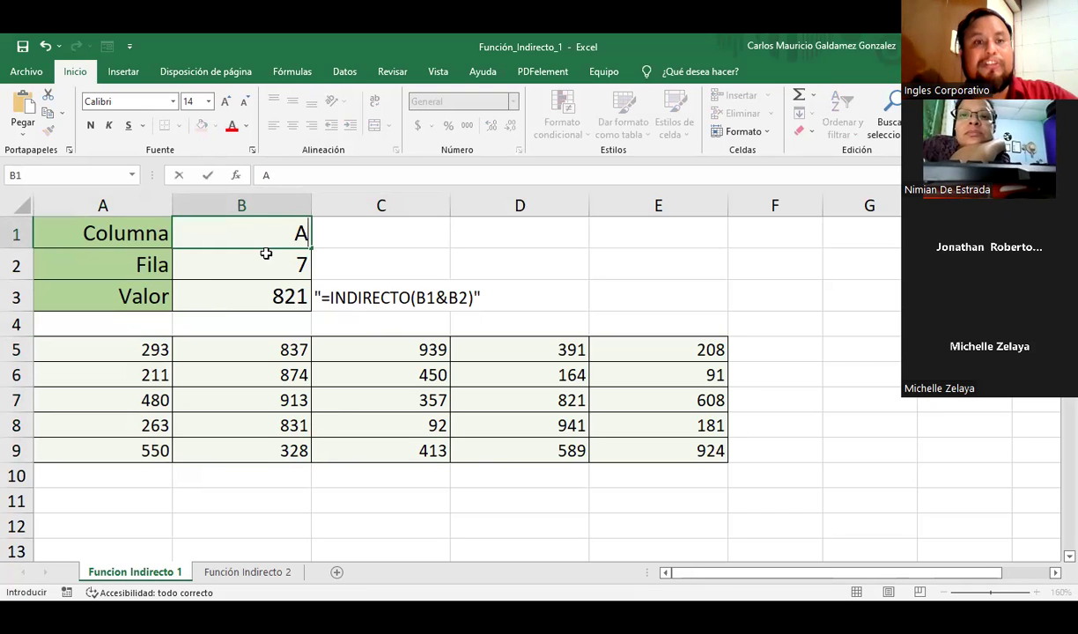
pyautogui.press('Return')
pyautogui.click(119, 396)
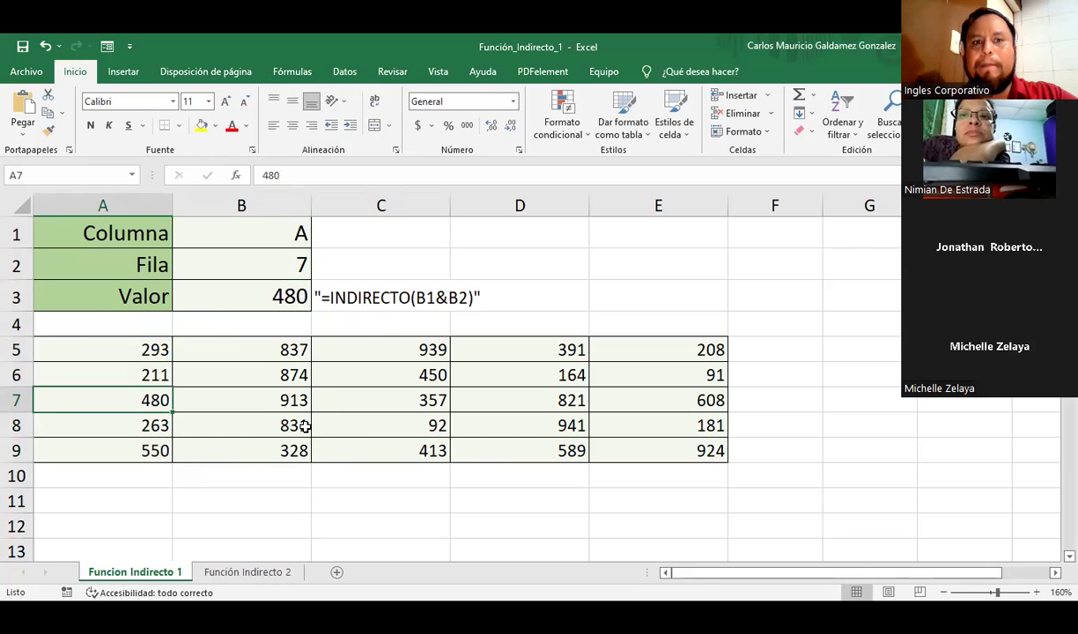
# Step: Review the input block A1:B3, the INDIRECTO formula in B3 and the number table in A5:E9
pyautogui.click(100, 238)
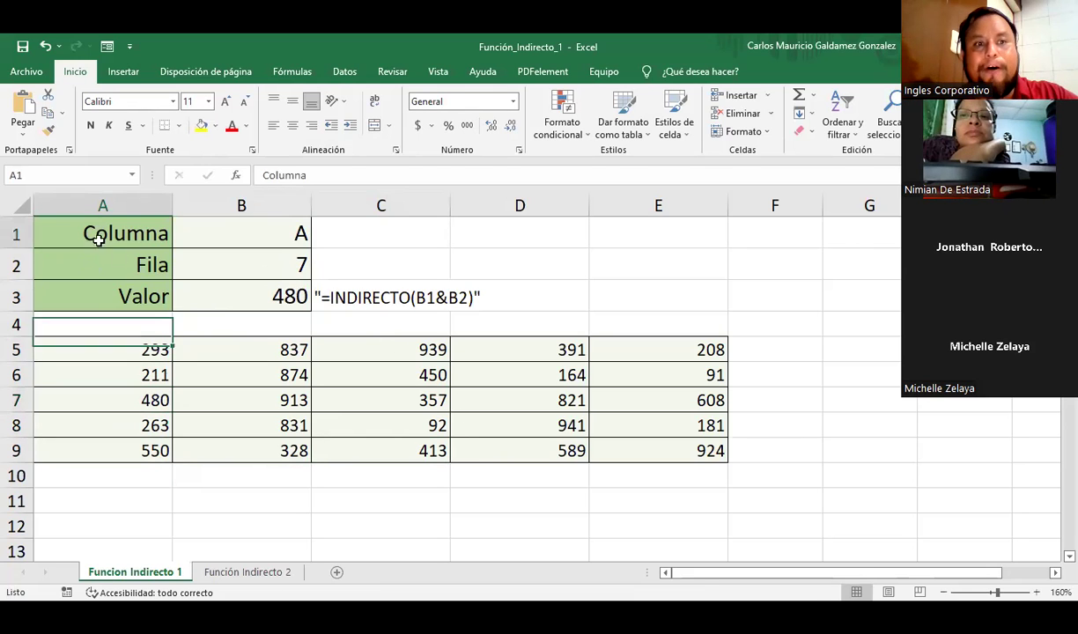
pyautogui.moveTo(100, 238); pyautogui.dragTo(205, 291)
pyautogui.moveTo(138, 342); pyautogui.dragTo(666, 454)
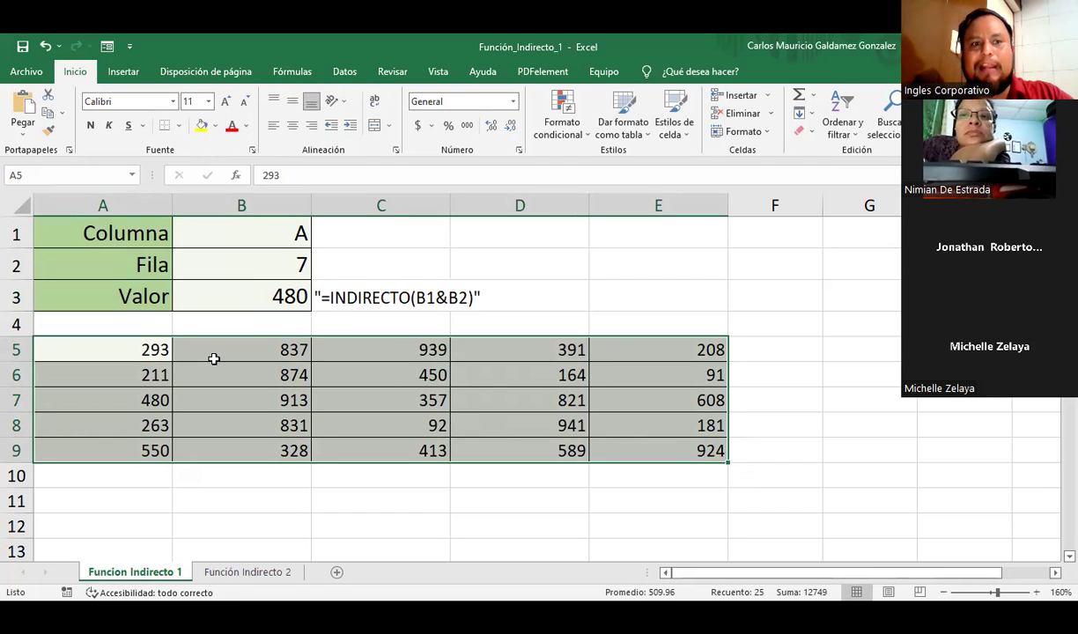
pyautogui.click(129, 351)
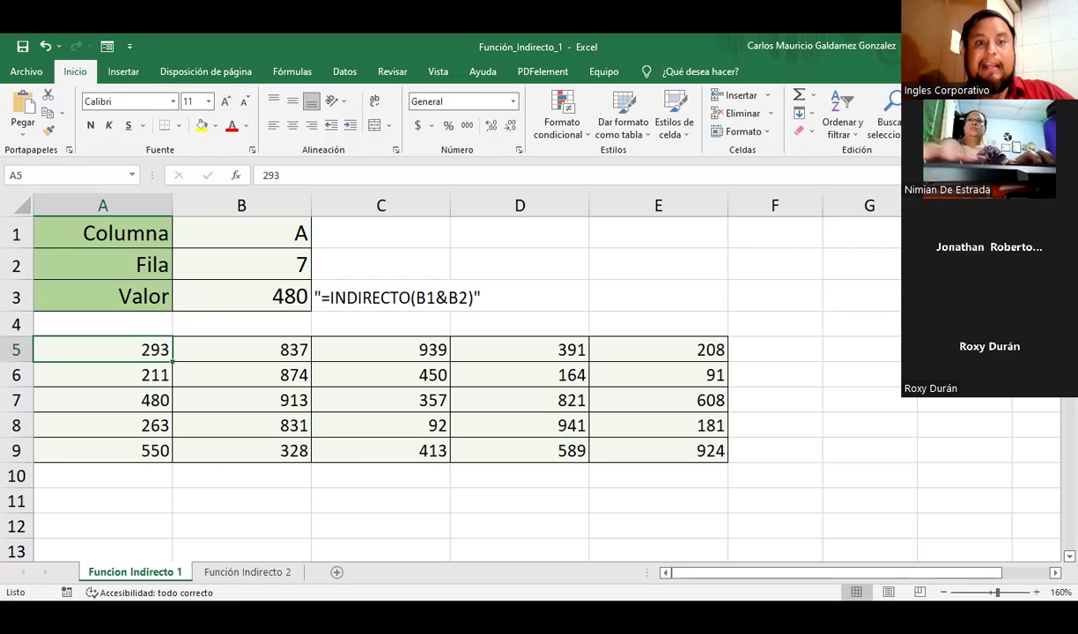
pyautogui.click(238, 289)
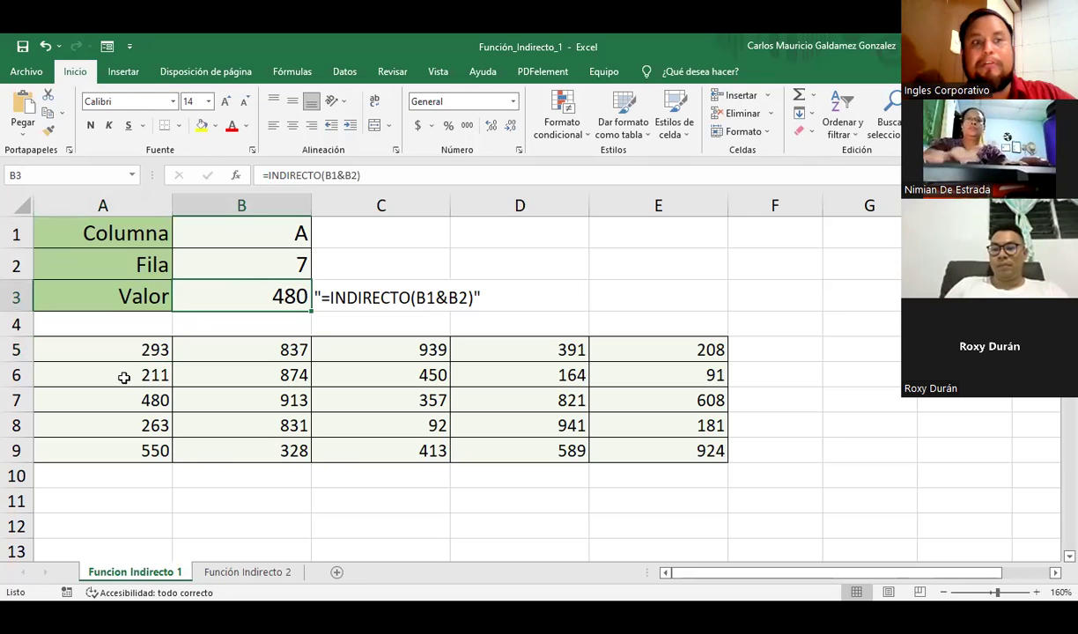
pyautogui.moveTo(103, 350); pyautogui.dragTo(627, 449)
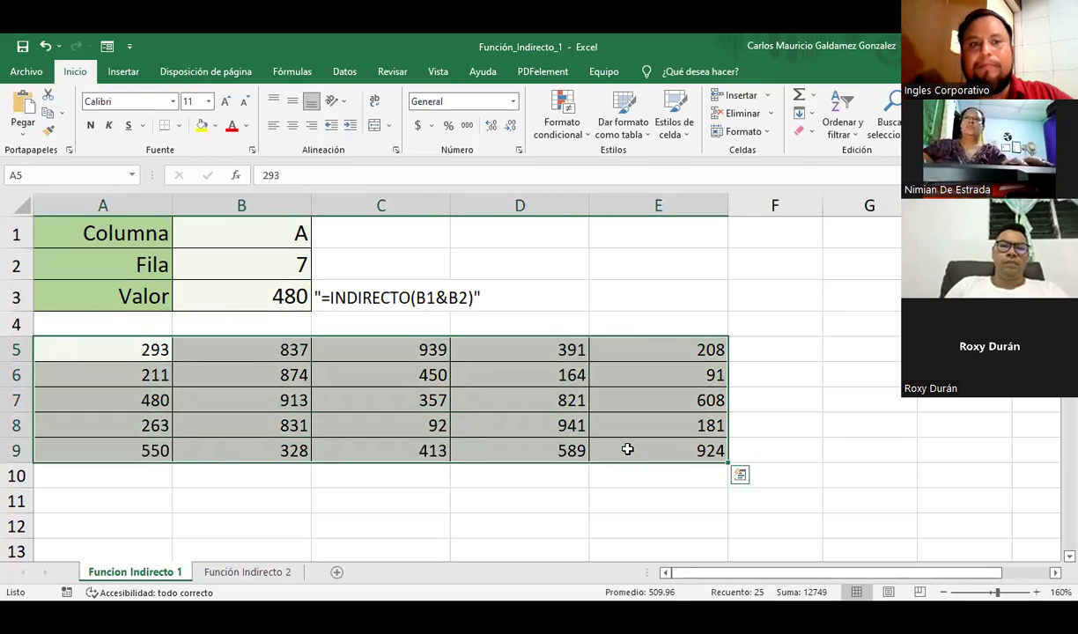
pyautogui.click(181, 398)
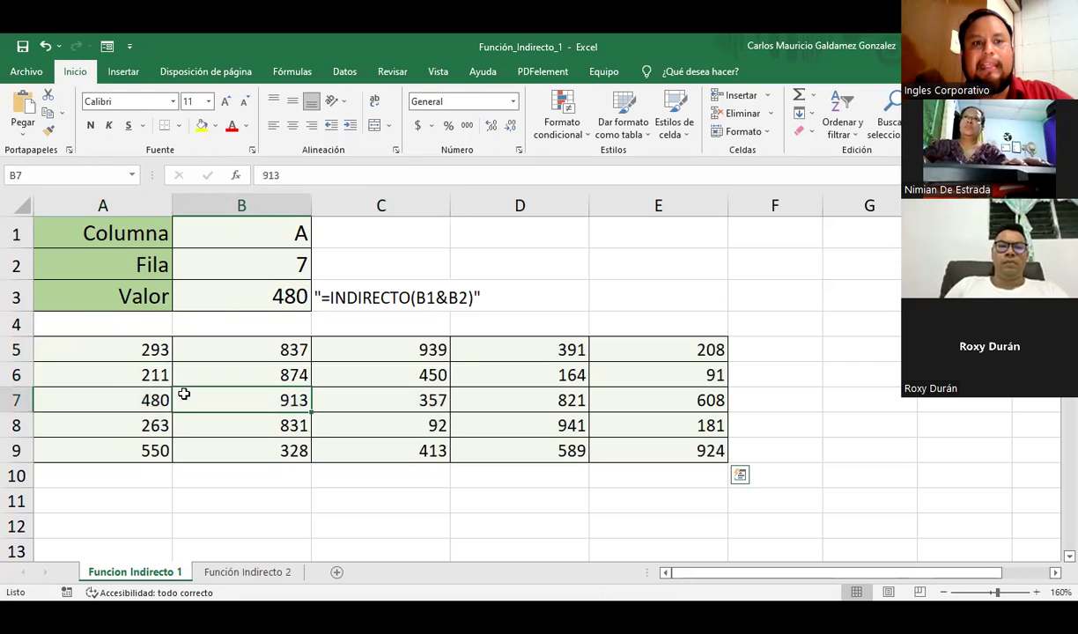
pyautogui.click(77, 350)
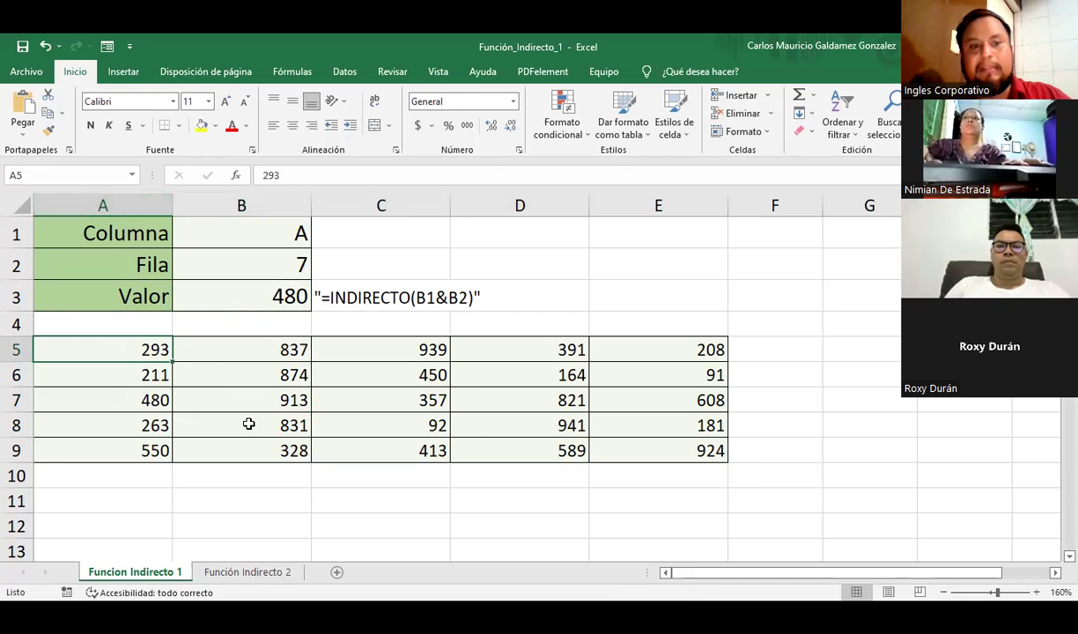
# Step: Add a blank worksheet after the sheet Funcion Indirecto 1
pyautogui.click(337, 572)
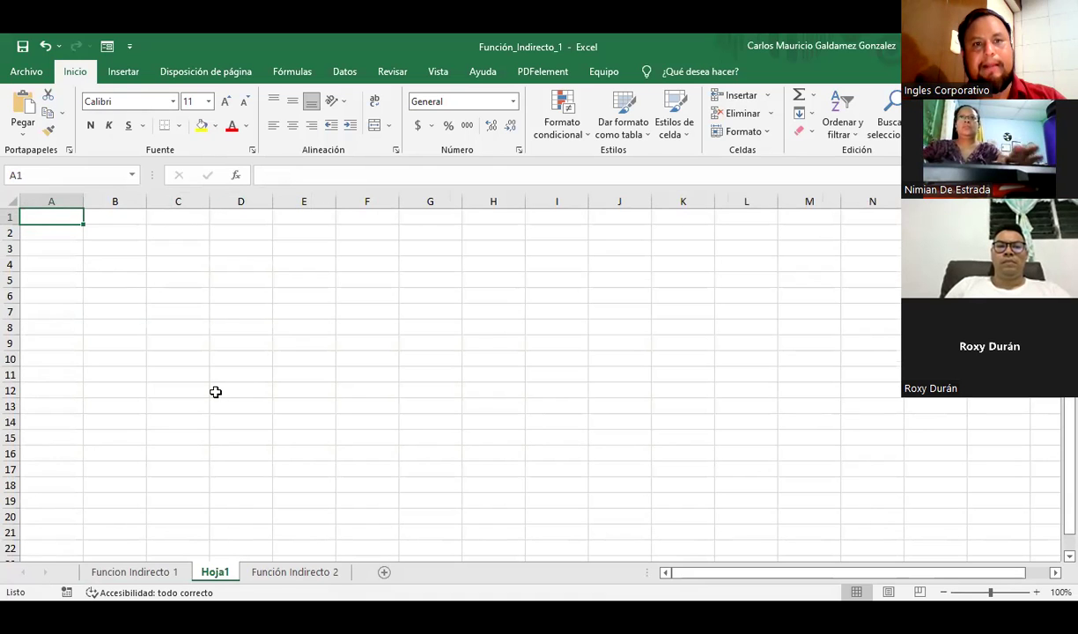
pyautogui.scroll(4, 215, 392)
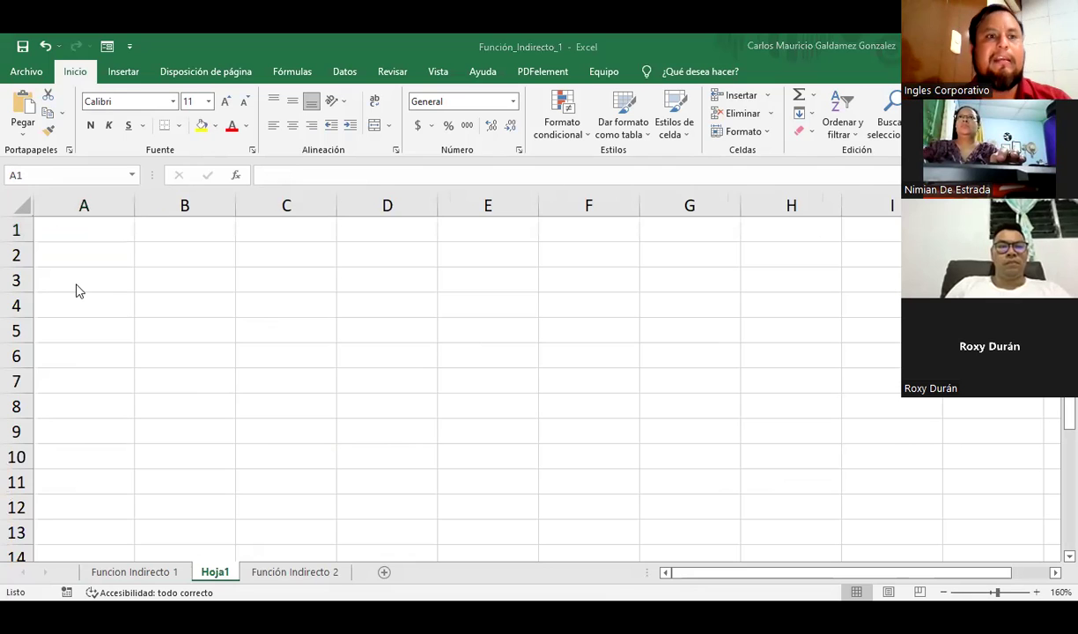
pyautogui.click(94, 231)
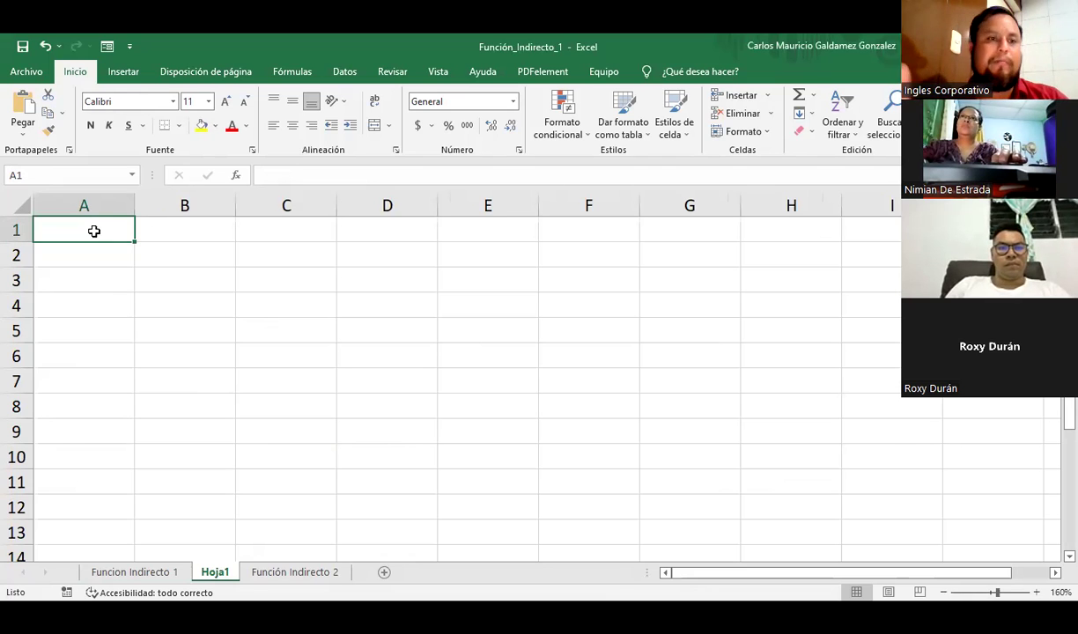
# Step: Write the note "Las columnas" in G2 and "son Almacenes" in G3
pyautogui.click(675, 249)
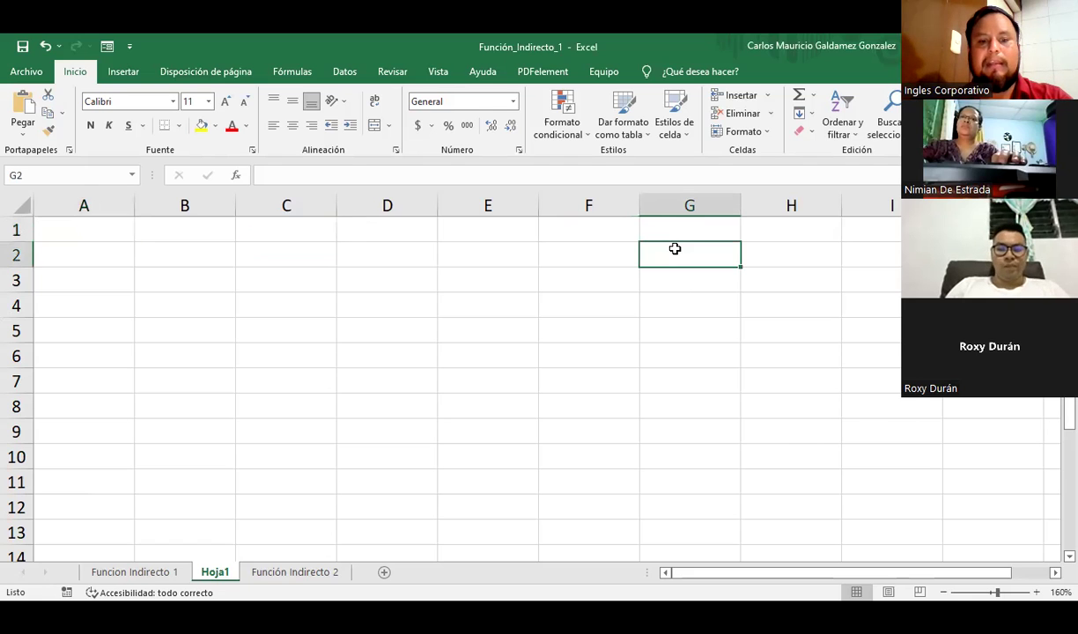
pyautogui.write('Las columnas')
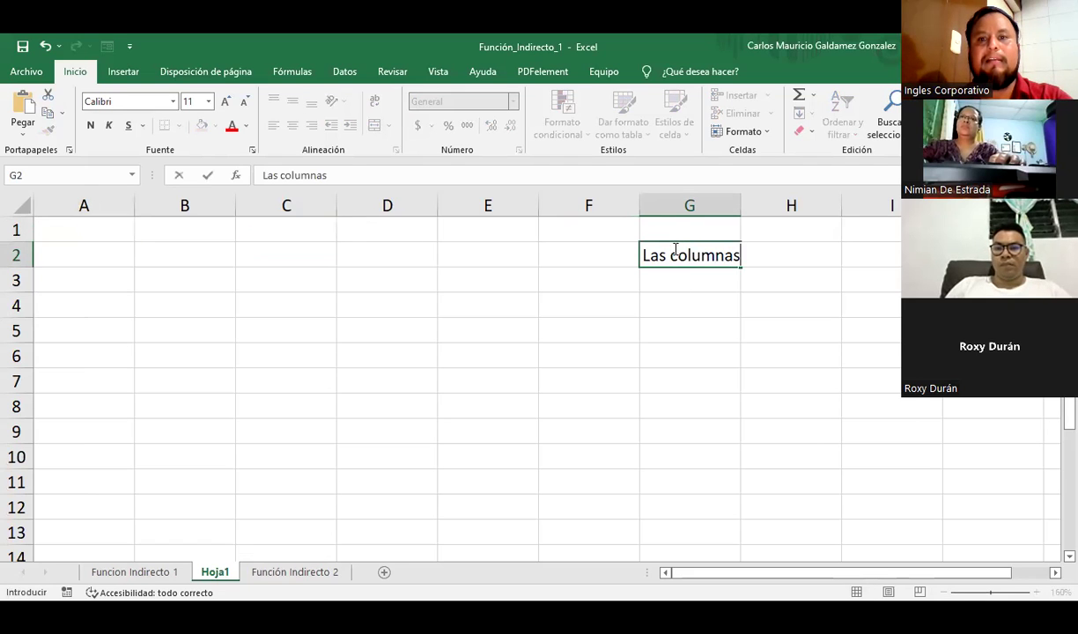
pyautogui.press('Return')
pyautogui.write('son Almanc')
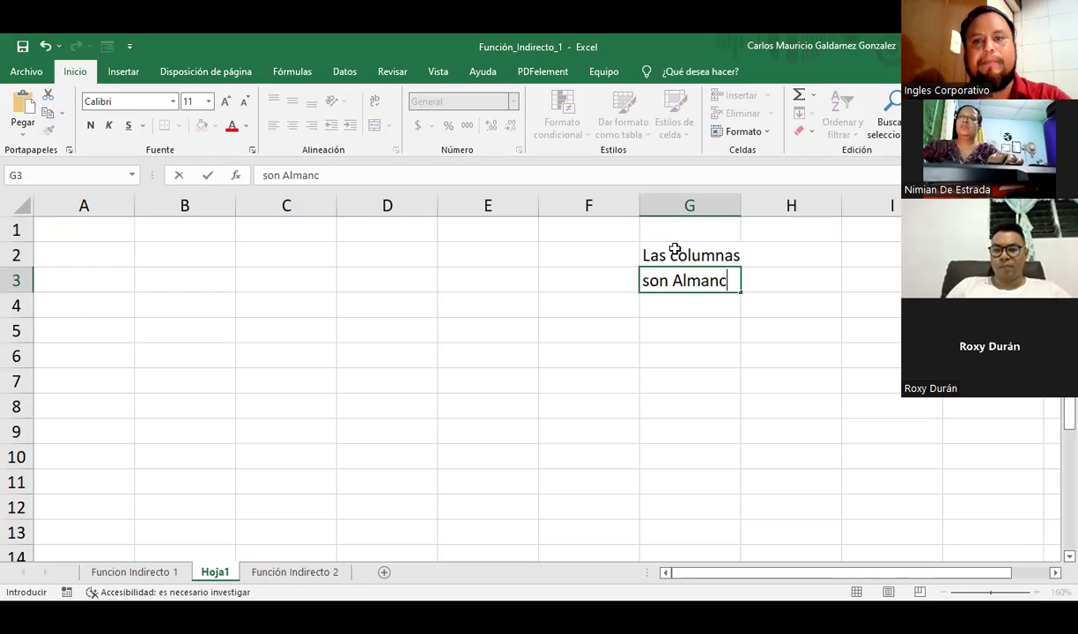
pyautogui.press('BackSpace')
pyautogui.press('BackSpace')
pyautogui.write('cenes')
pyautogui.press('Tab')
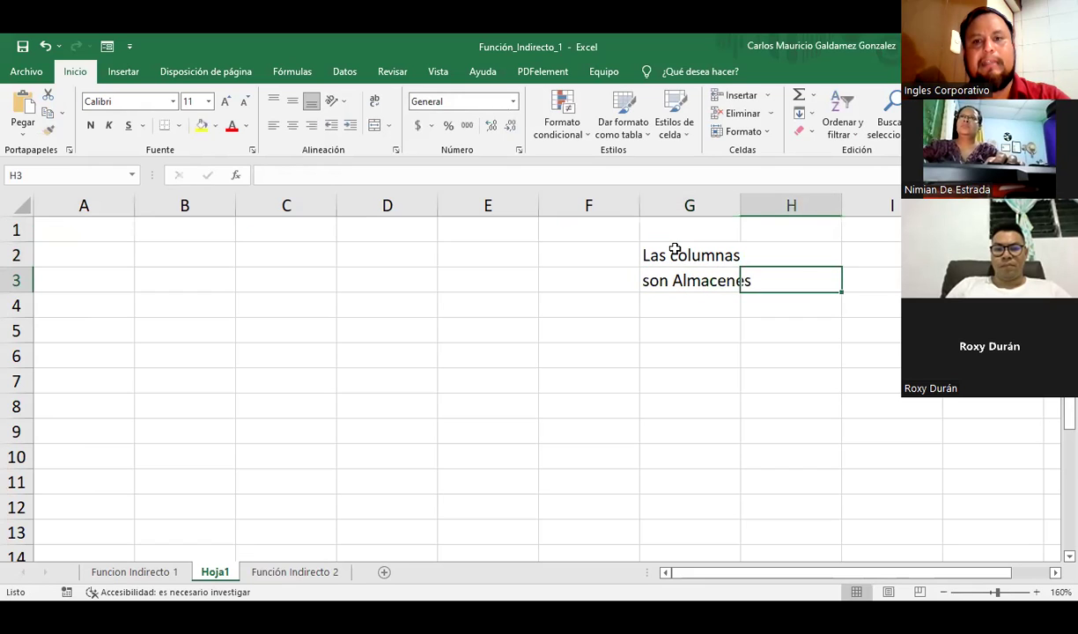
# Step: Write "Las filas son" in H2 and "Estantes" in H3, and fit column G's width to its text
pyautogui.press('Up')
pyautogui.write('Las fi')
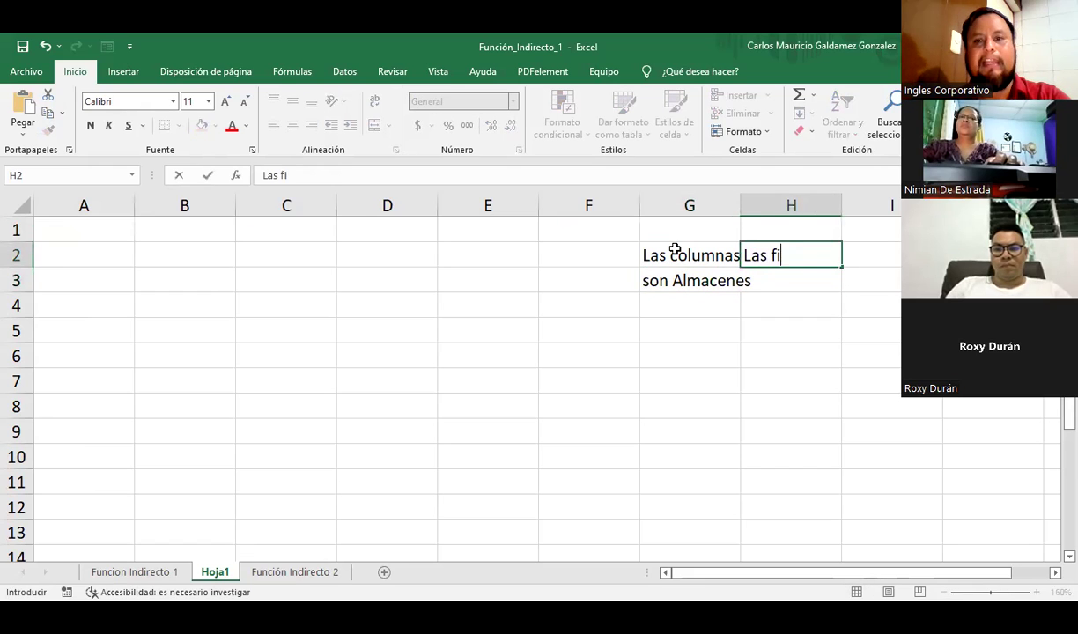
pyautogui.write('las son')
pyautogui.press('Return')
pyautogui.write('Estantes')
pyautogui.press('Return')
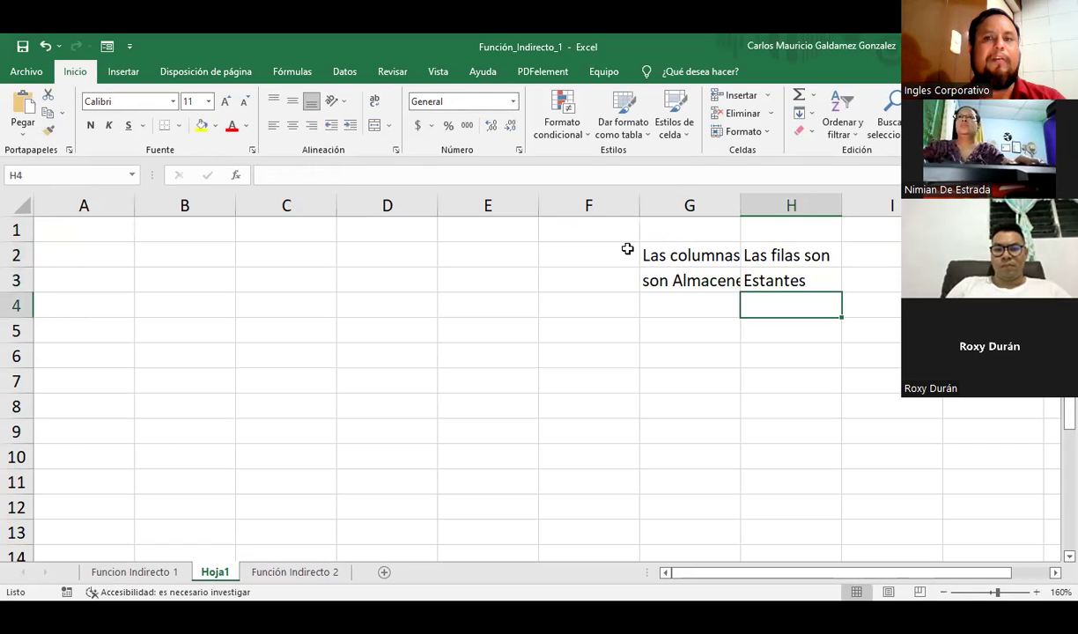
pyautogui.doubleClick(741, 204)
# Step: Apply all borders to the range A1:F13
pyautogui.moveTo(63, 235); pyautogui.dragTo(553, 531)
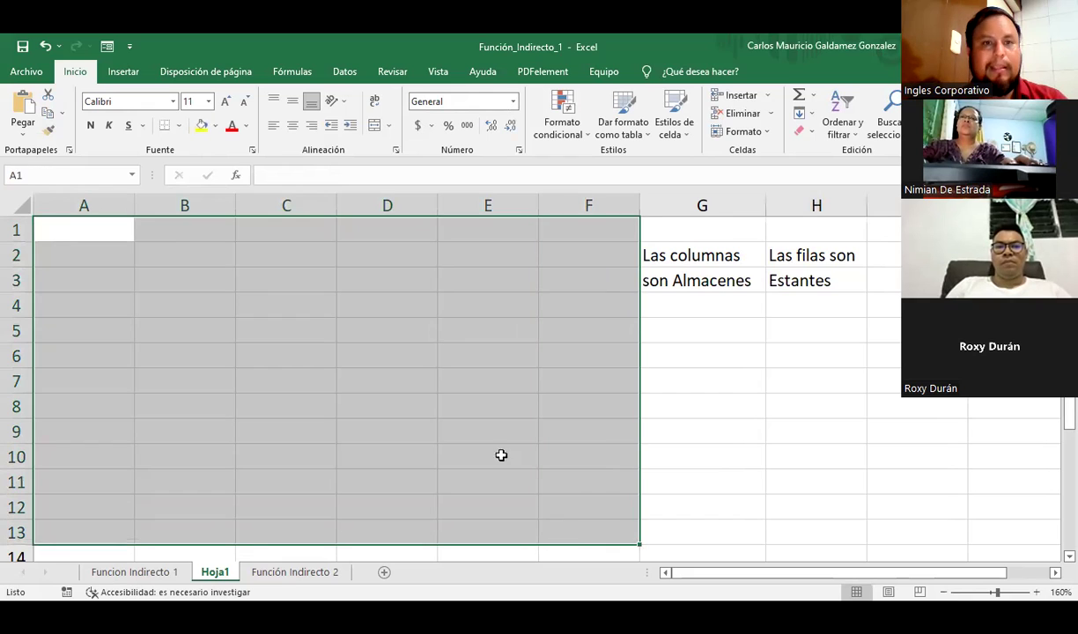
pyautogui.click(177, 125)
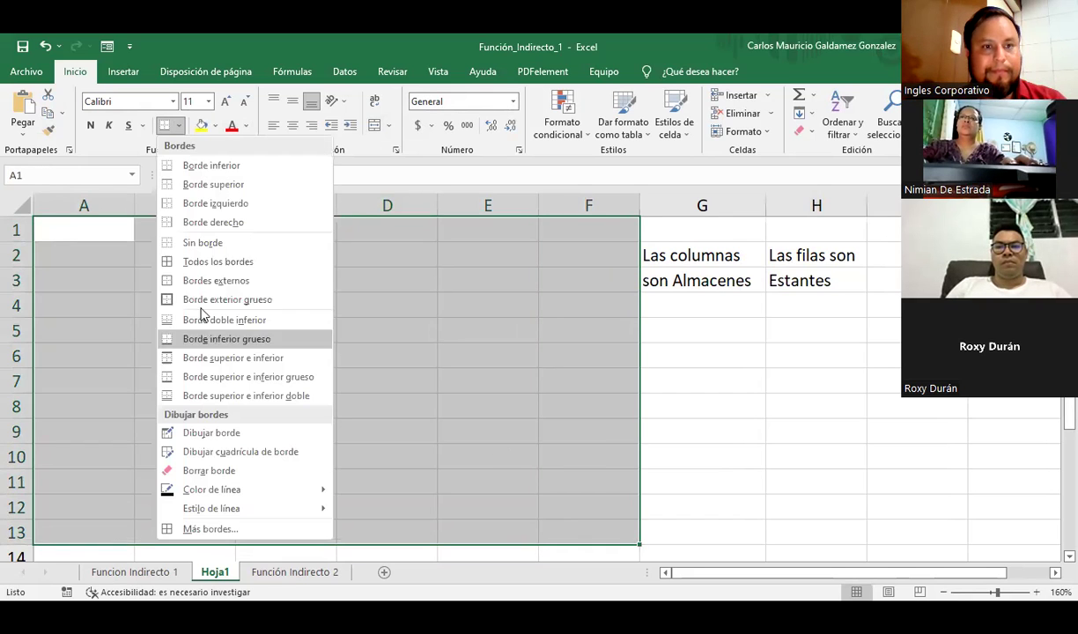
pyautogui.click(191, 261)
pyautogui.click(185, 381)
# Step: Enter 560, 780654, 556, 230 and 409 in cells A1 to A5
pyautogui.click(88, 231)
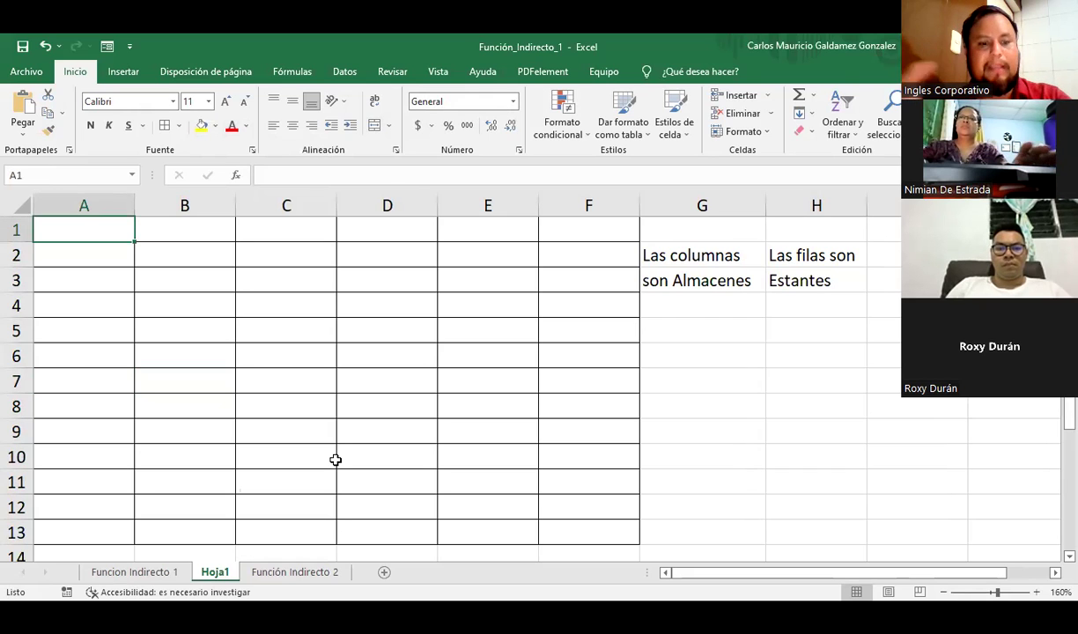
pyautogui.write('560')
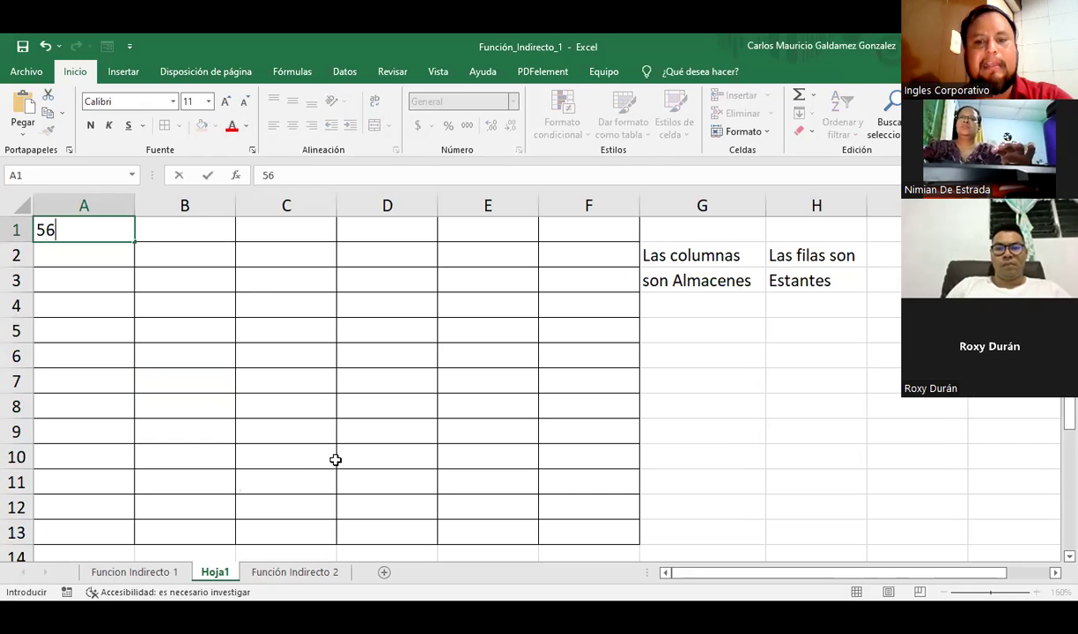
pyautogui.press('Return')
pyautogui.write('780')
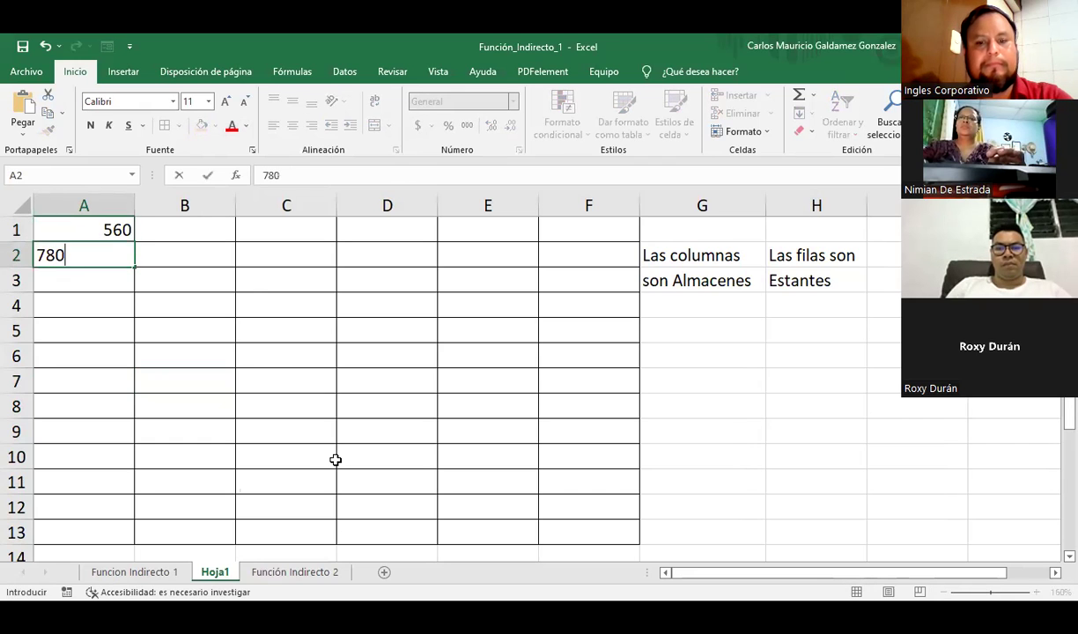
pyautogui.write('654')
pyautogui.press('Return')
pyautogui.write('556')
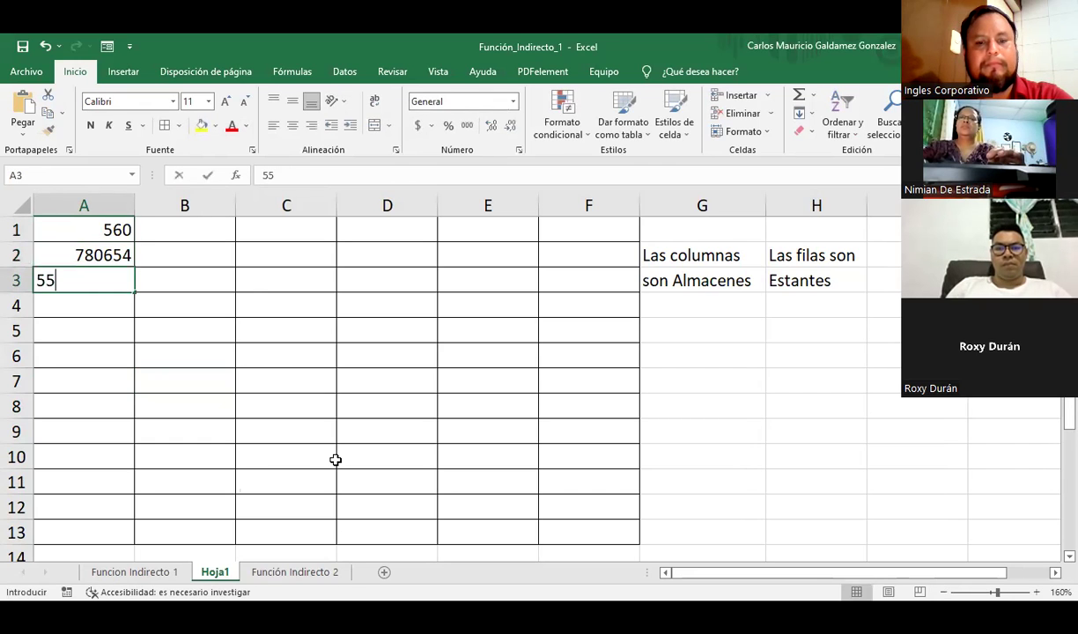
pyautogui.press('Return')
pyautogui.write('2')
pyautogui.press('Return')
pyautogui.write('4099')
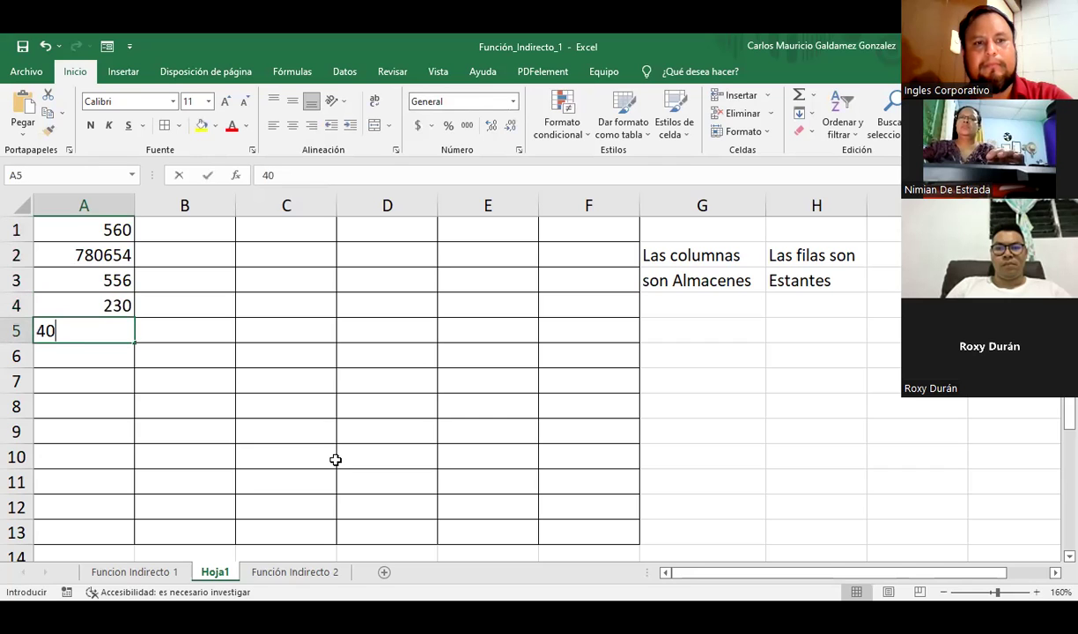
pyautogui.press('Return')
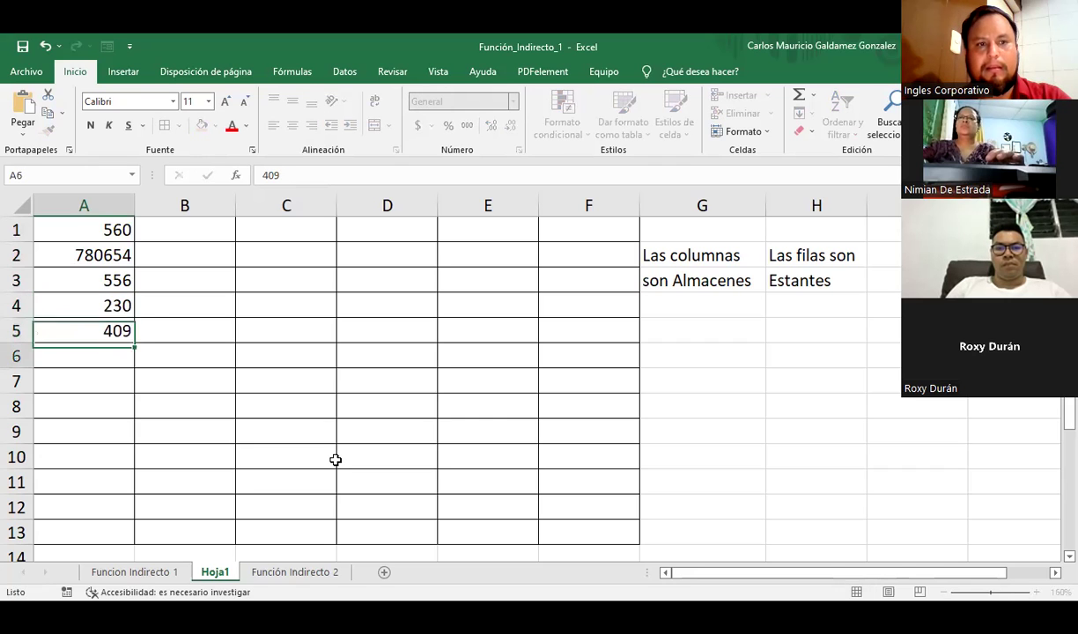
# Step: Enter 654 in cell A6
pyautogui.press('Up')
pyautogui.press('Up')
pyautogui.press('Down')
pyautogui.press('Down')
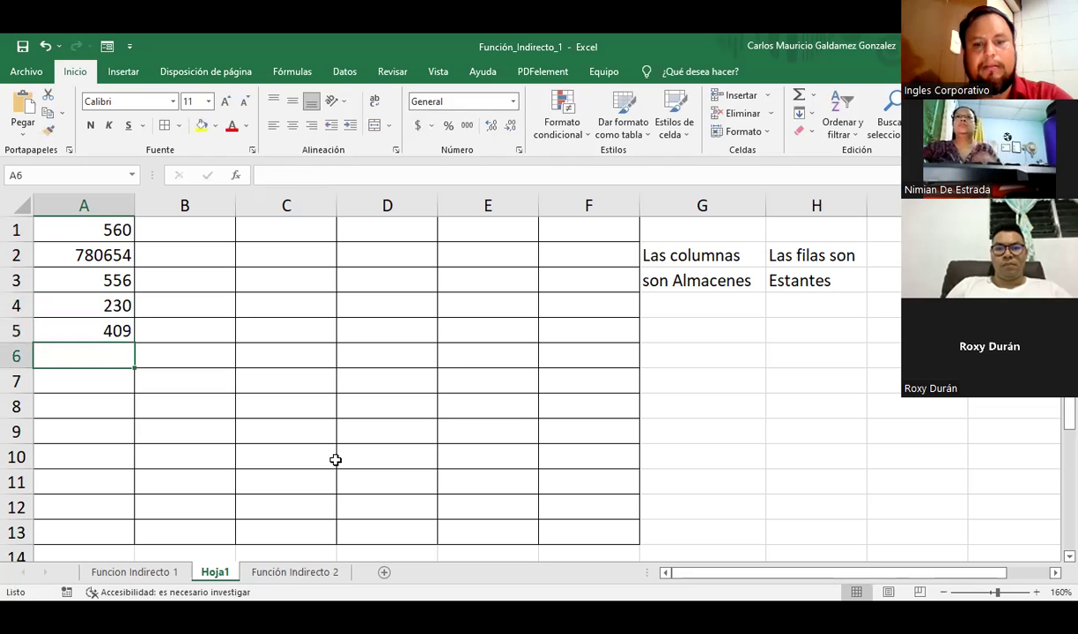
pyautogui.write('654')
pyautogui.press('Return')
# Step: Correct the value in cell A2 to 780
pyautogui.press('Up')
pyautogui.press('Up')
pyautogui.press('Up')
pyautogui.press('Up')
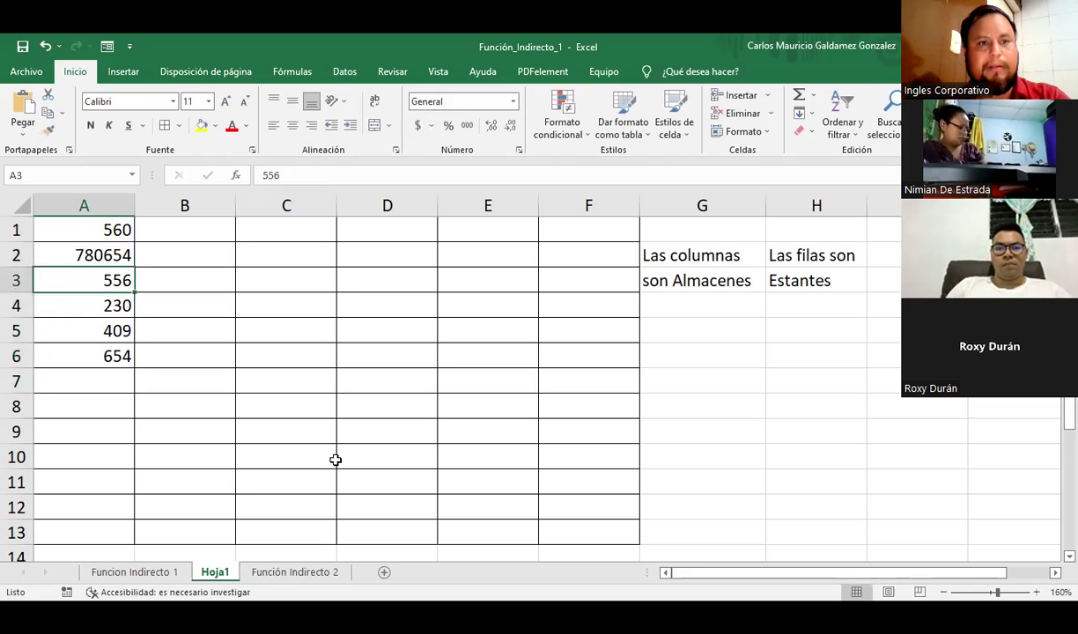
pyautogui.press('Up')
pyautogui.write('780')
pyautogui.press('Return')
# Step: Enter 800, 900, 1000, 345, 435 and 389 in cells A7 to A12
pyautogui.press('Down')
pyautogui.press('Down')
pyautogui.press('Down')
pyautogui.press('Down')
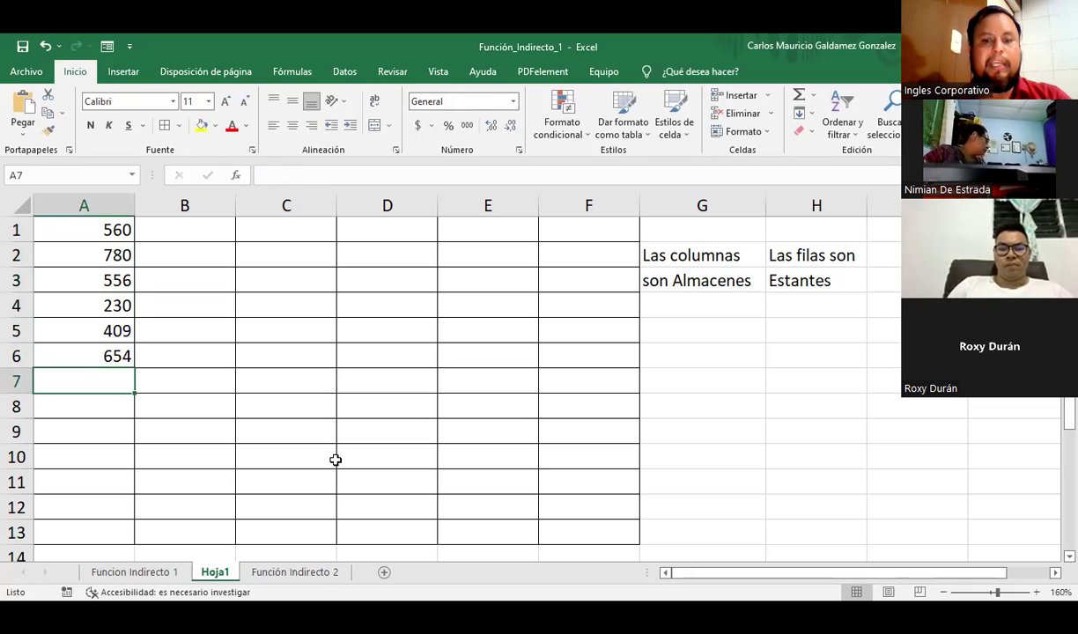
pyautogui.write('800')
pyautogui.press('Return')
pyautogui.write('900')
pyautogui.press('Return')
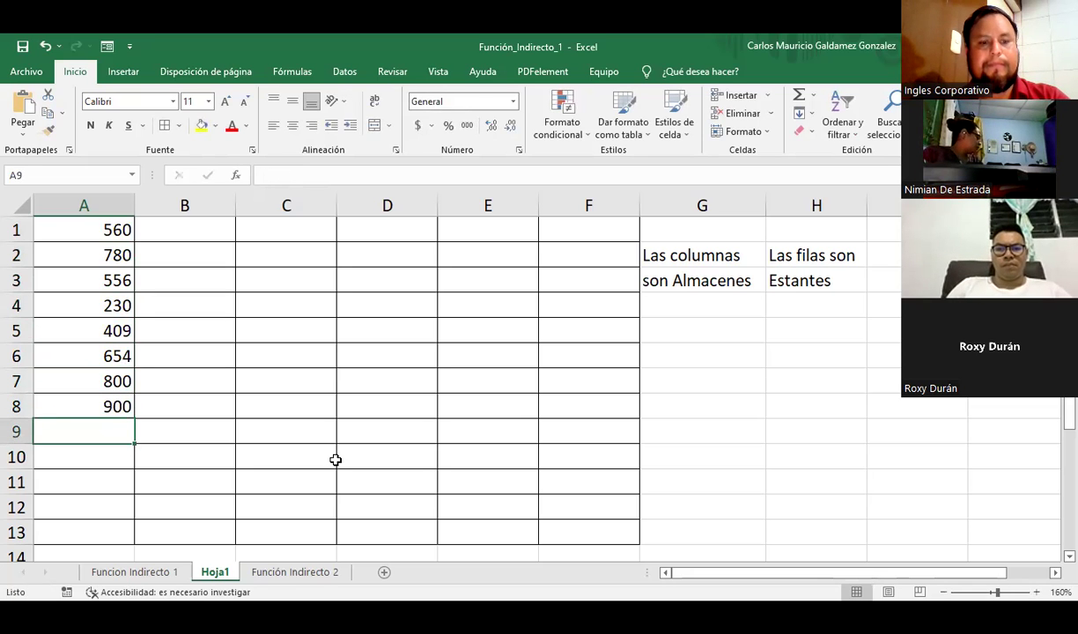
pyautogui.write('1000')
pyautogui.press('Return')
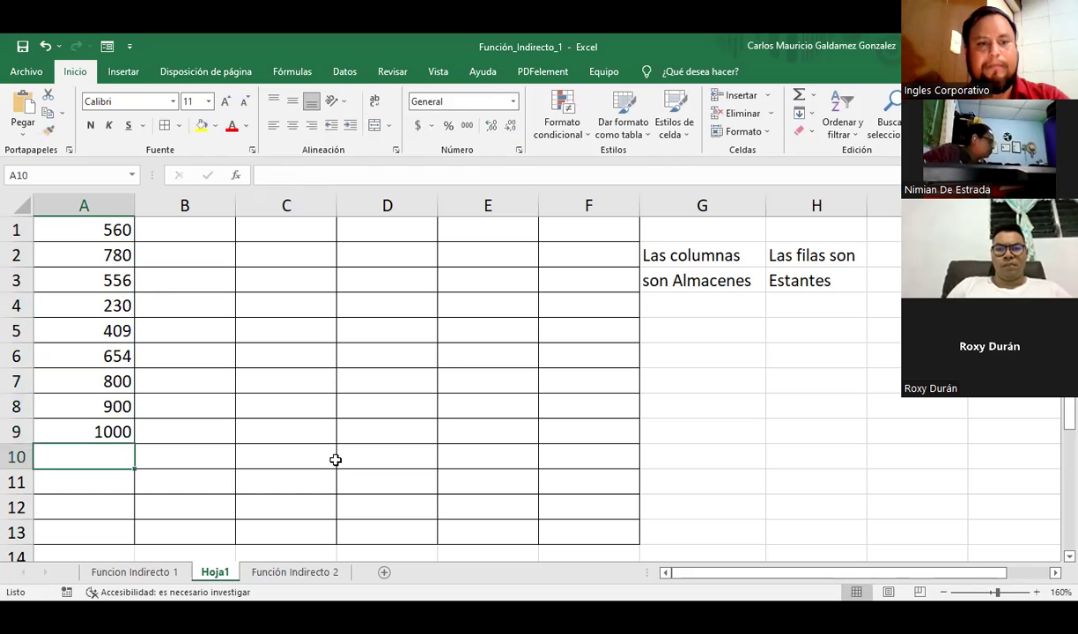
pyautogui.write('345')
pyautogui.press('Return')
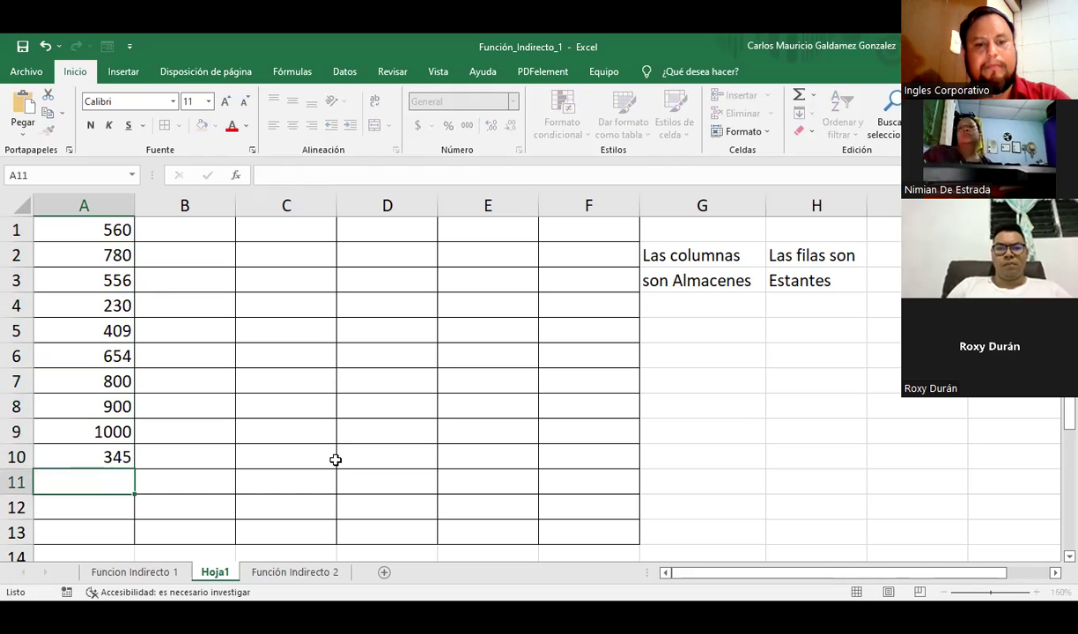
pyautogui.write('435')
pyautogui.press('Return')
pyautogui.write('389')
pyautogui.press('Return')
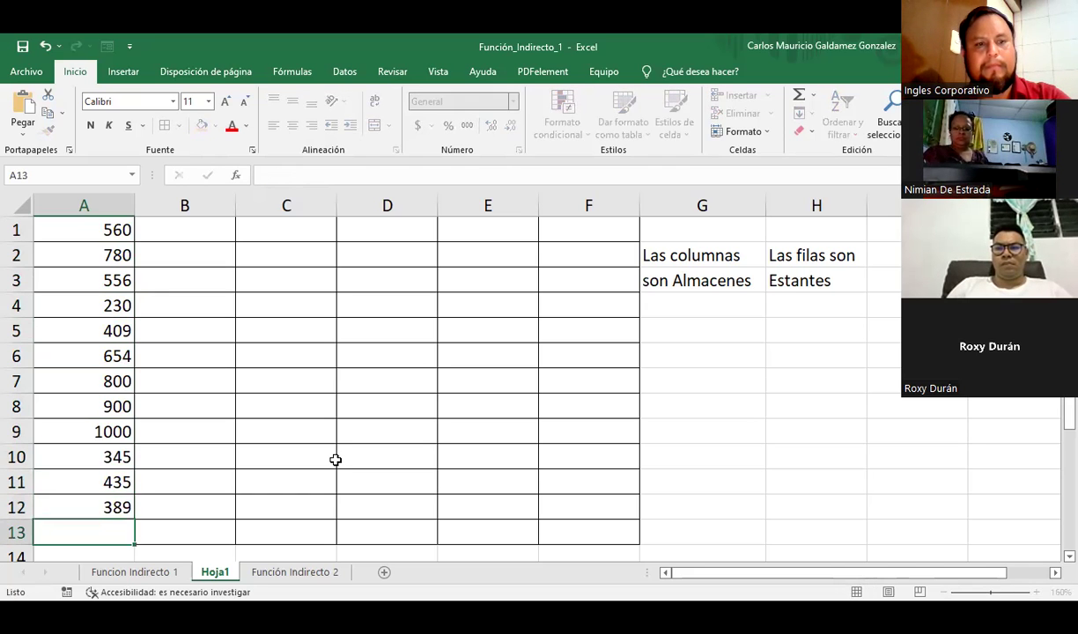
# Step: Enter 190 in cell A13
pyautogui.write('0')
pyautogui.press('BackSpace')
pyautogui.write('19')
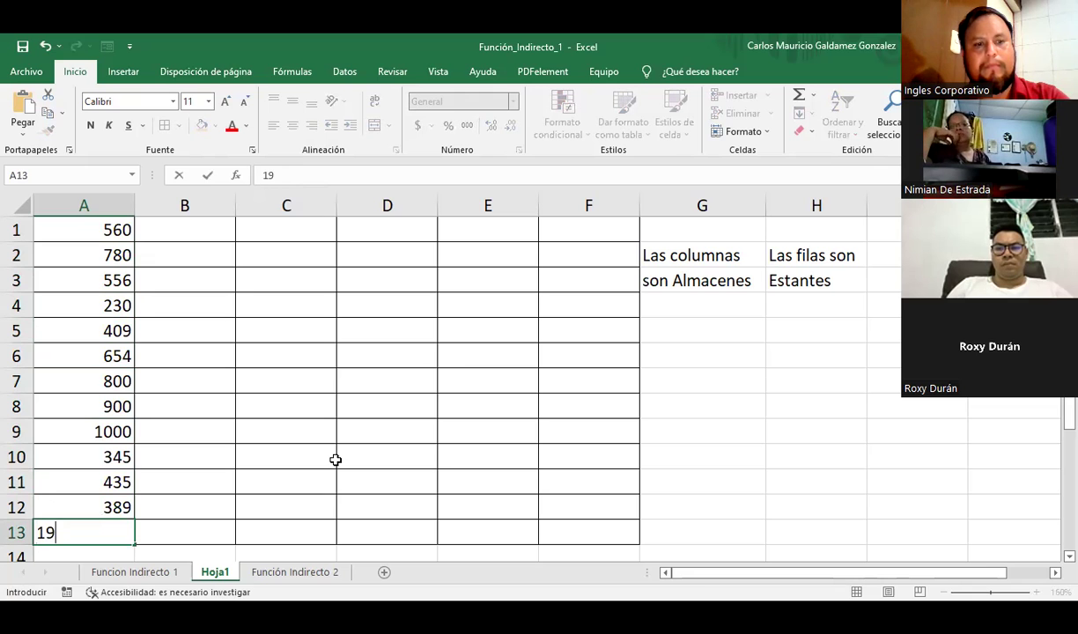
pyautogui.write('0')
pyautogui.press('Return')
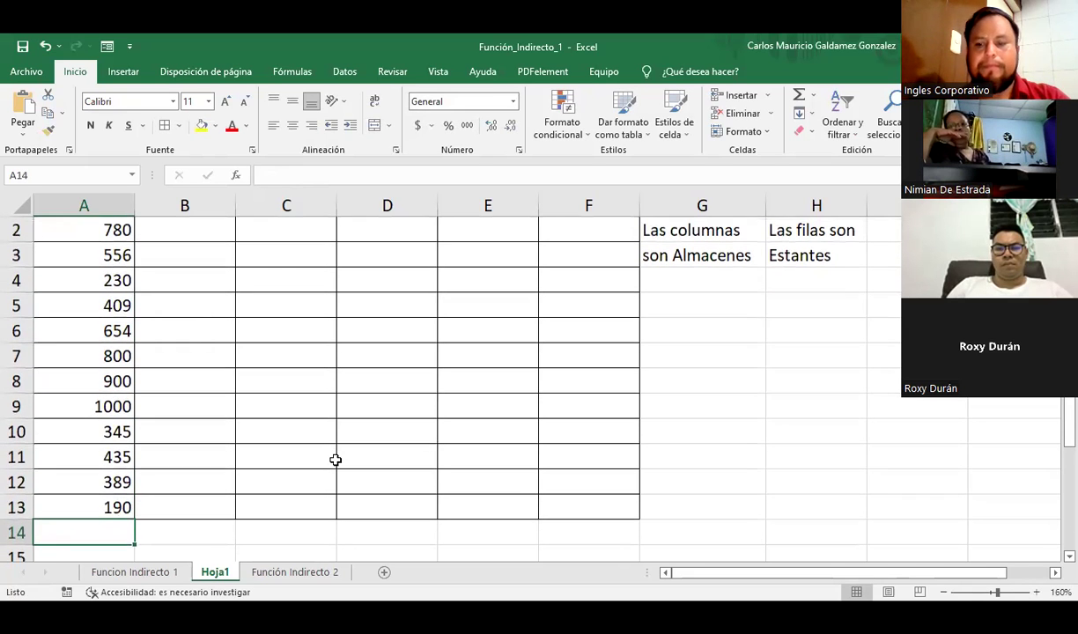
pyautogui.press('Up')
pyautogui.scroll(1, 112, 396)
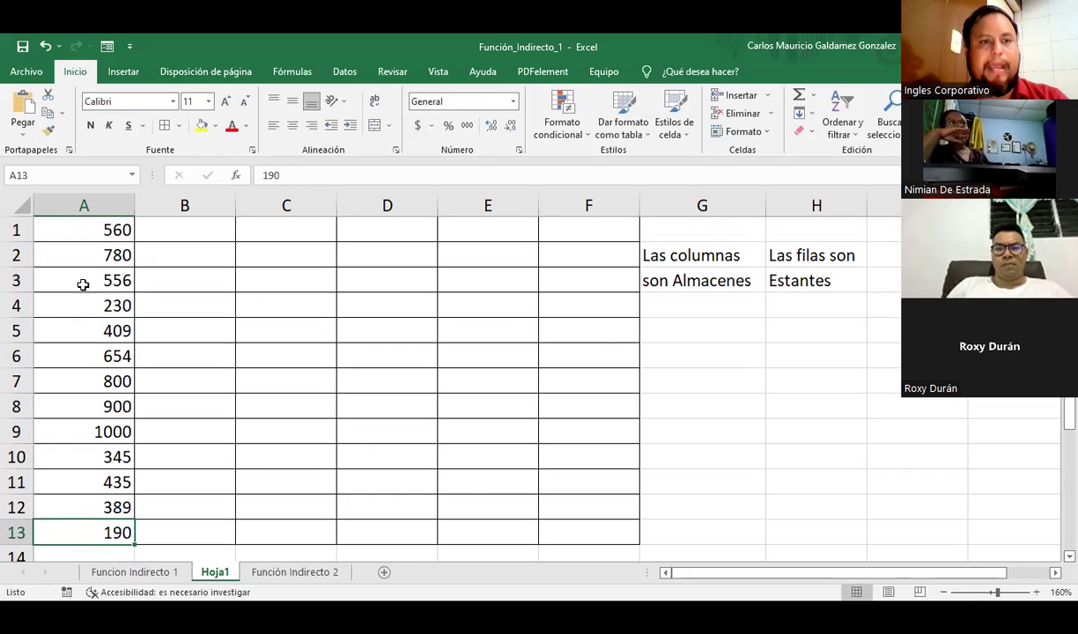
# Step: Copy the values of A3:A8 into B3:B8
pyautogui.moveTo(82, 284); pyautogui.dragTo(85, 407)
pyautogui.hotkey('ctrl', 'c')
pyautogui.click(172, 280)
pyautogui.hotkey('ctrl', 'v')
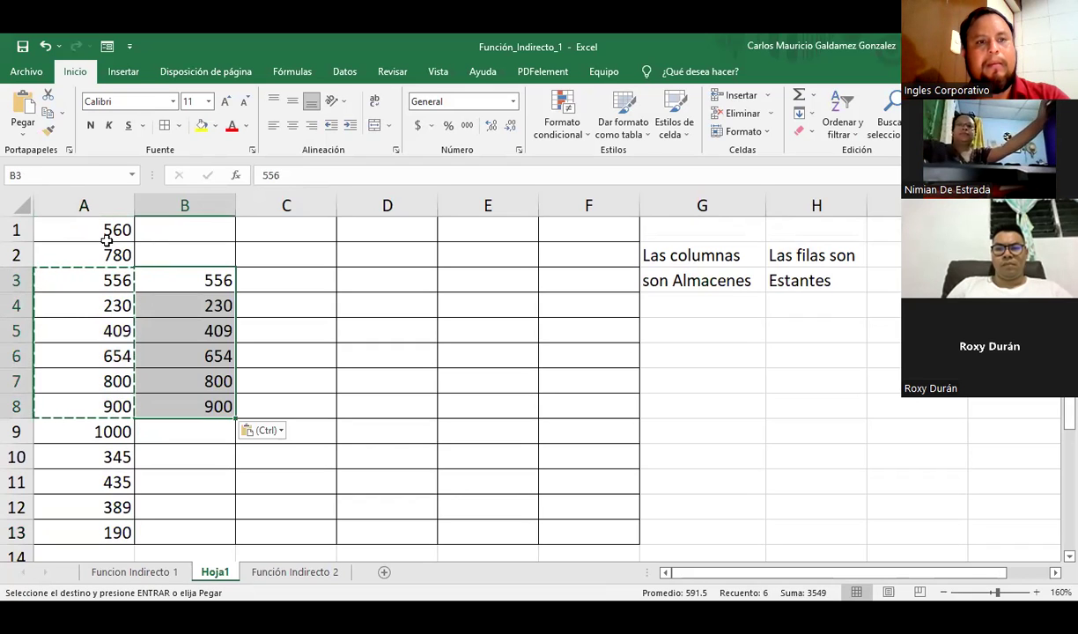
# Step: Copy the values of A1:A2 into B9:B10, A9:A12 and C1:C2
pyautogui.moveTo(105, 240); pyautogui.dragTo(91, 255)
pyautogui.hotkey('ctrl', 'c')
pyautogui.click(148, 438)
pyautogui.hotkey('ctrl', 'v')
pyautogui.moveTo(123, 433); pyautogui.dragTo(98, 507)
pyautogui.hotkey('ctrl', 'v')
pyautogui.click(286, 230)
pyautogui.hotkey('ctrl', 'v')
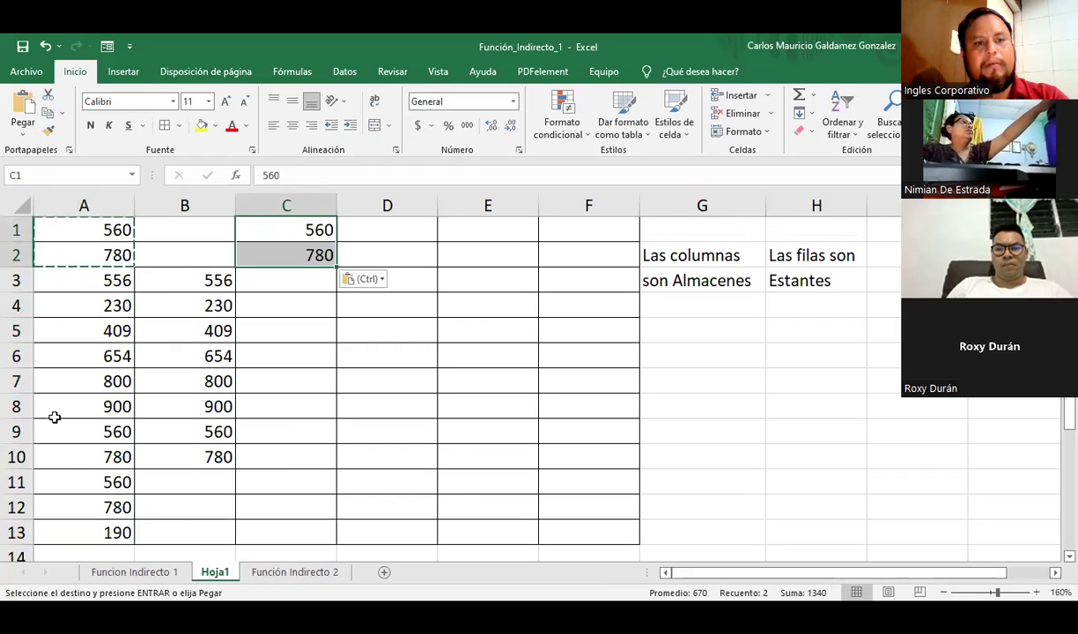
pyautogui.moveTo(52, 403); pyautogui.dragTo(181, 406)
pyautogui.hotkey('ctrl', 'c')
pyautogui.click(286, 271)
pyautogui.hotkey('ctrl', 'c')
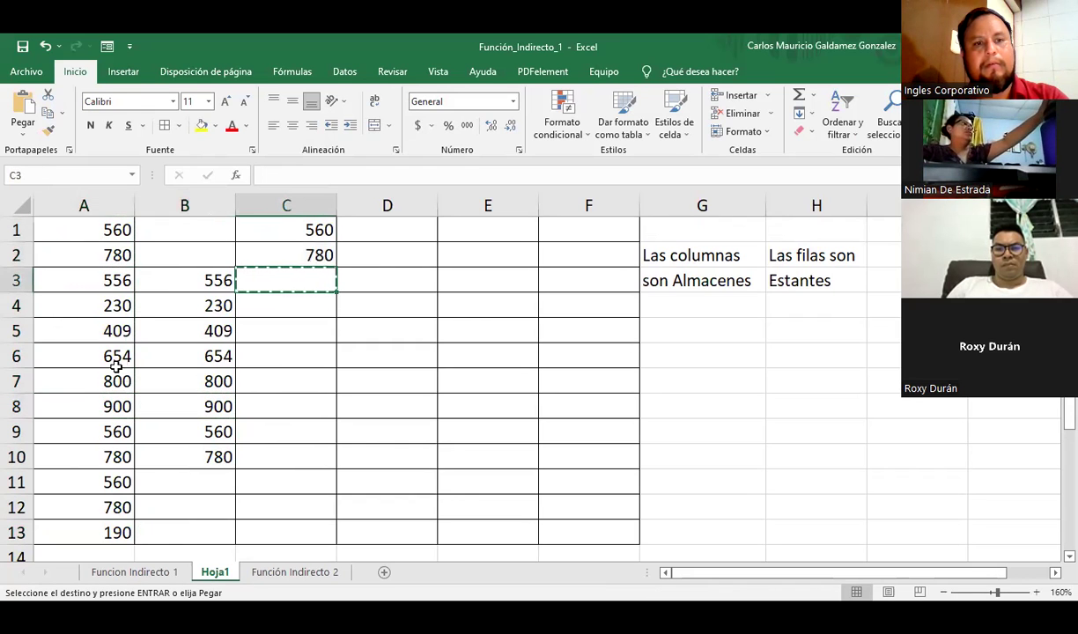
# Step: Copy the block A4:B8 to the ranges starting at D4, E1 and C9
pyautogui.moveTo(97, 300); pyautogui.dragTo(178, 404)
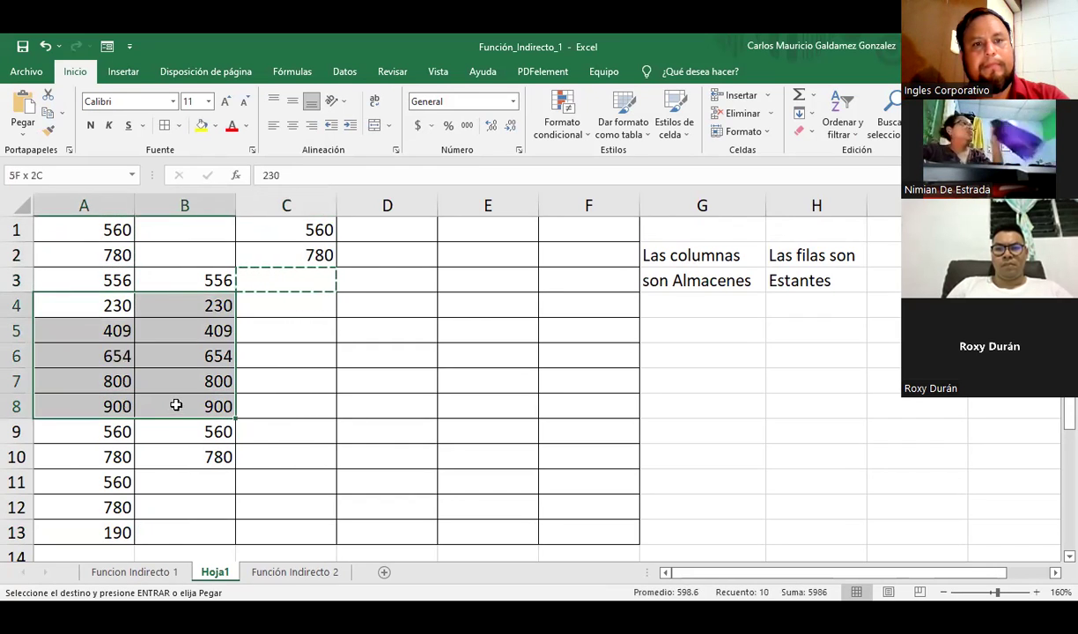
pyautogui.hotkey('ctrl', 'c')
pyautogui.click(352, 308)
pyautogui.hotkey('ctrl', 'v')
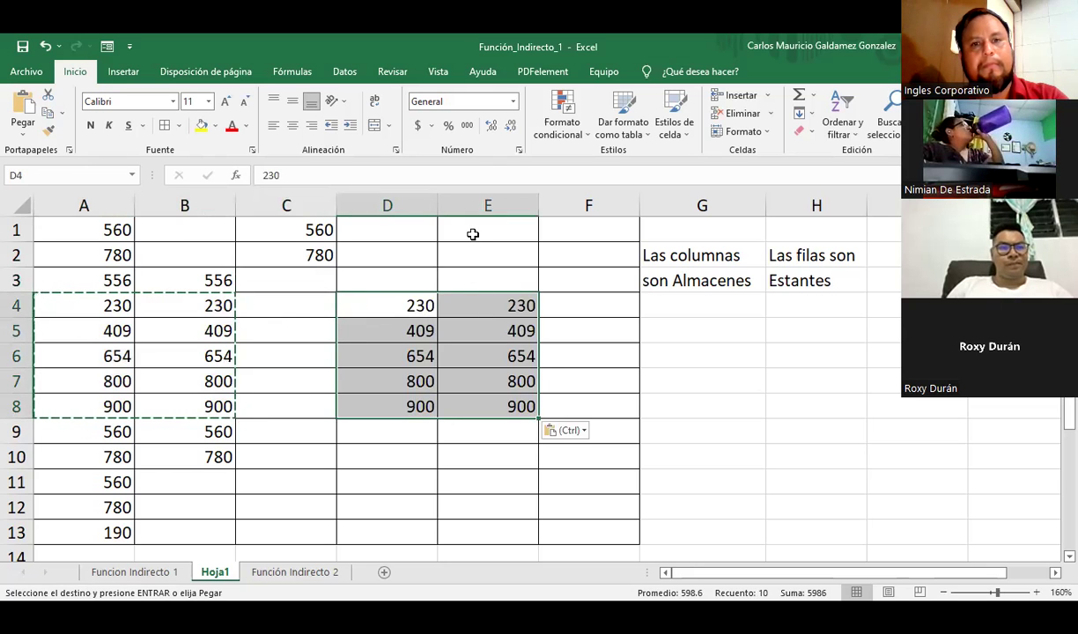
pyautogui.click(471, 231)
pyautogui.hotkey('ctrl', 'v')
pyautogui.click(272, 436)
pyautogui.hotkey('ctrl', 'v')
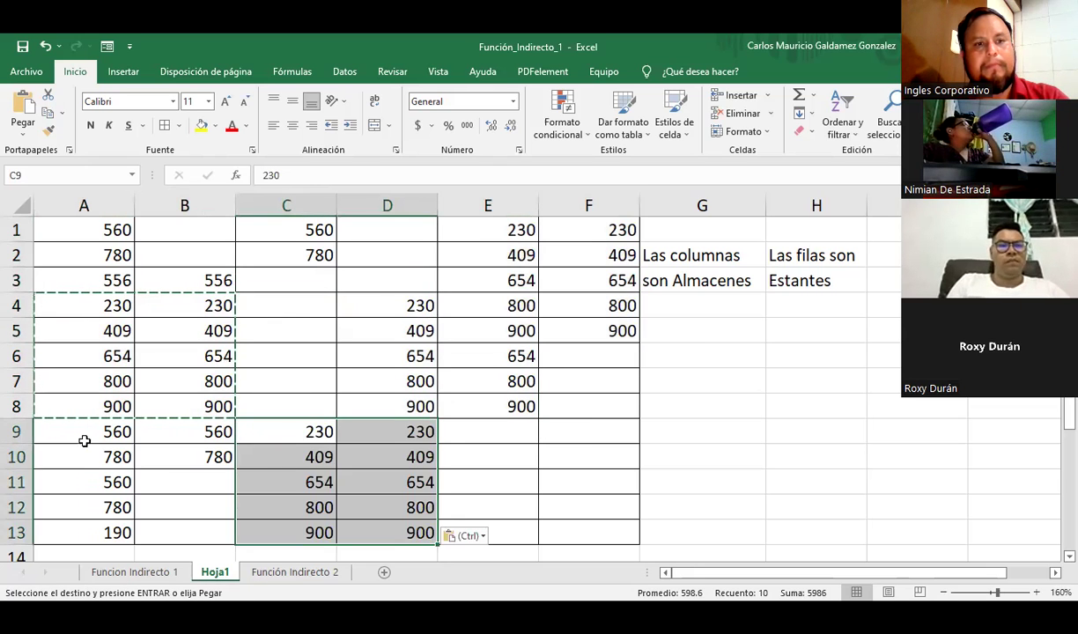
# Step: Copy the values of A9:A13 into C3:C7
pyautogui.moveTo(86, 437); pyautogui.dragTo(96, 528)
pyautogui.hotkey('ctrl', 'c')
pyautogui.click(286, 280)
pyautogui.hotkey('ctrl', 'v')
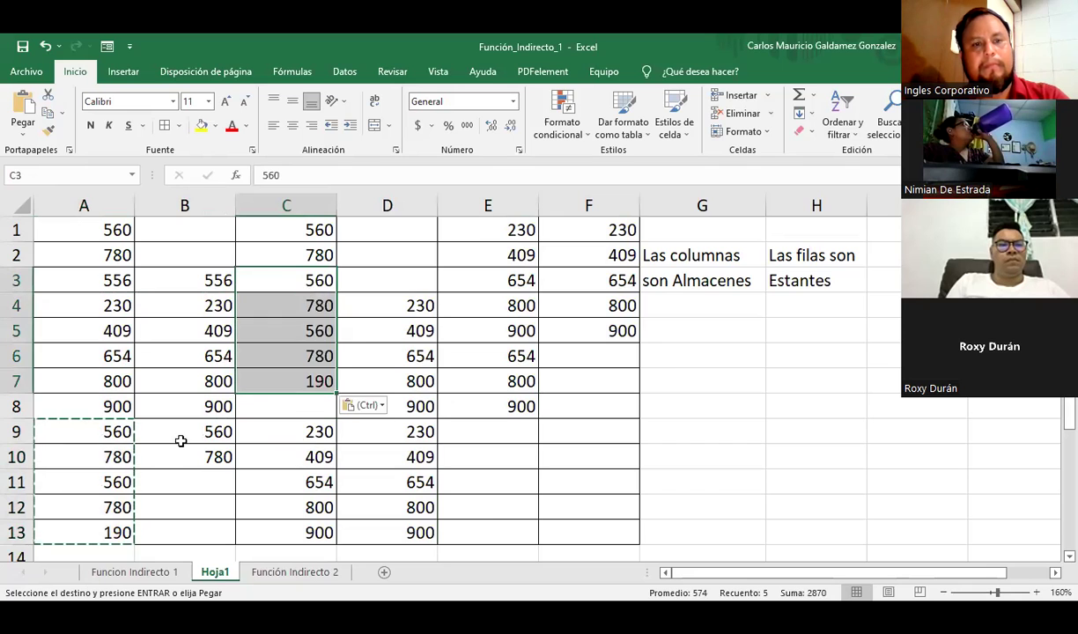
# Step: Copy the values of B7:B9 into E9:E11
pyautogui.moveTo(185, 381); pyautogui.dragTo(185, 305)
pyautogui.keyDown('shift'); pyautogui.click(174, 423); pyautogui.keyUp('shift')
pyautogui.hotkey('ctrl', 'c')
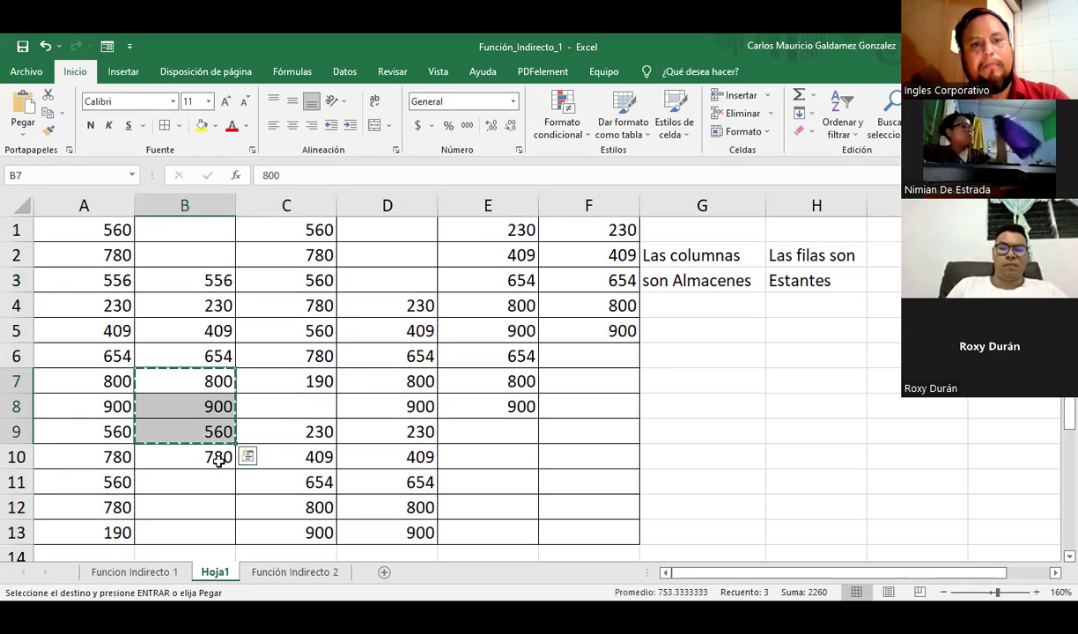
pyautogui.click(469, 429)
pyautogui.hotkey('ctrl', 'v')
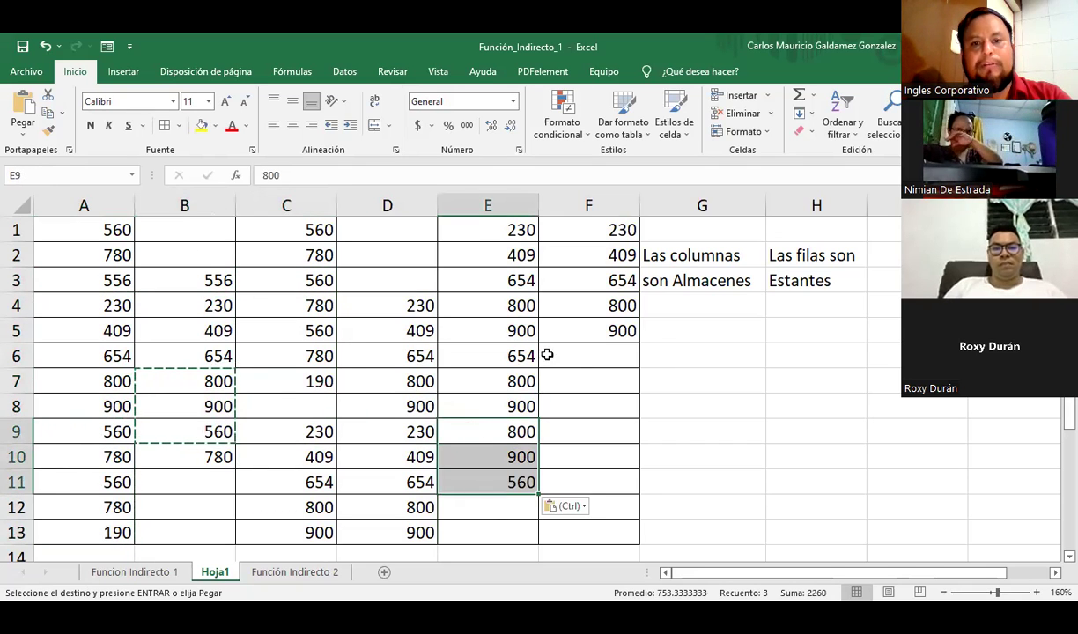
# Step: Copy the values of E4:E7 into F6:F9
pyautogui.moveTo(480, 306); pyautogui.dragTo(484, 384)
pyautogui.hotkey('ctrl', 'c')
pyautogui.click(570, 355)
pyautogui.hotkey('ctrl', 'v')
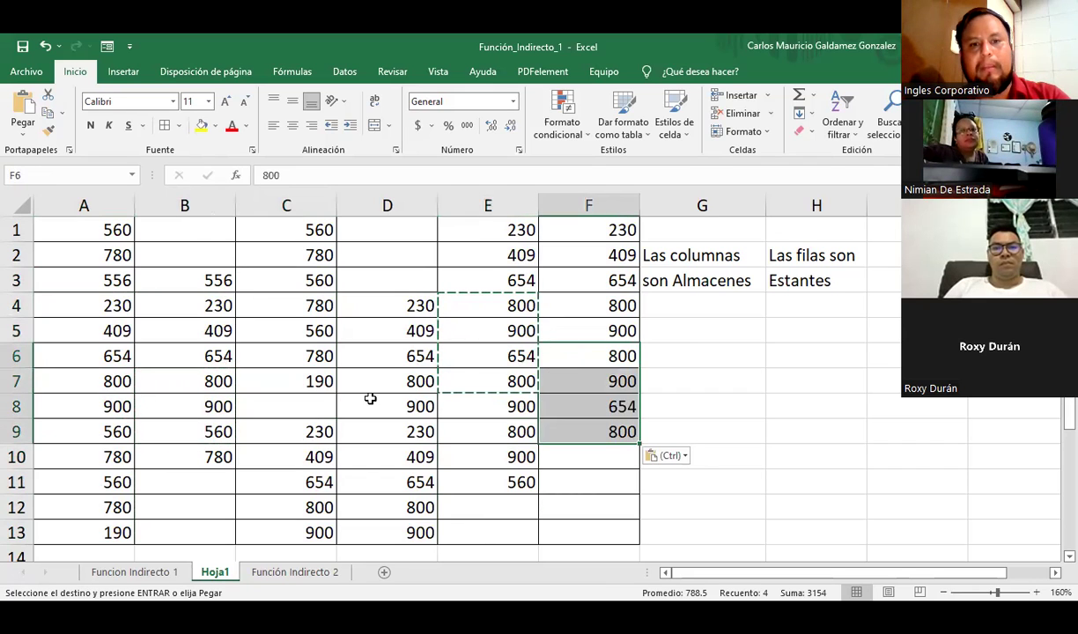
# Step: Fill the empty cells C8 with 800, B1 with 780 and B2 with 890
pyautogui.click(299, 408)
pyautogui.write('800')
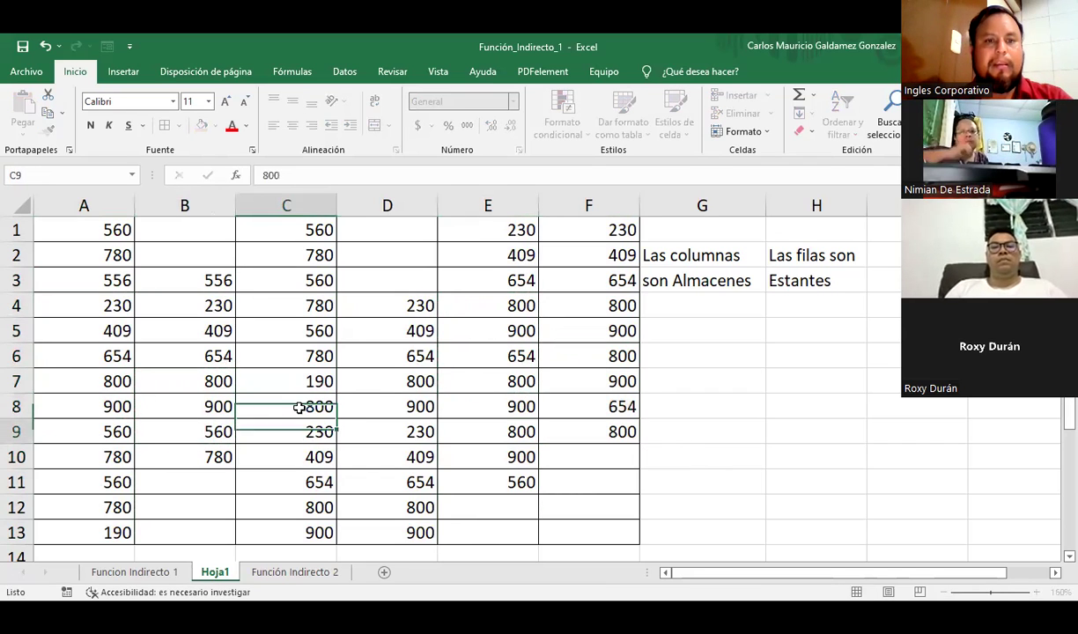
pyautogui.press('Return')
pyautogui.click(198, 235)
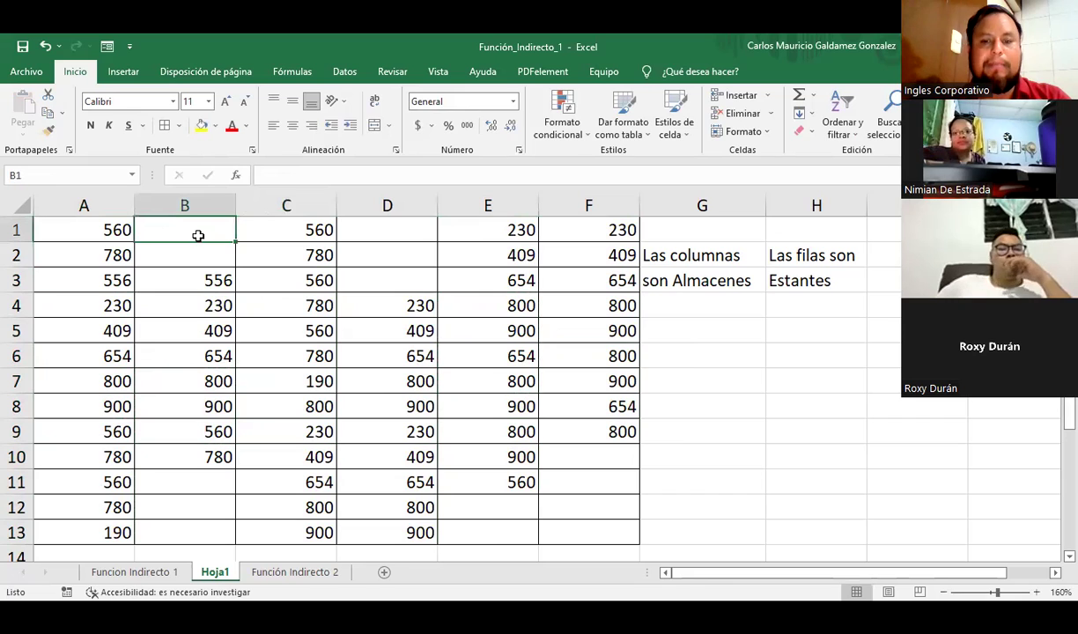
pyautogui.write('780')
pyautogui.press('Return')
pyautogui.write('890')
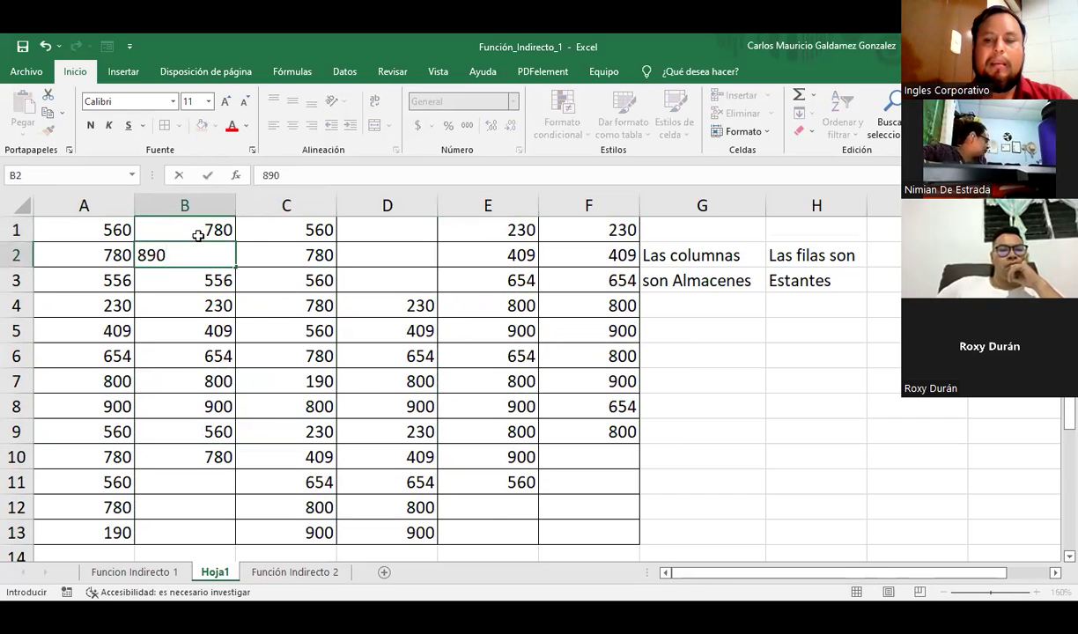
pyautogui.press('Return')
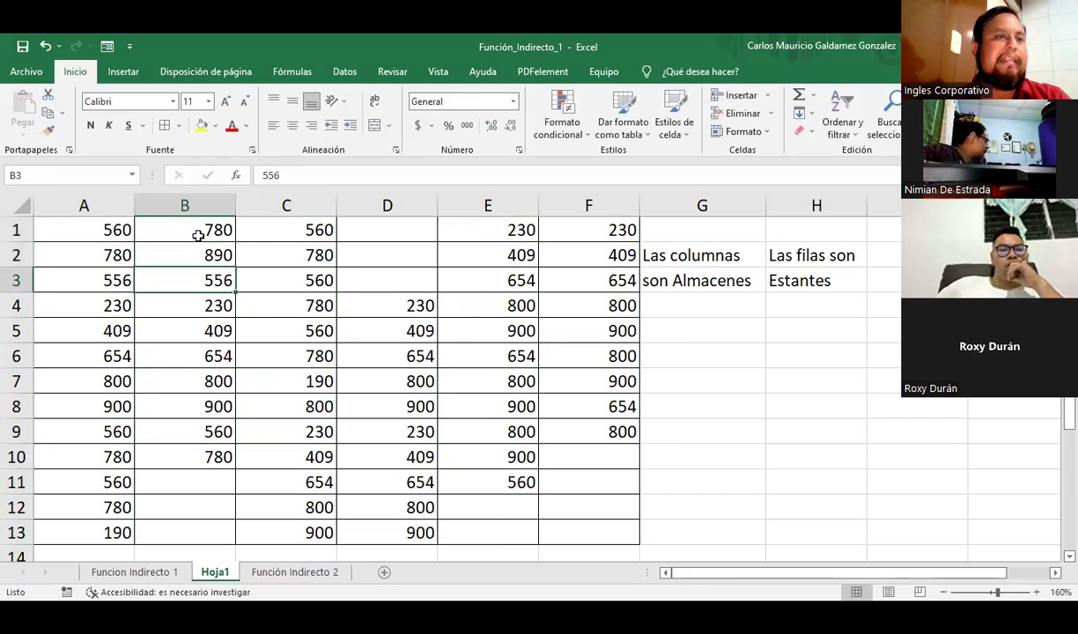
# Step: Copy the values of A1:A4 into B9:B12 and enter 400 in B13
pyautogui.click(204, 484)
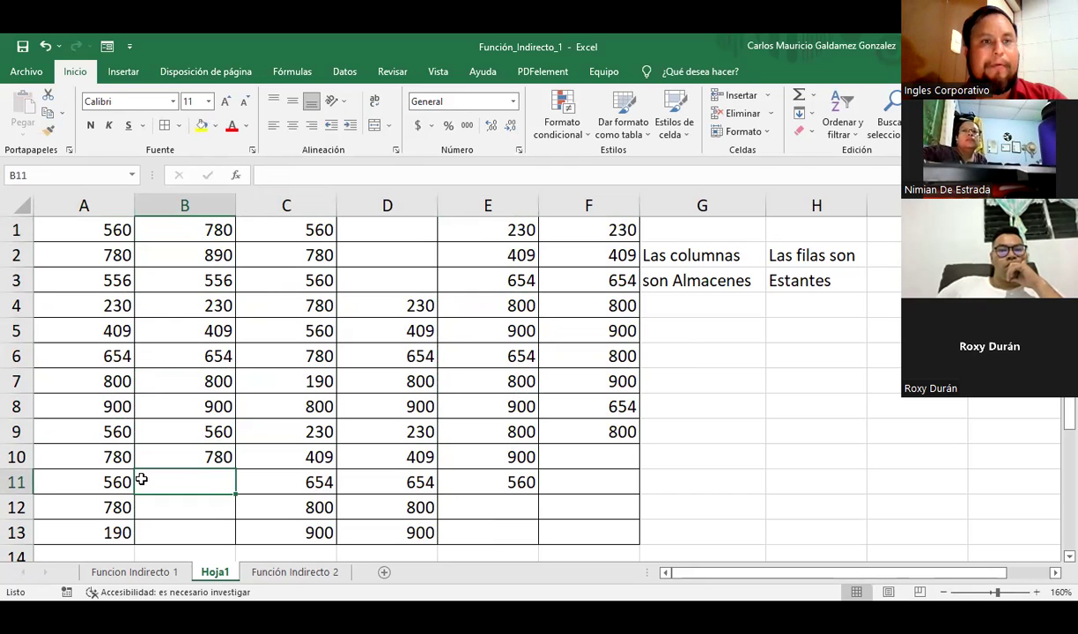
pyautogui.moveTo(89, 244); pyautogui.dragTo(72, 312)
pyautogui.hotkey('ctrl', 'c')
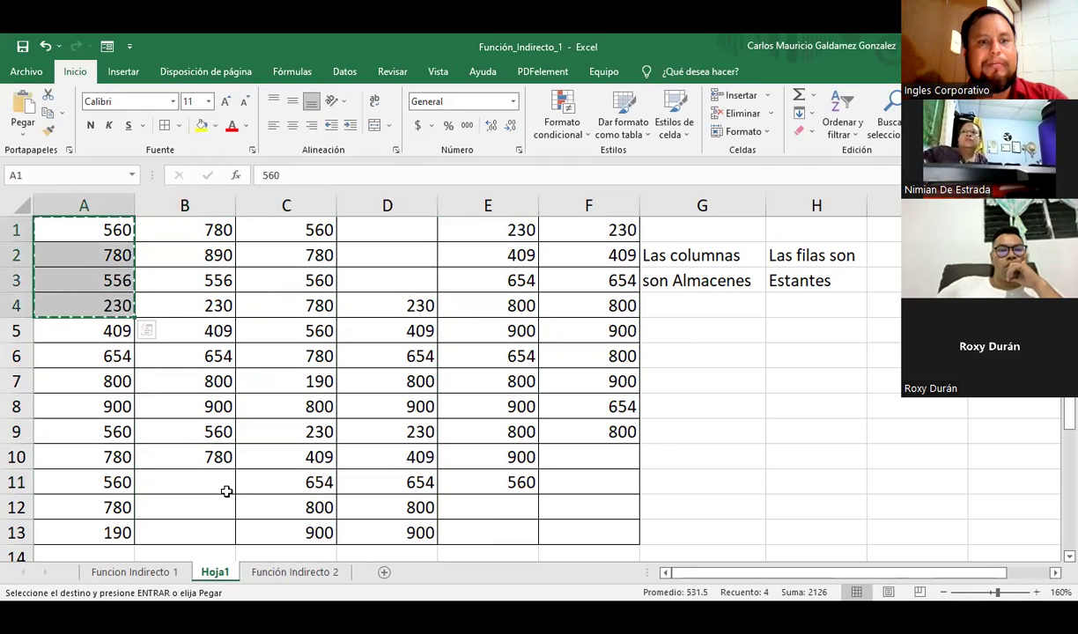
pyautogui.click(183, 438)
pyautogui.hotkey('ctrl', 'v')
pyautogui.click(172, 533)
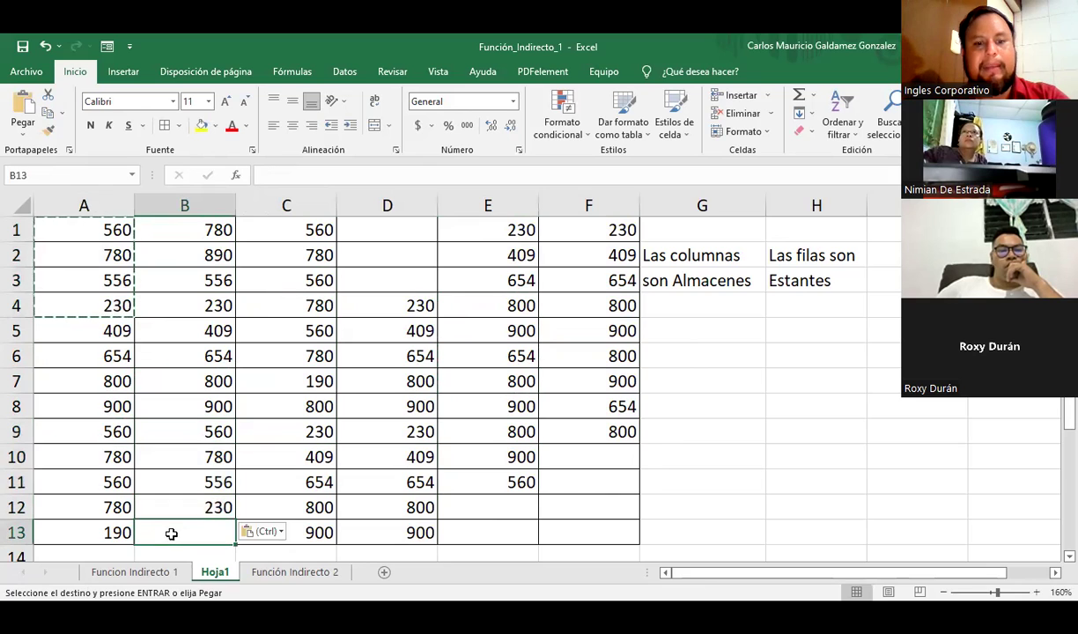
pyautogui.write('400')
pyautogui.press('Tab')
# Step: Copy the values of C3:C6 into the ranges starting at D1 and E9
pyautogui.moveTo(292, 276); pyautogui.dragTo(284, 351)
pyautogui.hotkey('ctrl', 'c')
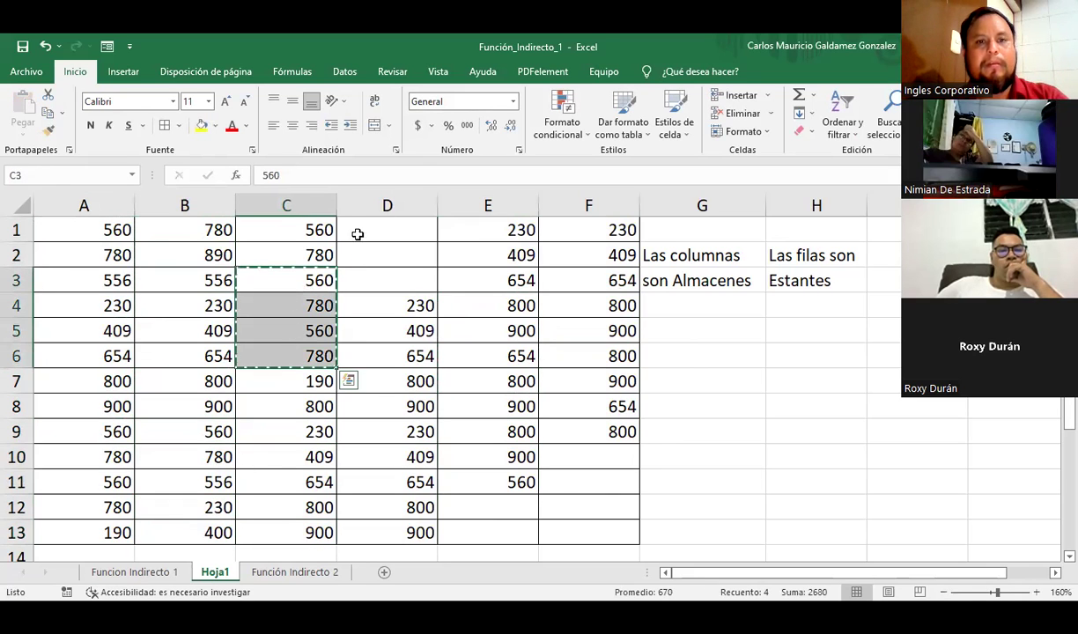
pyautogui.click(358, 233)
pyautogui.hotkey('ctrl', 'v')
pyautogui.click(489, 437)
pyautogui.hotkey('ctrl', 'v')
pyautogui.click(480, 480)
pyautogui.hotkey('ctrl', 'v')
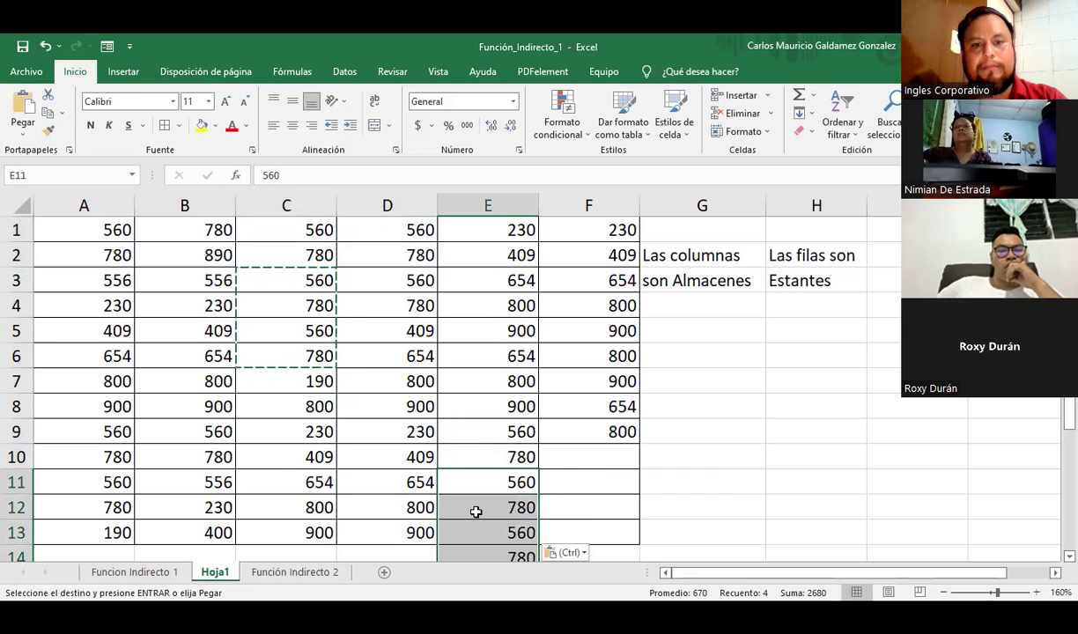
pyautogui.hotkey('ctrl', 'z')
# Step: Paste the copied C3:C6 values into E10:E13 and copy C5:C7 into F10:F12
pyautogui.click(474, 452)
pyautogui.hotkey('ctrl', 'v')
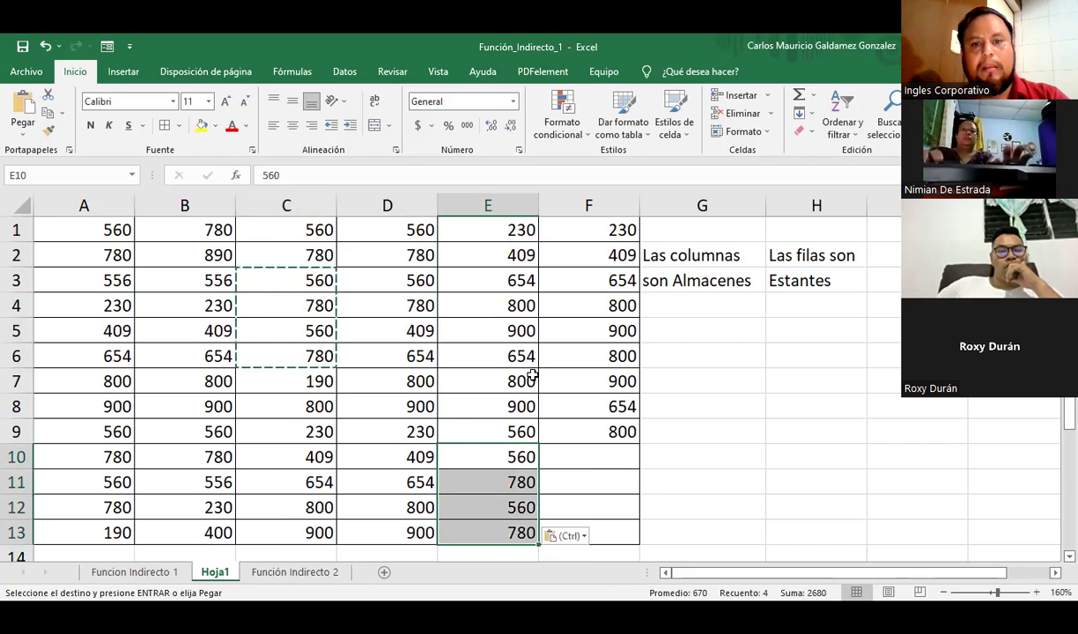
pyautogui.moveTo(279, 339); pyautogui.dragTo(291, 380)
pyautogui.hotkey('ctrl', 'c')
pyautogui.click(545, 451)
pyautogui.hotkey('ctrl', 'v')
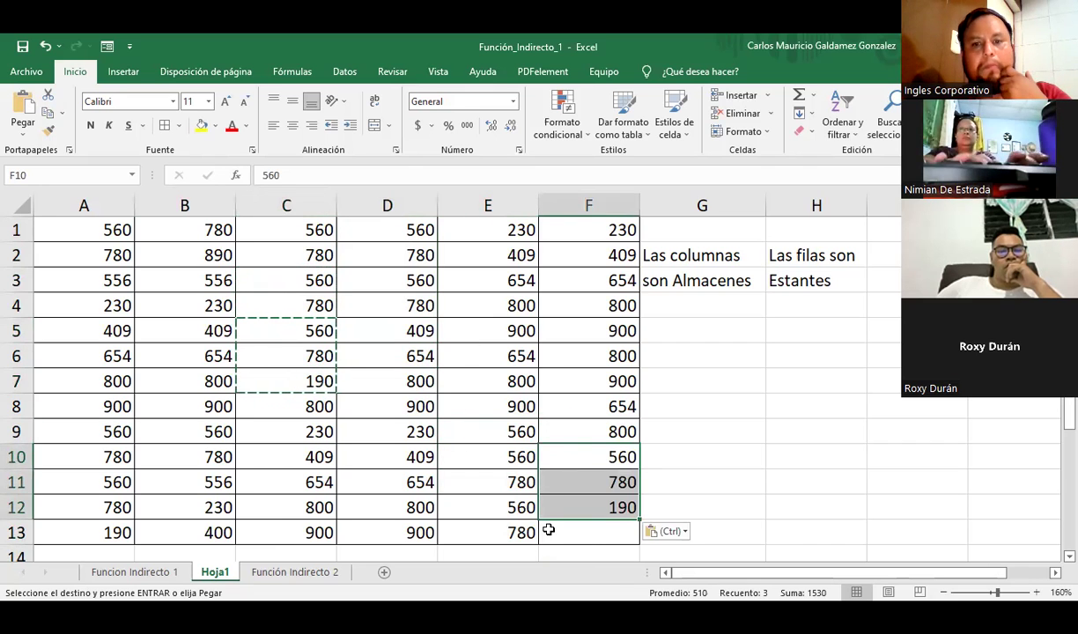
# Step: Enter 411 in cell F13
pyautogui.click(548, 529)
pyautogui.write('4')
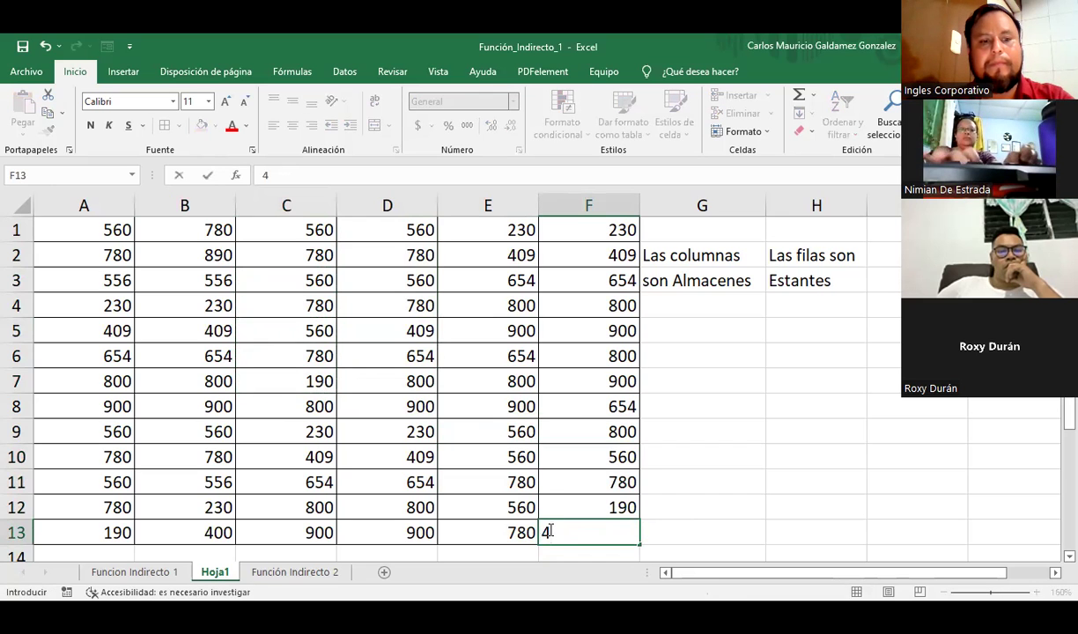
pyautogui.write('11')
pyautogui.press('Return')
pyautogui.scroll(1, 549, 524)
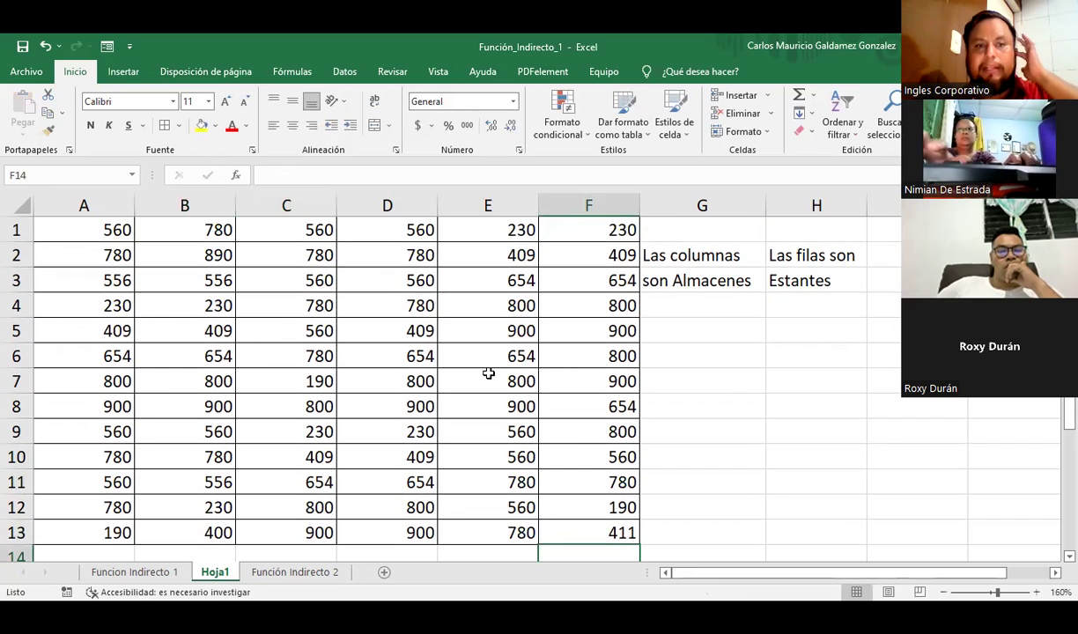
pyautogui.click(80, 205)
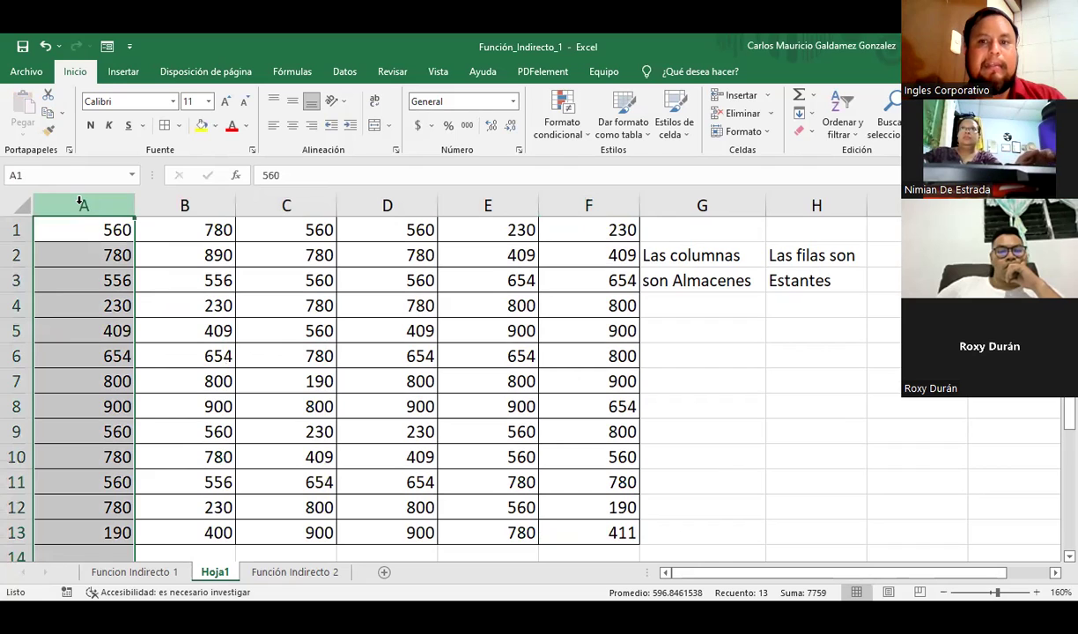
pyautogui.moveTo(85, 209); pyautogui.dragTo(97, 205)
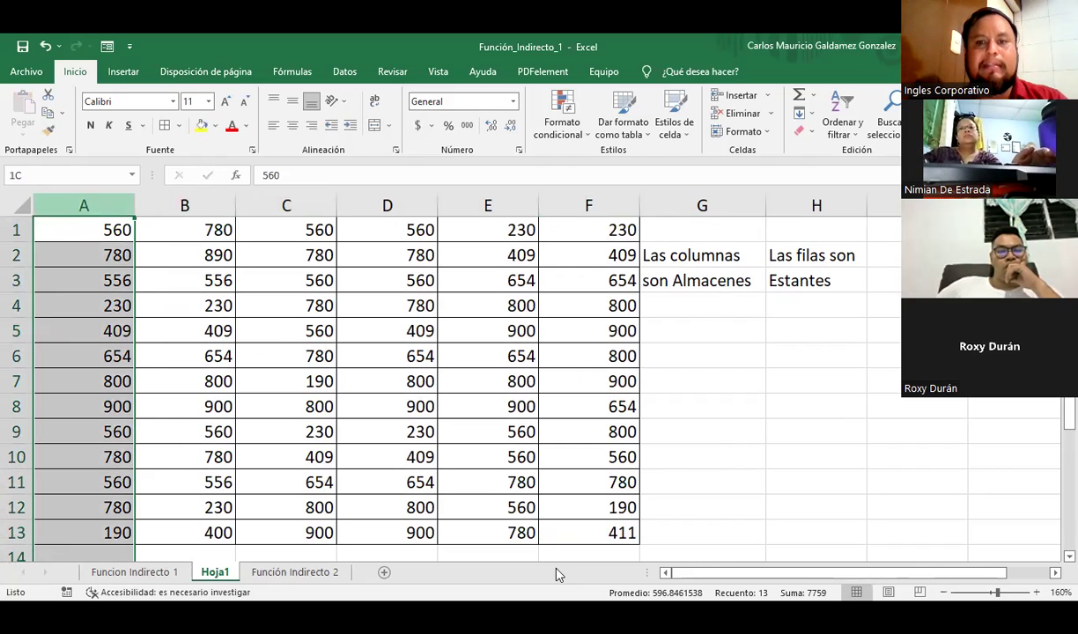
pyautogui.hotkey('ctrl', 'a')
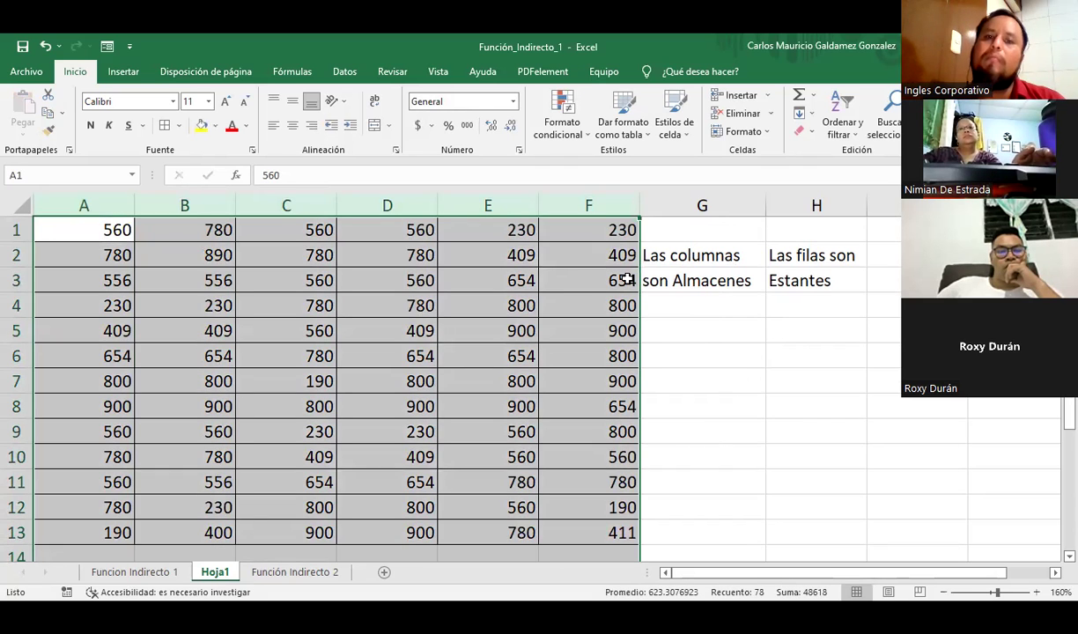
pyautogui.click(702, 361)
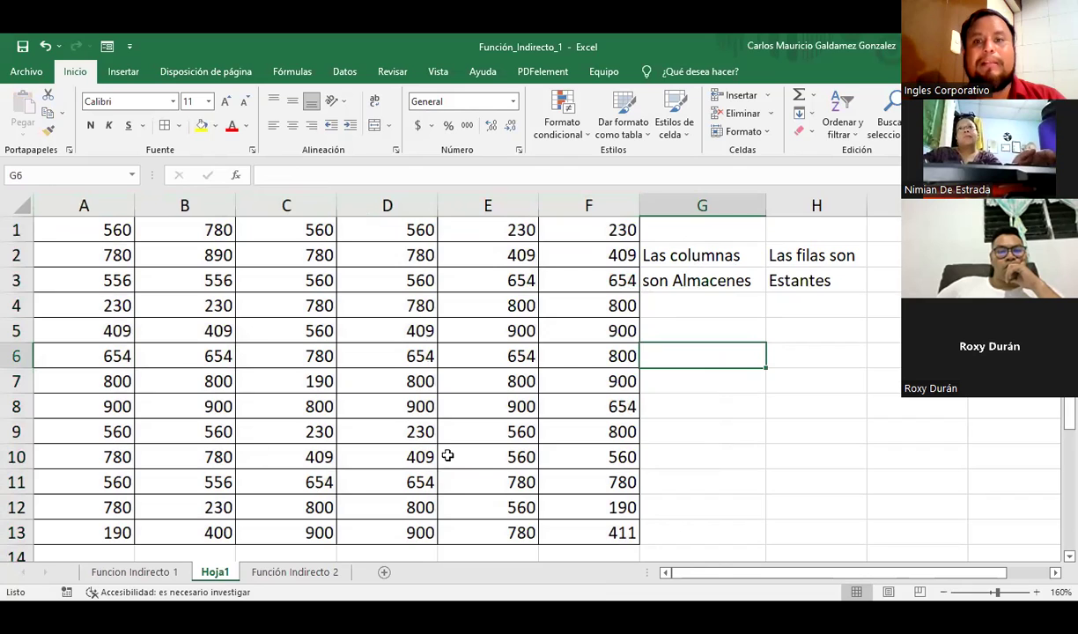
# Step: Move the "Las columnas son Almacenes" note to H2:H3 and the "Las filas son Estantes" note to H5:H6
pyautogui.moveTo(689, 257); pyautogui.dragTo(776, 282)
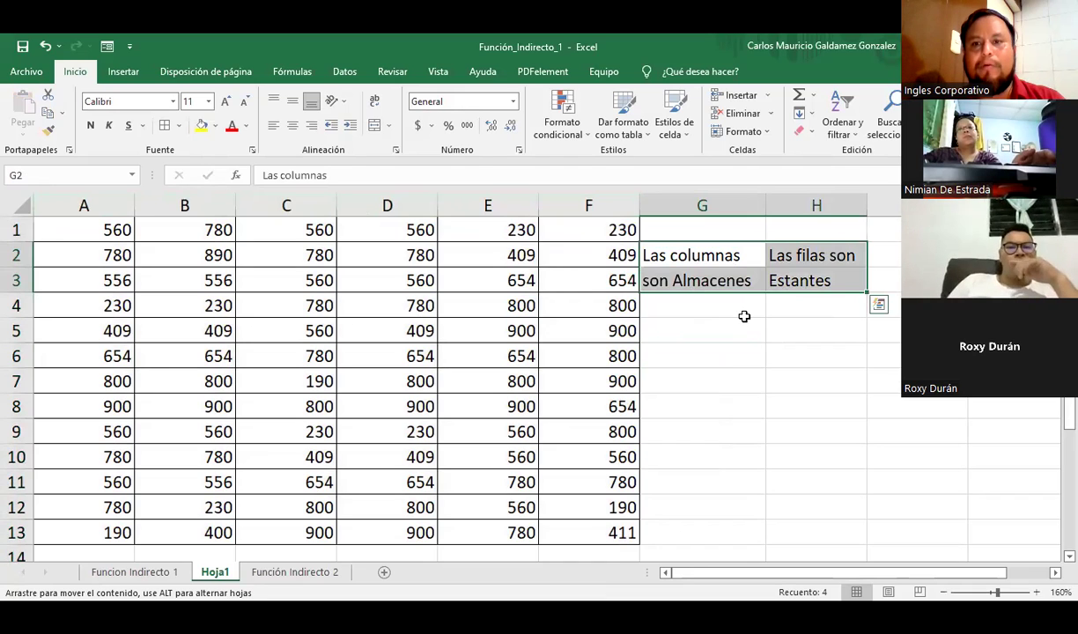
pyautogui.hotkey('ctrl', 'z')
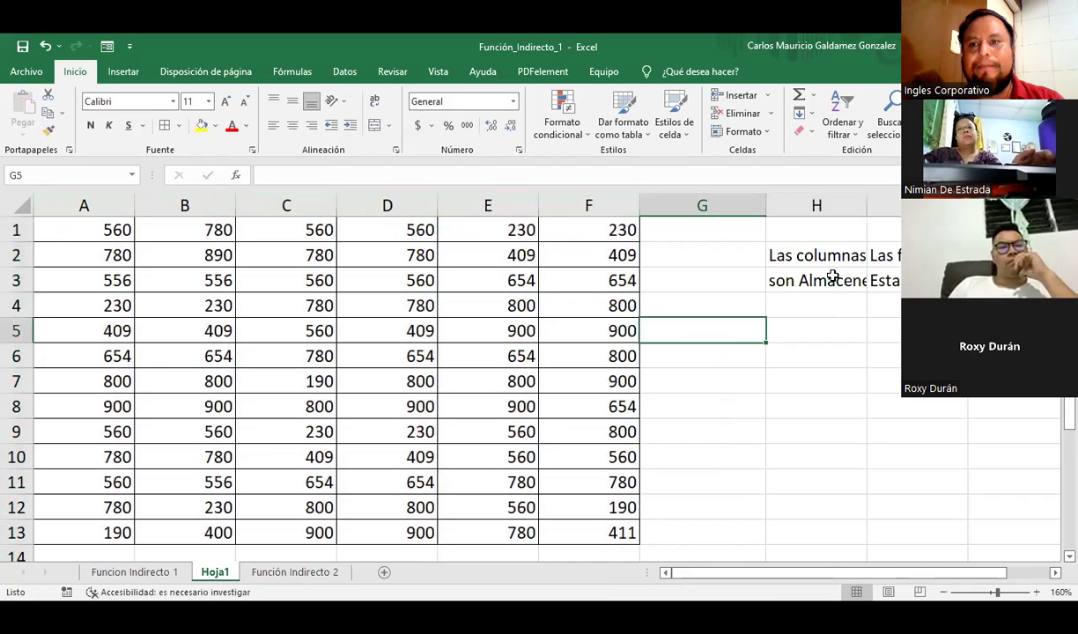
pyautogui.moveTo(878, 251); pyautogui.dragTo(910, 294)
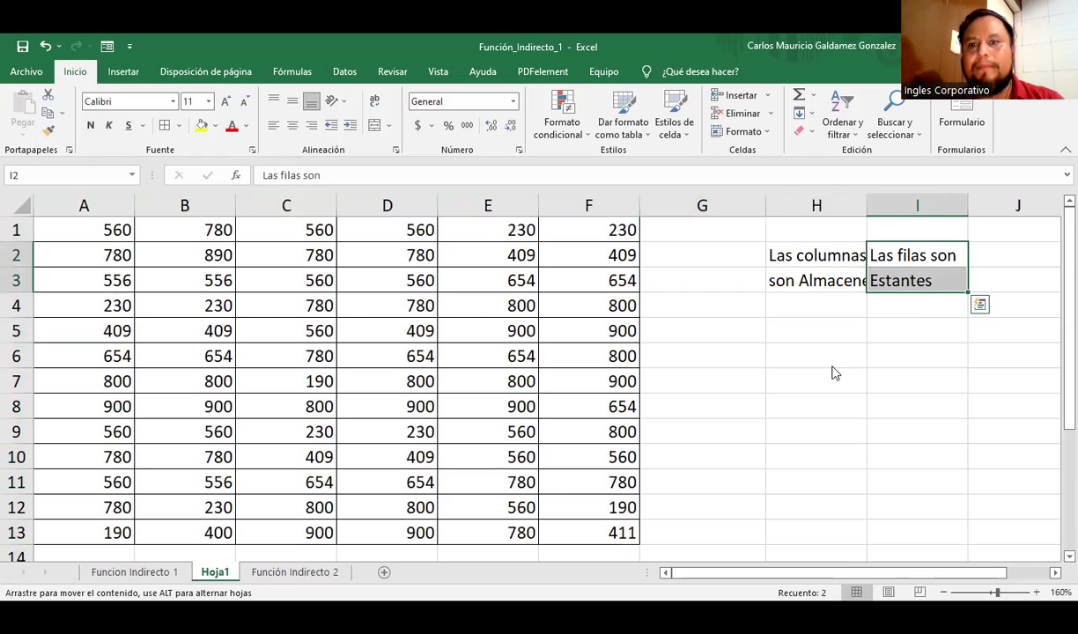
pyautogui.moveTo(722, 384); pyautogui.dragTo(723, 348)
pyautogui.click(724, 348)
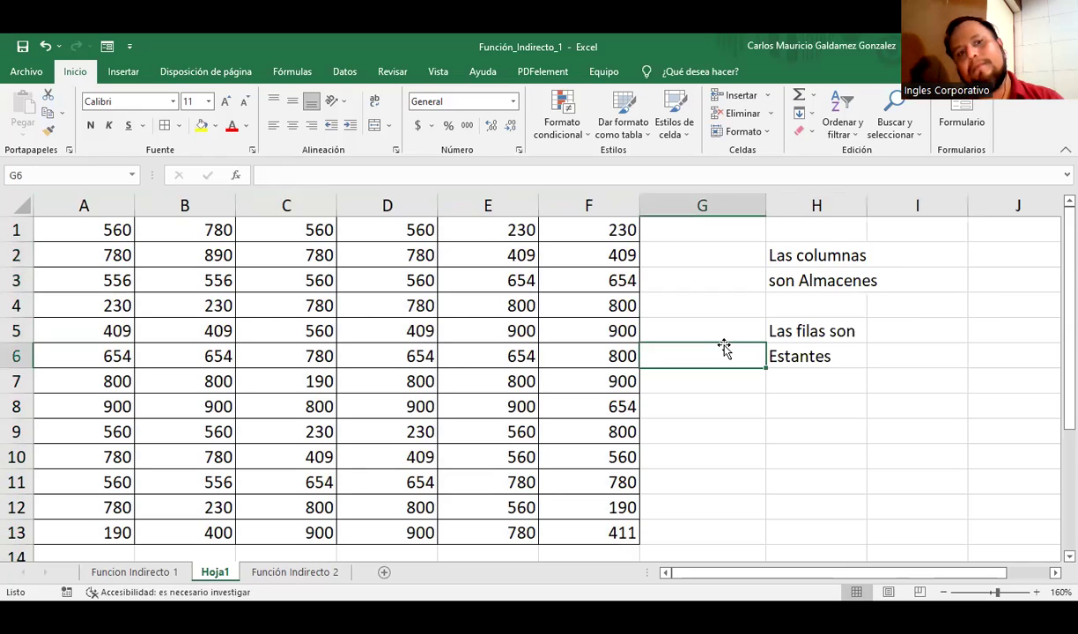
pyautogui.click(816, 304)
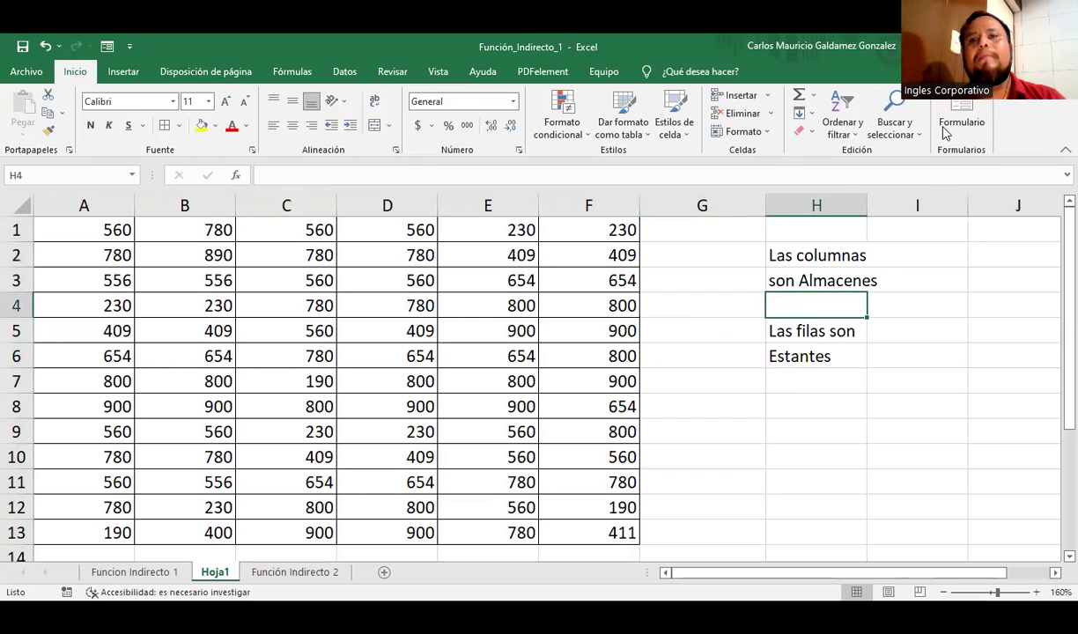
pyautogui.moveTo(797, 255); pyautogui.dragTo(796, 275)
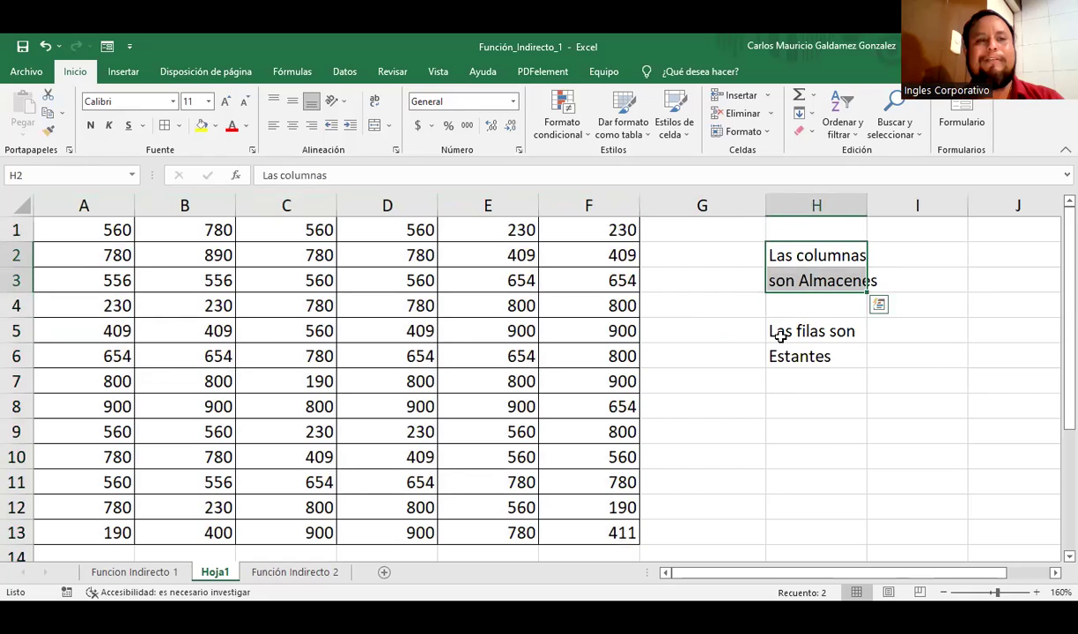
pyautogui.click(394, 365)
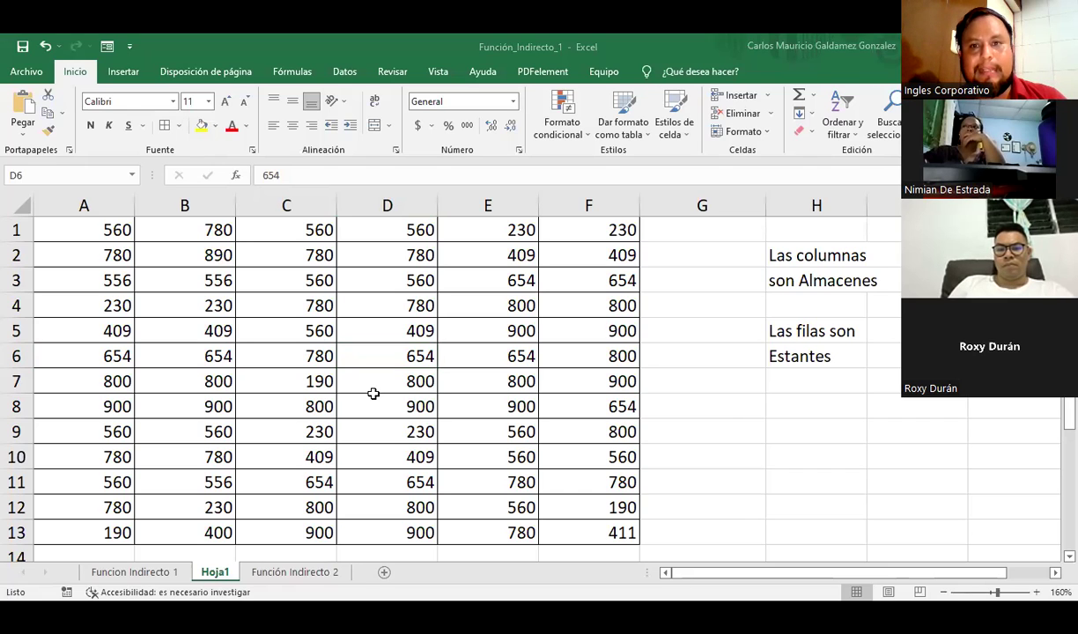
# Step: Narrow the empty column G that separates the number table from the notes in column H
pyautogui.click(773, 406)
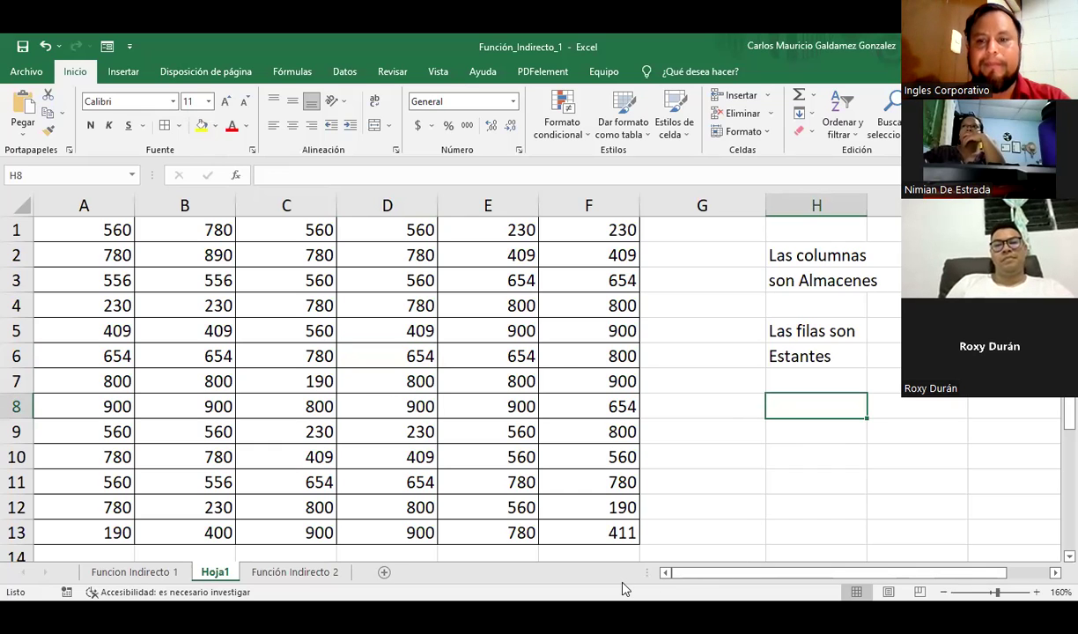
pyautogui.scroll(-1, 664, 457)
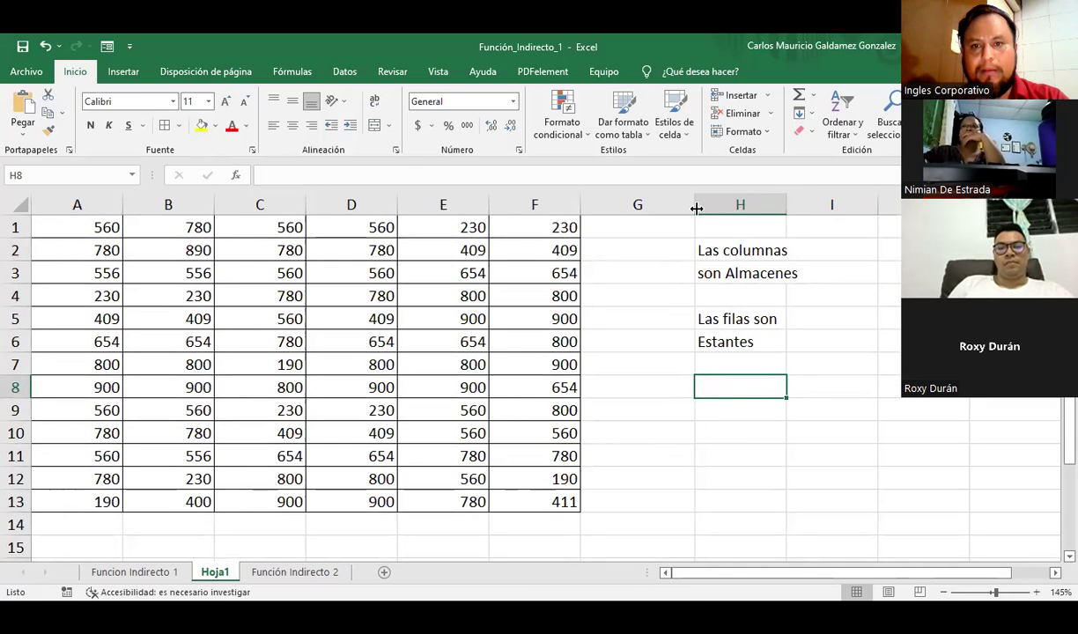
pyautogui.moveTo(696, 208); pyautogui.dragTo(621, 211)
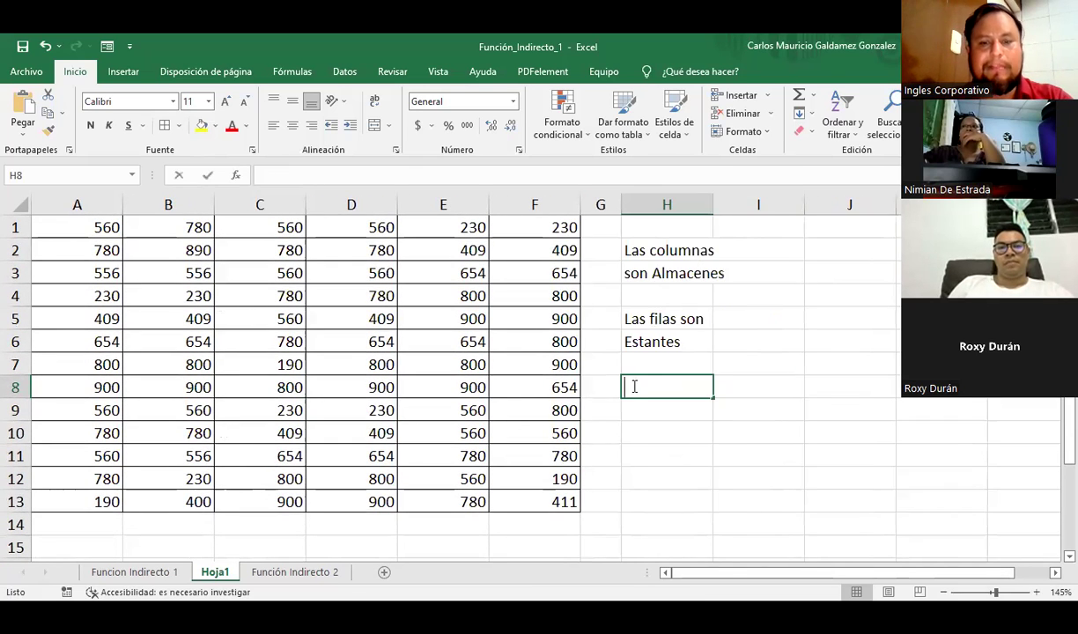
# Step: Enter the labels BUSCAR, ALMANCEN, ESTANTE and RESULTADO: in cells H8 through H11
pyautogui.write('BUSCAR')
pyautogui.press('Return')
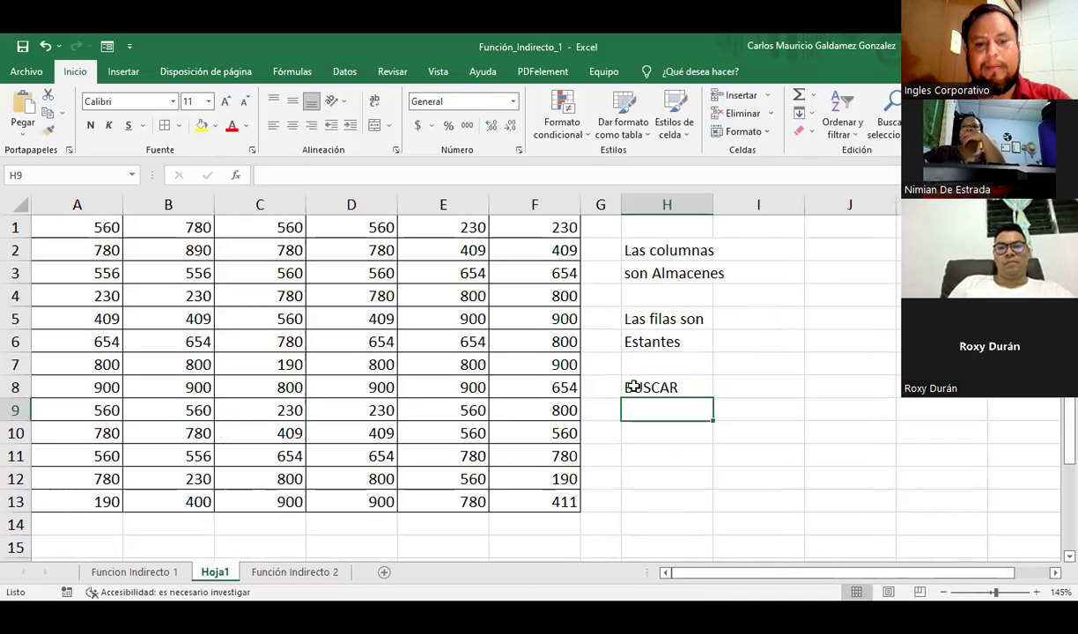
pyautogui.write('ALMANCEN')
pyautogui.press('Return')
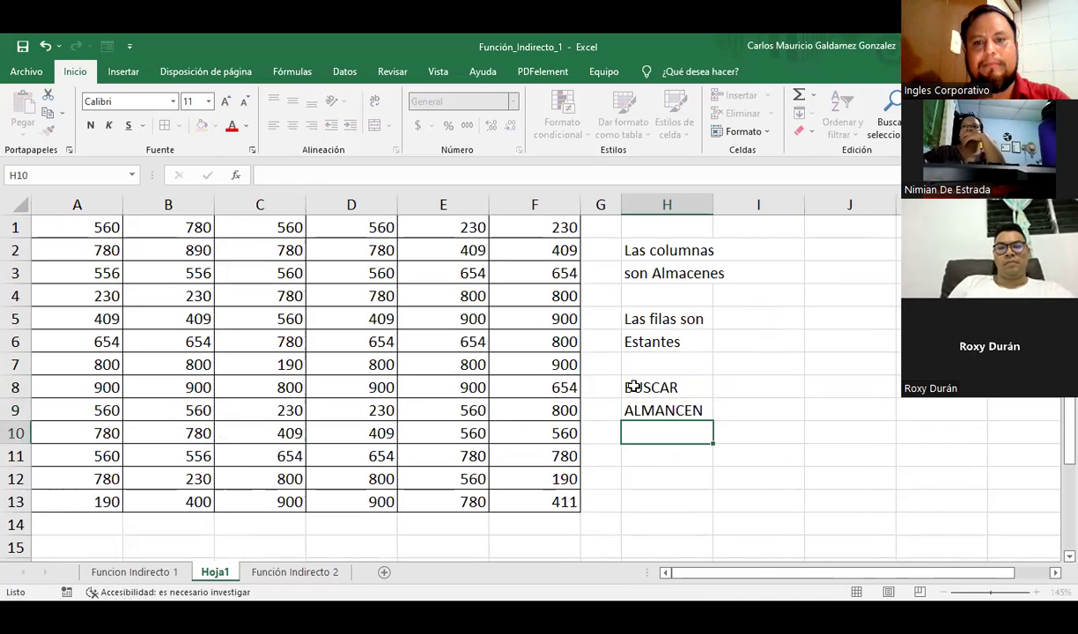
pyautogui.write('ESTANTE')
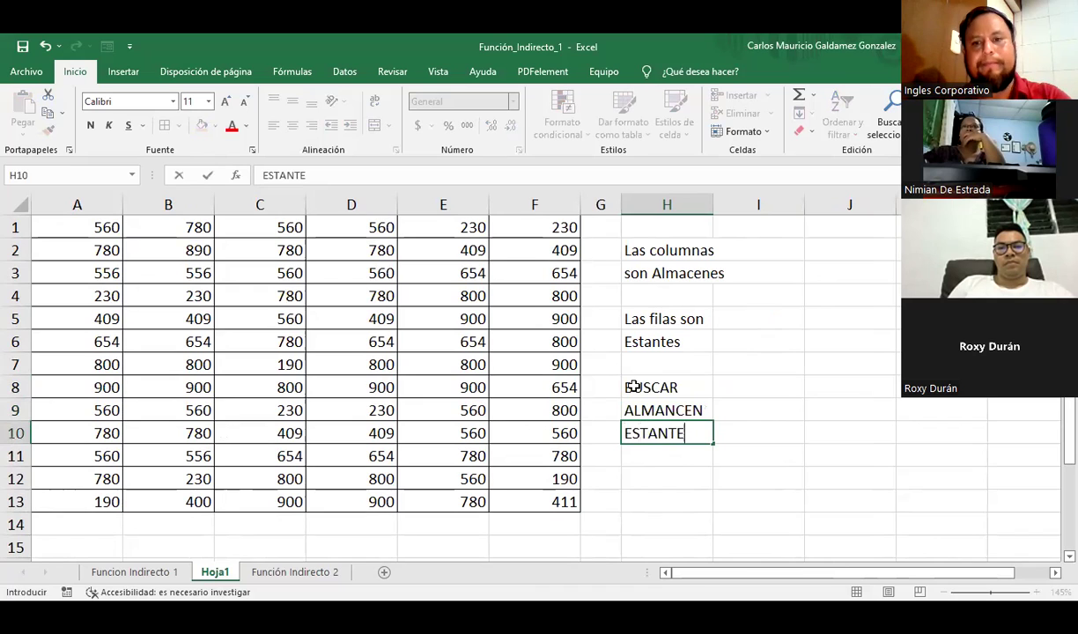
pyautogui.click(738, 394)
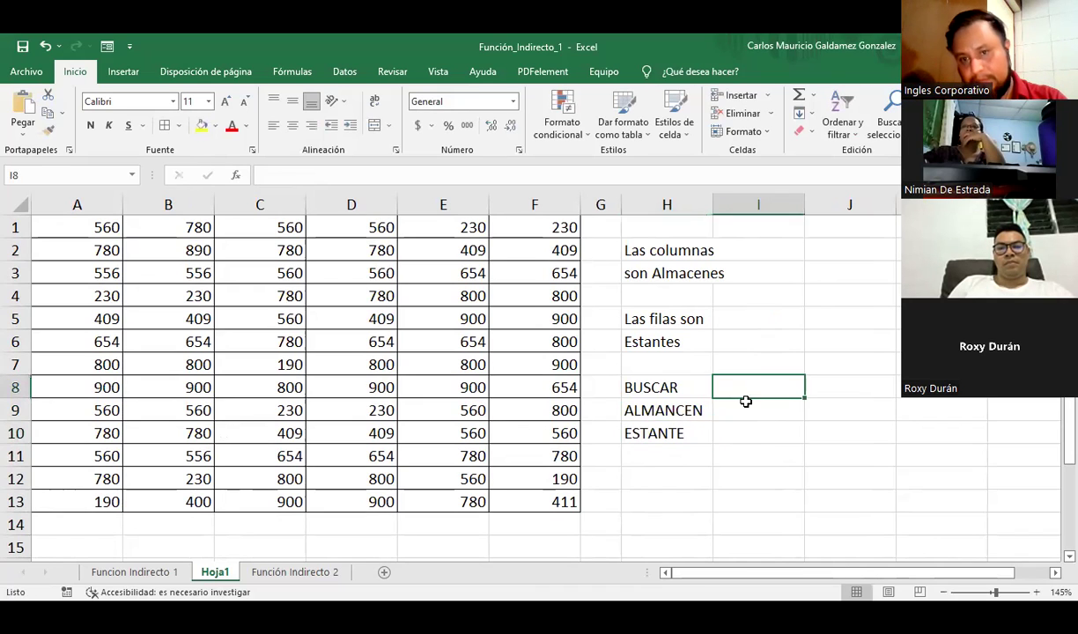
pyautogui.click(666, 461)
pyautogui.write('RESULTADO:')
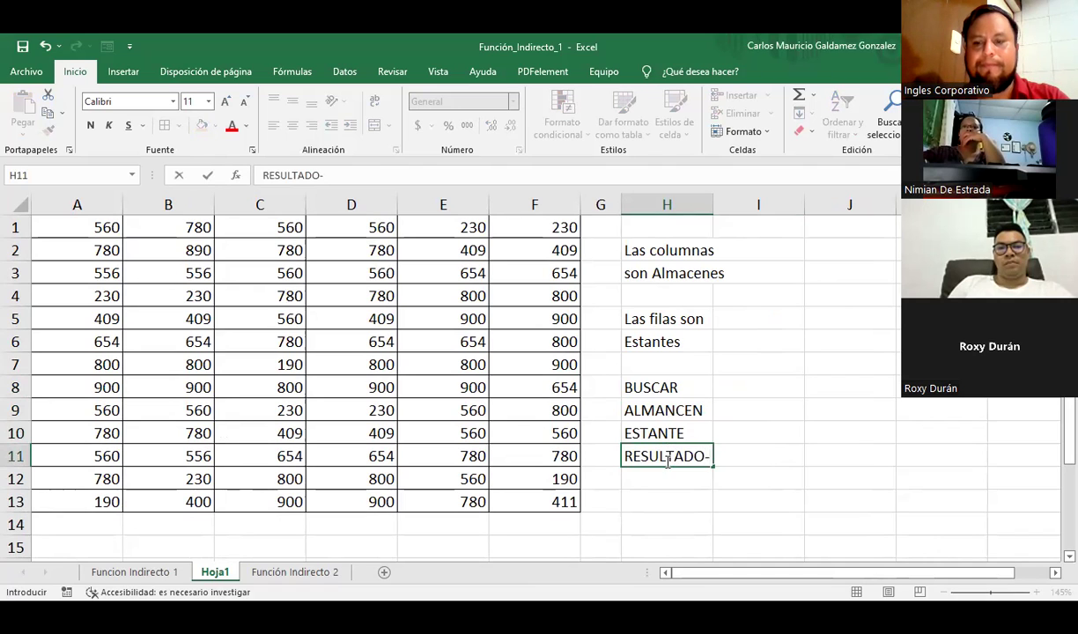
pyautogui.press('Return')
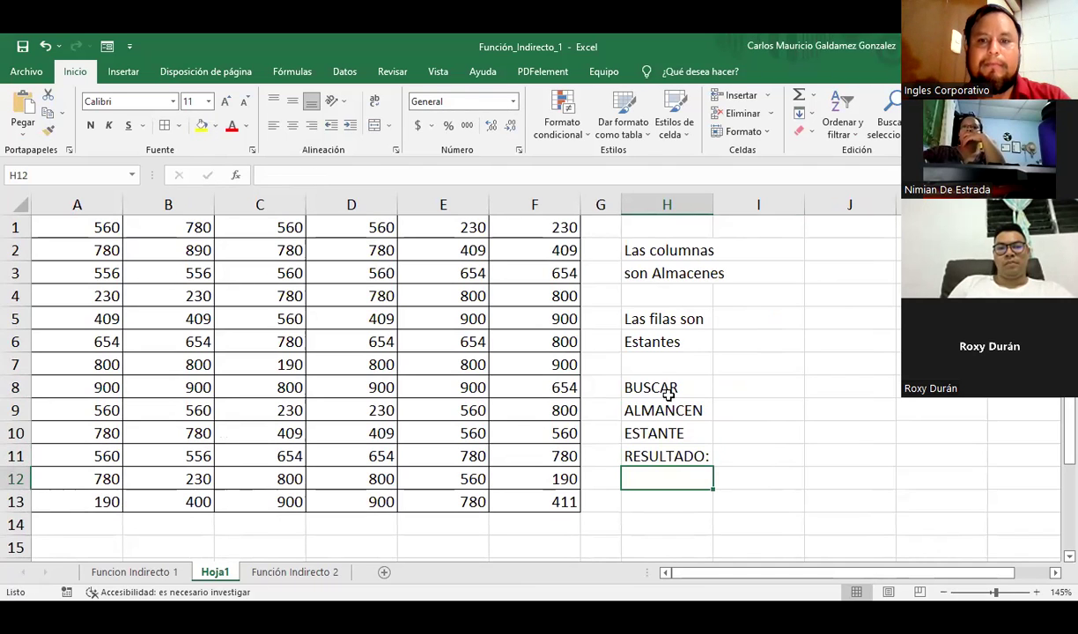
# Step: Rearrange the labels by moving ALMANCEN to I8, ESTANTE to J8 and RESULTADO: to H10
pyautogui.click(663, 418)
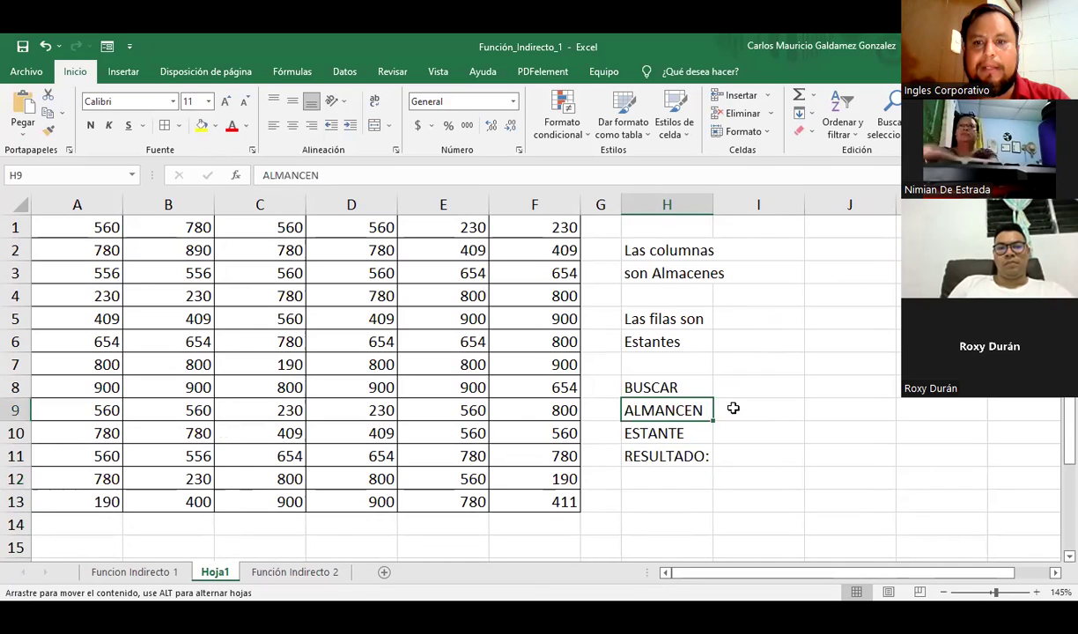
pyautogui.moveTo(733, 407); pyautogui.dragTo(736, 386)
pyautogui.click(687, 441)
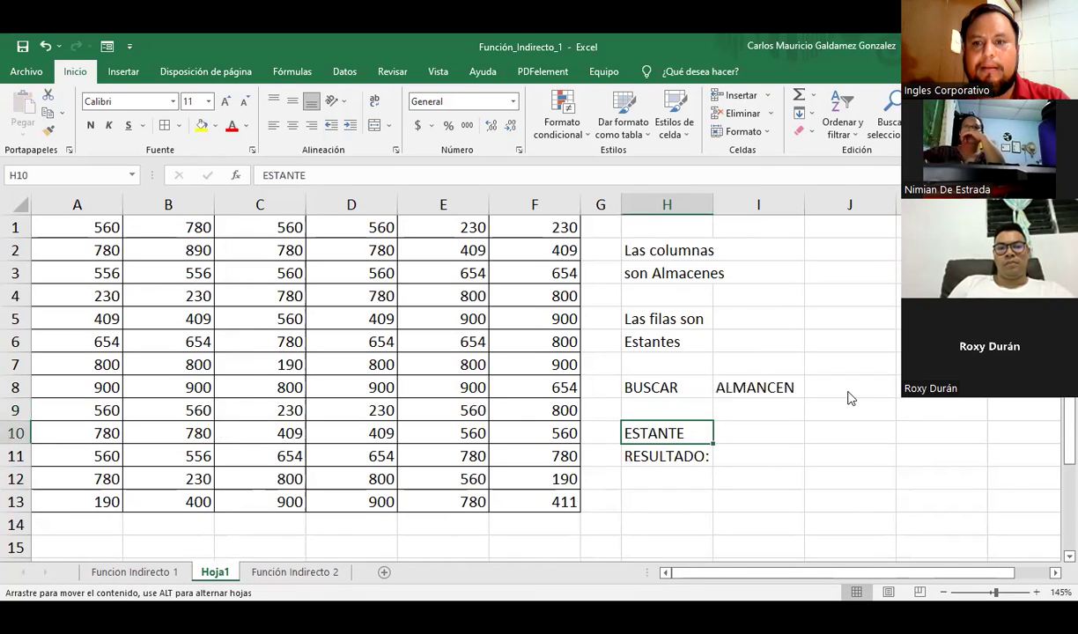
pyautogui.moveTo(667, 468); pyautogui.dragTo(850, 422)
pyautogui.click(677, 454)
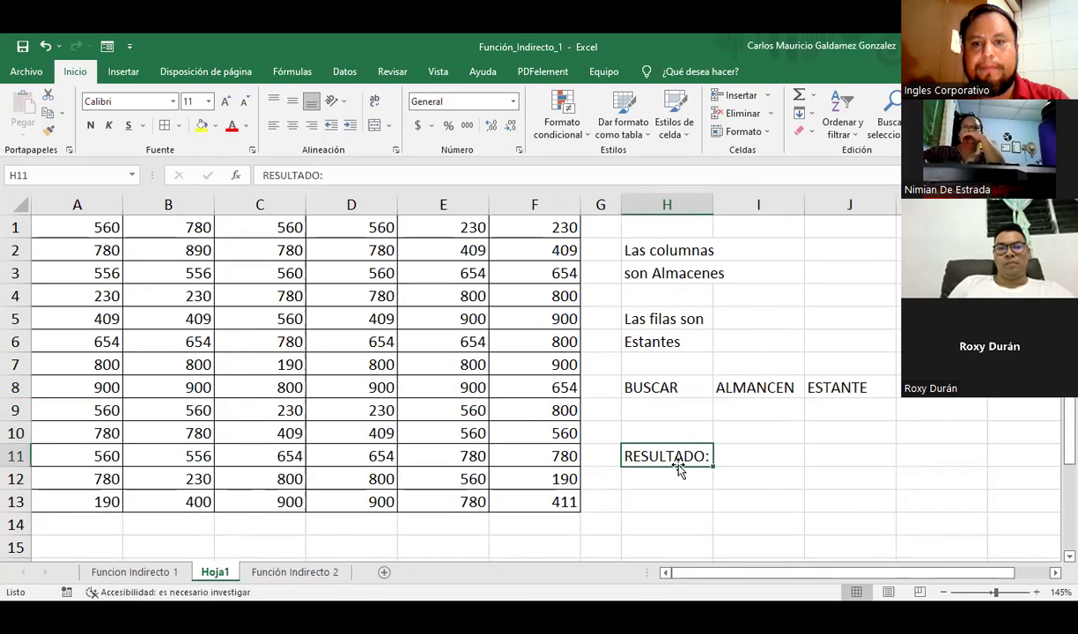
pyautogui.moveTo(666, 466); pyautogui.dragTo(666, 444)
# Step: Add borders around each cell of H8:J8 and widen column H slightly
pyautogui.moveTo(651, 388); pyautogui.dragTo(850, 387)
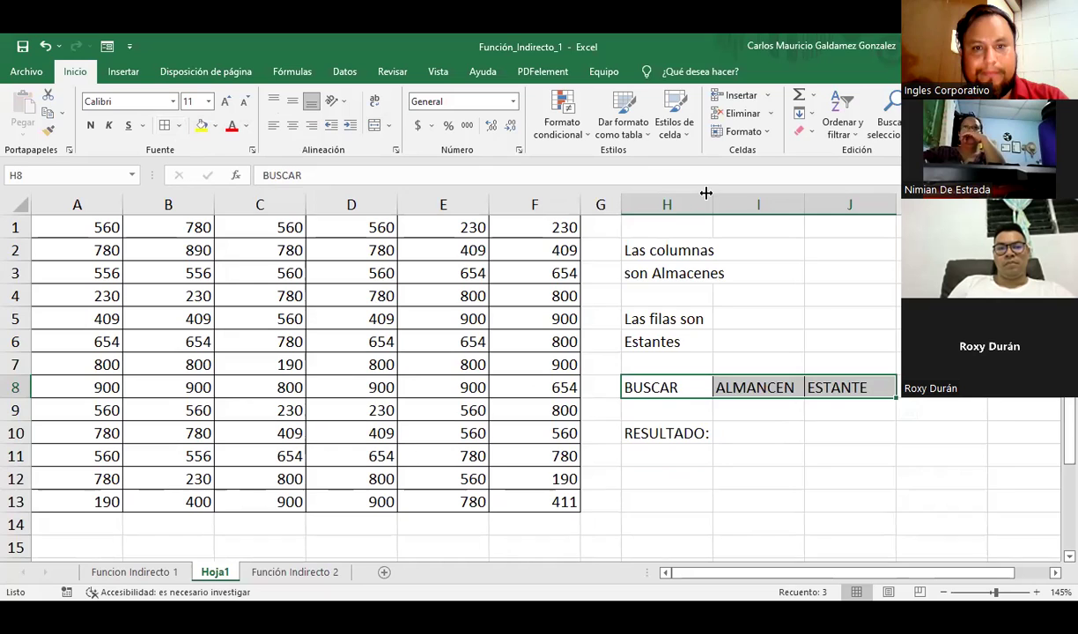
pyautogui.moveTo(706, 193); pyautogui.dragTo(729, 193)
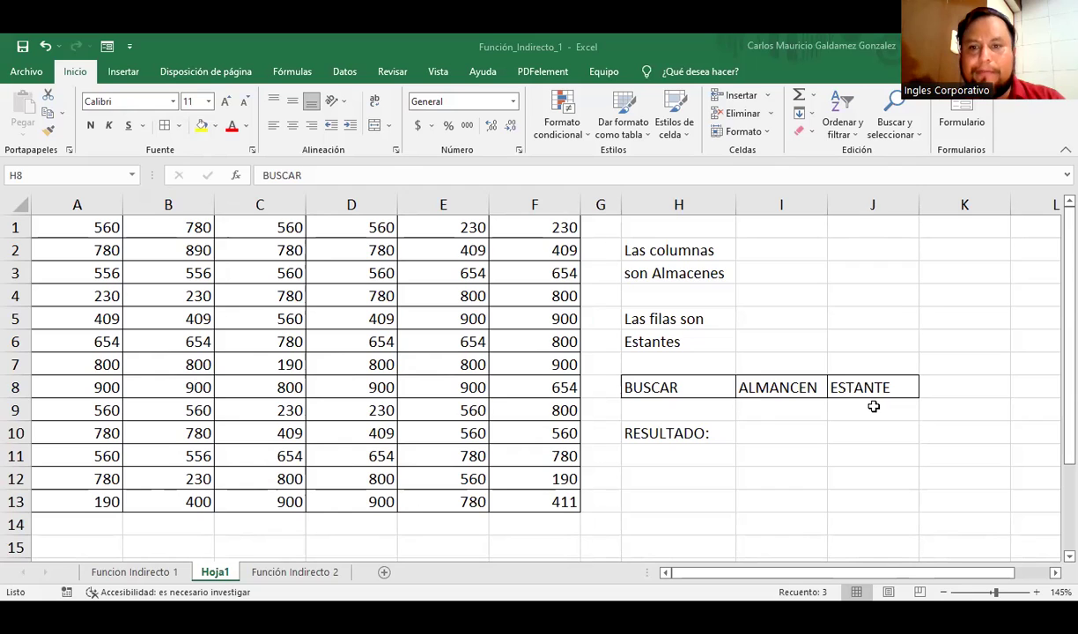
# Step: Correct the misspelled heading in I8 to ALMACEN
pyautogui.click(759, 393)
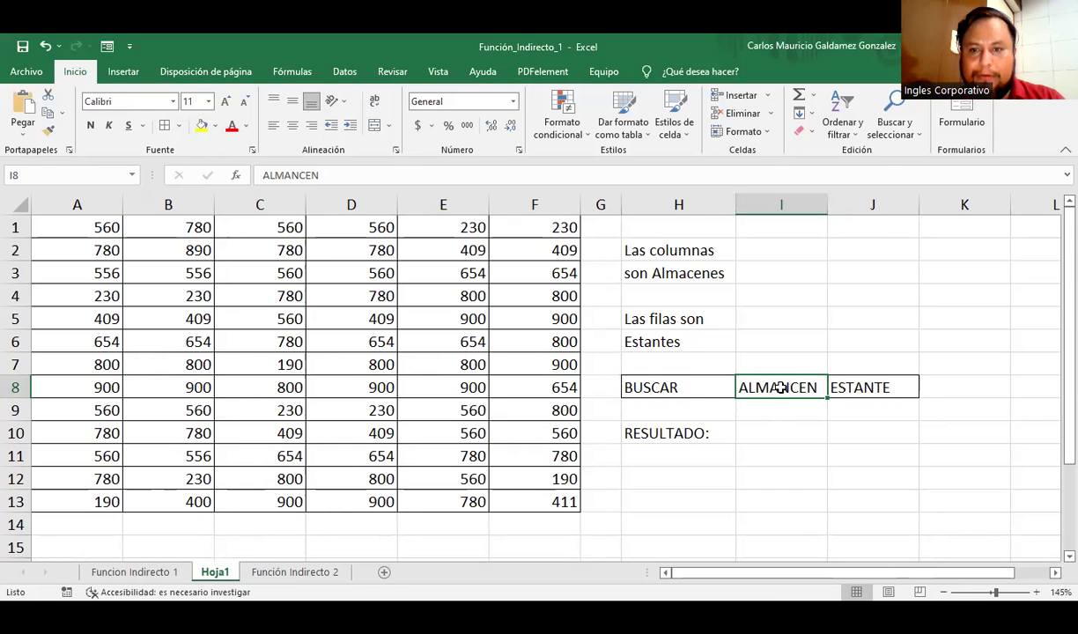
pyautogui.doubleClick(780, 388)
pyautogui.press('BackSpace')
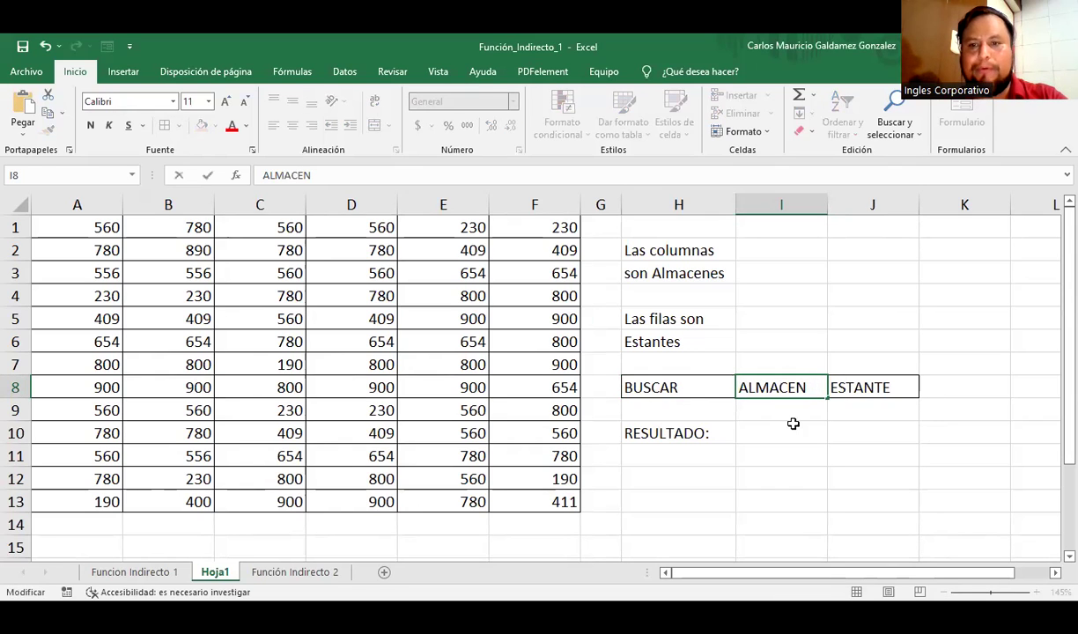
pyautogui.press('Return')
# Step: Apply borders to the input cells I9:J9 beneath the ALMACEN and ESTANTE headings
pyautogui.moveTo(850, 411); pyautogui.dragTo(798, 405)
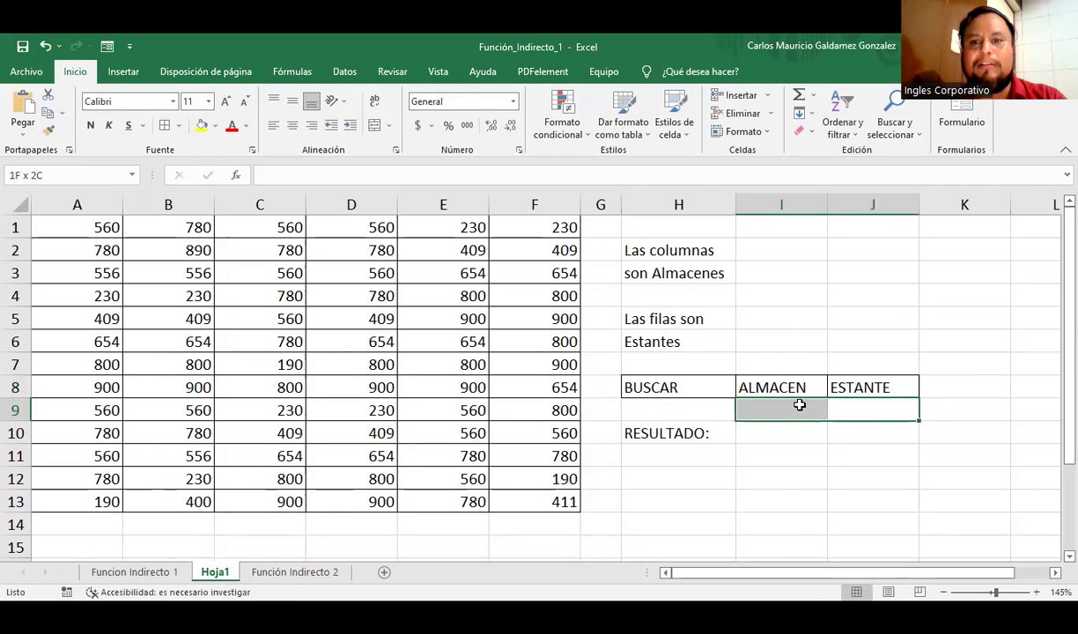
pyautogui.click(125, 71)
pyautogui.click(75, 72)
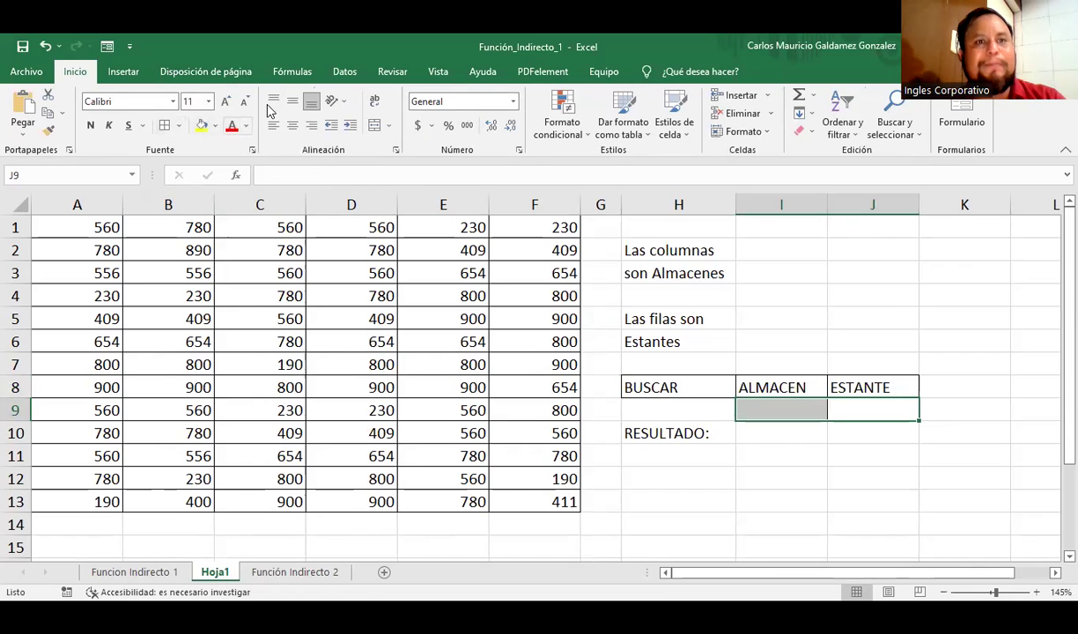
pyautogui.click(693, 433)
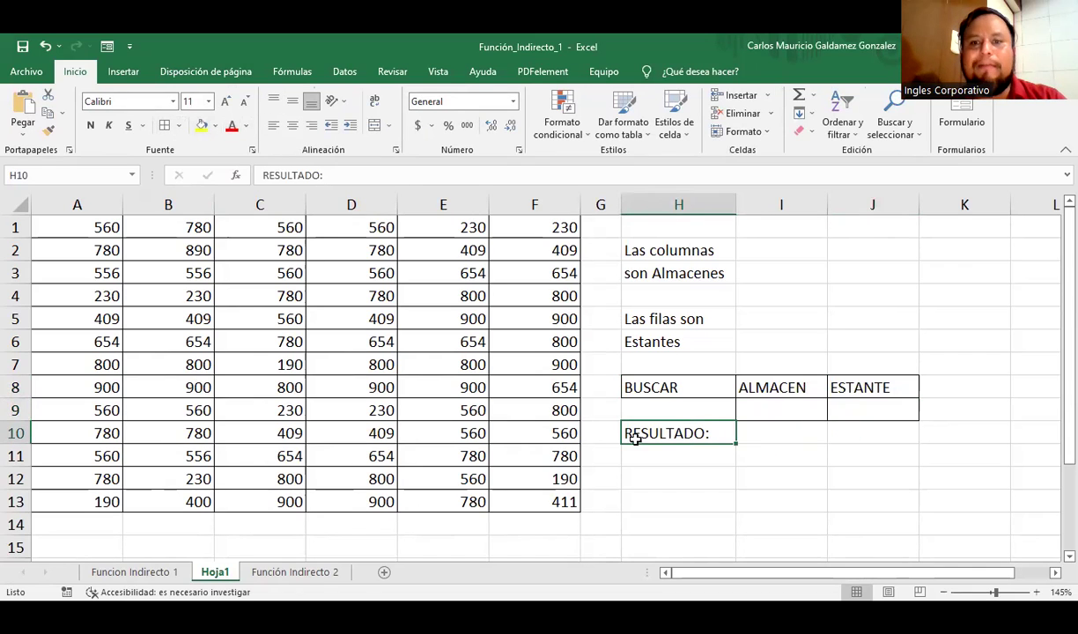
# Step: Centre and merge cells I10:J10 beside the RESULTADO: label
pyautogui.moveTo(788, 435); pyautogui.dragTo(867, 435)
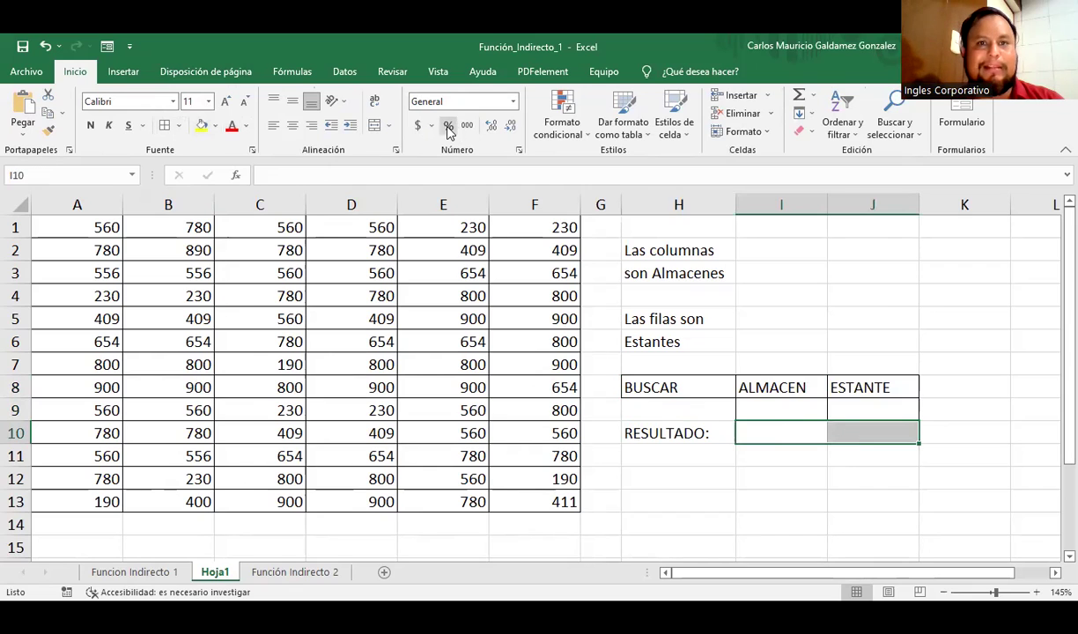
pyautogui.click(293, 125)
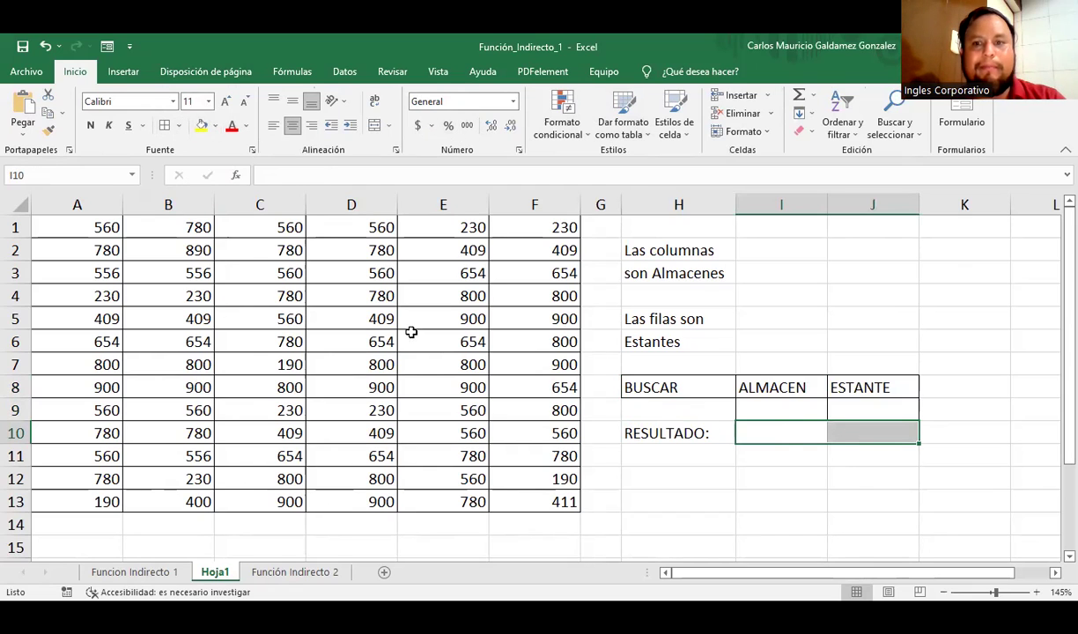
pyautogui.click(782, 435)
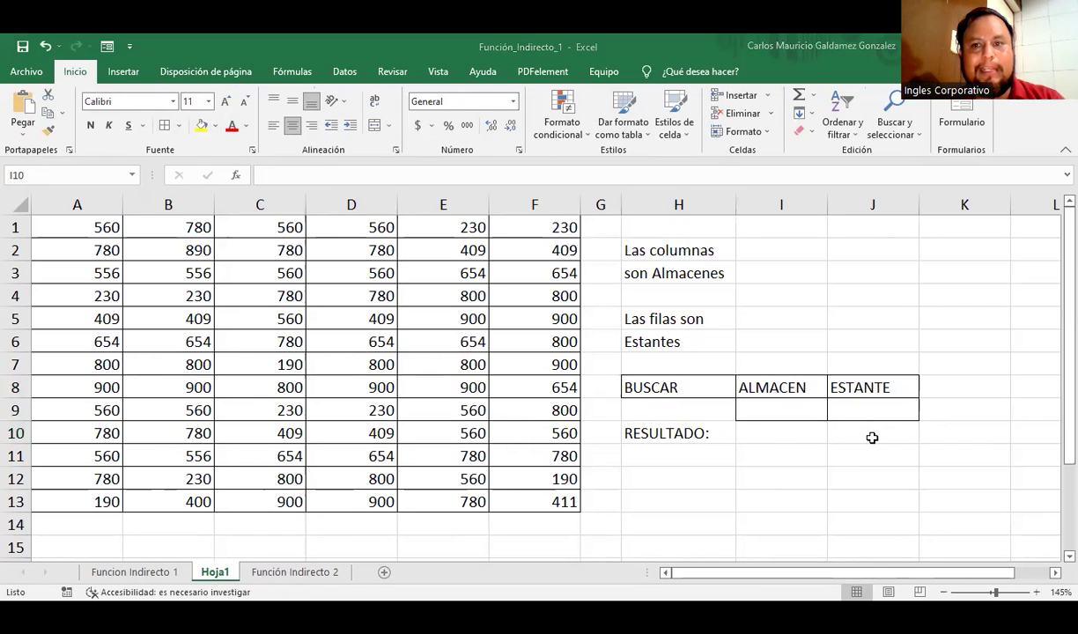
pyautogui.moveTo(794, 431); pyautogui.dragTo(867, 435)
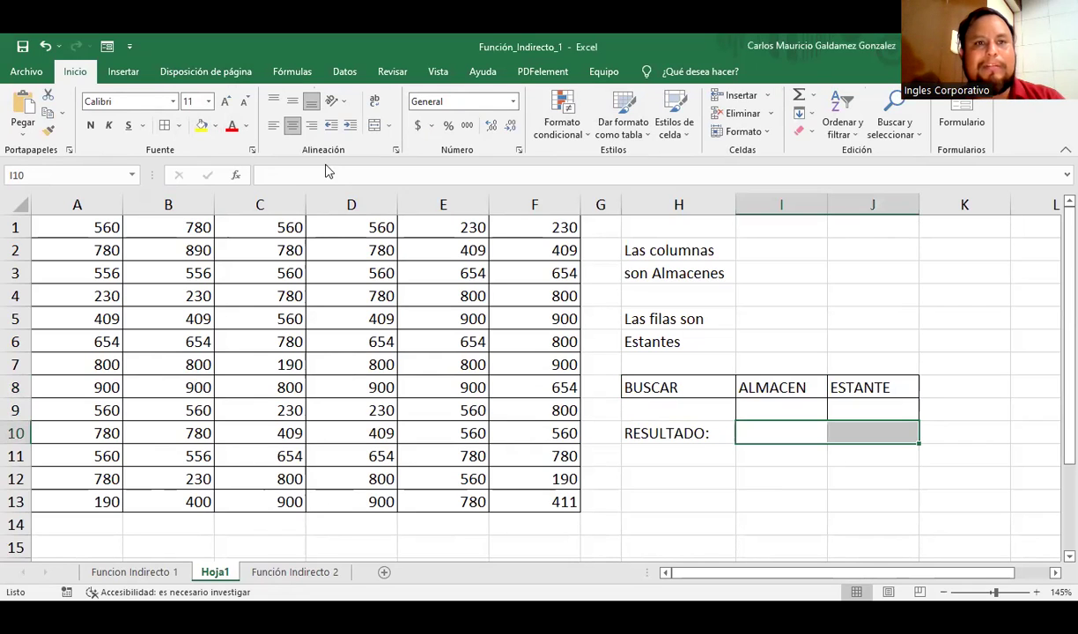
pyautogui.click(374, 125)
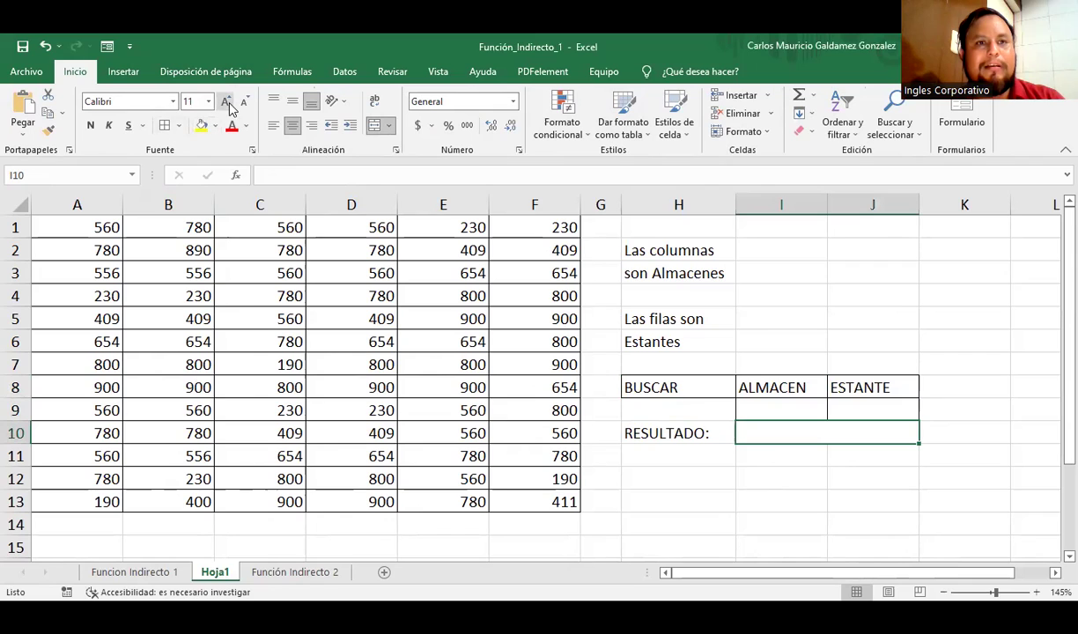
# Step: Format the merged result cell I10 as bold, 12 pt, with an orange fill
pyautogui.click(90, 125)
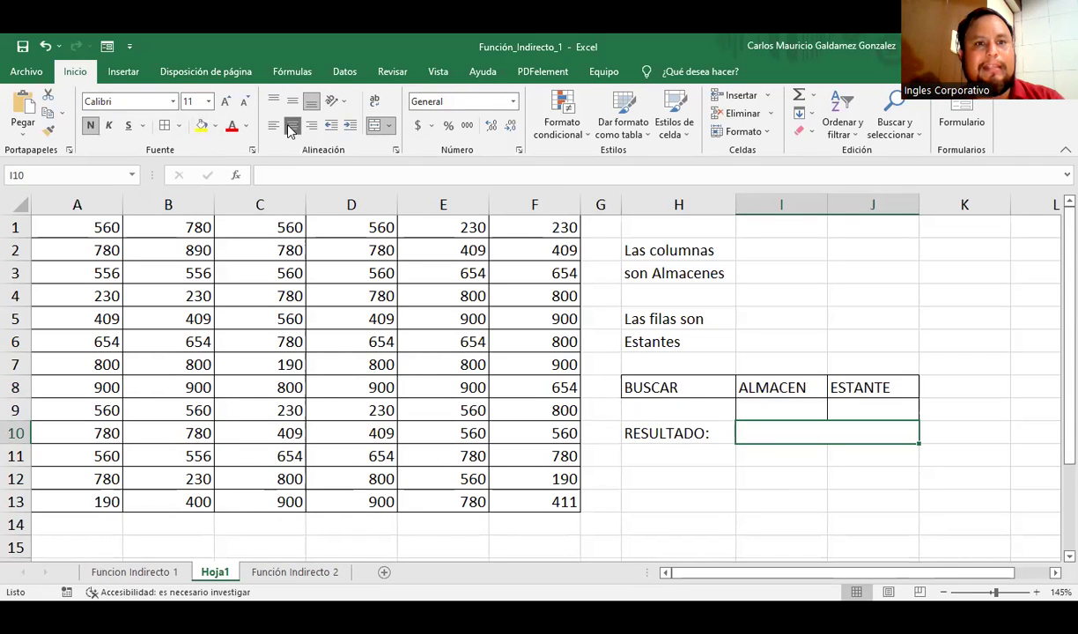
pyautogui.click(226, 102)
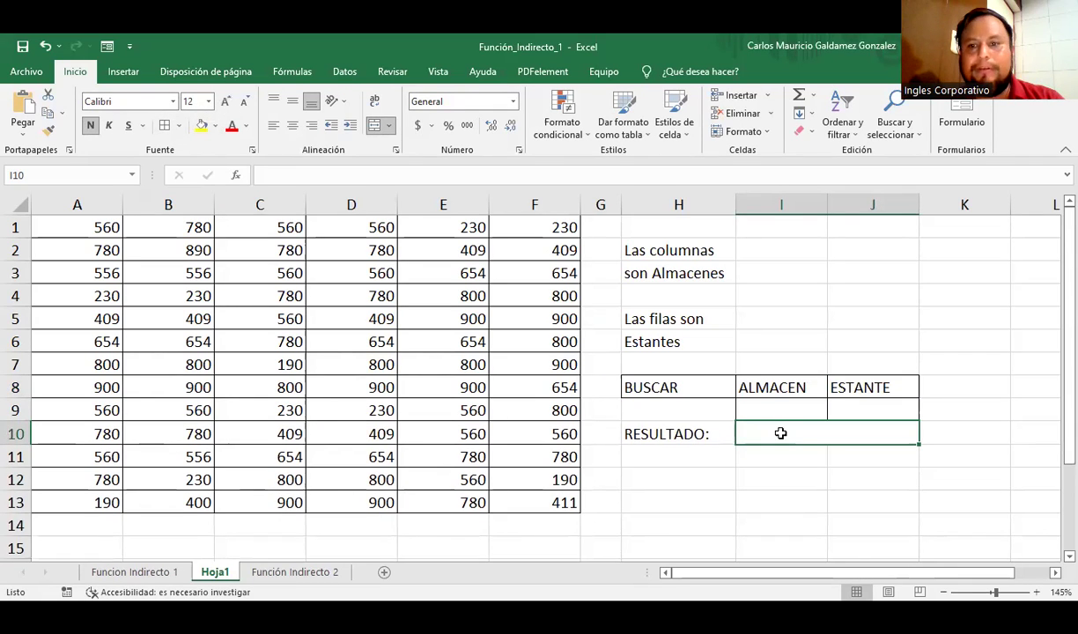
pyautogui.click(214, 127)
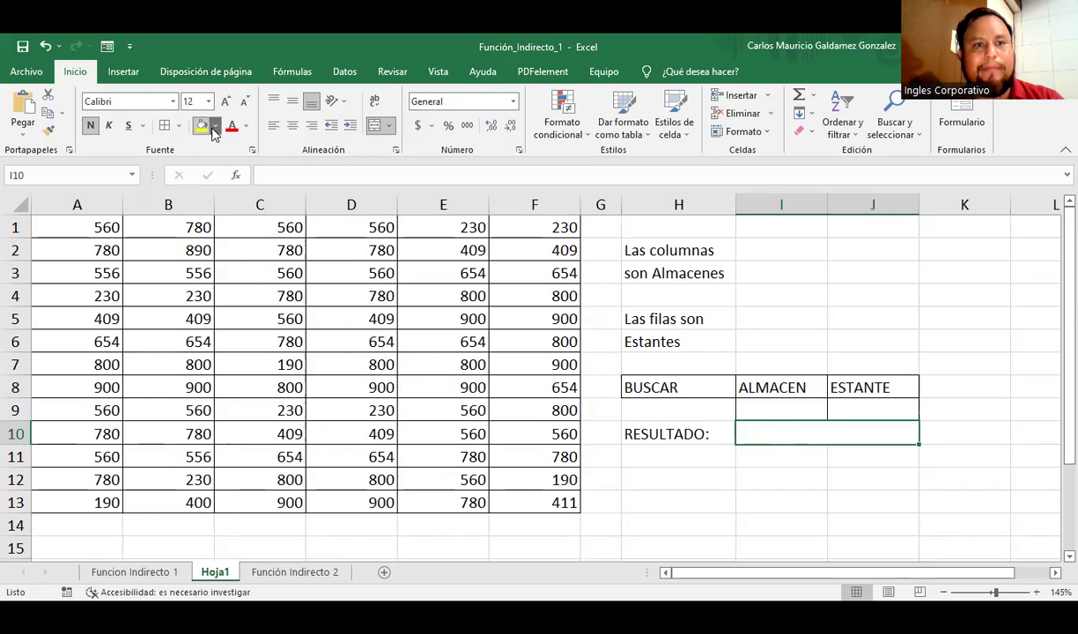
pyautogui.click(228, 250)
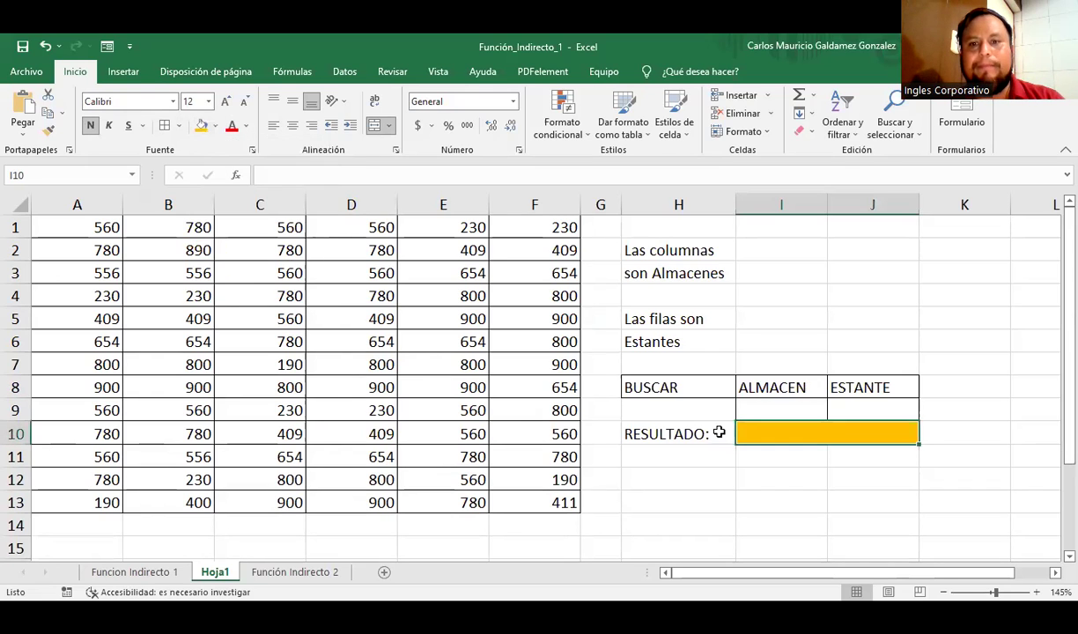
pyautogui.click(687, 433)
pyautogui.click(798, 408)
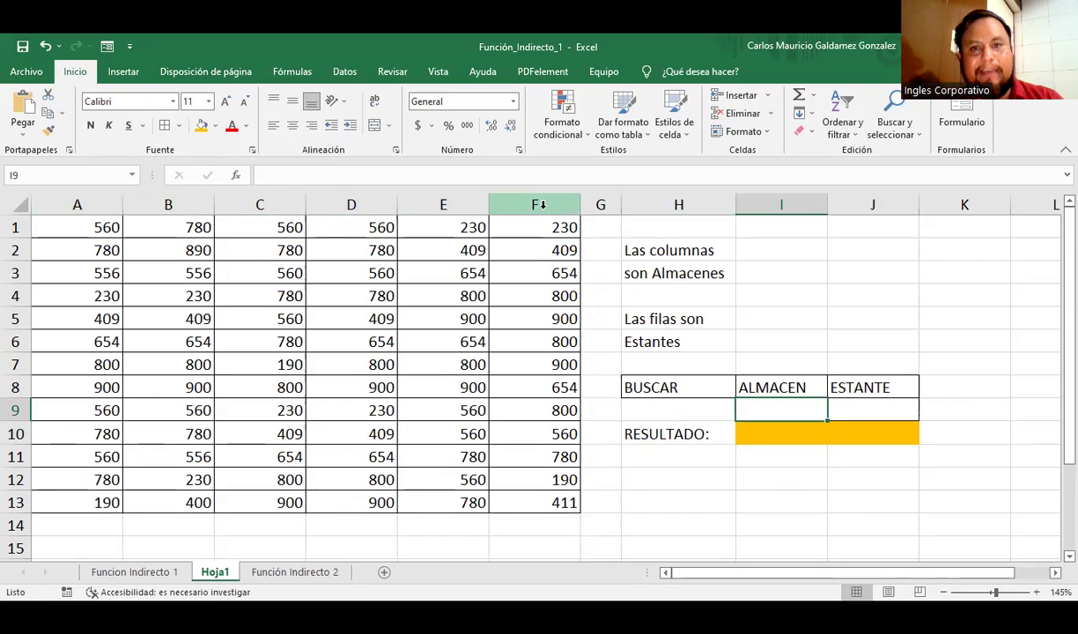
pyautogui.click(832, 386)
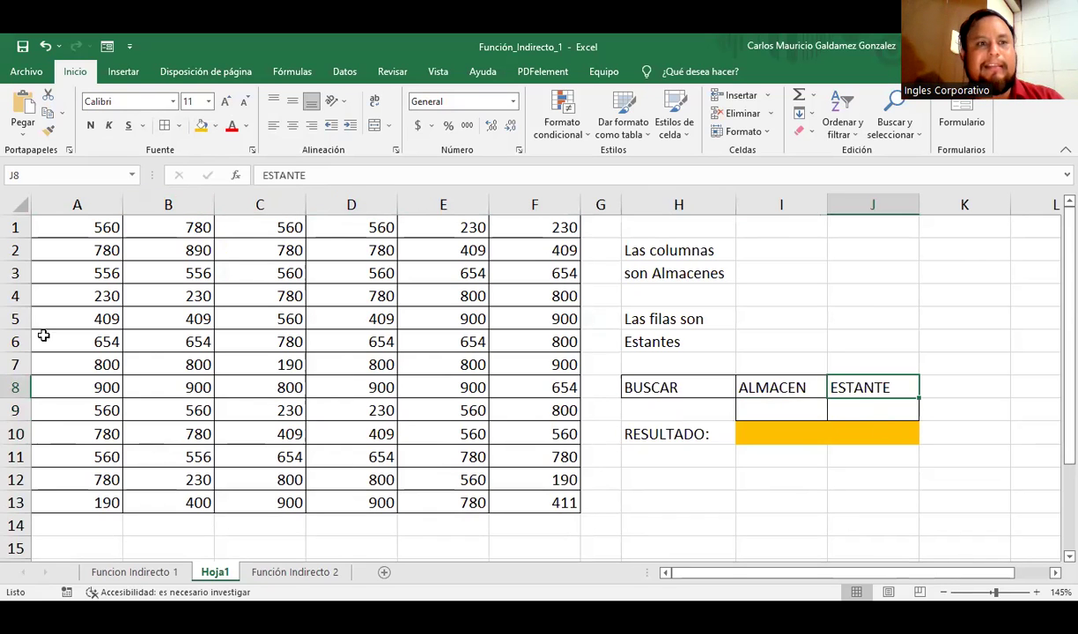
pyautogui.click(14, 227)
# Step: Fill cells H4 and H7, below the warehouse and shelf notes, with the same orange as the result cell
pyautogui.click(674, 300)
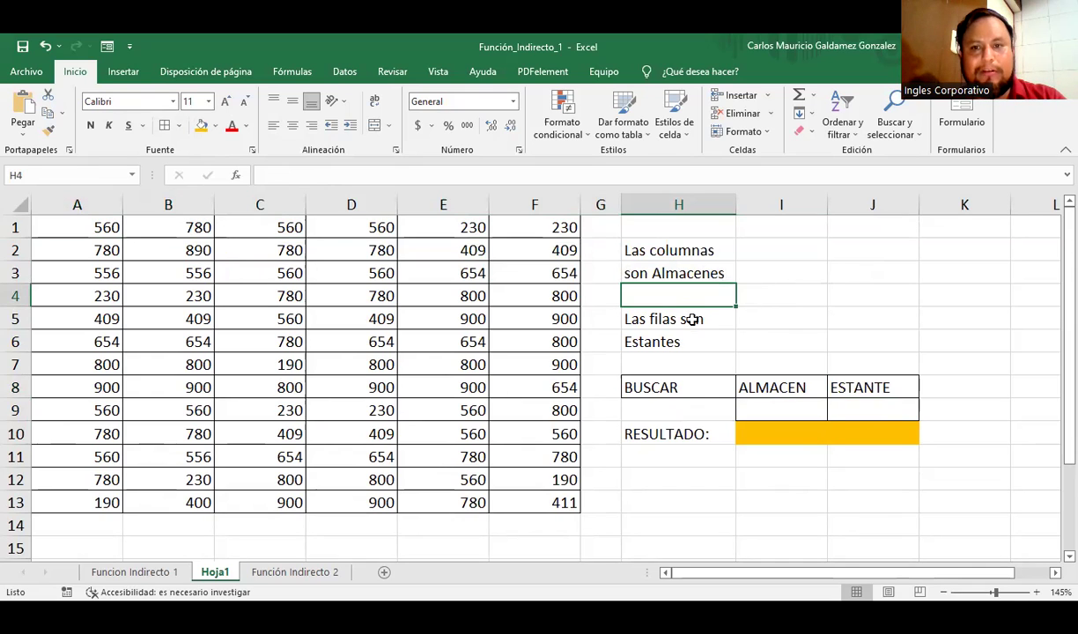
pyautogui.keyDown('ctrl'); pyautogui.click(639, 363); pyautogui.keyUp('ctrl')
pyautogui.click(200, 126)
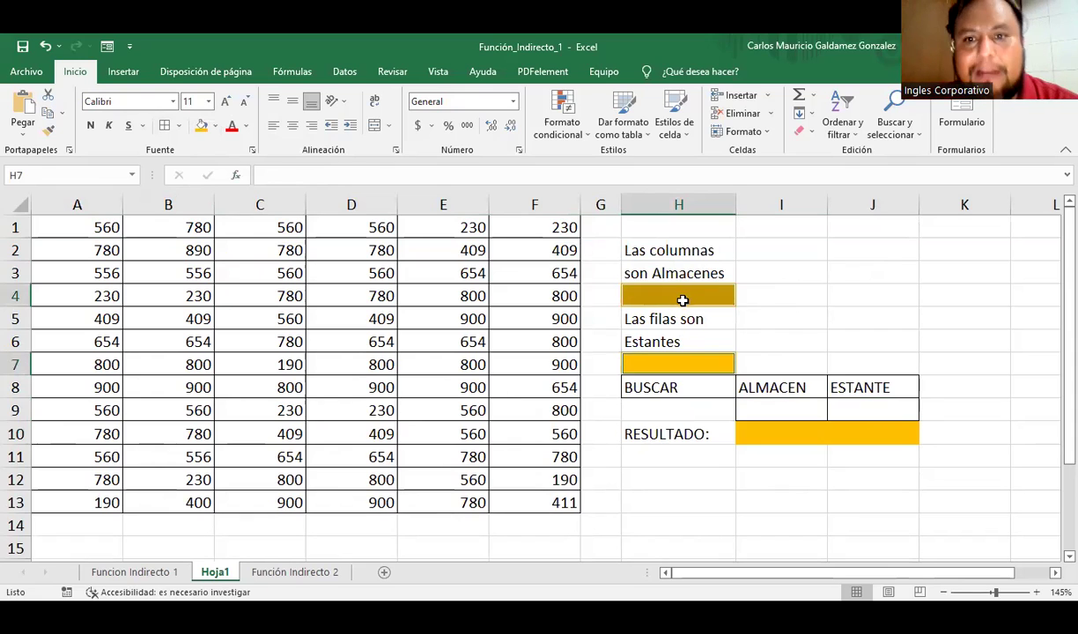
pyautogui.click(676, 359)
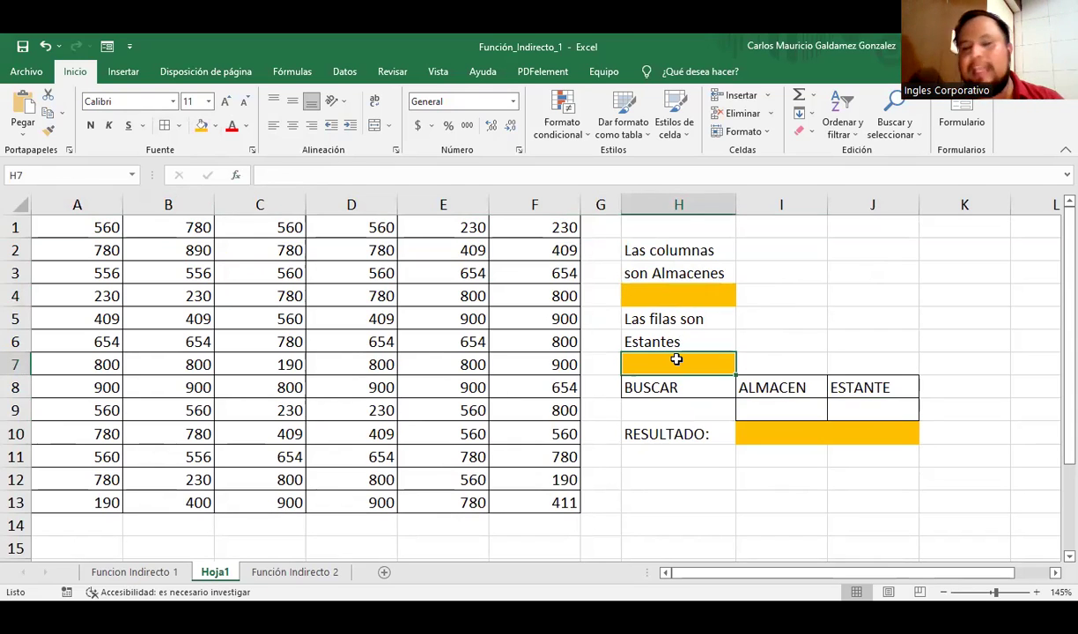
# Step: Enter the formula =INDIRECTO(I9&J9) in the merged result cell I10
pyautogui.click(751, 426)
pyautogui.click(753, 412)
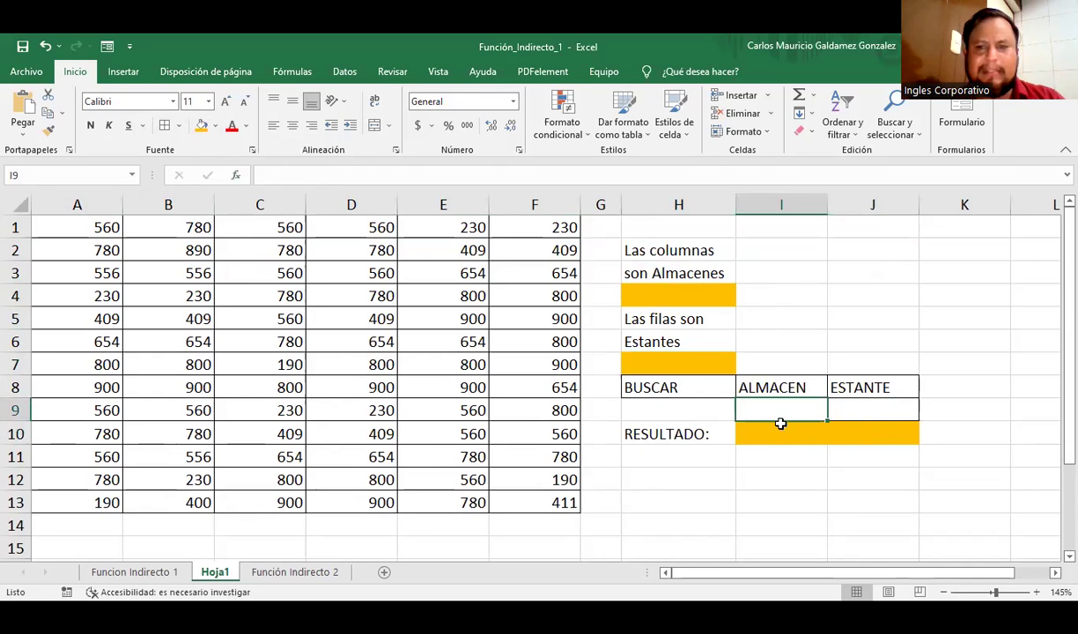
pyautogui.click(783, 427)
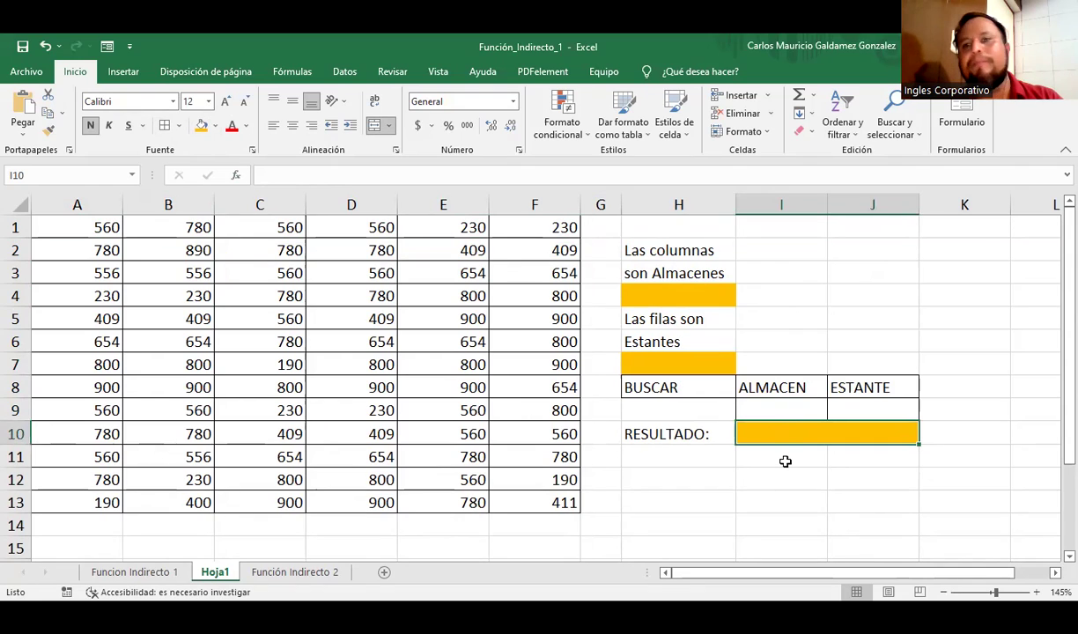
pyautogui.write('=')
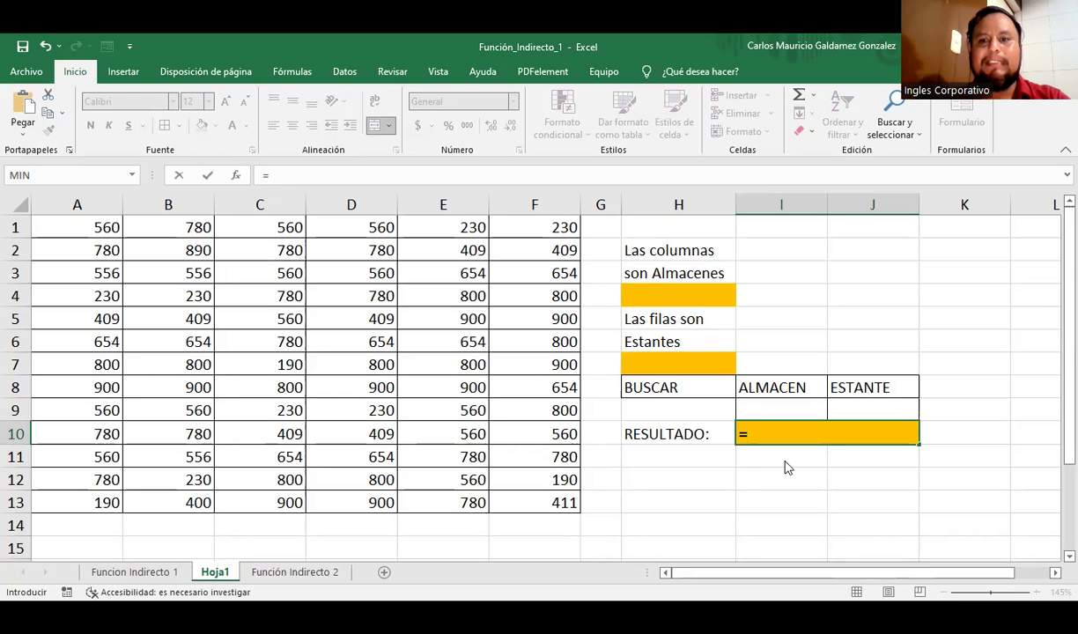
pyautogui.write('INDIRECTO(')
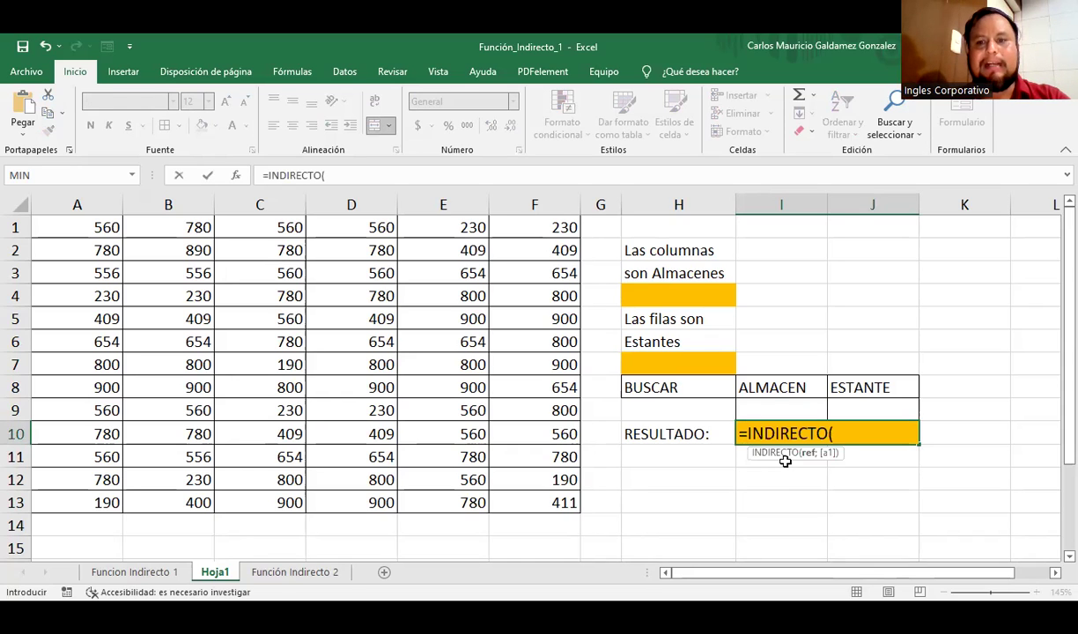
pyautogui.click(767, 408)
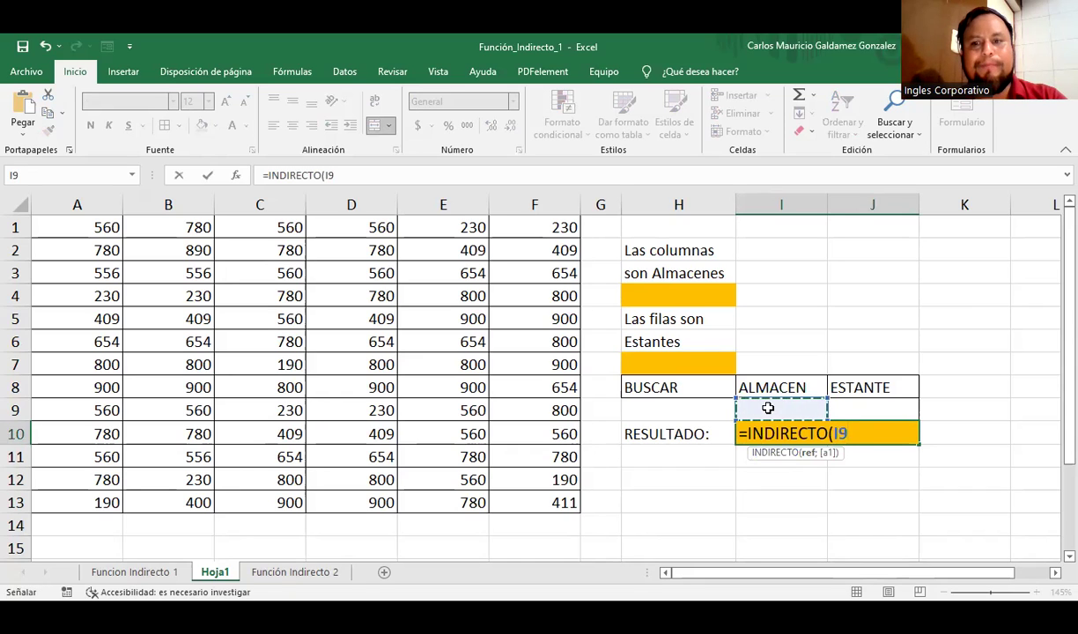
pyautogui.write('&')
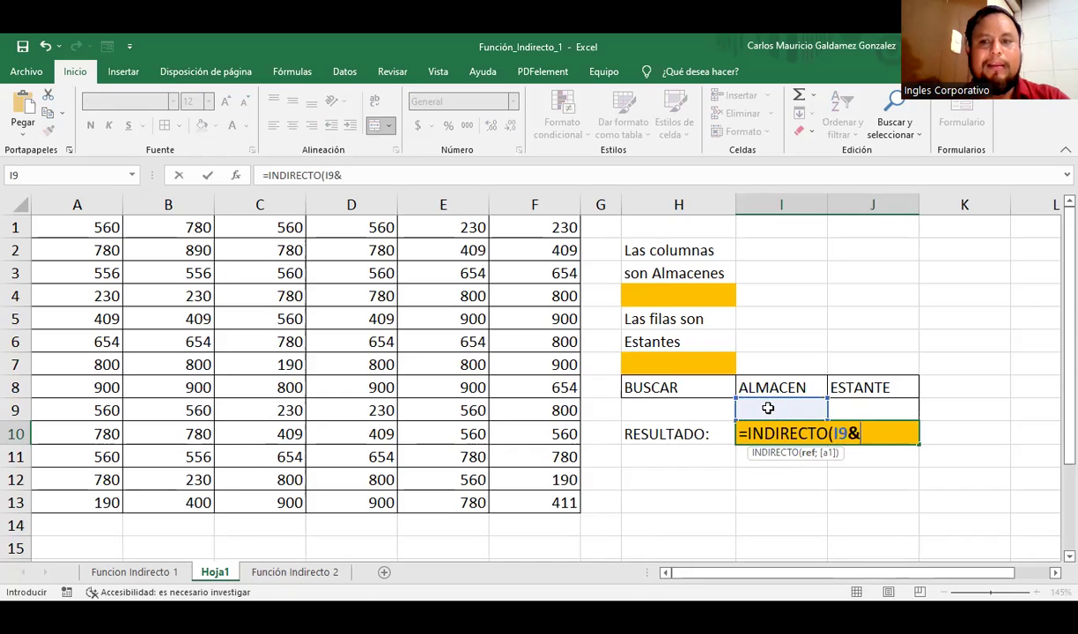
pyautogui.click(870, 403)
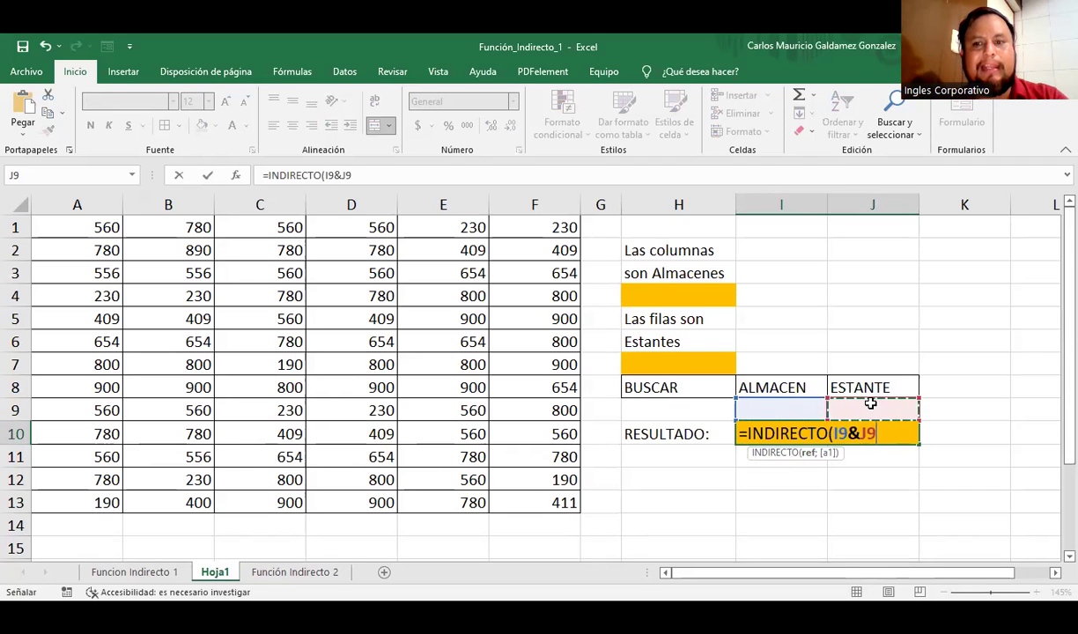
pyautogui.press('Return')
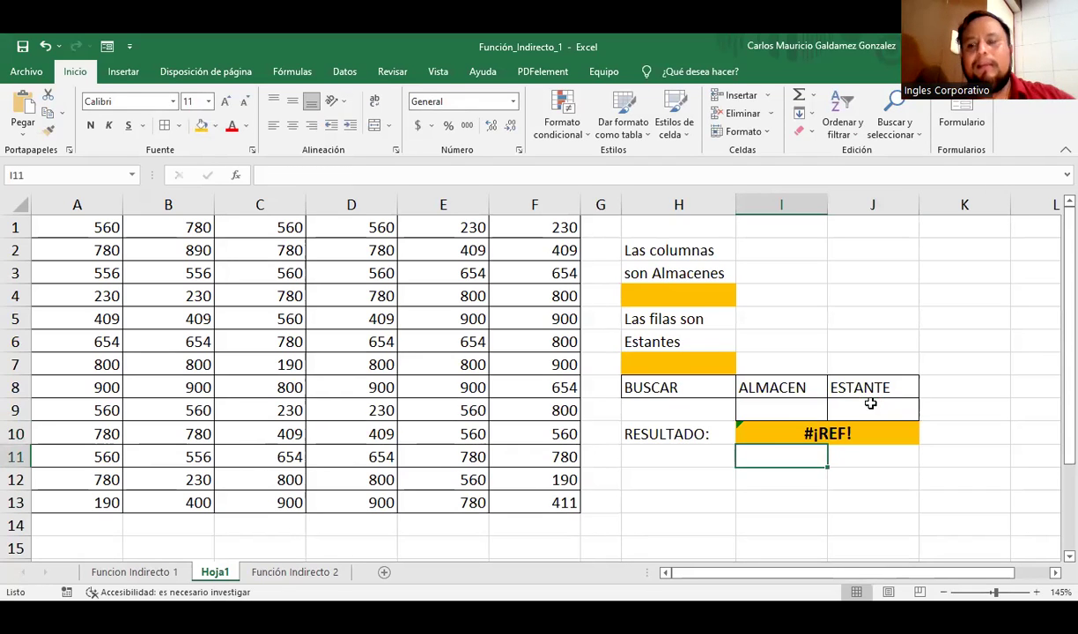
# Step: Review the formula in I10 and its input cells I9:J9, comparing them with inputs B1:B2 on sheet Funcion Indirecto 1
pyautogui.press('Up')
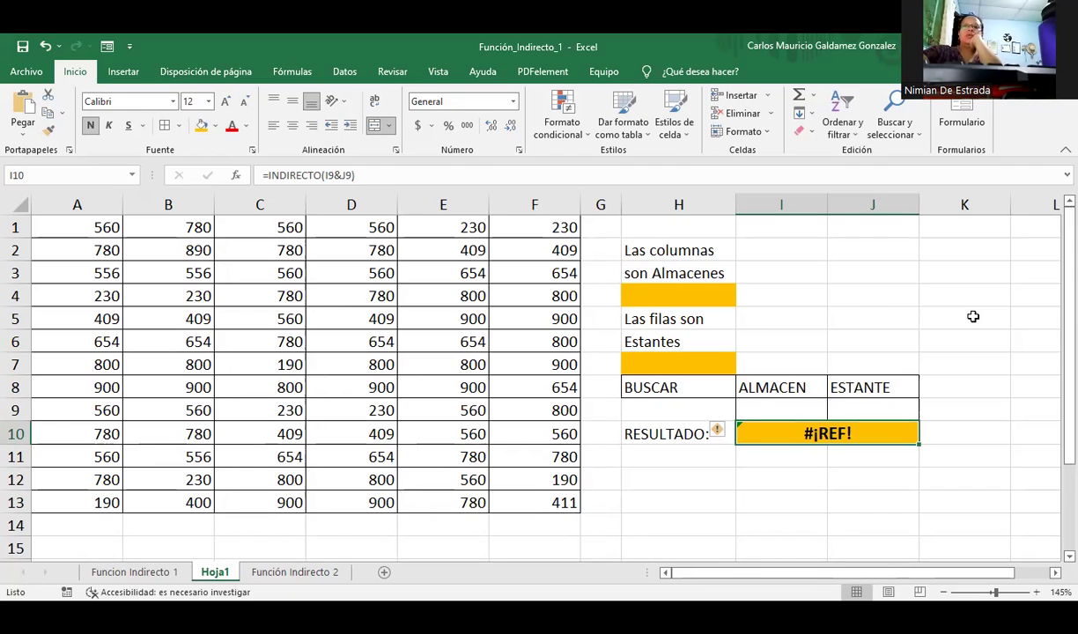
pyautogui.moveTo(771, 410); pyautogui.dragTo(847, 410)
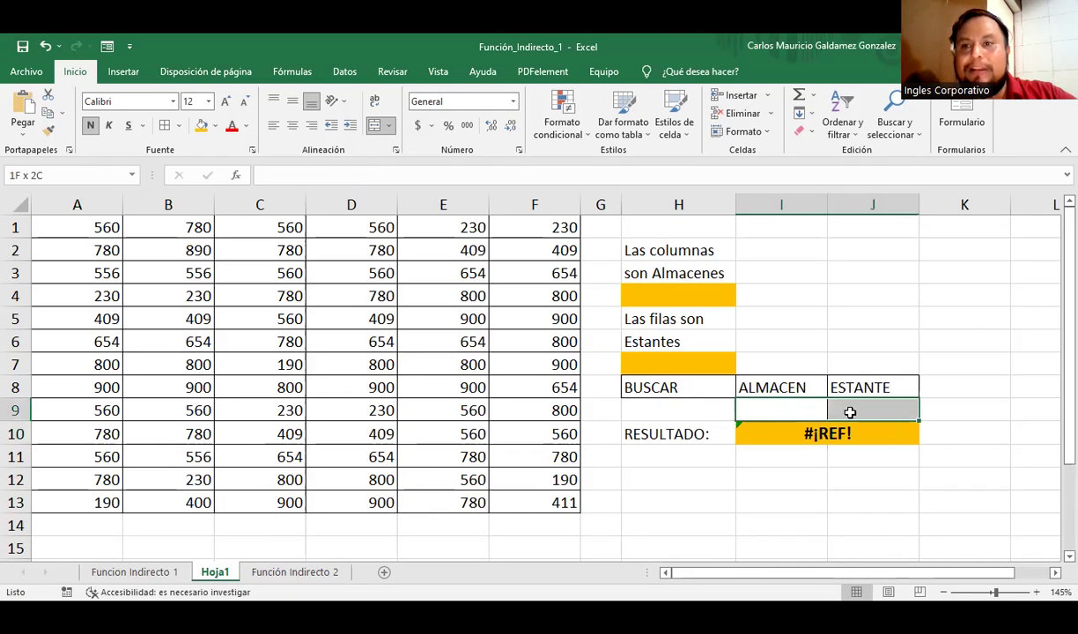
pyautogui.click(806, 433)
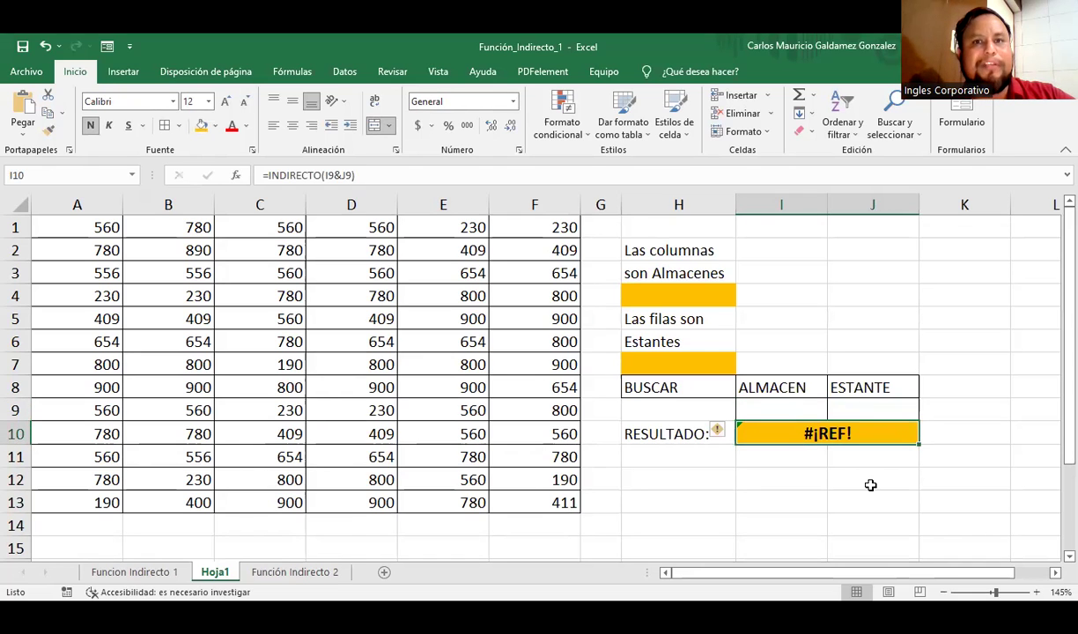
pyautogui.click(803, 408)
pyautogui.click(870, 412)
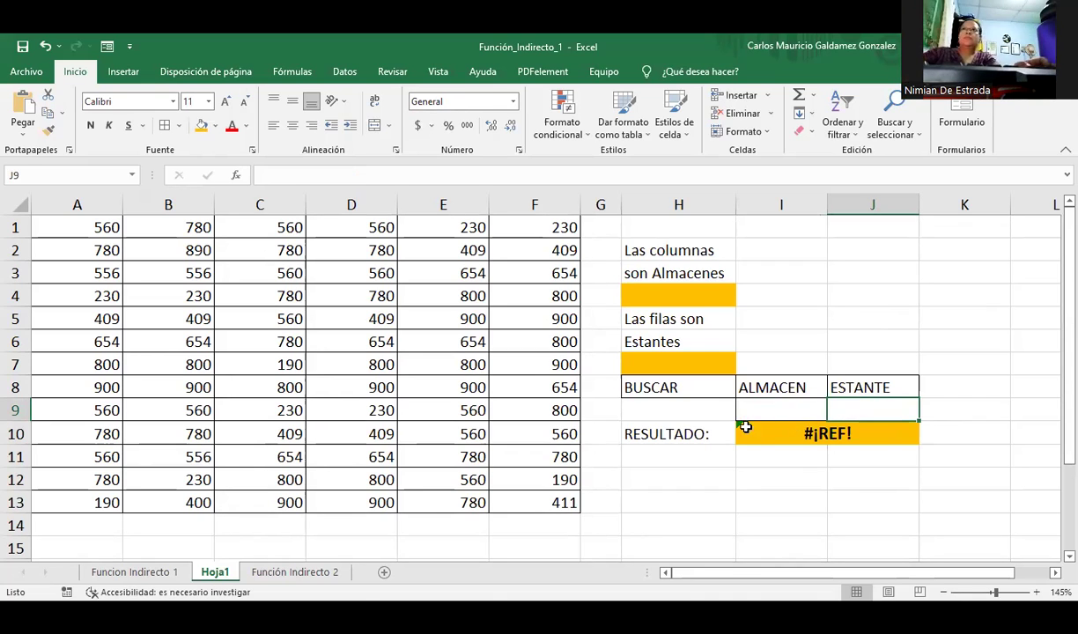
pyautogui.moveTo(770, 410); pyautogui.dragTo(842, 409)
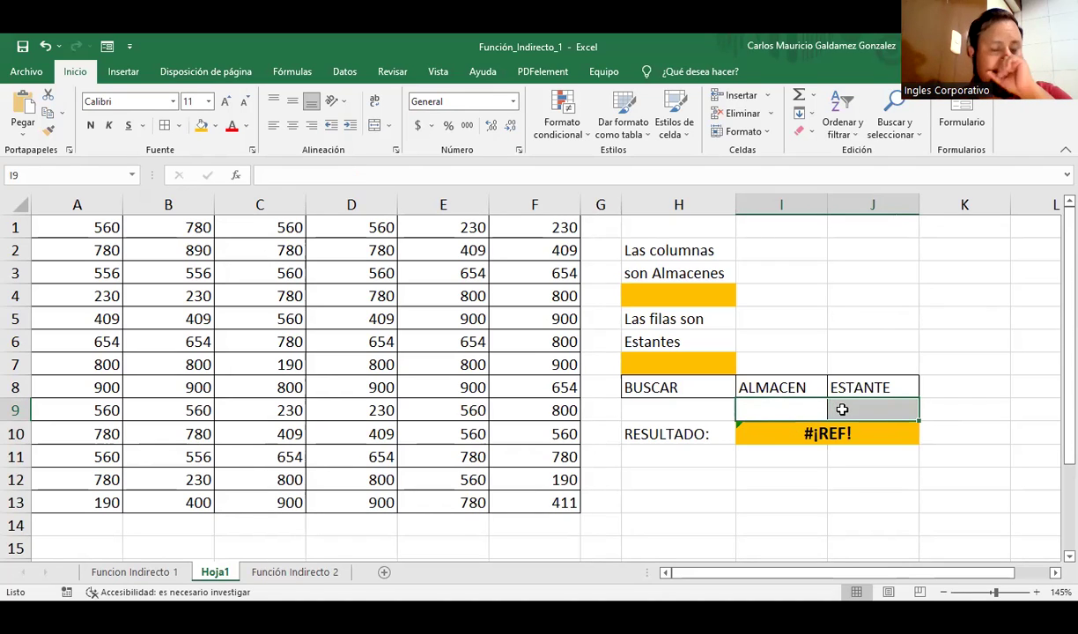
pyautogui.click(133, 571)
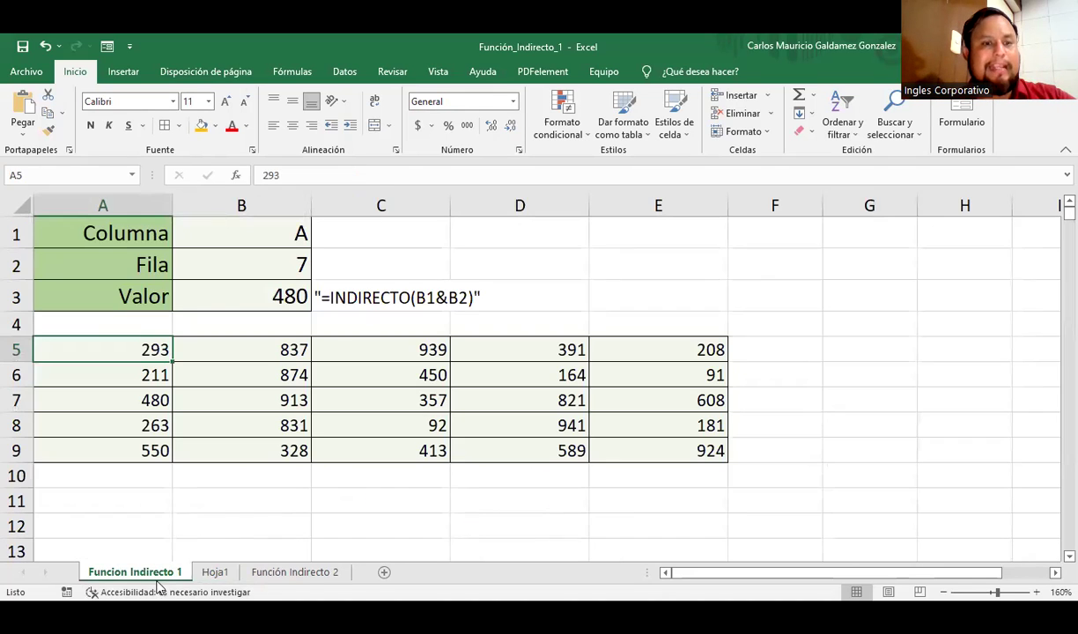
pyautogui.moveTo(224, 233); pyautogui.dragTo(225, 263)
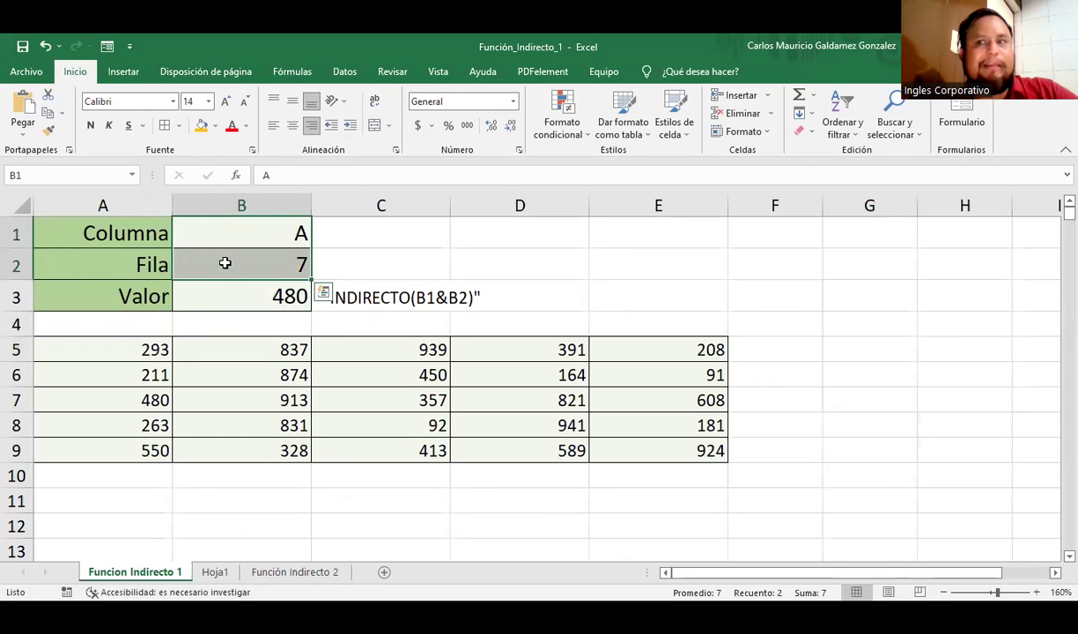
pyautogui.click(216, 571)
# Step: Test the lookup on Hoja1 with h as the ALMACEN in I9 and 19 as the ESTANTE in J9
pyautogui.click(800, 400)
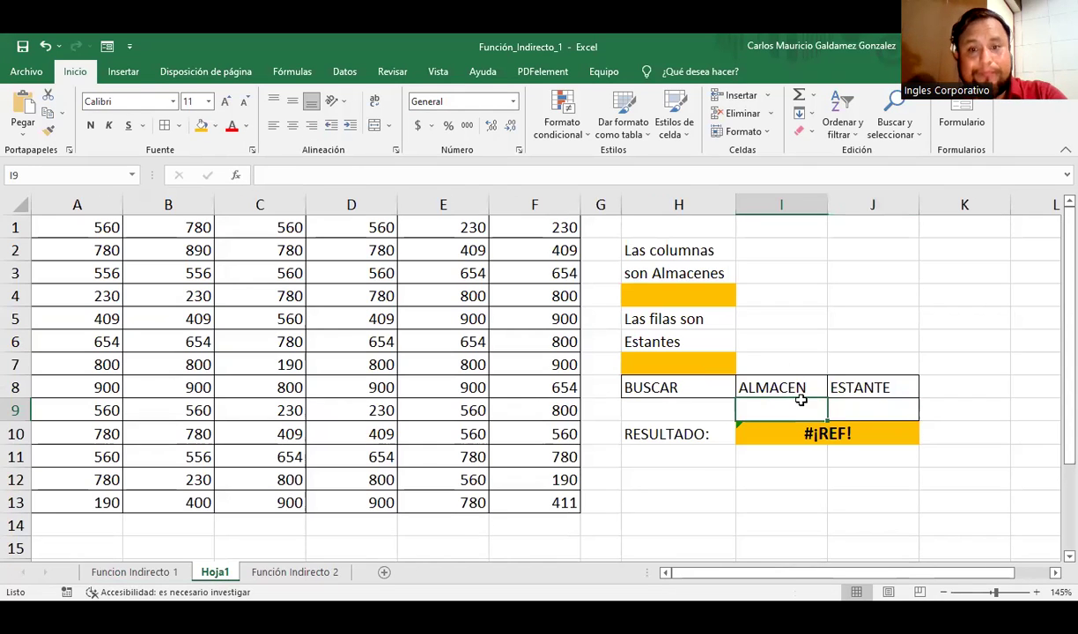
pyautogui.write('h')
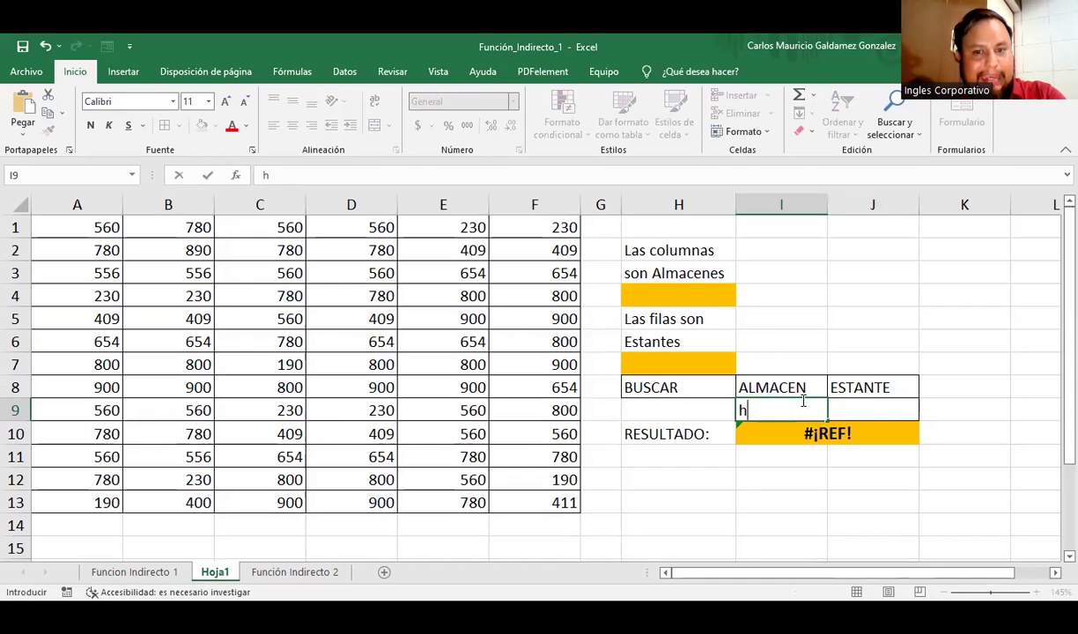
pyautogui.press('Tab')
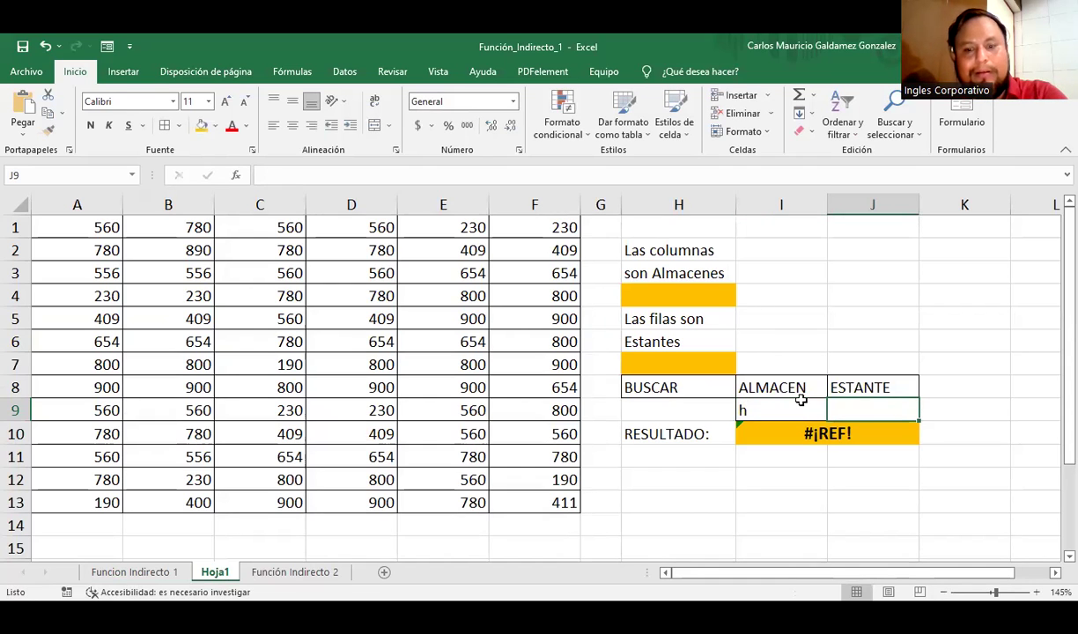
pyautogui.write('19')
pyautogui.press('Return')
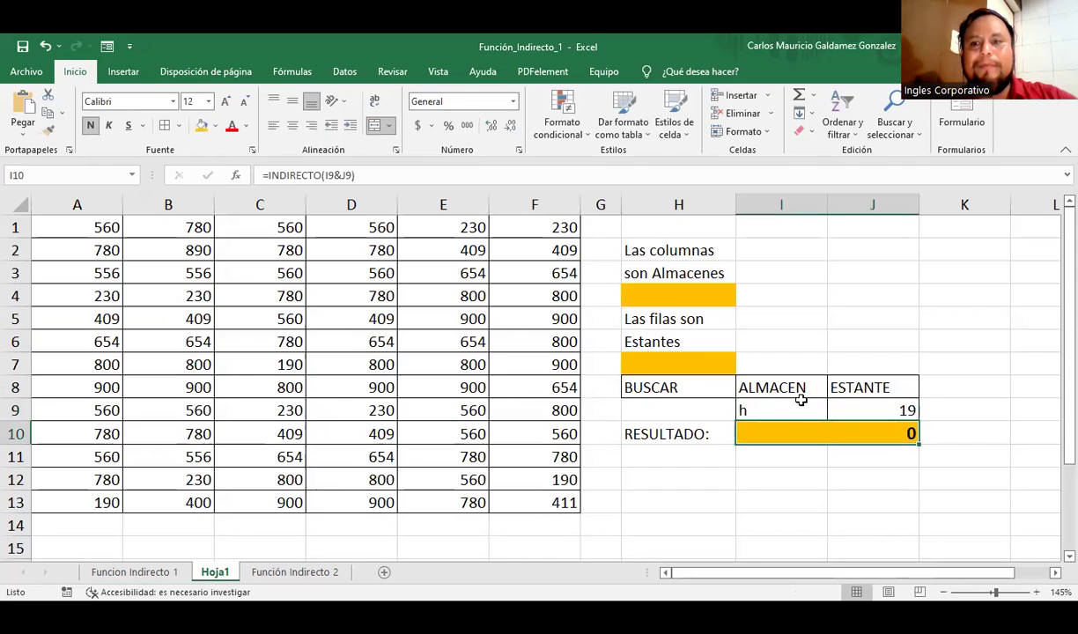
# Step: Compare the test inputs with the data range A1:F13 and clear cells I9:J9
pyautogui.moveTo(779, 411); pyautogui.dragTo(885, 412)
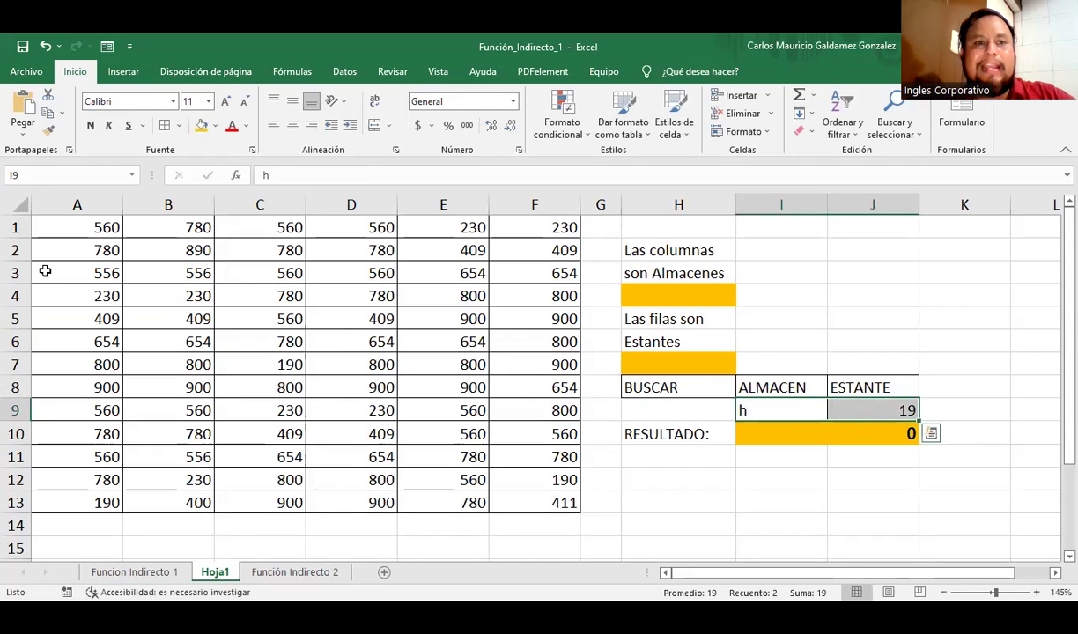
pyautogui.moveTo(41, 228); pyautogui.dragTo(508, 502)
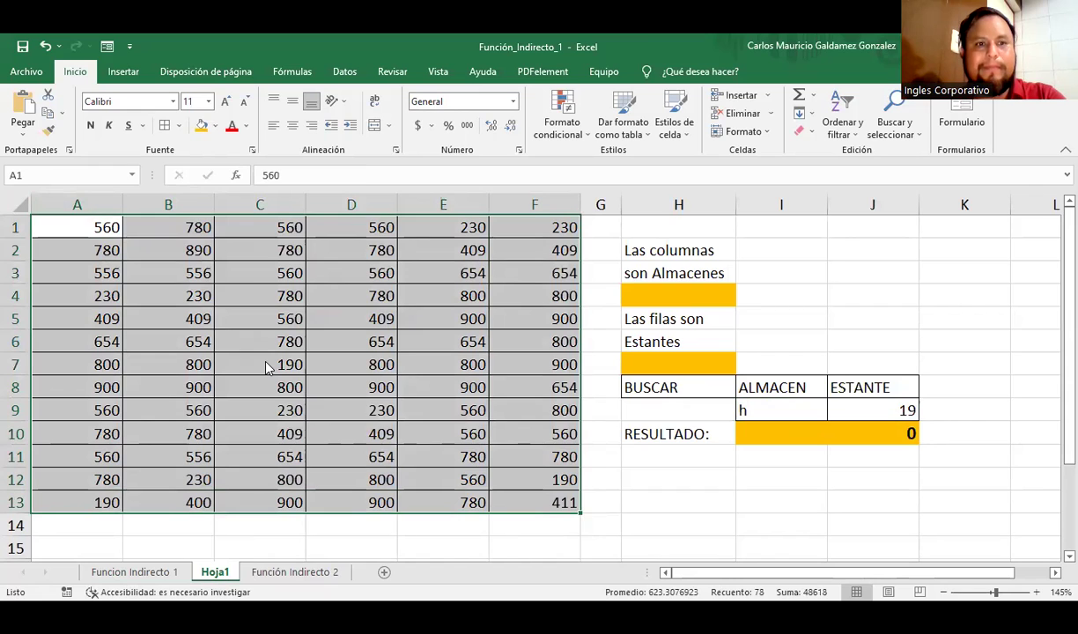
pyautogui.click(202, 321)
pyautogui.moveTo(110, 227); pyautogui.dragTo(537, 494)
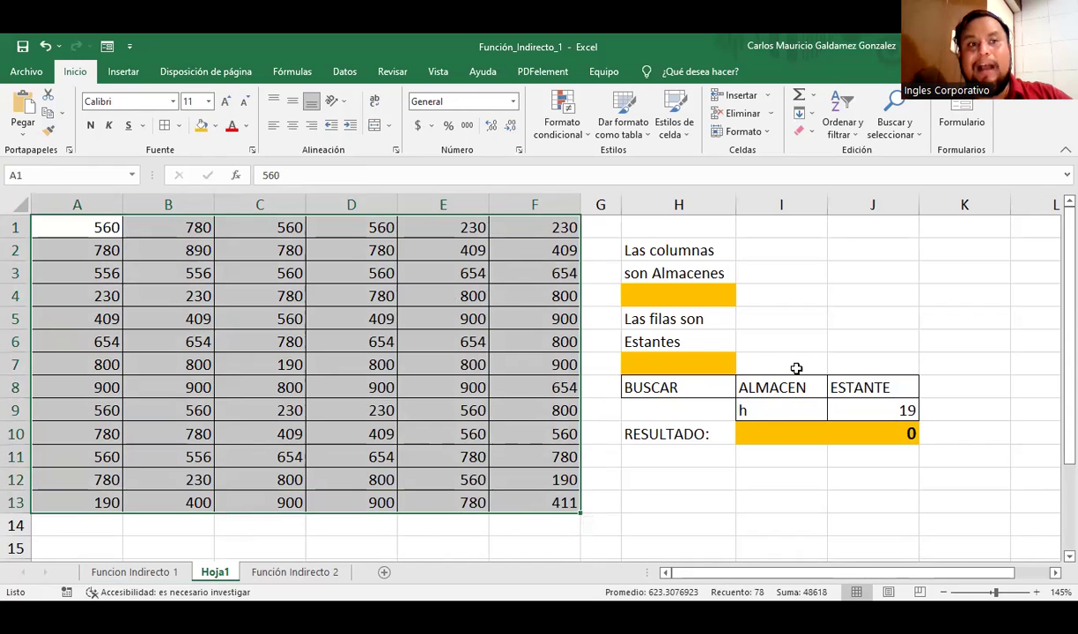
pyautogui.click(755, 410)
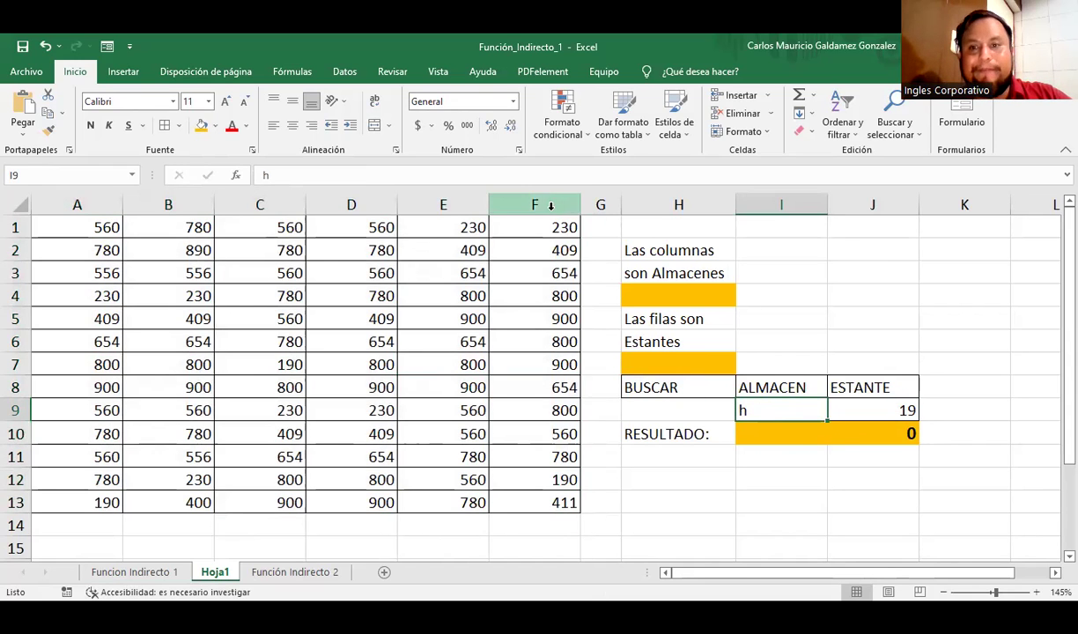
pyautogui.click(872, 415)
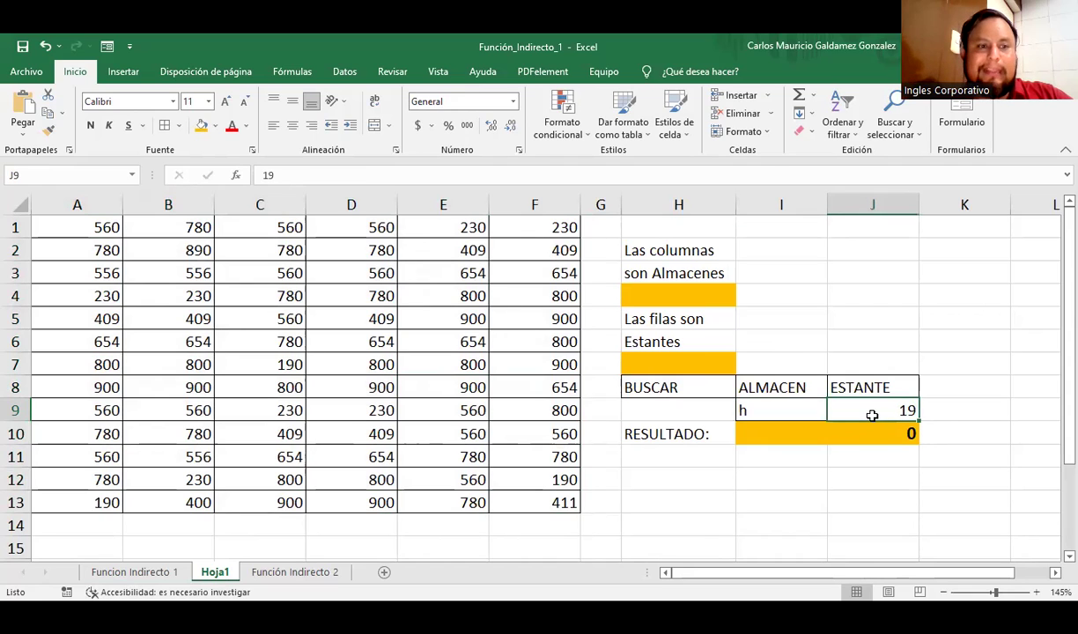
pyautogui.moveTo(755, 398); pyautogui.dragTo(856, 410)
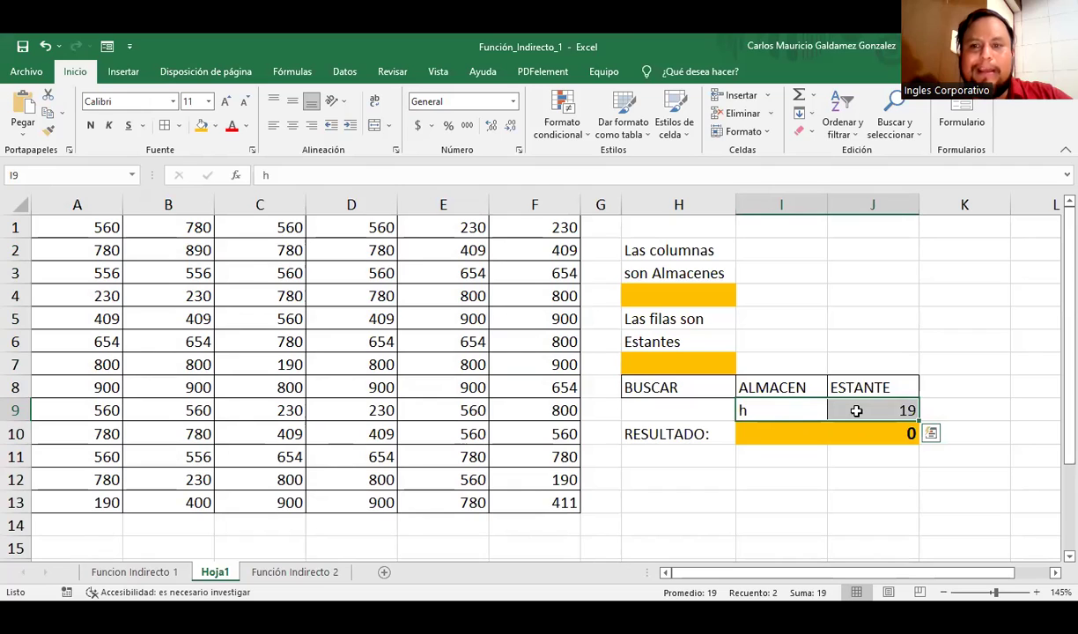
pyautogui.press('Delete')
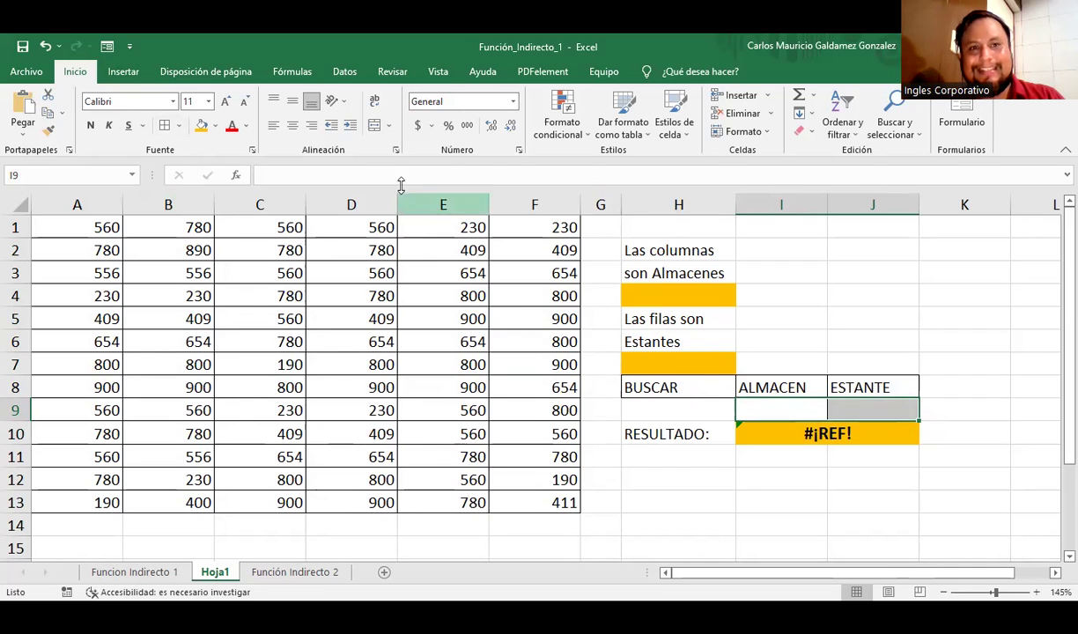
# Step: Add list-type data validation to the ALMACEN cell I9 with the source A,B,C,D,E,F and check its choices
pyautogui.click(755, 414)
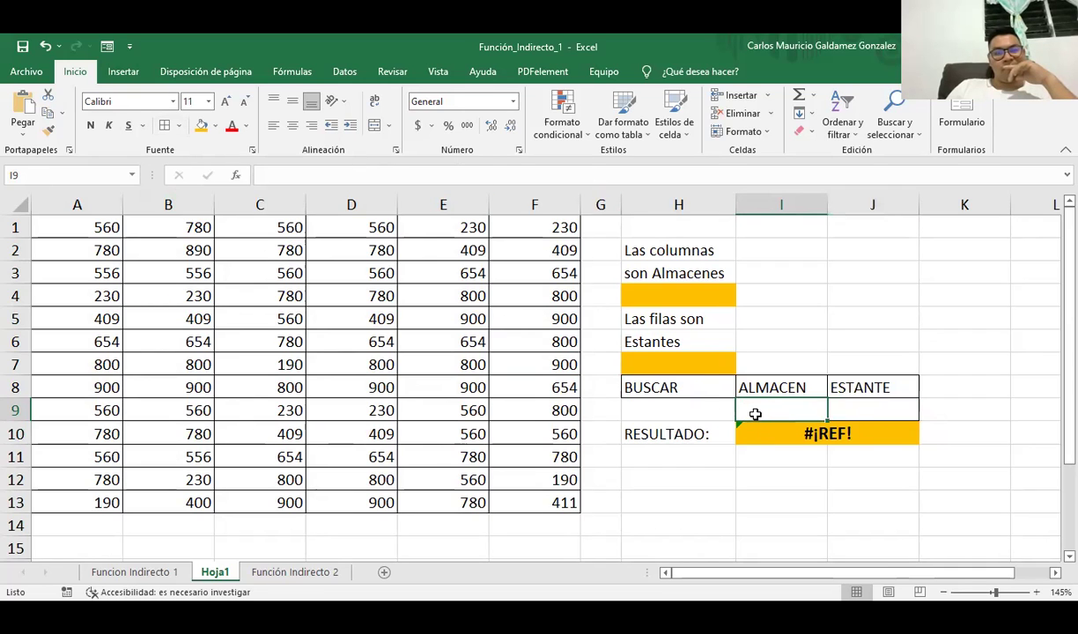
pyautogui.scroll(-2, 242, 132)
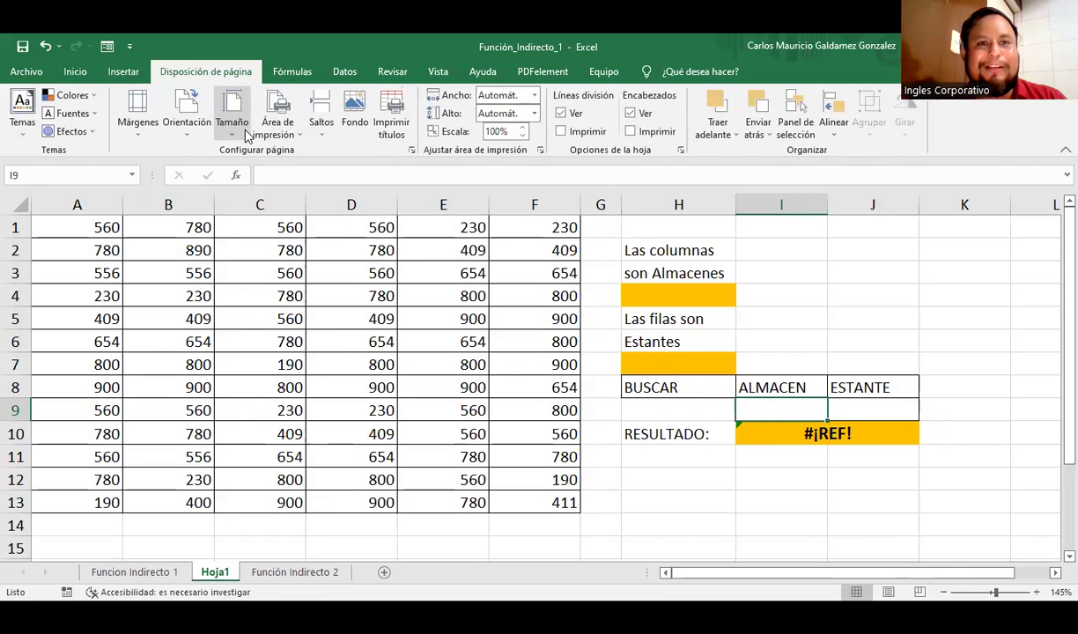
pyautogui.scroll(-2, 247, 135)
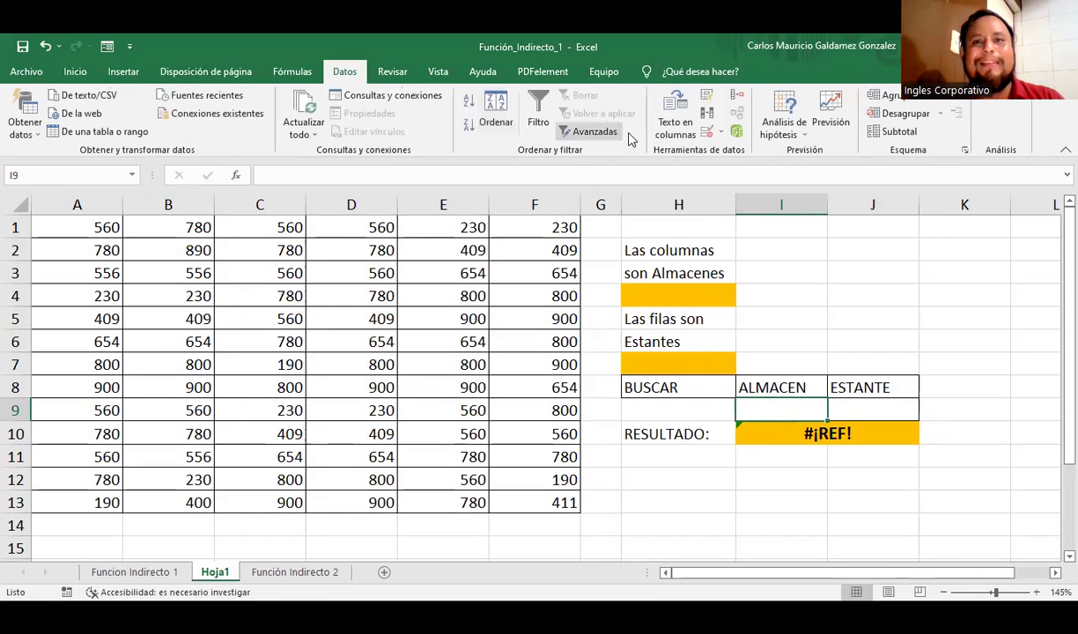
pyautogui.click(708, 136)
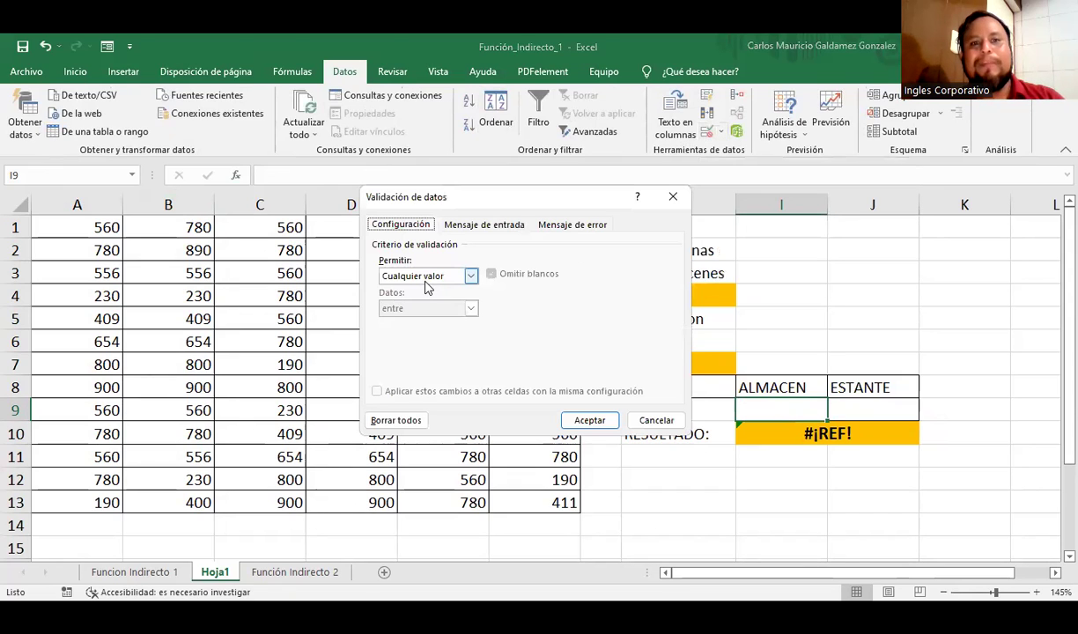
pyautogui.click(412, 275)
pyautogui.click(434, 323)
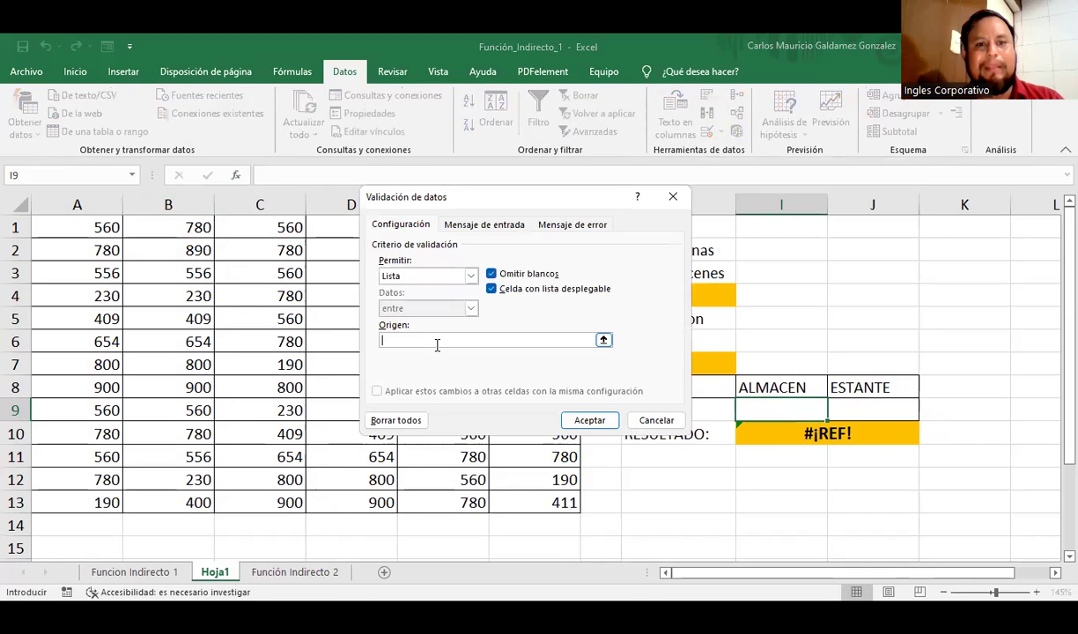
pyautogui.click(437, 345)
pyautogui.write('A,B,C,D,E,F')
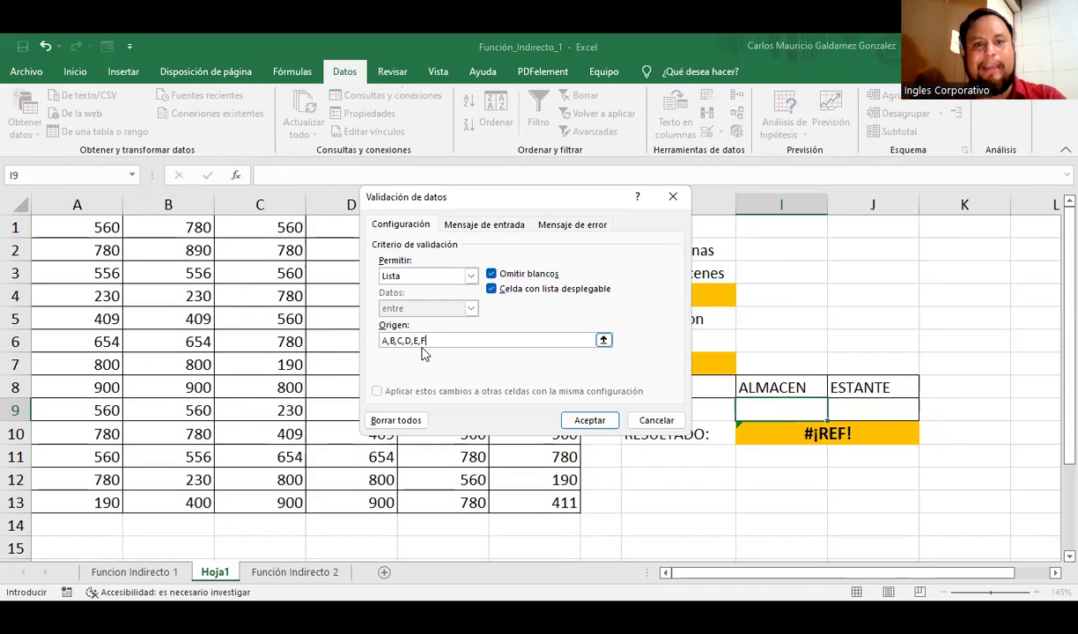
pyautogui.moveTo(702, 233); pyautogui.dragTo(701, 233)
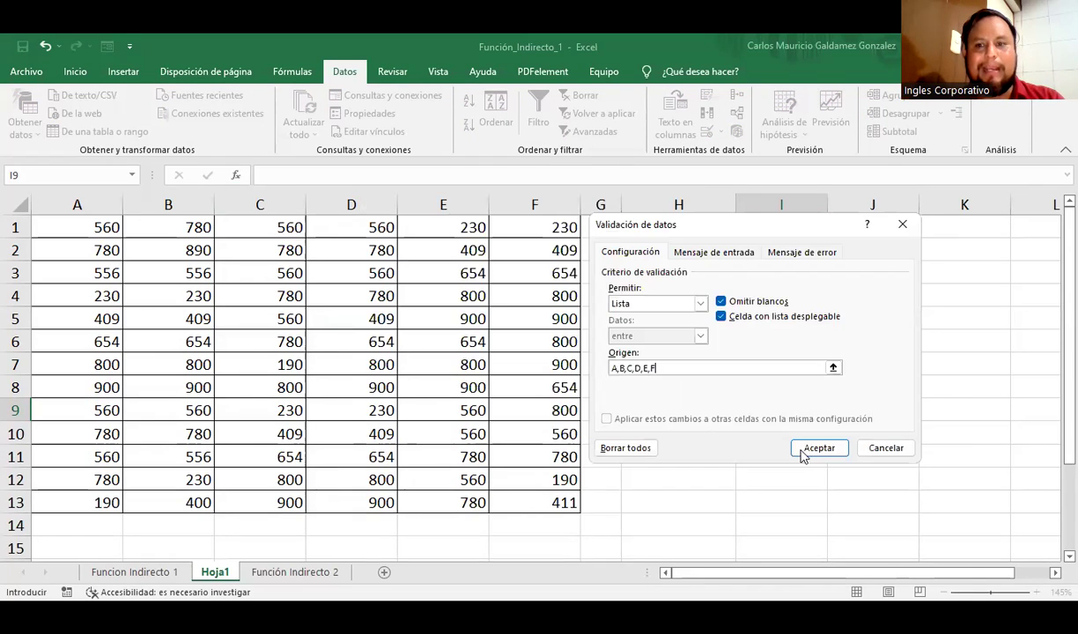
pyautogui.click(809, 450)
pyautogui.click(833, 413)
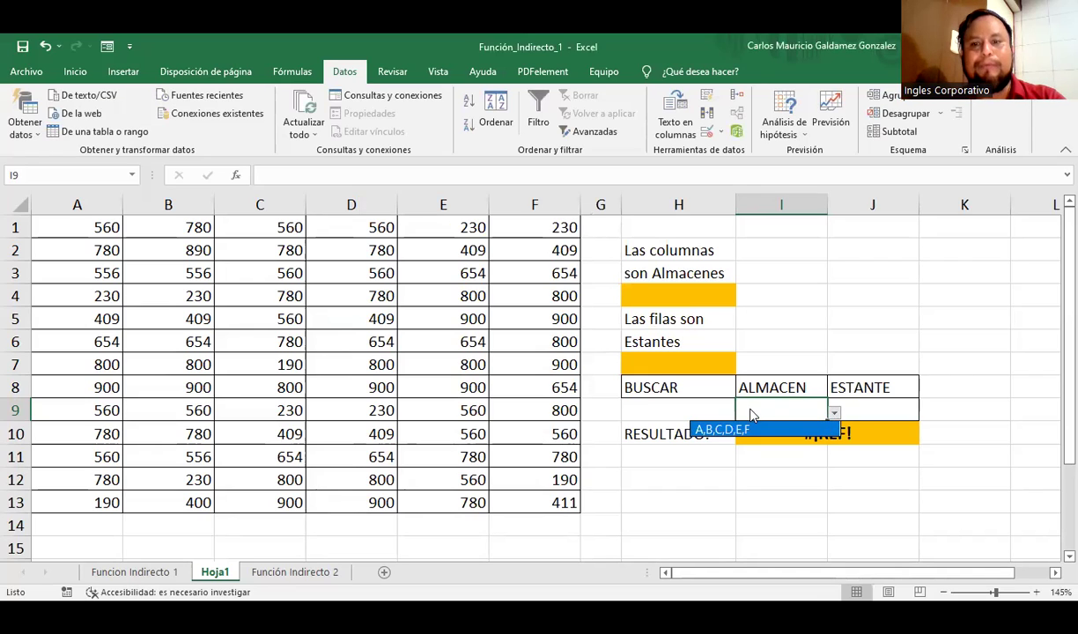
# Step: Change the list validation source of the ALMACEN cell I9 to A;B;C;D;E;F and check its choices
pyautogui.click(685, 128)
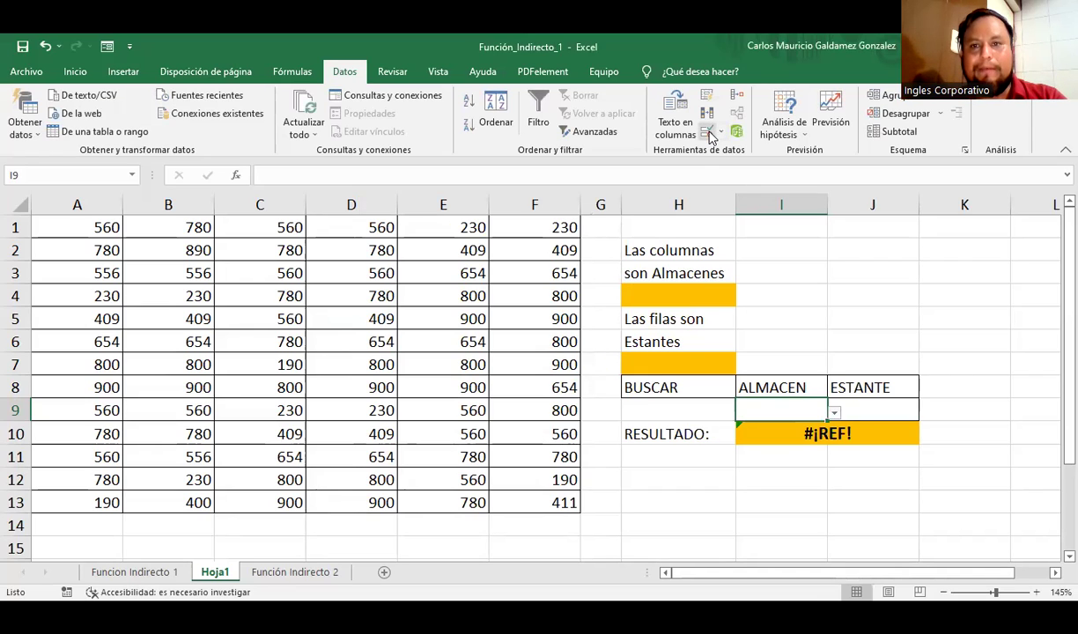
pyautogui.click(709, 132)
pyautogui.hotkey('ctrl', 'a')
pyautogui.write('A')
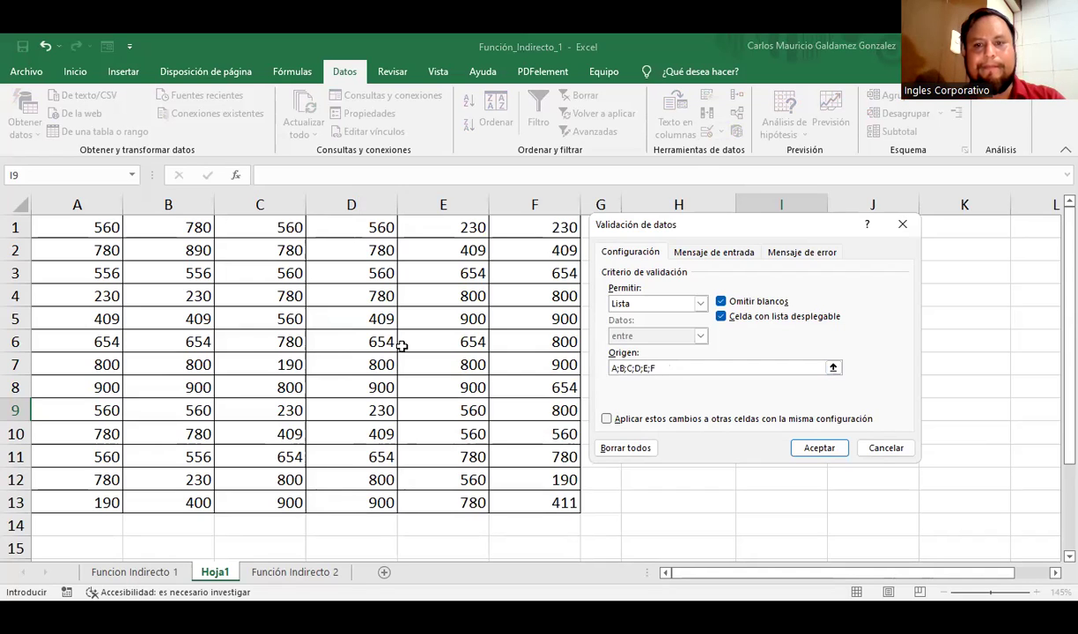
pyautogui.press('Return')
pyautogui.click(833, 413)
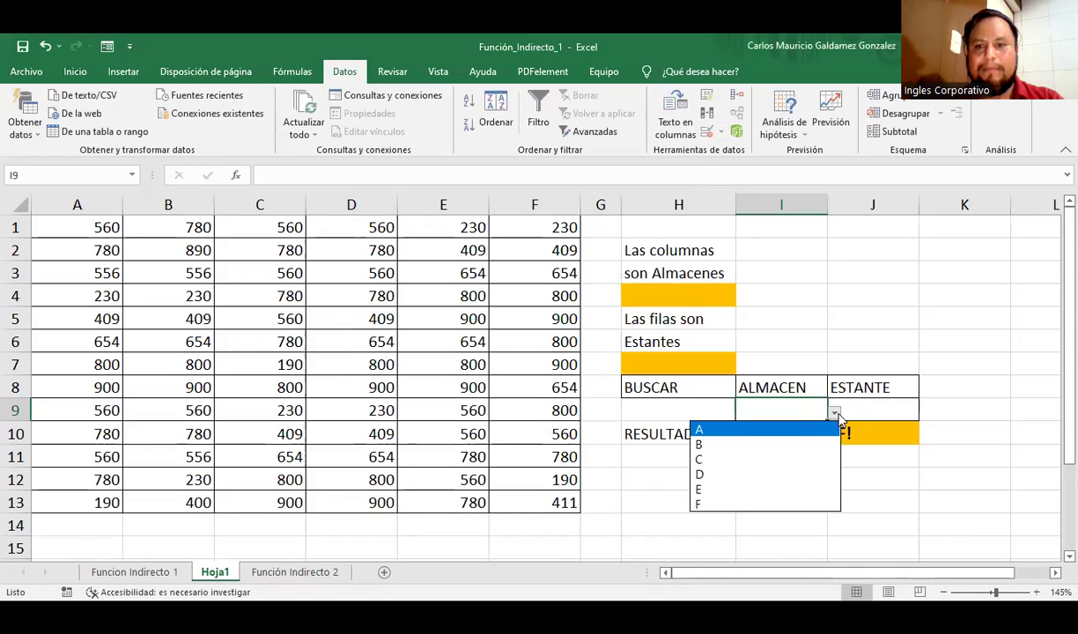
pyautogui.click(885, 398)
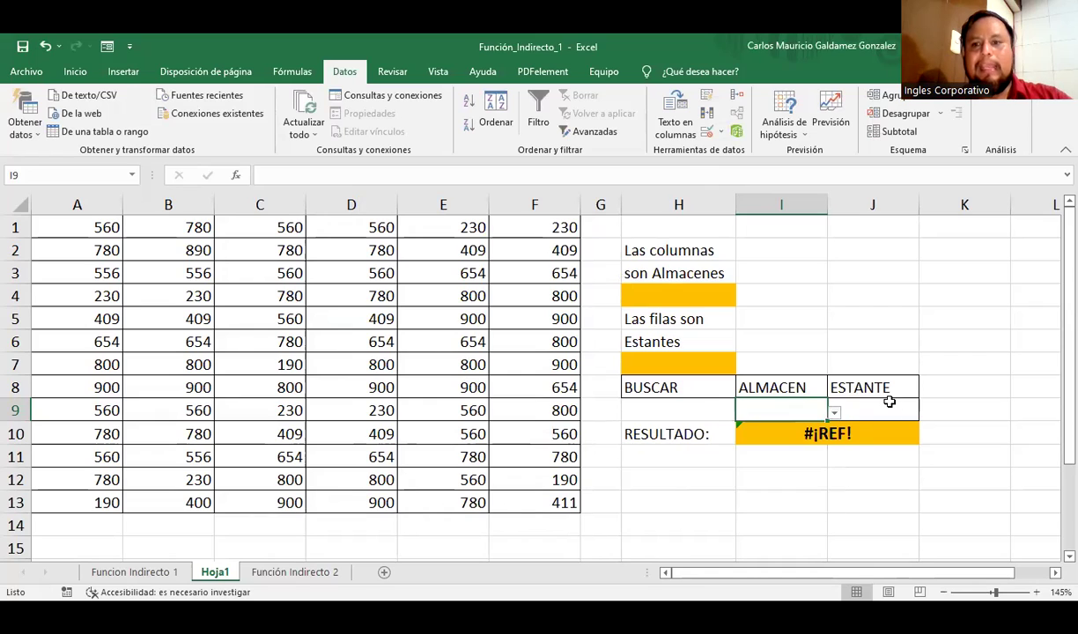
# Step: Start a list-type data validation for the ESTANTE cell J9
pyautogui.click(889, 401)
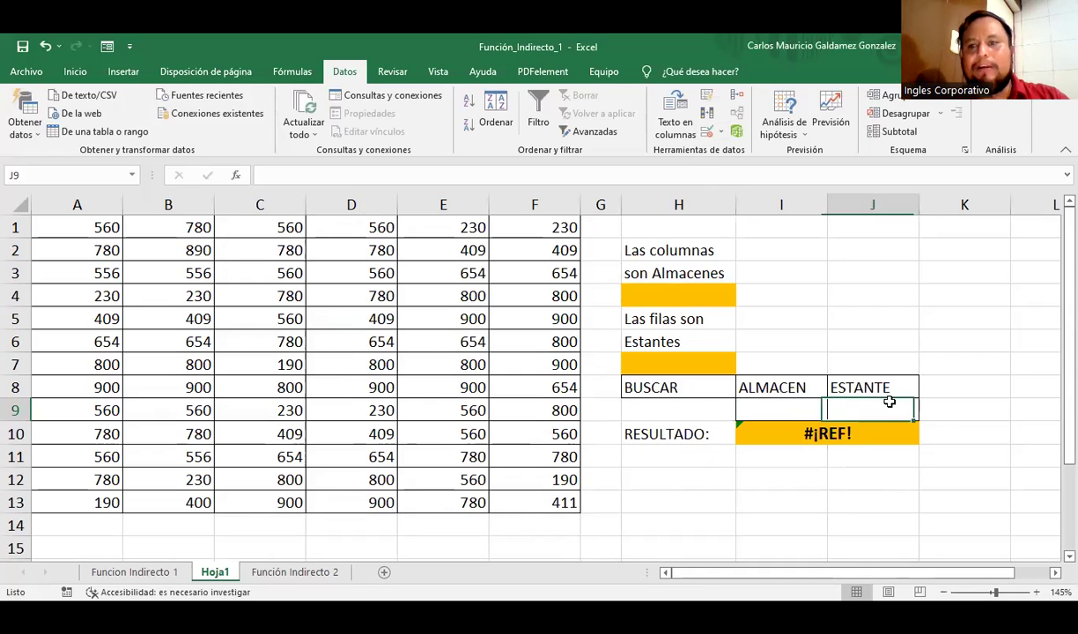
pyautogui.click(707, 133)
pyautogui.click(699, 303)
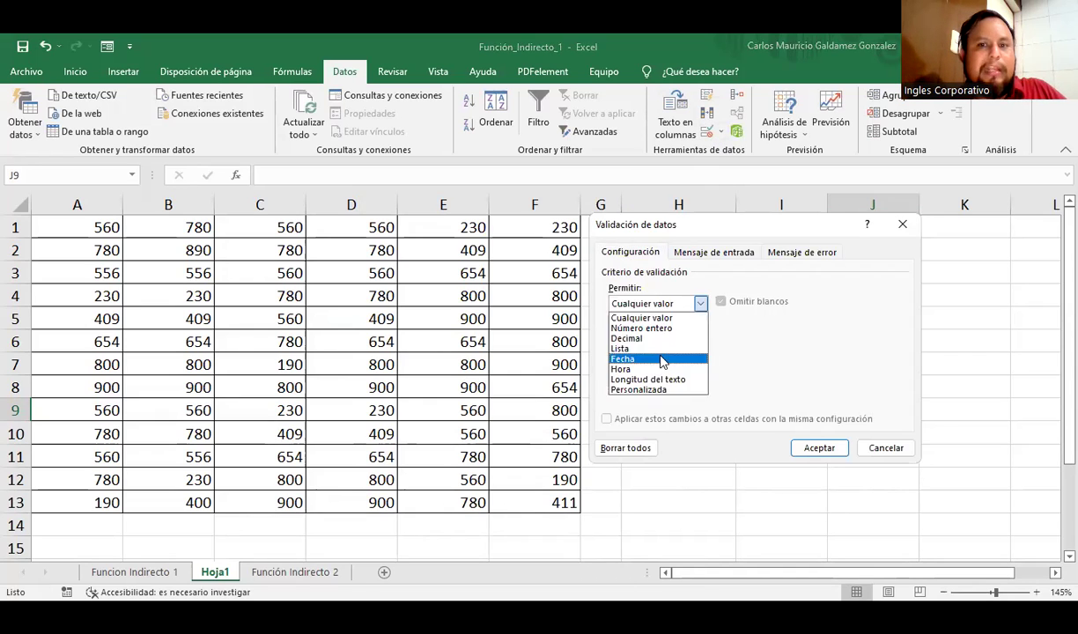
pyautogui.click(661, 350)
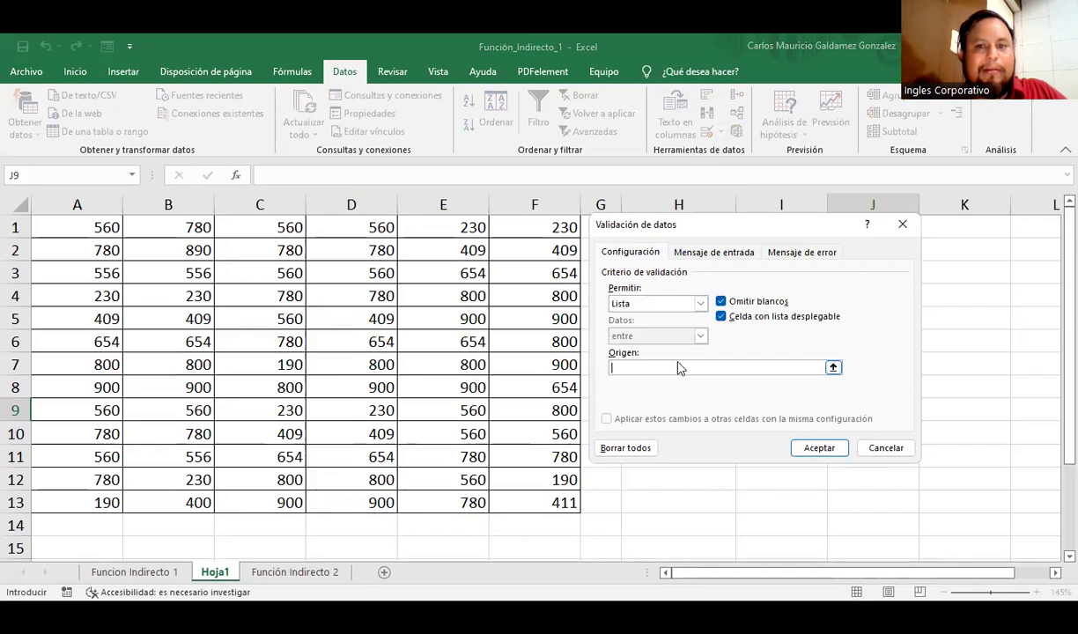
pyautogui.write('1,2,3,4,5,6,7,8,9')
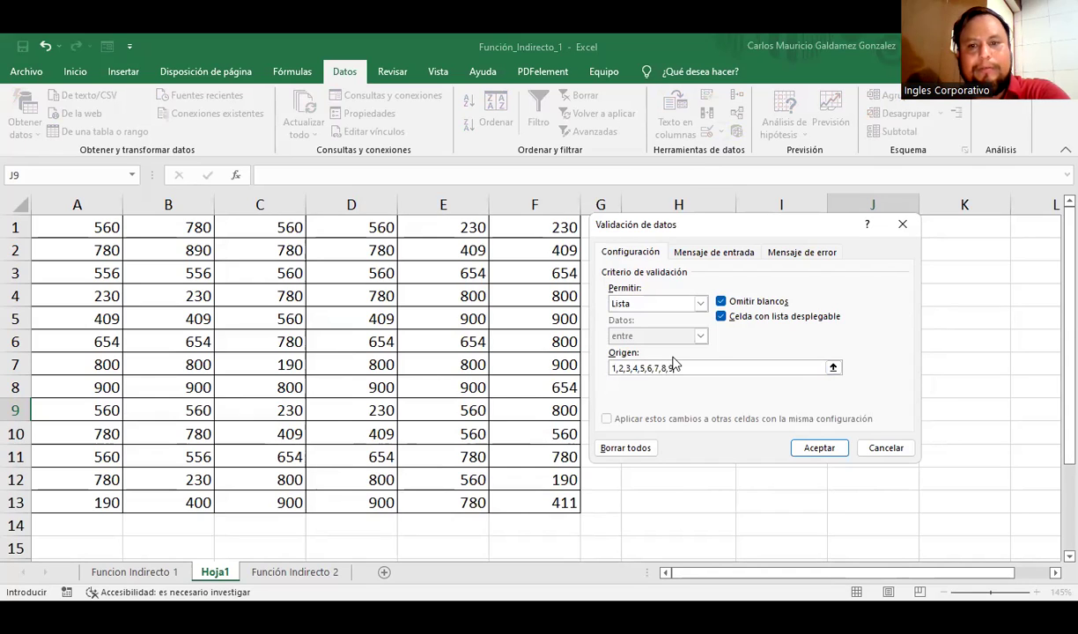
pyautogui.press('BackSpace')
pyautogui.press('BackSpace')
pyautogui.press('BackSpace')
pyautogui.press('BackSpace')
pyautogui.press('BackSpace')
pyautogui.press('BackSpace')
pyautogui.press('BackSpace')
pyautogui.press('BackSpace')
pyautogui.press('BackSpace')
pyautogui.press('BackSpace')
pyautogui.press('BackSpace')
pyautogui.press('BackSpace')
pyautogui.press('BackSpace')
pyautogui.press('BackSpace')
pyautogui.press('BackSpace')
pyautogui.press('BackSpace')
pyautogui.press('BackSpace')
pyautogui.press('BackSpace')
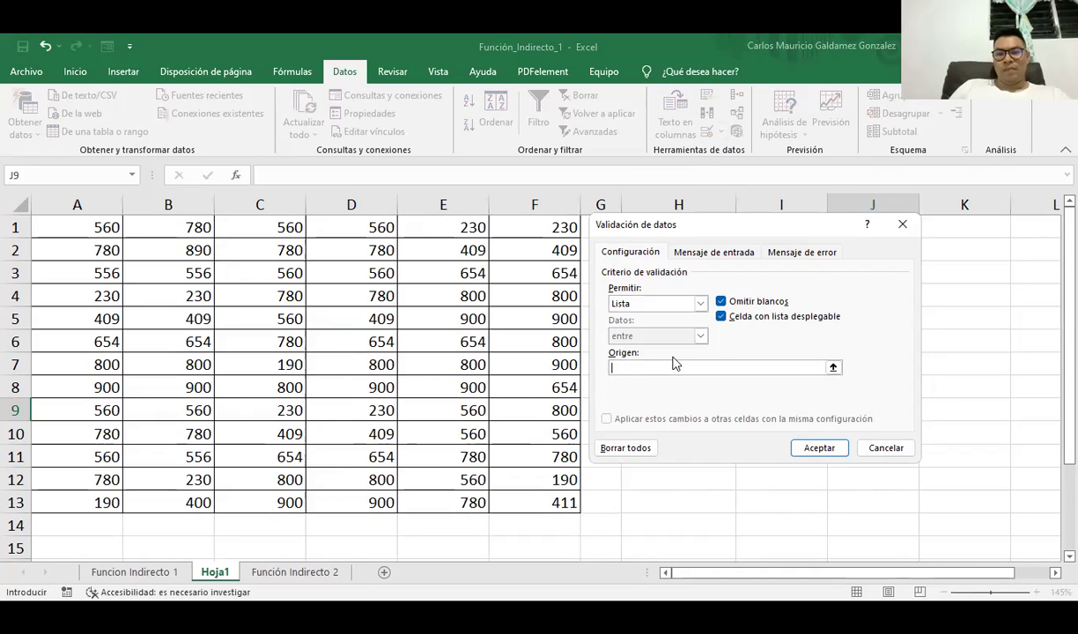
# Step: Enter 1;2;3;4;5;6;7;8;9;10;11;12;13 as the list source for J9 and apply the validation
pyautogui.write('1,')
pyautogui.write('2;3;4;5;6;7;8;9;10;11;12;13')
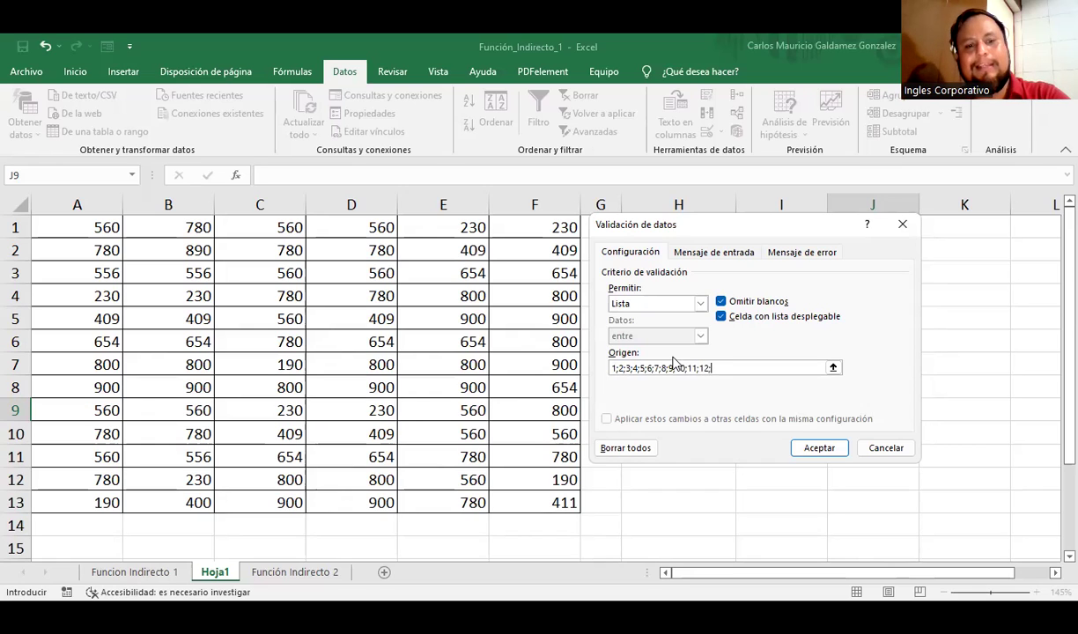
pyautogui.click(812, 451)
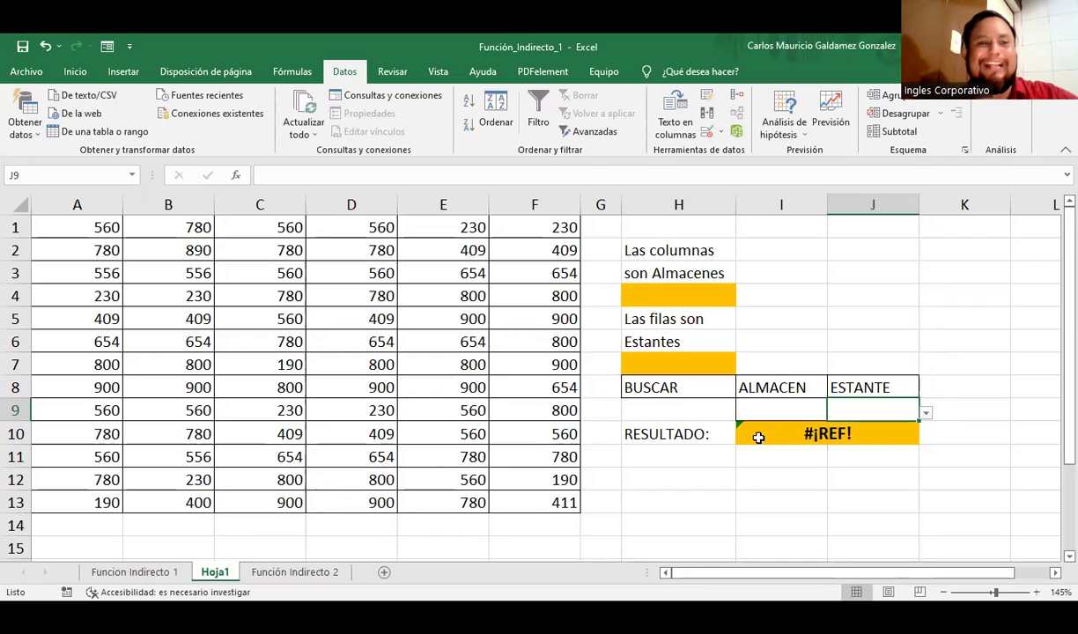
# Step: Rename the sheet Hoja1 as Ejercicio
pyautogui.doubleClick(220, 572)
pyautogui.write('Ejercicio')
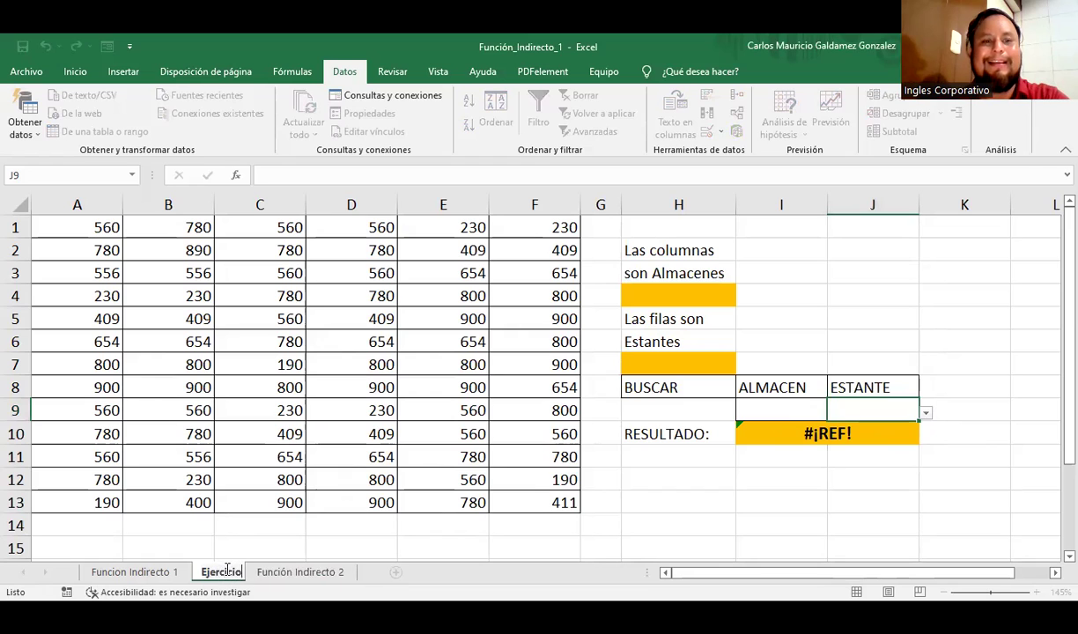
pyautogui.press('Return')
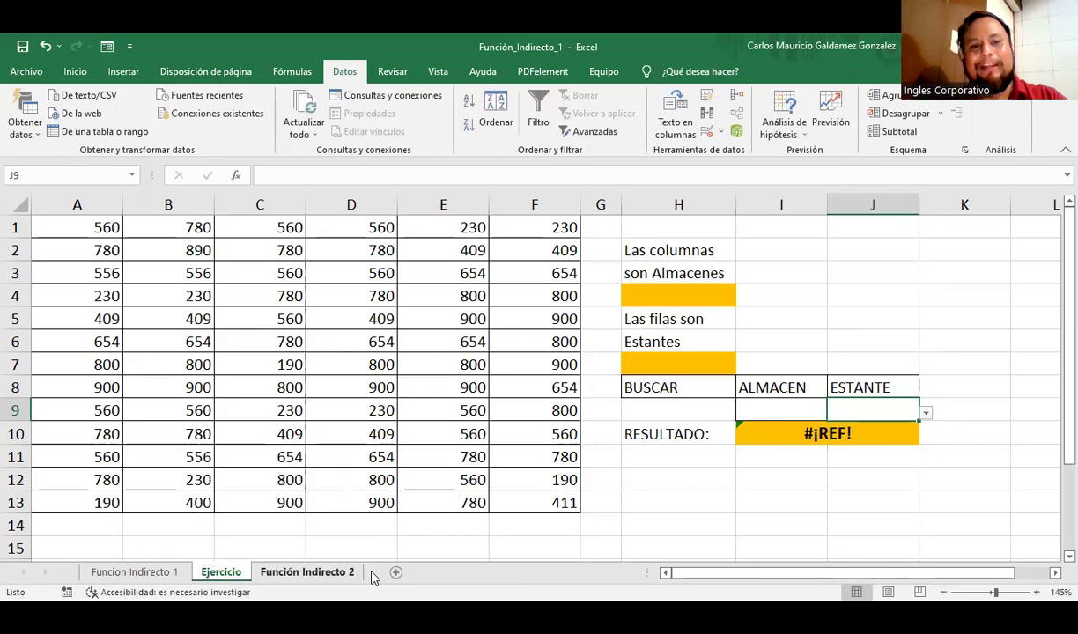
# Step: Insert a new sheet before Función Indirecto 2 and rename it as DB
pyautogui.click(352, 569)
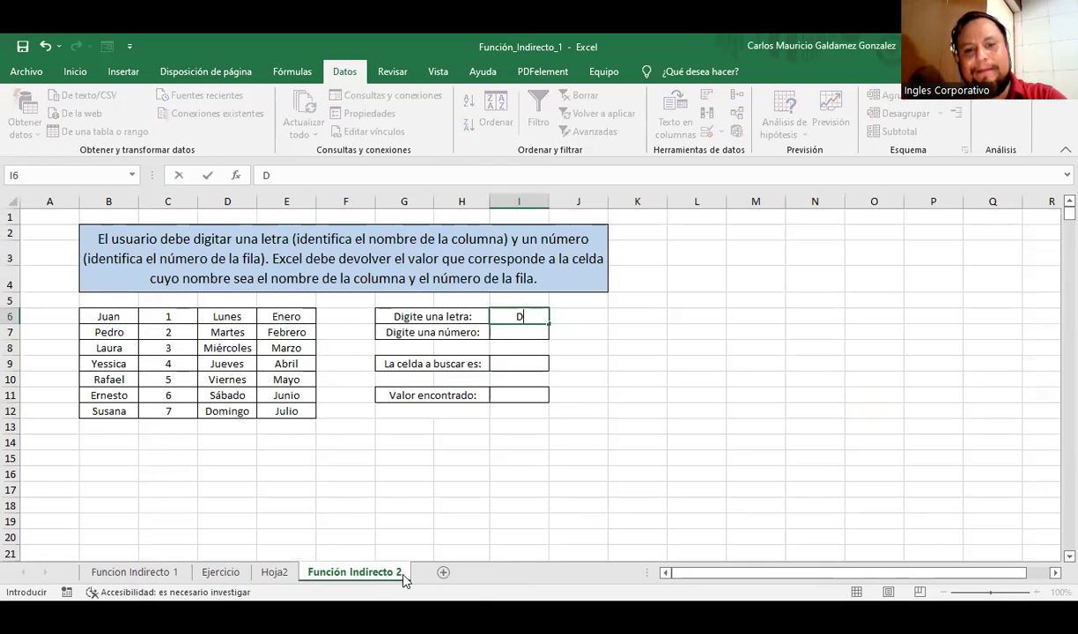
pyautogui.click(266, 573)
pyautogui.doubleClick(261, 575)
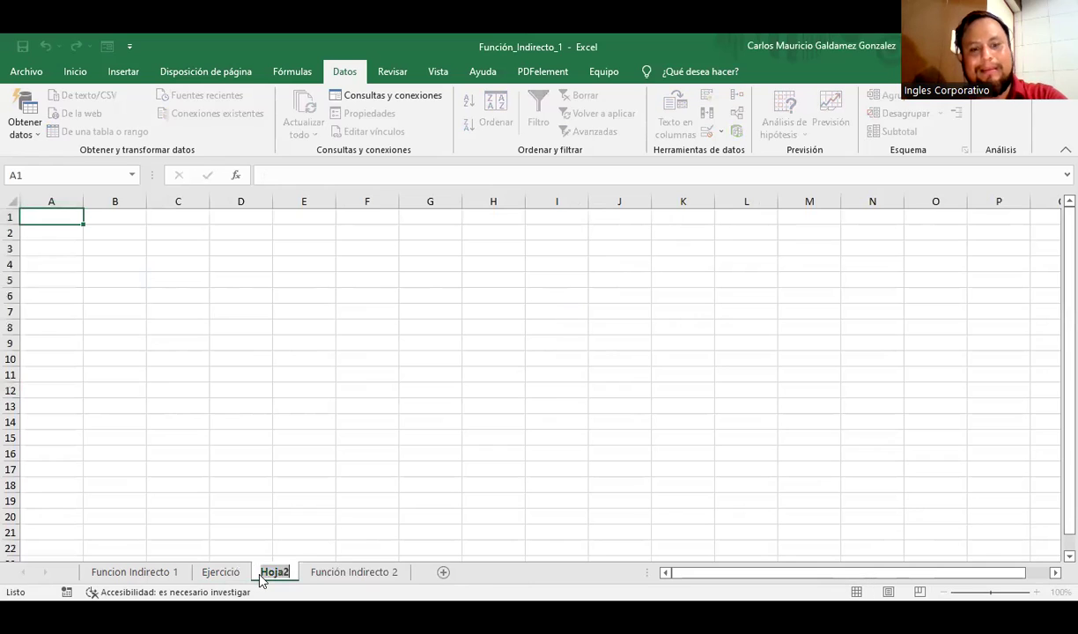
pyautogui.write('DB')
pyautogui.press('Return')
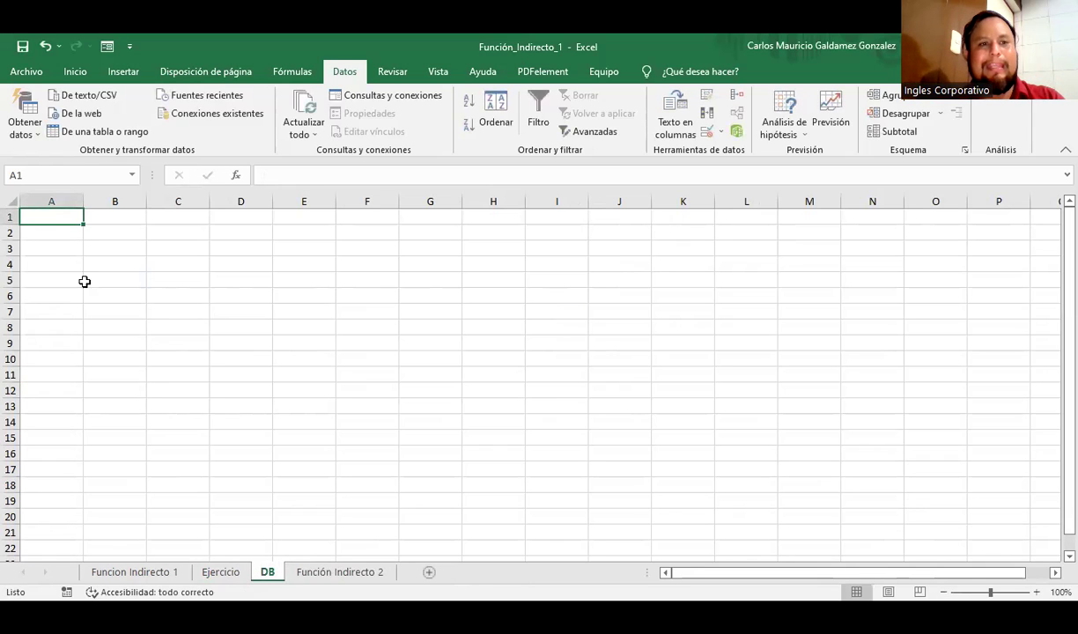
# Step: Enter 1, 2 and 3 in A1:A3 of sheet DB and extend the series to 13 in A13
pyautogui.write('12')
pyautogui.press('Return')
pyautogui.write('3')
pyautogui.moveTo(53, 217); pyautogui.dragTo(57, 254)
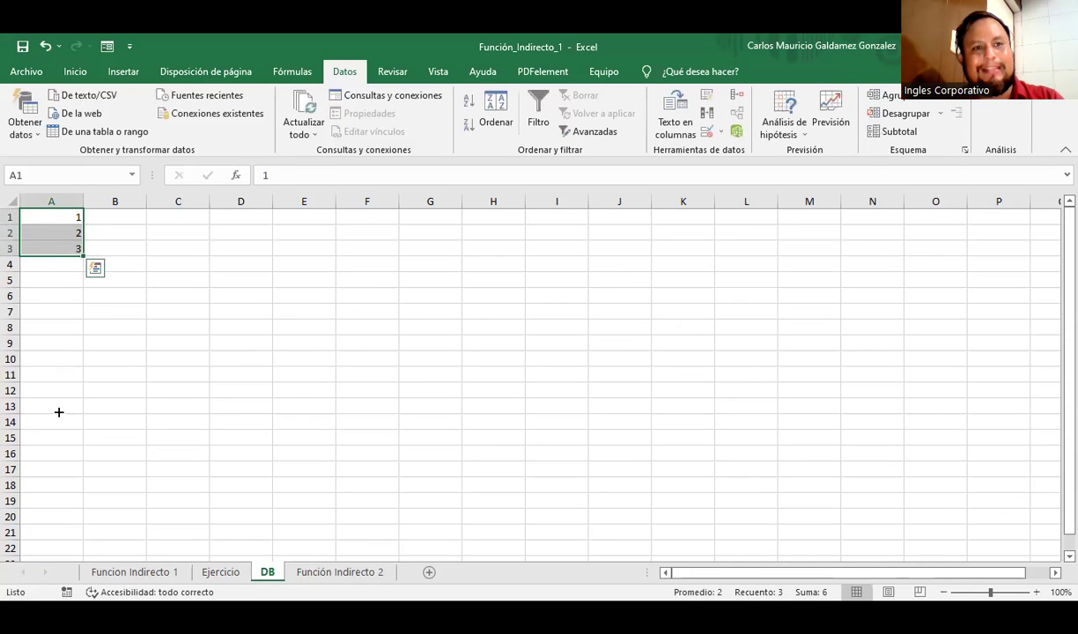
pyautogui.moveTo(83, 255); pyautogui.dragTo(79, 407)
# Step: Enter the letters A, B and C in cells B1:B3 of sheet DB
pyautogui.click(112, 221)
pyautogui.write('A')
pyautogui.press('Return')
pyautogui.write('B')
pyautogui.press('Return')
pyautogui.write('C')
pyautogui.press('Return')
# Step: Try to extend the letters in column B downwards as a fill series and undo the attempts
pyautogui.moveTo(113, 218); pyautogui.dragTo(142, 234)
pyautogui.click(123, 250)
pyautogui.click(123, 218)
pyautogui.moveTo(138, 285); pyautogui.dragTo(142, 263)
pyautogui.hotkey('ctrl', 'z')
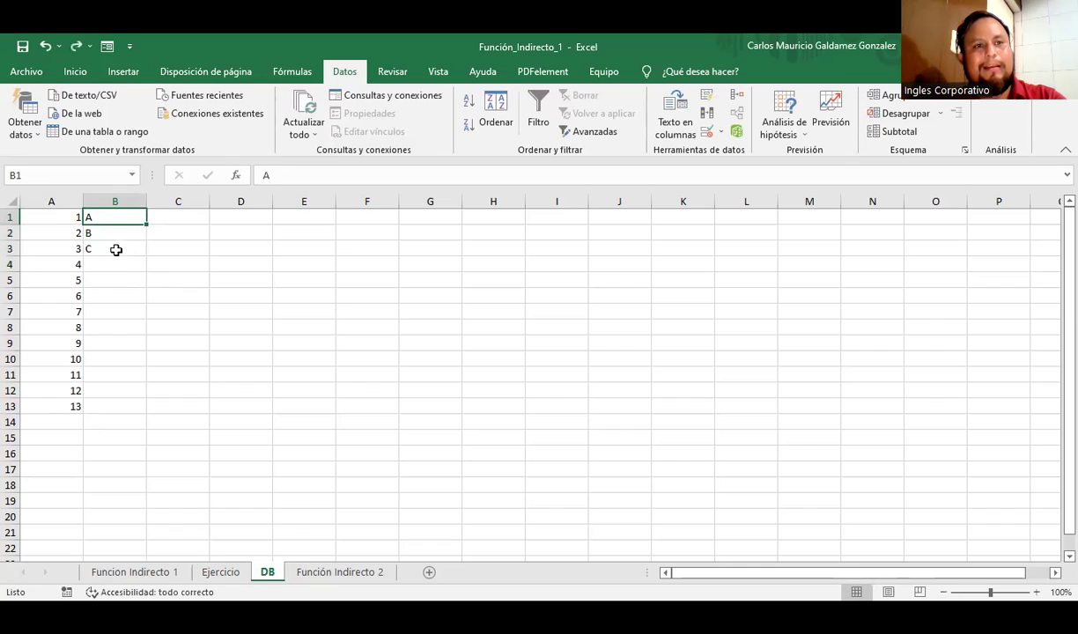
pyautogui.moveTo(125, 224); pyautogui.dragTo(137, 281)
pyautogui.moveTo(123, 338); pyautogui.dragTo(120, 345)
pyautogui.hotkey('ctrl', 'z')
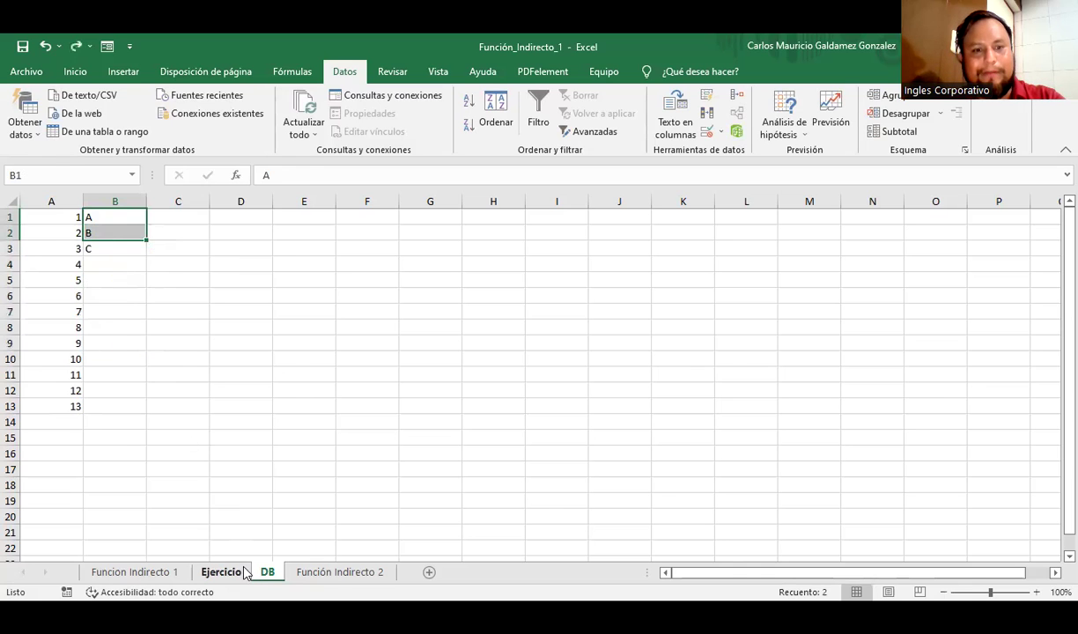
# Step: Check the columns on sheet Ejercicio and enter the letters D, E and F in B4:B6 of sheet DB
pyautogui.click(220, 572)
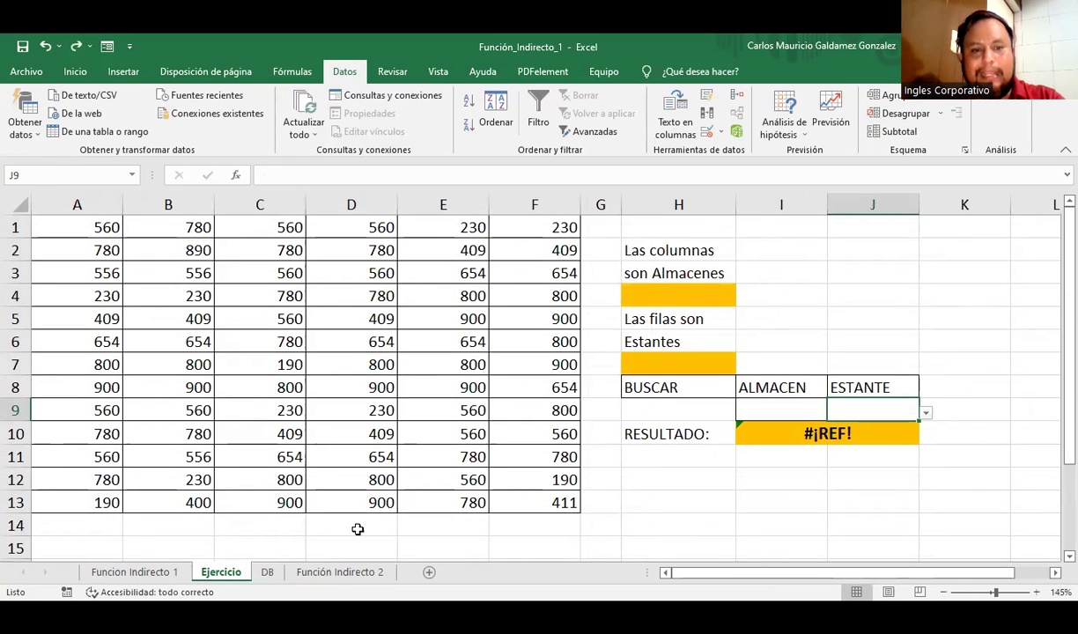
pyautogui.click(266, 572)
pyautogui.click(115, 250)
pyautogui.click(115, 267)
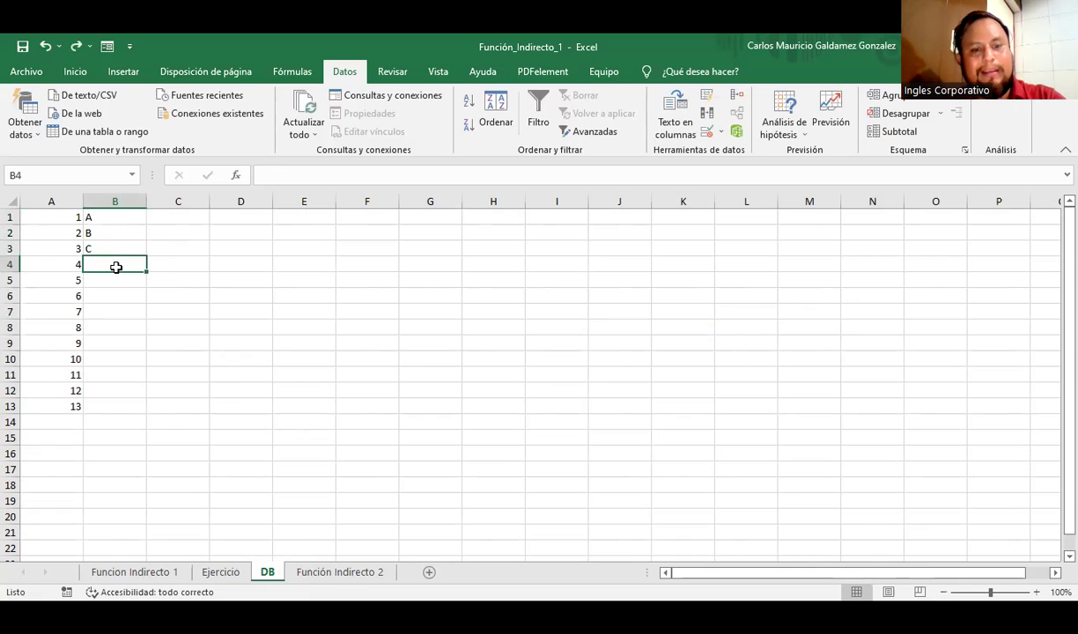
pyautogui.write('D')
pyautogui.press('Return')
pyautogui.write('E')
pyautogui.press('Return')
pyautogui.write('F')
pyautogui.press('Return')
# Step: Center the letters in B1:B6 of sheet DB horizontally
pyautogui.moveTo(111, 217); pyautogui.dragTo(111, 299)
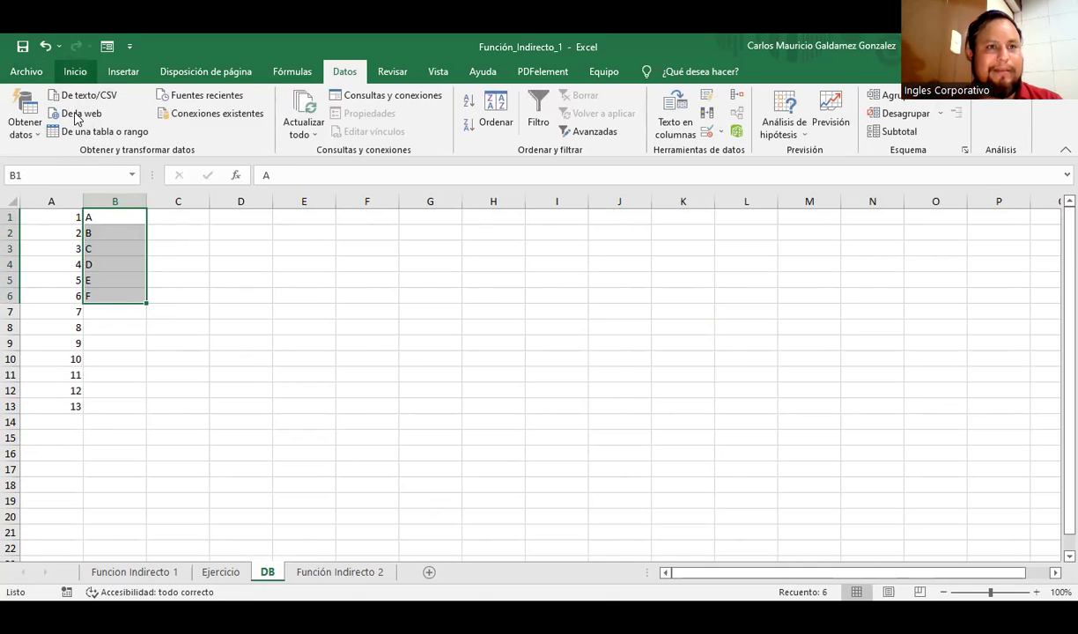
pyautogui.click(74, 71)
pyautogui.click(292, 126)
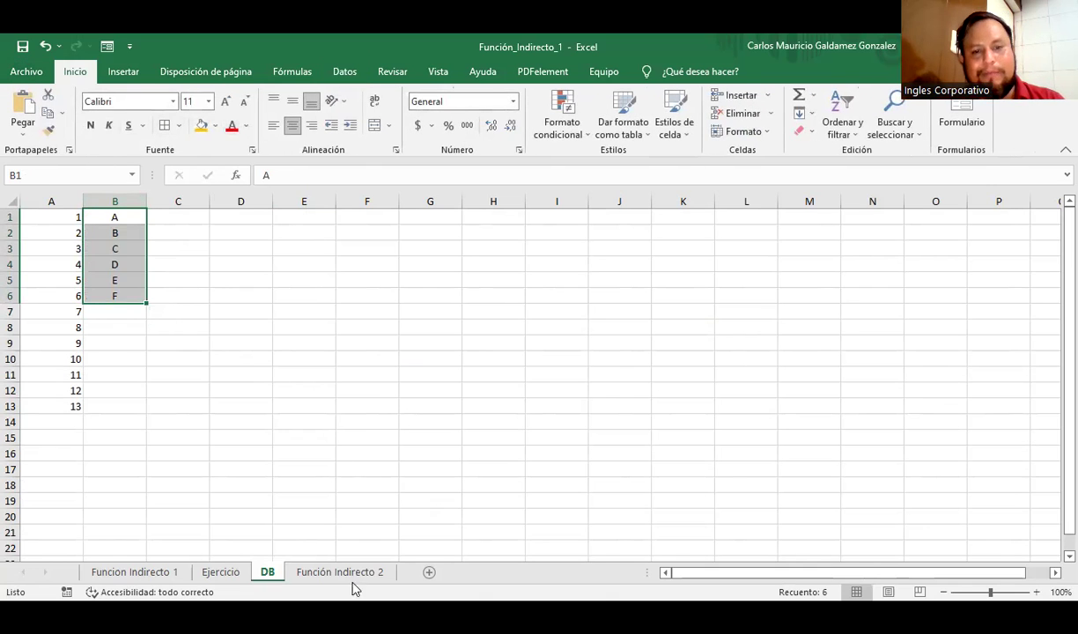
# Step: On sheet Ejercicio, choose A as the ALMACEN in I9 and 3 as the ESTANTE in J9 from their lists
pyautogui.click(221, 571)
pyautogui.click(797, 410)
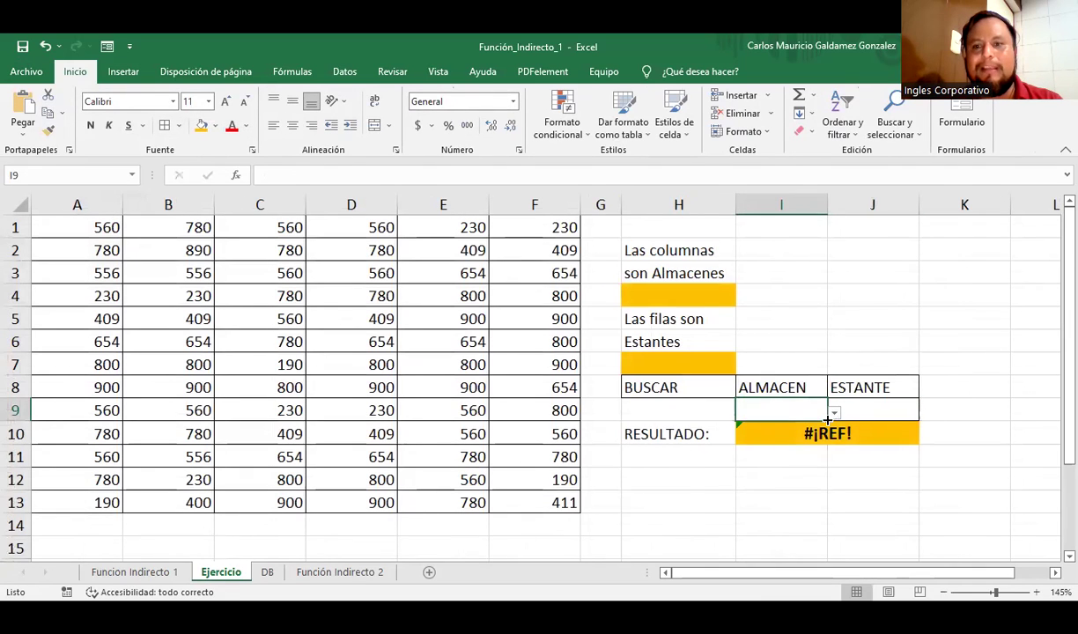
pyautogui.click(833, 413)
pyautogui.click(772, 430)
pyautogui.click(911, 413)
pyautogui.click(925, 413)
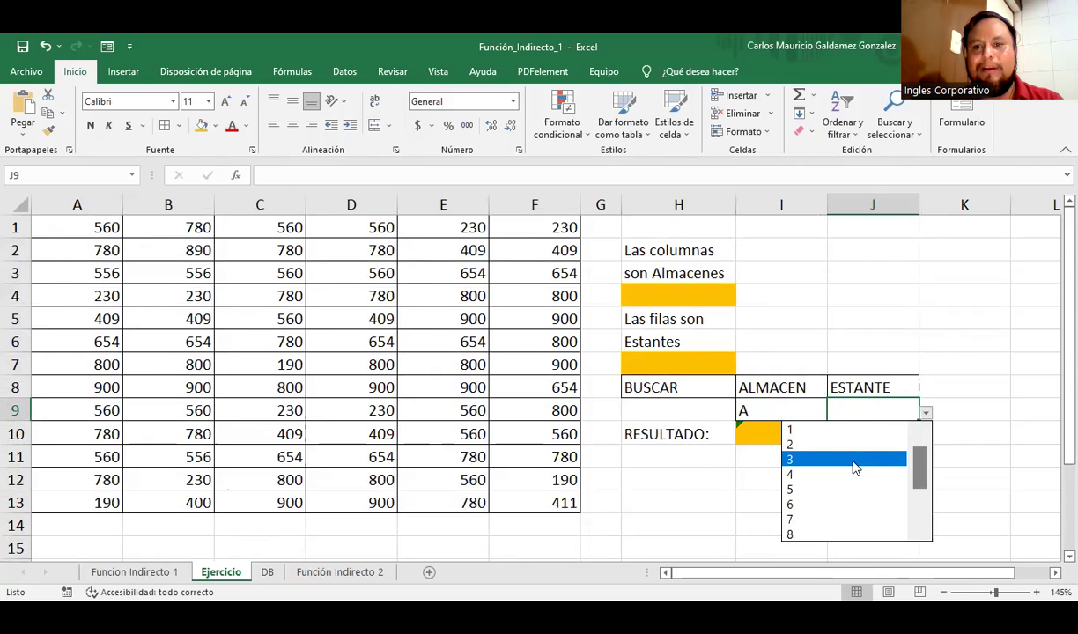
pyautogui.click(855, 460)
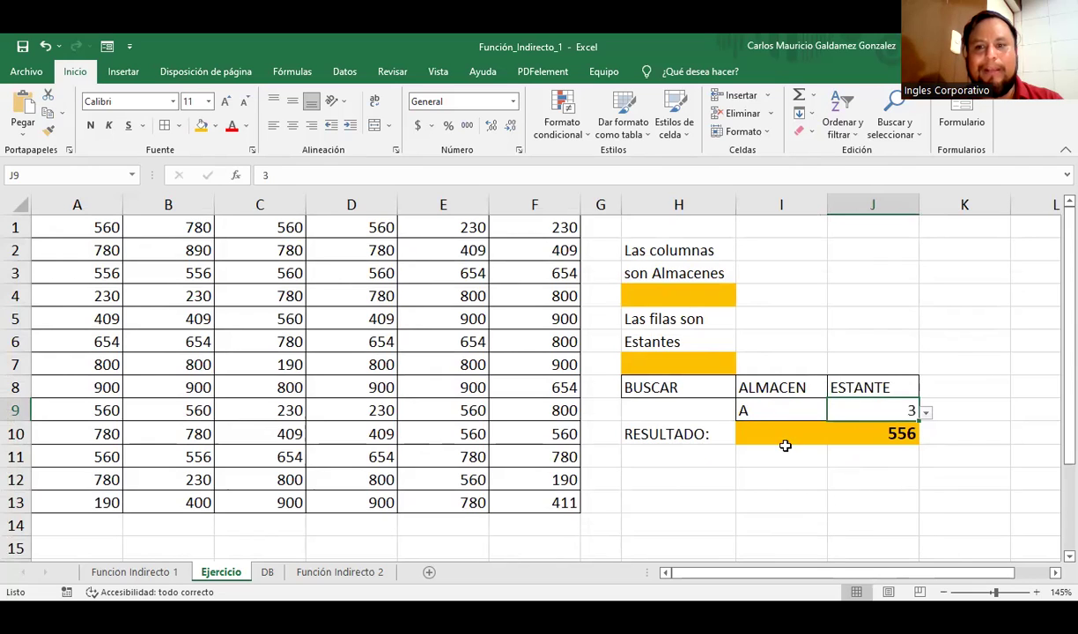
# Step: Append &" prendas." to the INDIRECTO formula in I10 and center the result cell
pyautogui.click(876, 434)
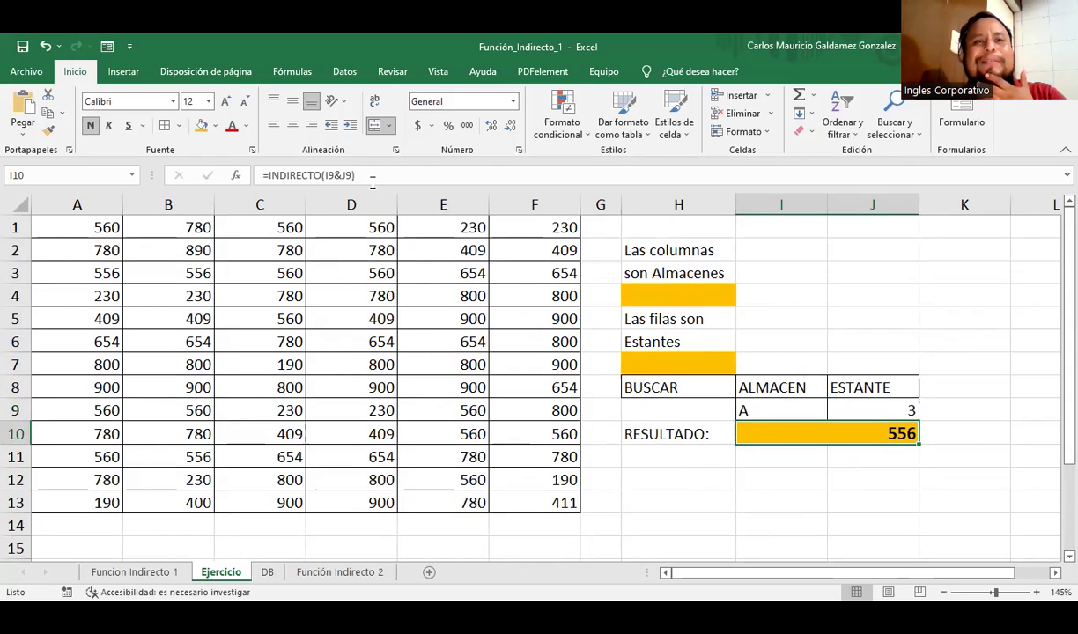
pyautogui.press('F2')
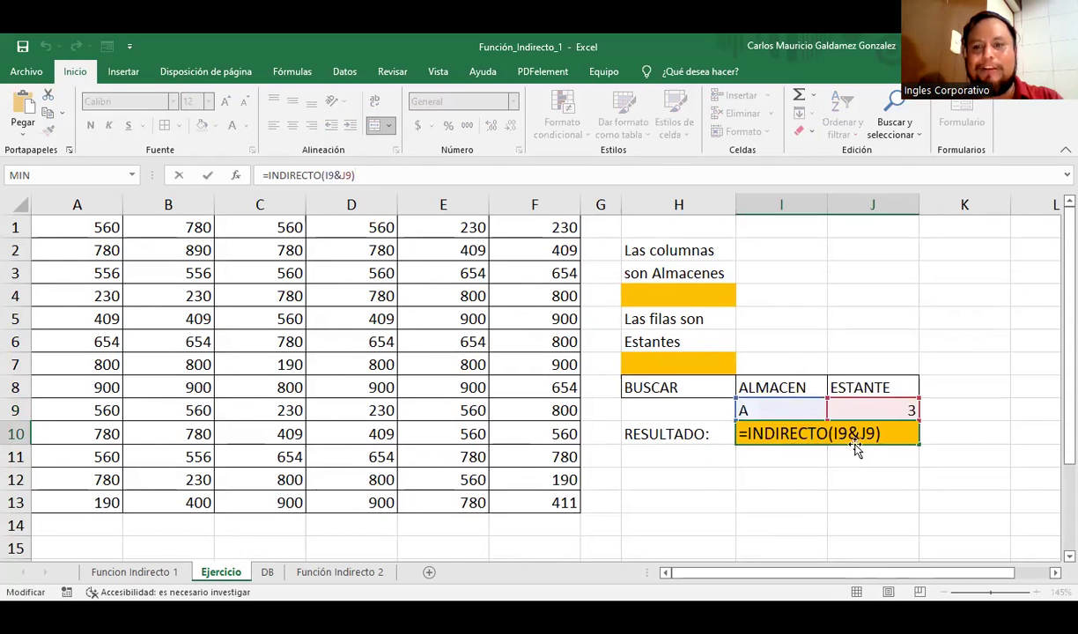
pyautogui.write('/')
pyautogui.press('BackSpace')
pyautogui.write('&')
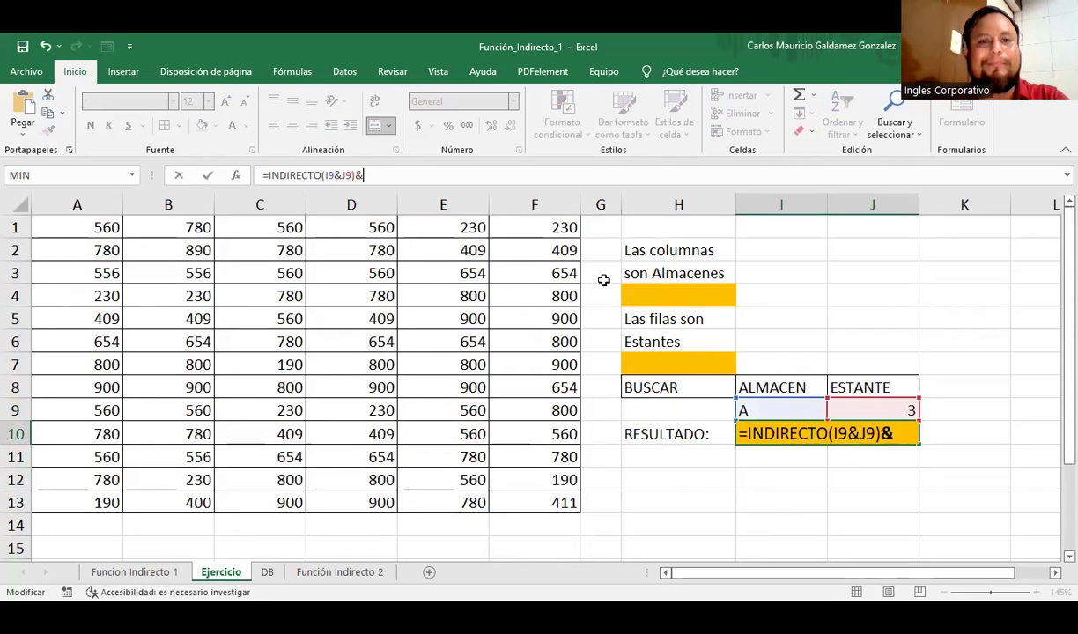
pyautogui.write('"')
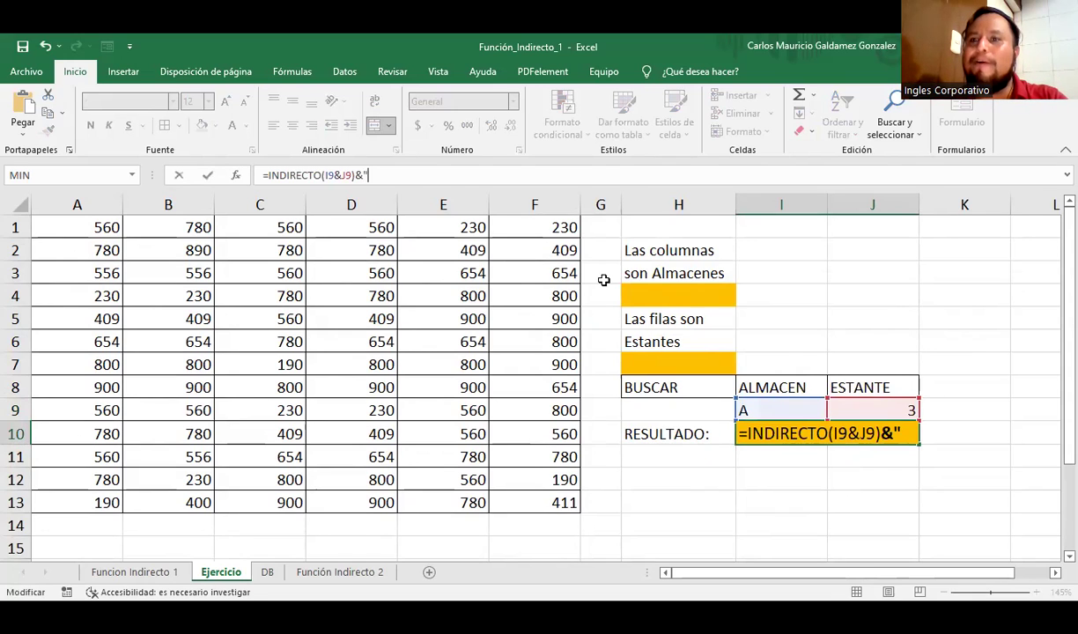
pyautogui.write(' prendas"')
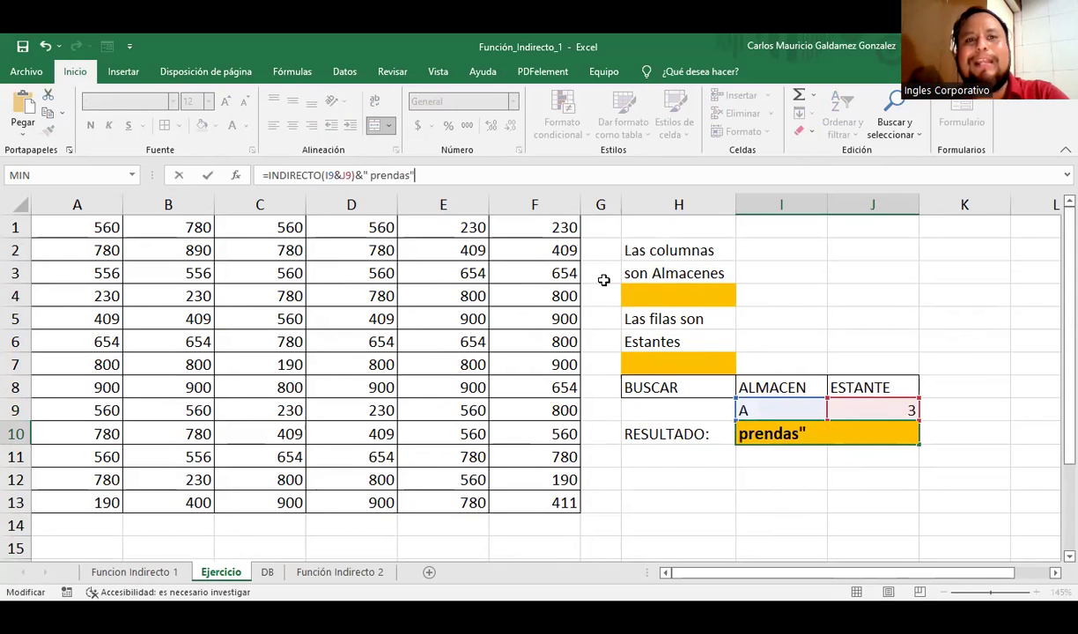
pyautogui.press('BackSpace')
pyautogui.write('."')
pyautogui.press('Return')
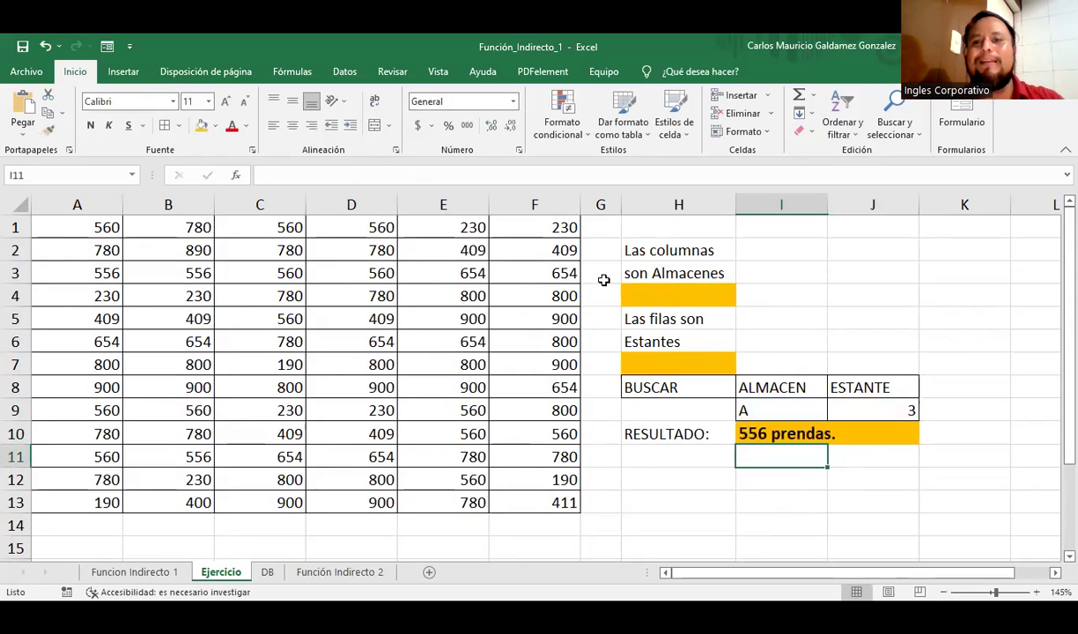
pyautogui.click(837, 435)
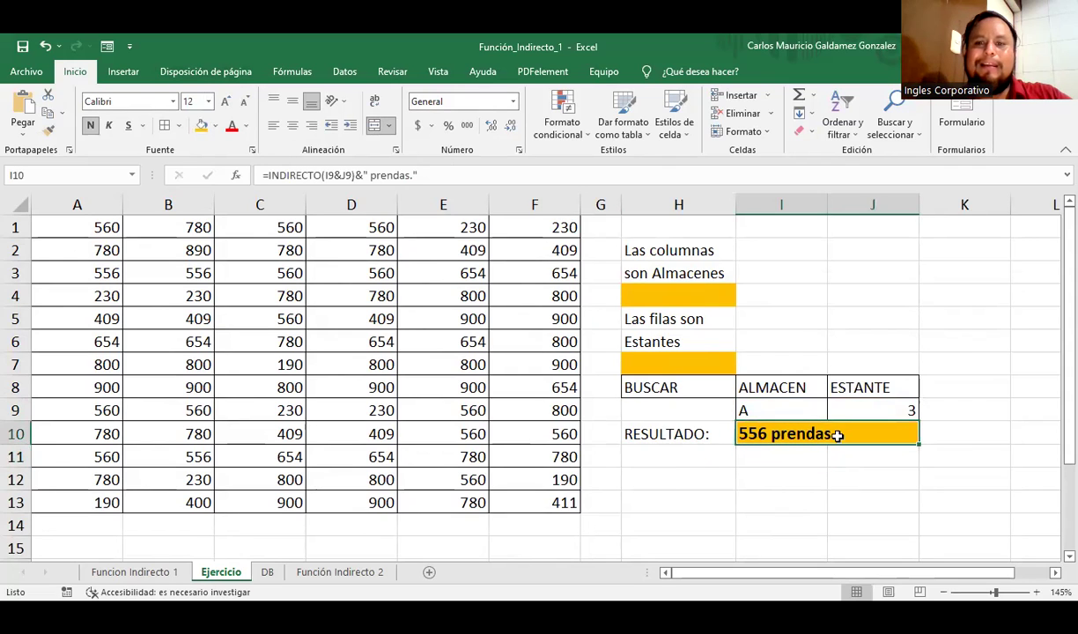
pyautogui.click(292, 125)
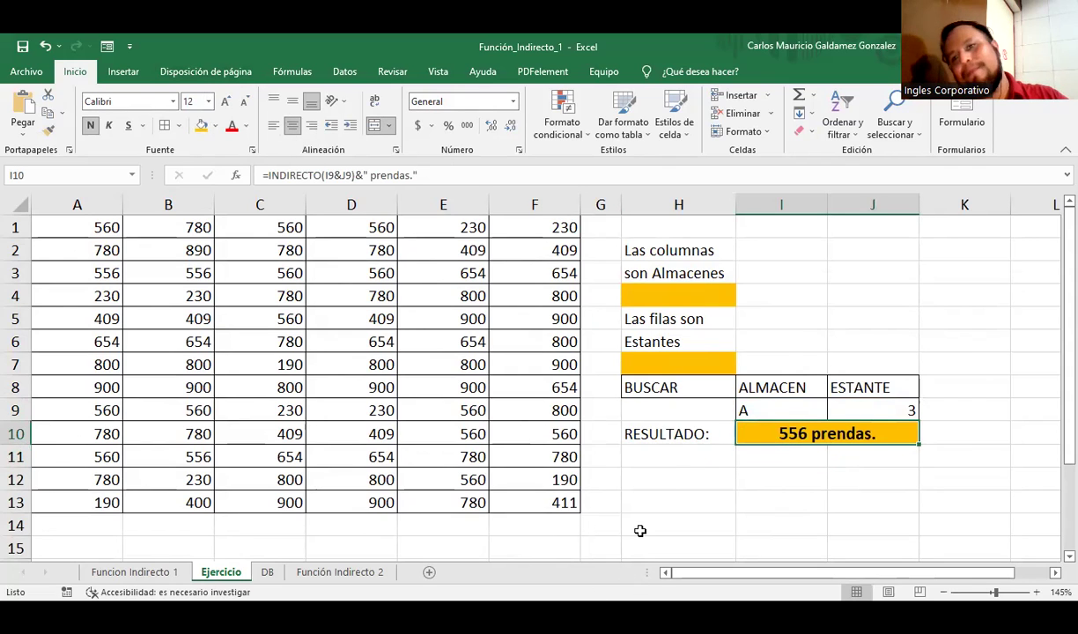
# Step: On sheet Ejercicio, choose D as the ALMACEN in I9 and 12 as the ESTANTE in J9 from their lists
pyautogui.click(777, 410)
pyautogui.click(833, 412)
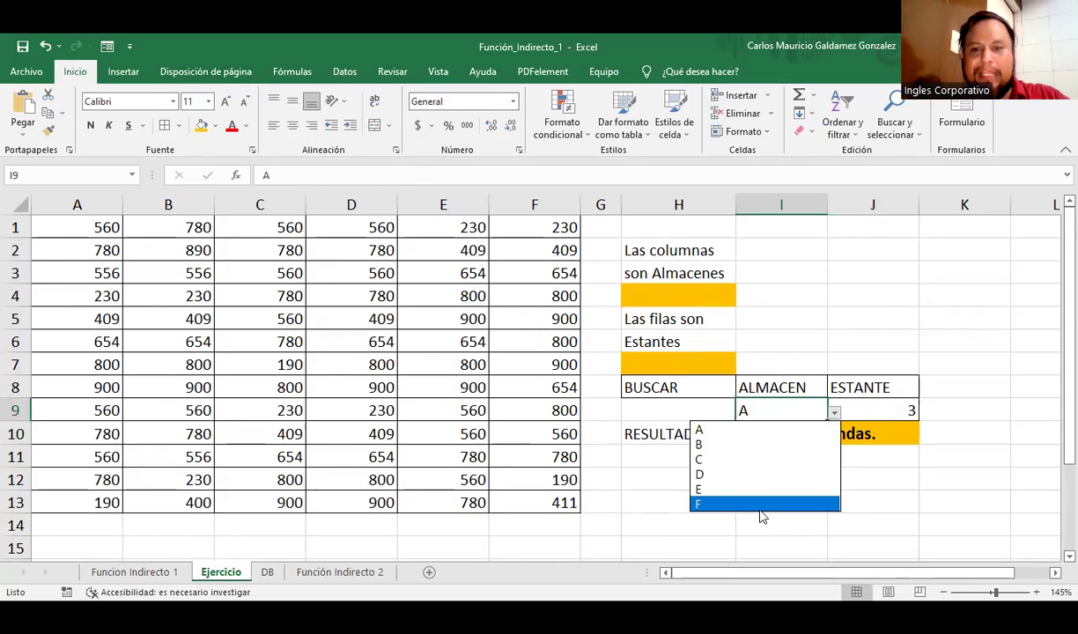
pyautogui.click(744, 476)
pyautogui.click(859, 397)
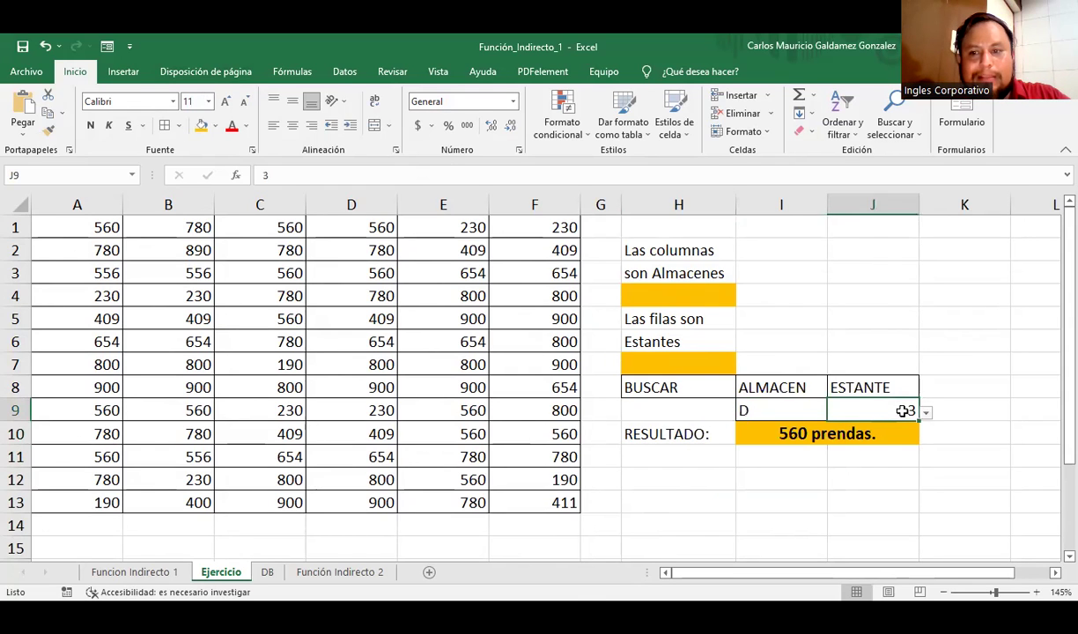
pyautogui.click(926, 414)
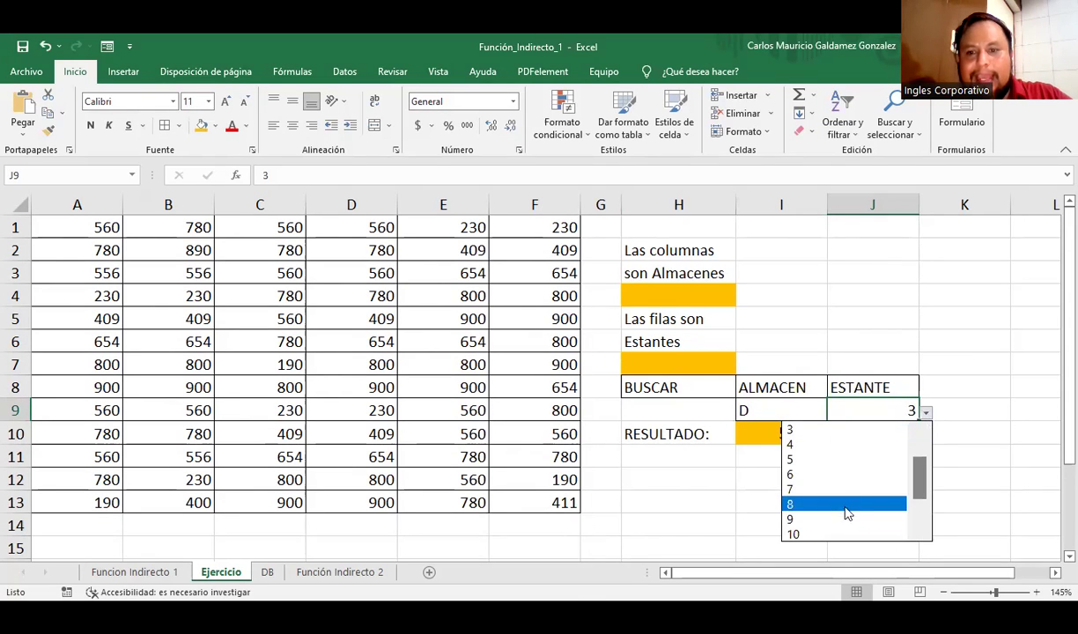
pyautogui.scroll(-1, 885, 502)
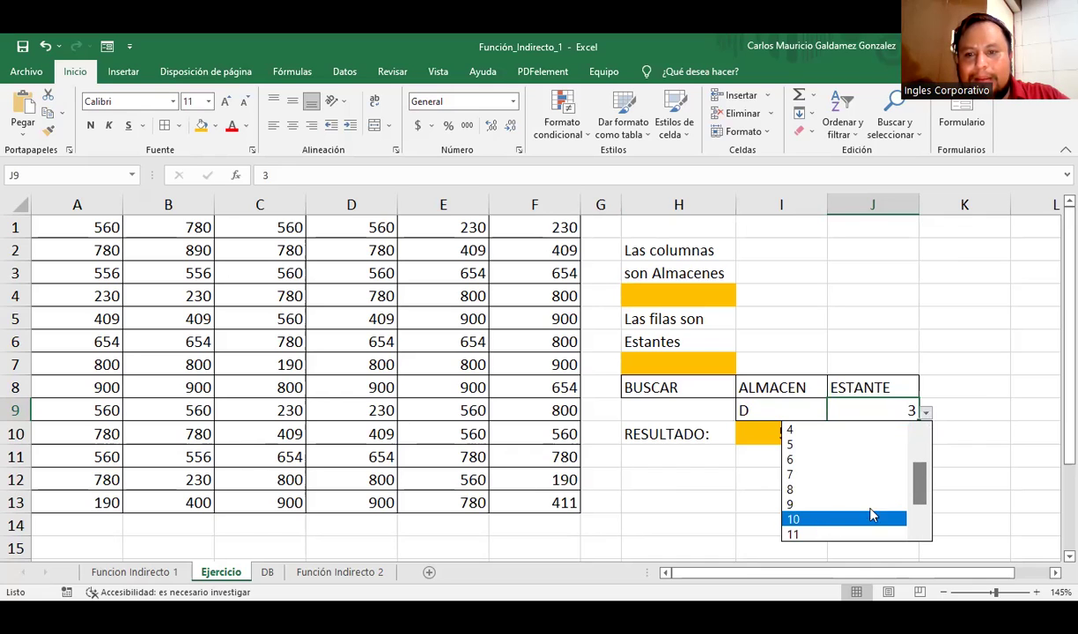
pyautogui.scroll(-2, 842, 517)
pyautogui.click(838, 519)
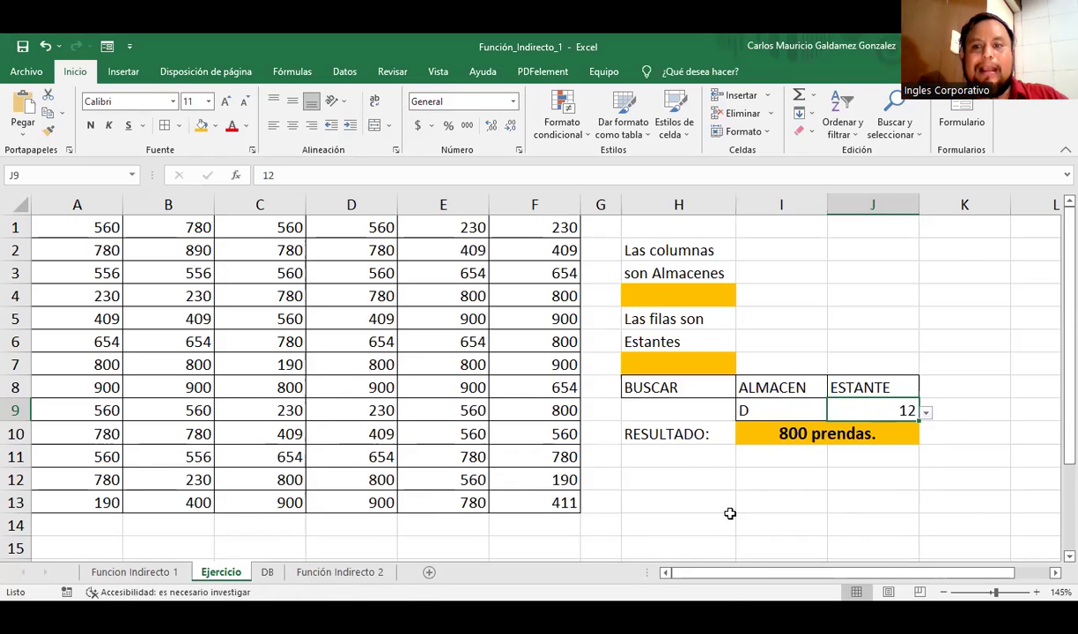
# Step: Center the numbers in A1:A13 of sheet DB horizontally
pyautogui.click(267, 573)
pyautogui.moveTo(40, 217); pyautogui.dragTo(58, 405)
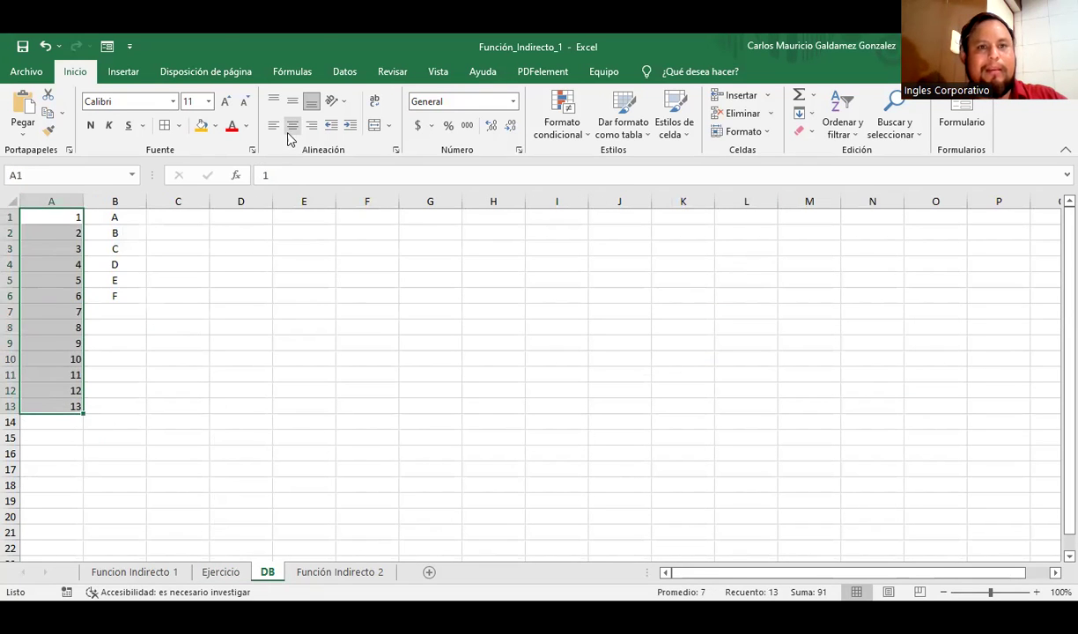
pyautogui.click(291, 125)
pyautogui.click(302, 575)
# Step: Redefine the validation list source of the ALMACEN cell I9 on sheet Ejercicio as =DB!$B$1:$B$6
pyautogui.click(220, 573)
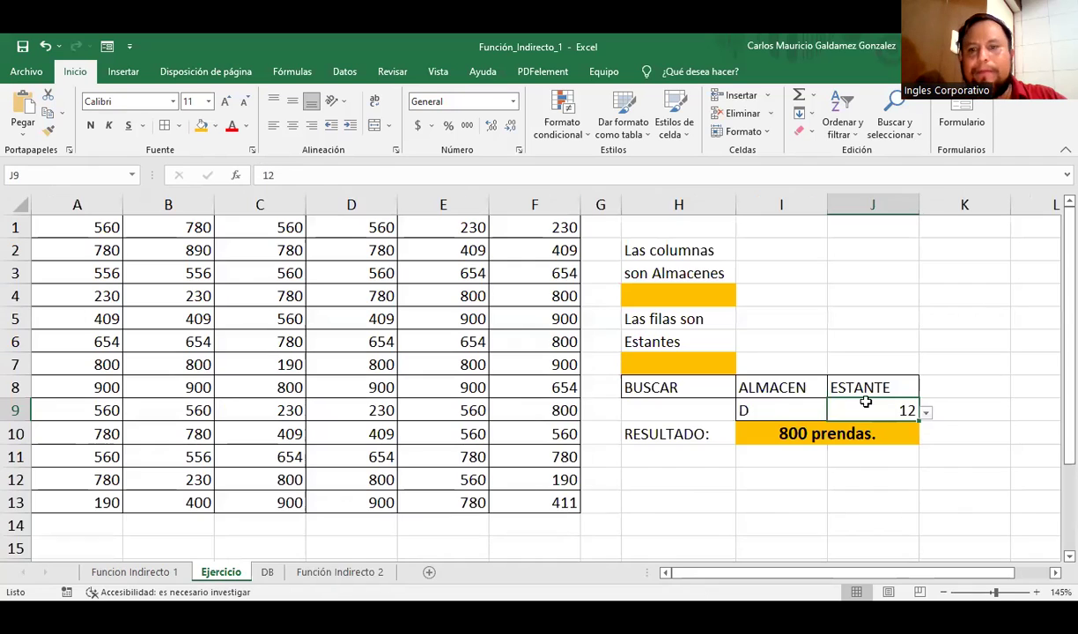
pyautogui.click(774, 411)
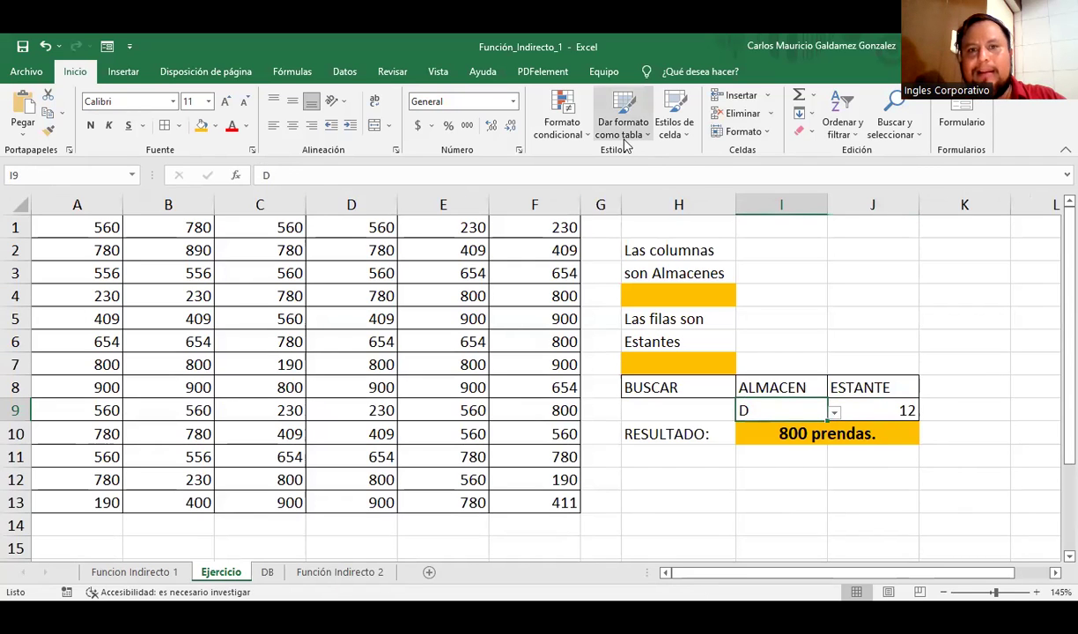
pyautogui.scroll(-2, 623, 137)
pyautogui.scroll(-2, 631, 138)
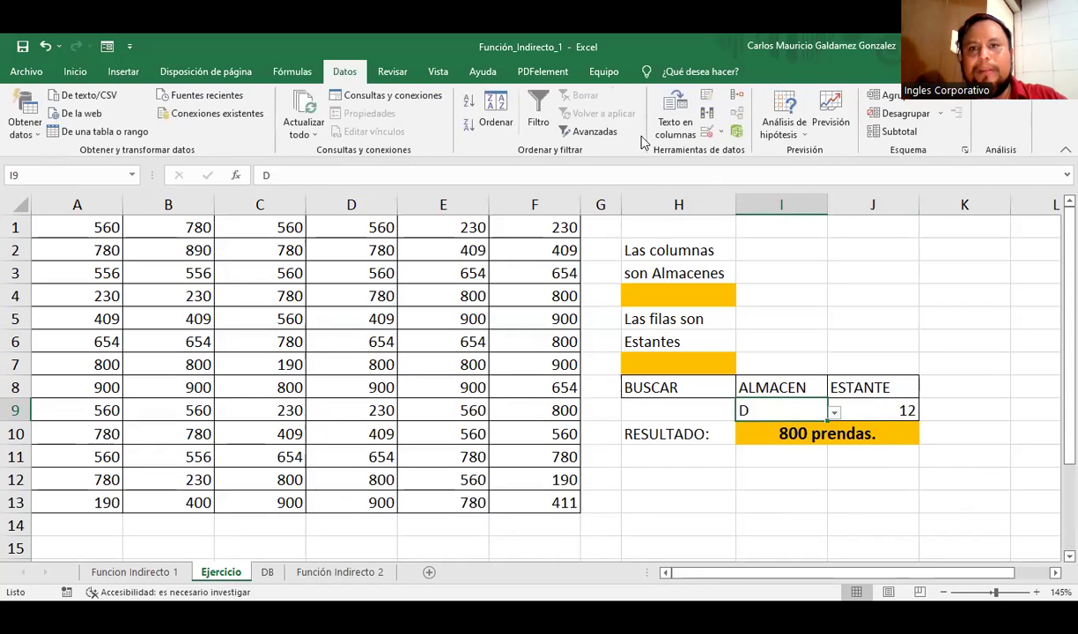
pyautogui.click(710, 141)
pyautogui.moveTo(680, 373); pyautogui.dragTo(481, 339)
pyautogui.press('BackSpace')
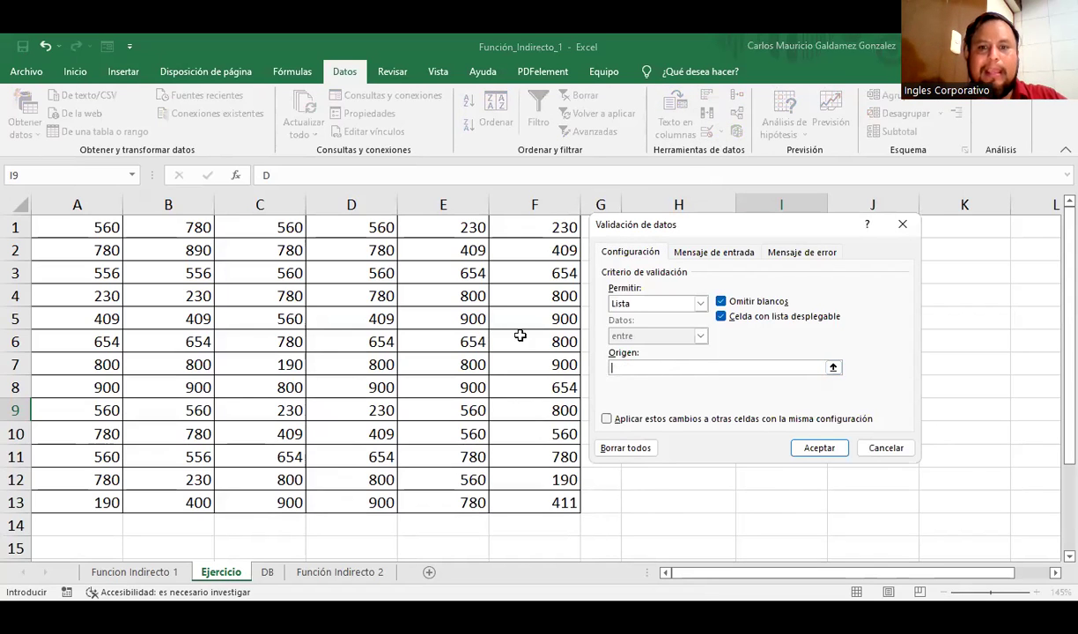
pyautogui.click(833, 368)
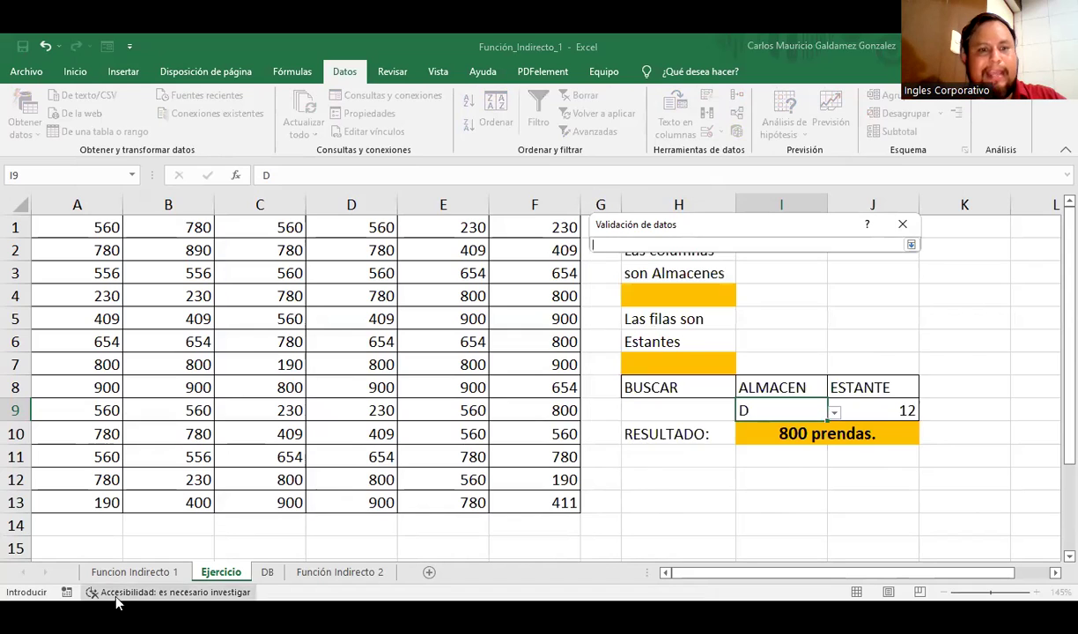
pyautogui.click(264, 573)
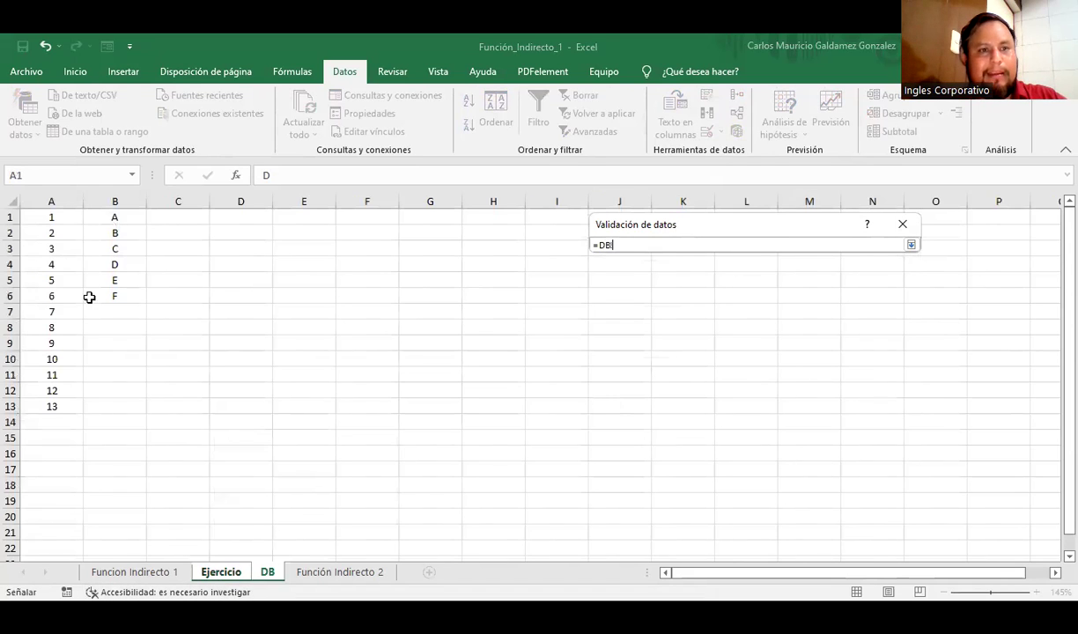
pyautogui.click(111, 216)
pyautogui.keyDown('shift'); pyautogui.click(101, 302); pyautogui.keyUp('shift')
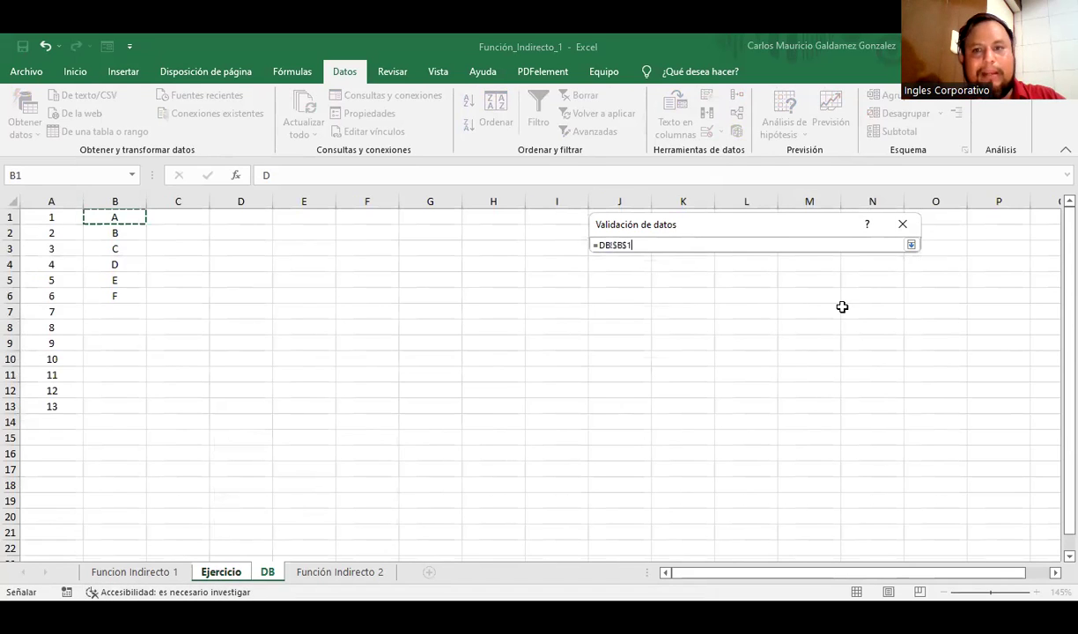
pyautogui.click(911, 245)
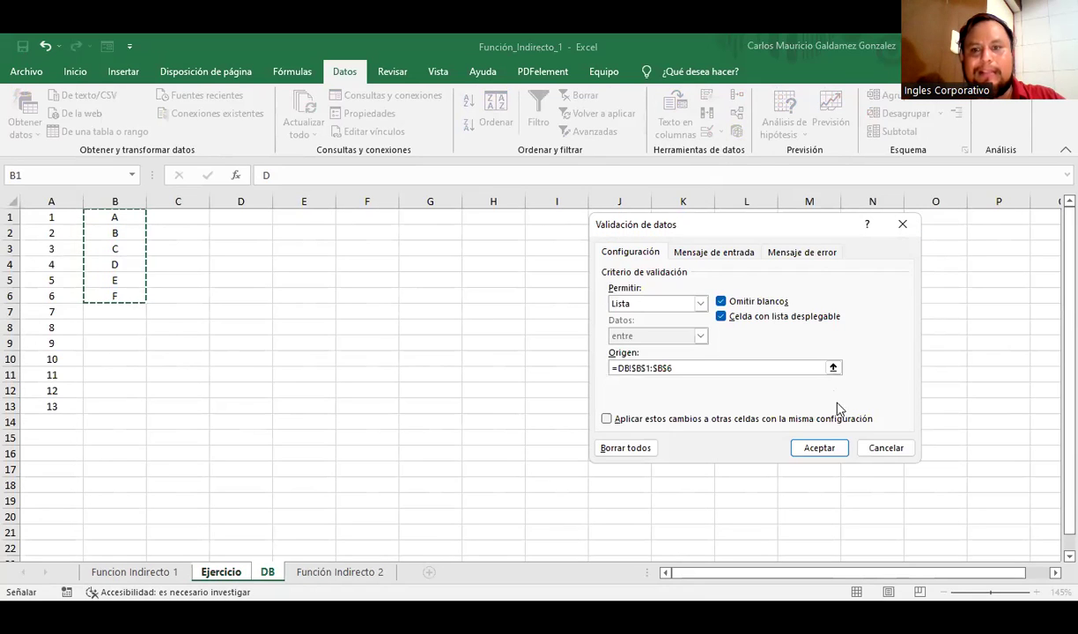
pyautogui.click(828, 447)
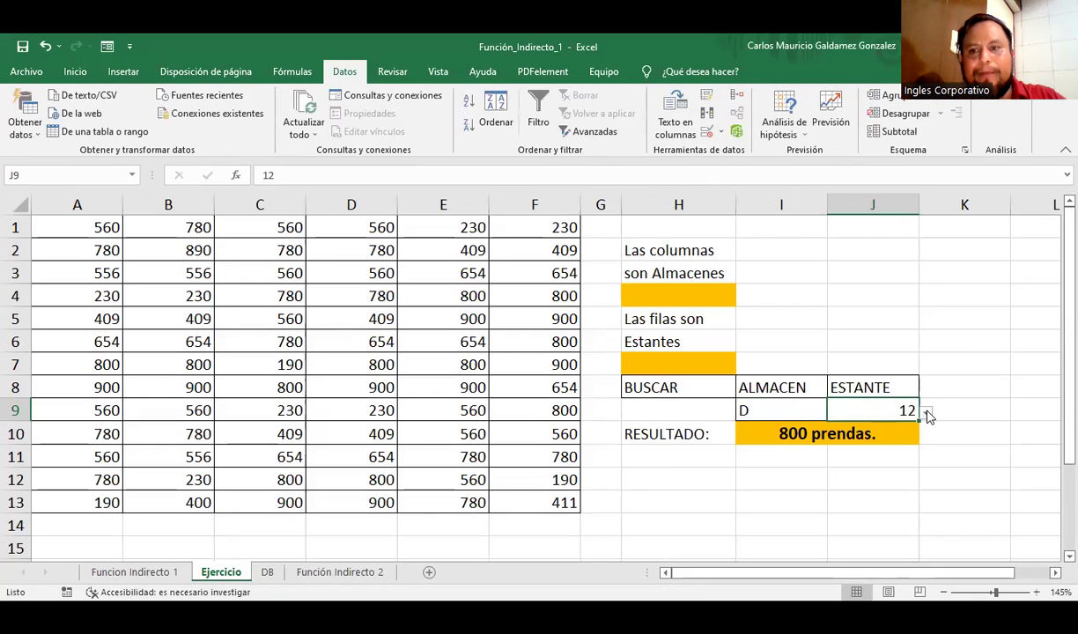
# Step: Set the validation list source of the ESTANTE cell J9 to =DB!$A$1:$A$13
pyautogui.click(706, 134)
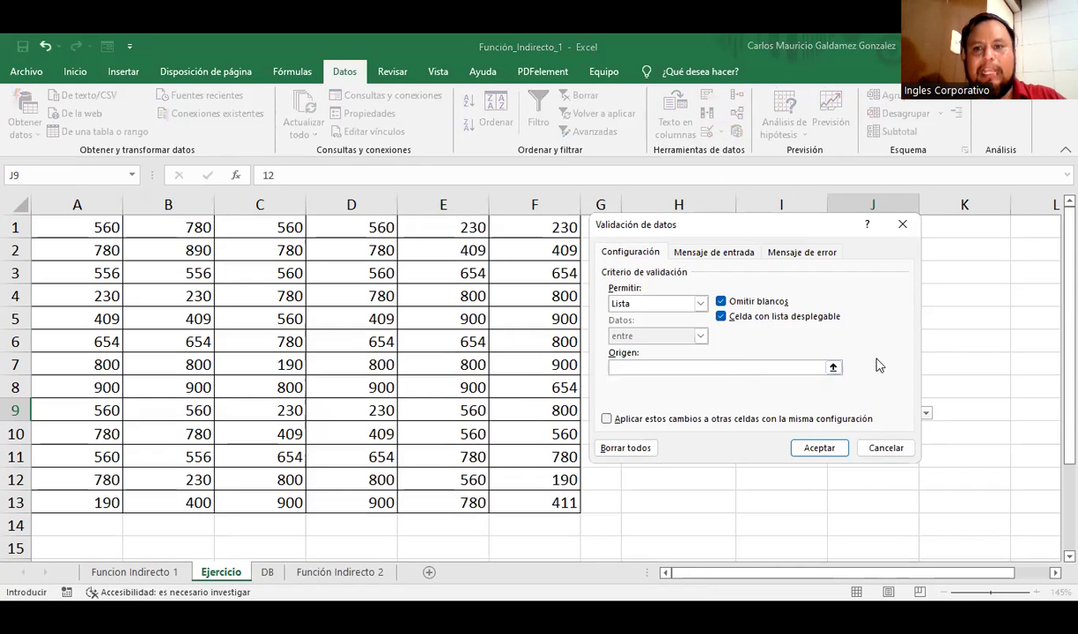
pyautogui.click(834, 367)
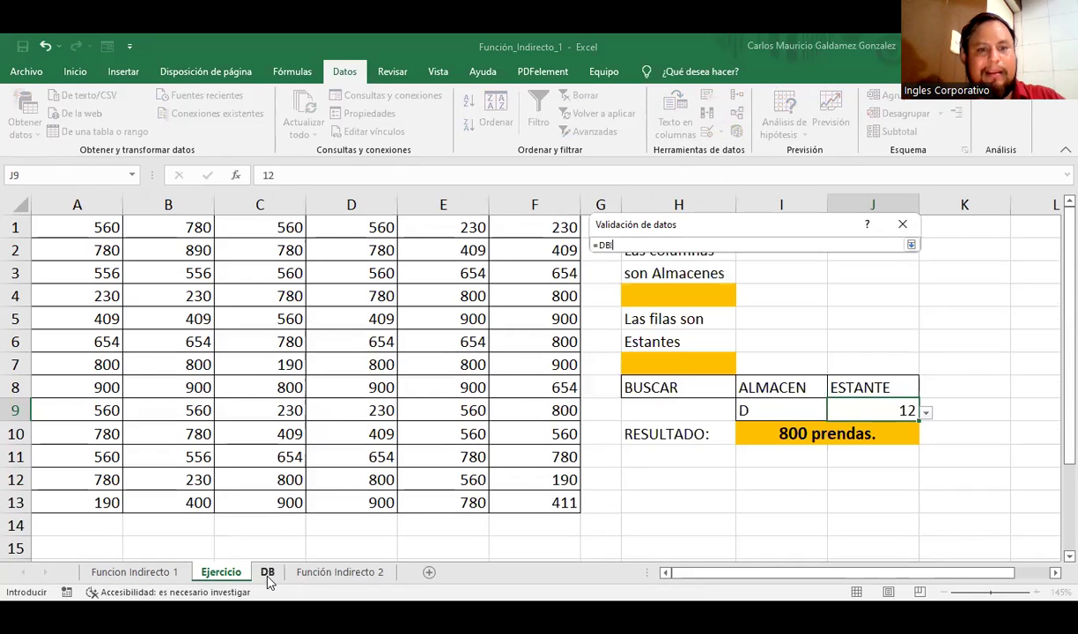
pyautogui.click(267, 573)
pyautogui.click(40, 219)
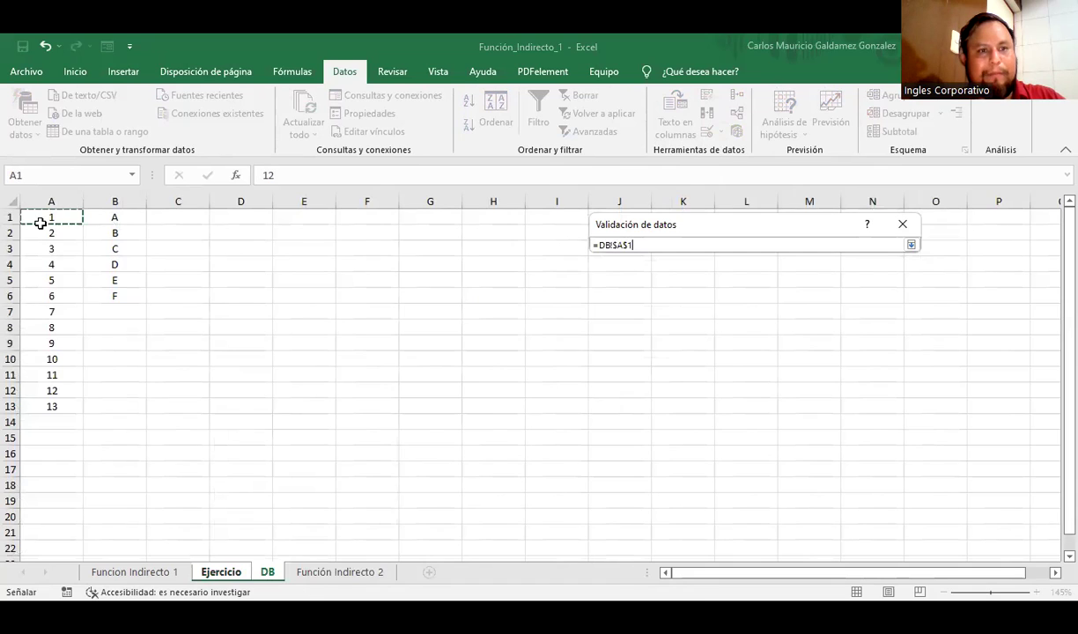
pyautogui.keyDown('shift'); pyautogui.click(38, 405); pyautogui.keyUp('shift')
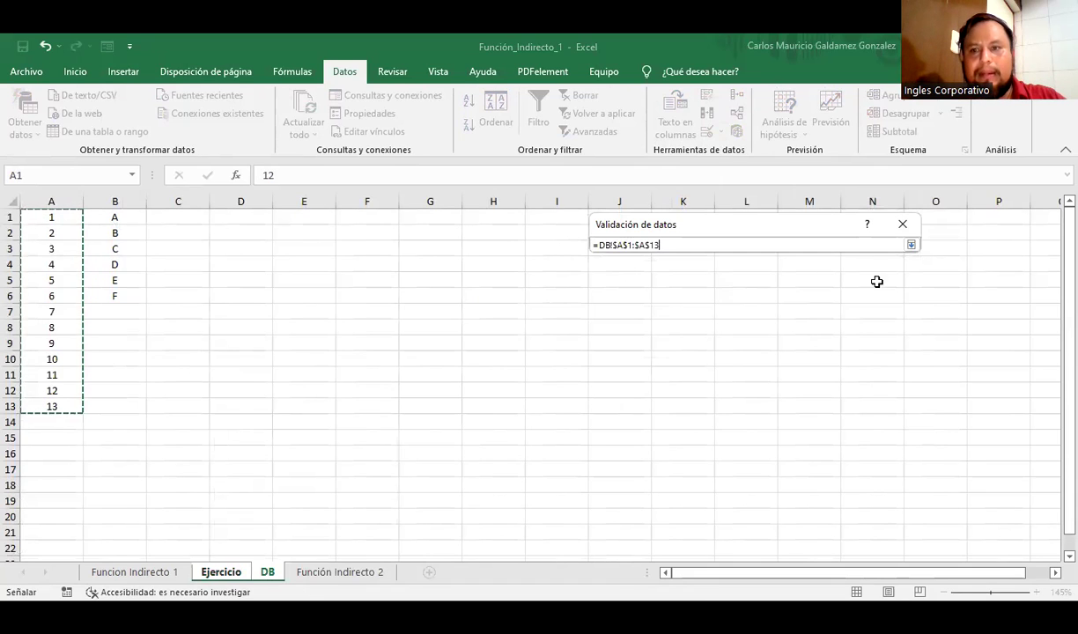
pyautogui.click(911, 244)
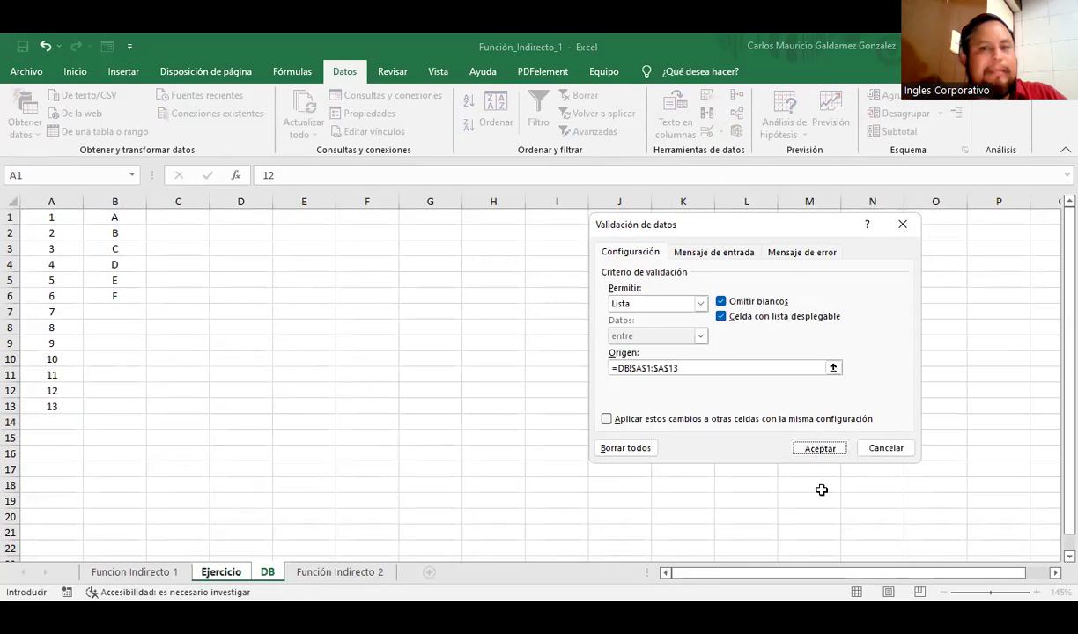
pyautogui.press('Return')
# Step: Choose B as the ALMACEN in I9 and 8 as the ESTANTE in J9 from their lists
pyautogui.click(834, 412)
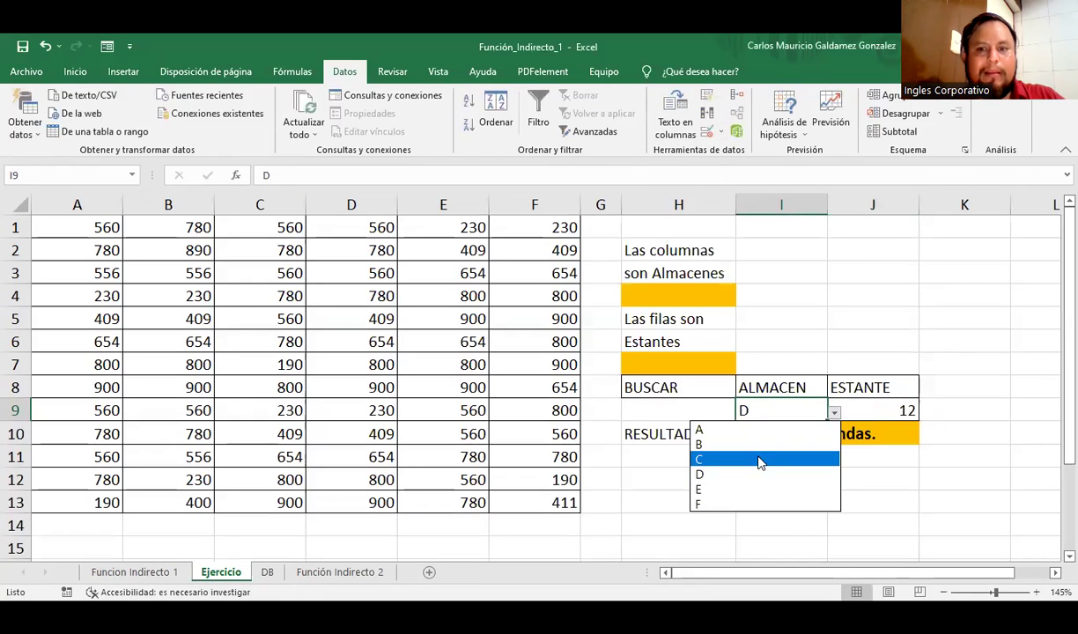
pyautogui.click(724, 437)
pyautogui.click(903, 409)
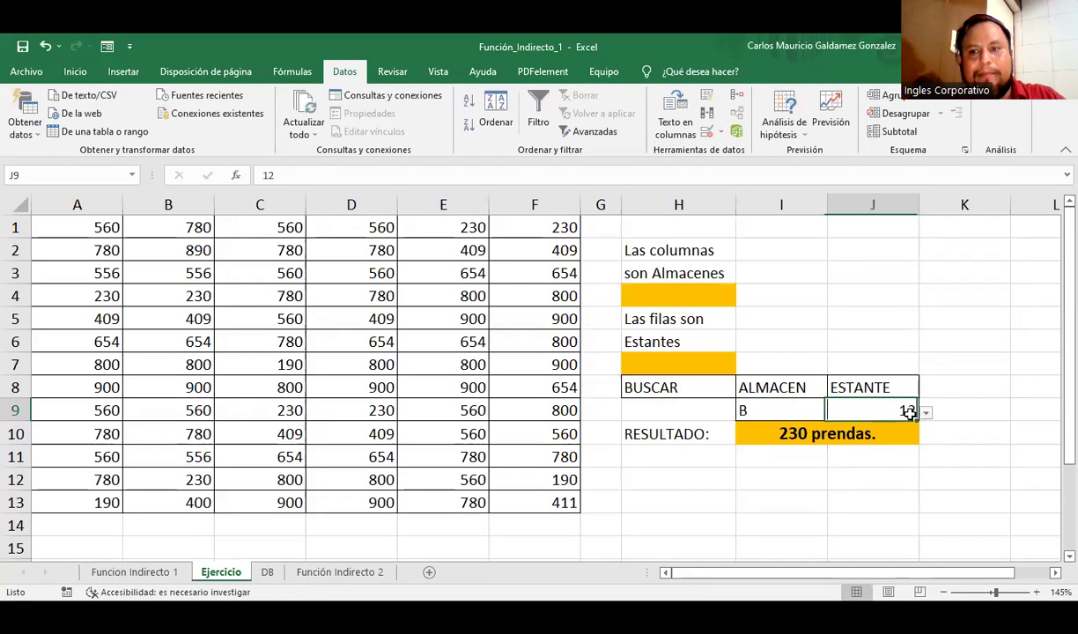
pyautogui.click(925, 412)
pyautogui.click(829, 459)
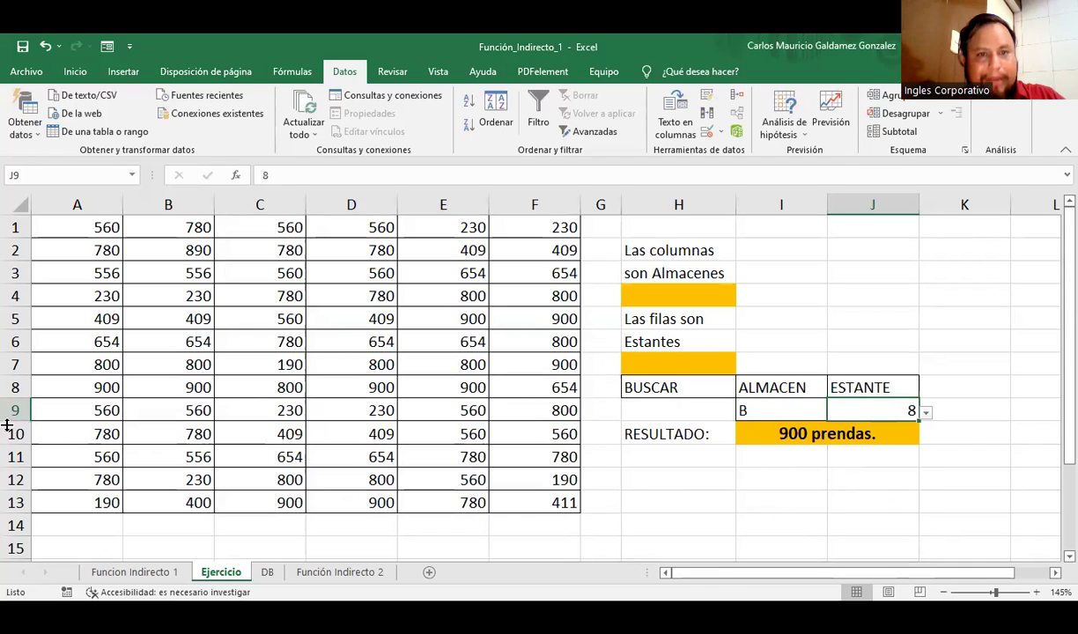
# Step: Compare the stock value in B8 with the lookup result in I10 and review the data range A1:F13
pyautogui.click(155, 388)
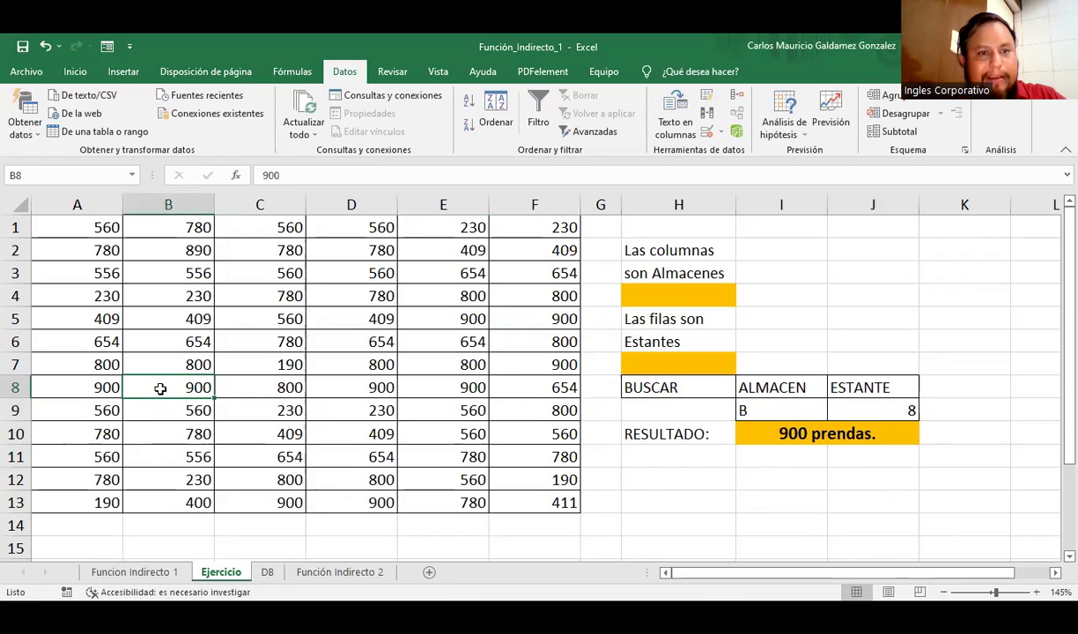
pyautogui.click(843, 434)
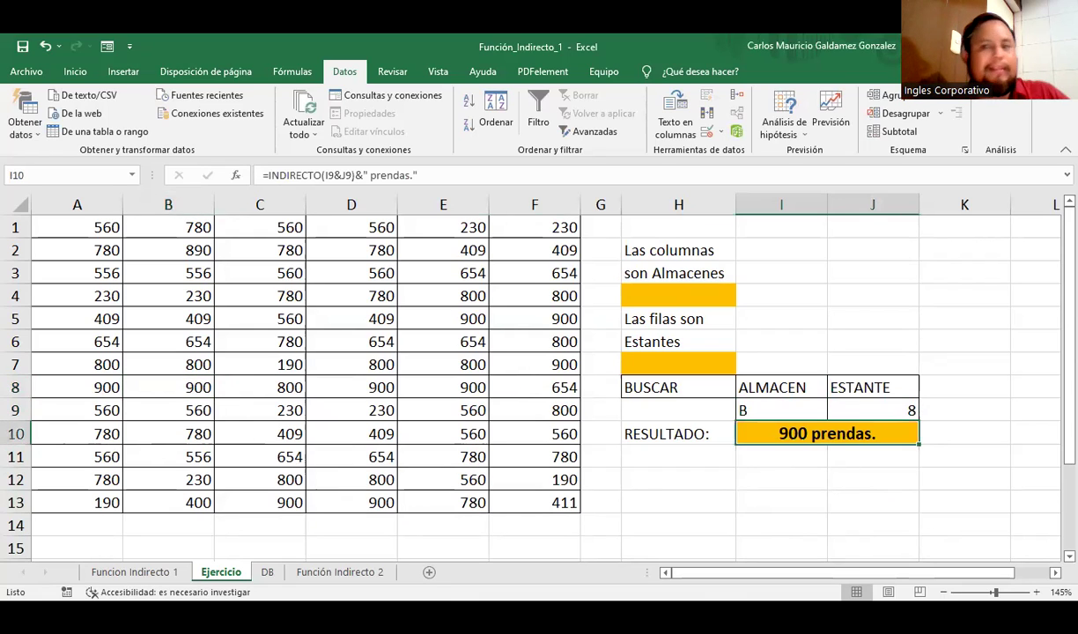
pyautogui.click(387, 387)
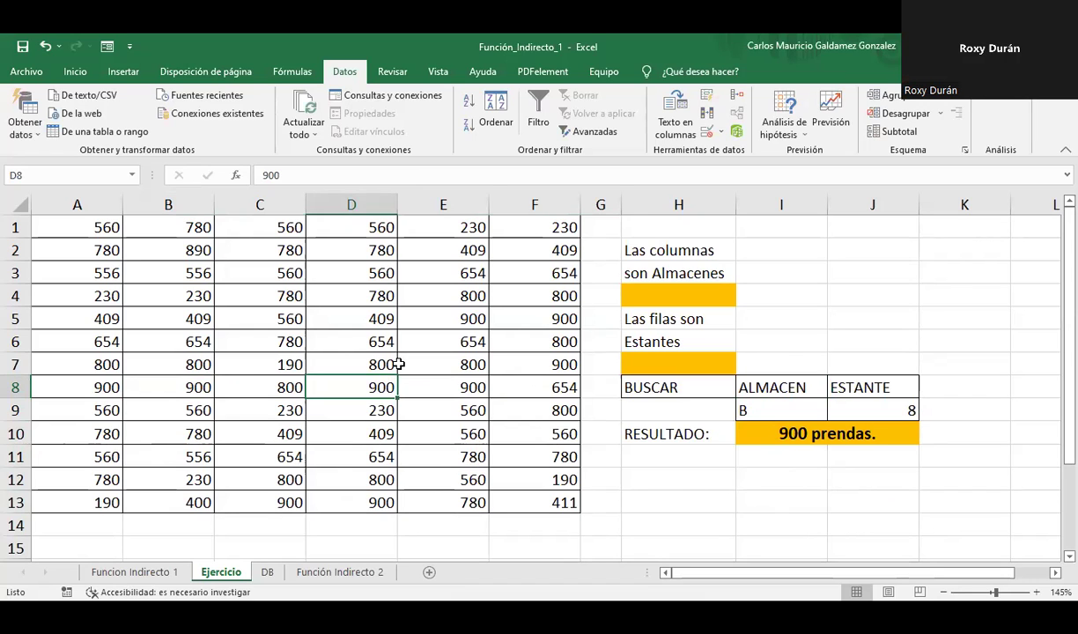
pyautogui.click(399, 367)
pyautogui.moveTo(80, 220); pyautogui.dragTo(509, 504)
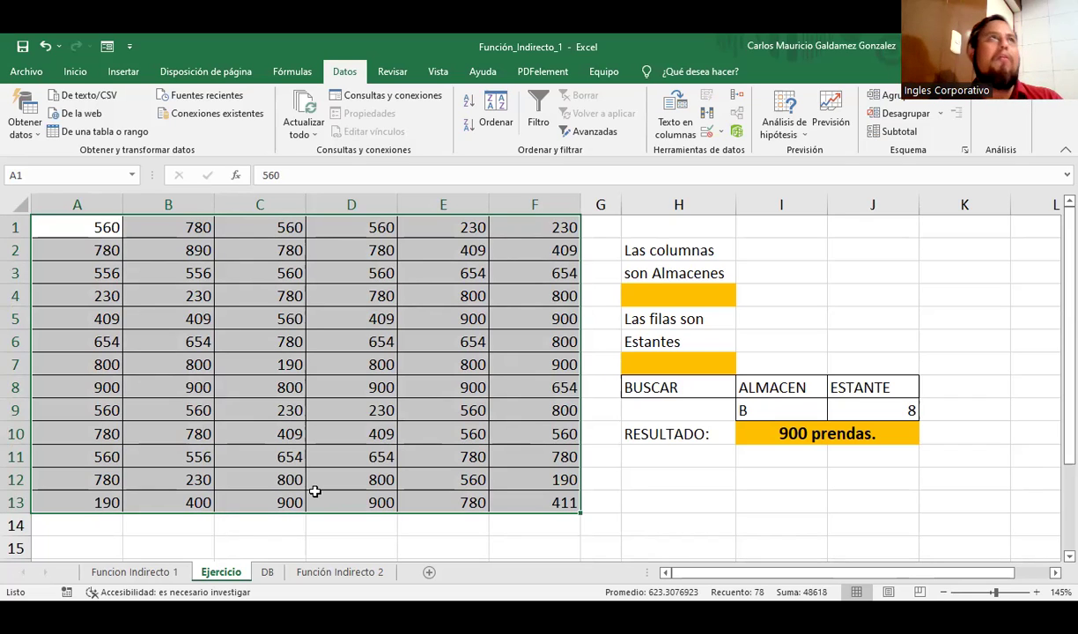
pyautogui.click(182, 382)
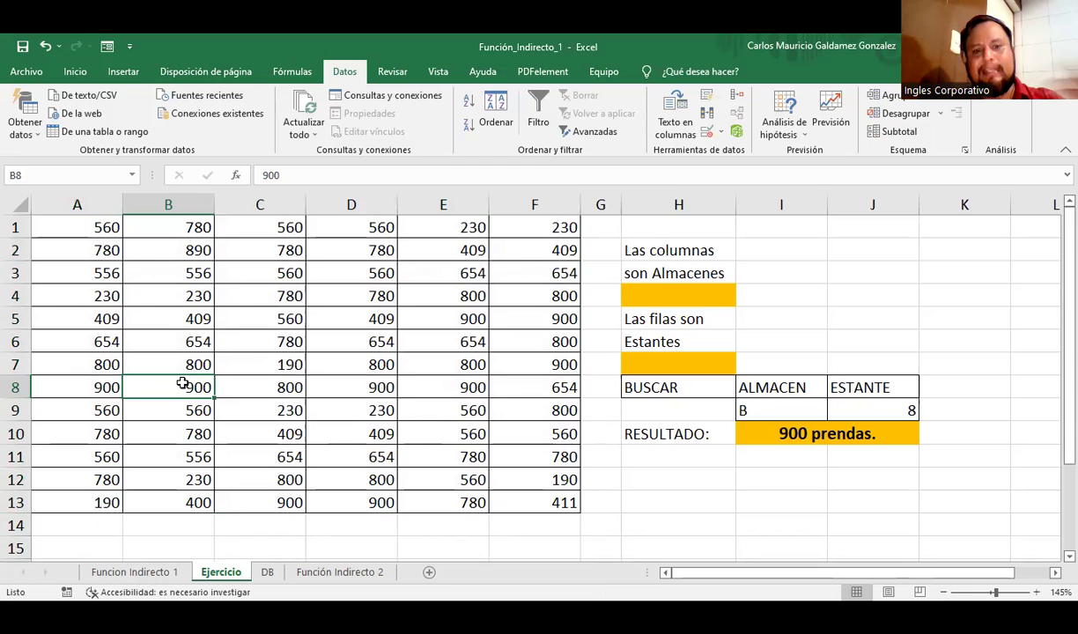
# Step: Move the sheet Función Indirecto 2 ahead of Ejercicio, check sheet DB and return to Ejercicio
pyautogui.click(287, 568)
pyautogui.moveTo(230, 568); pyautogui.dragTo(203, 551)
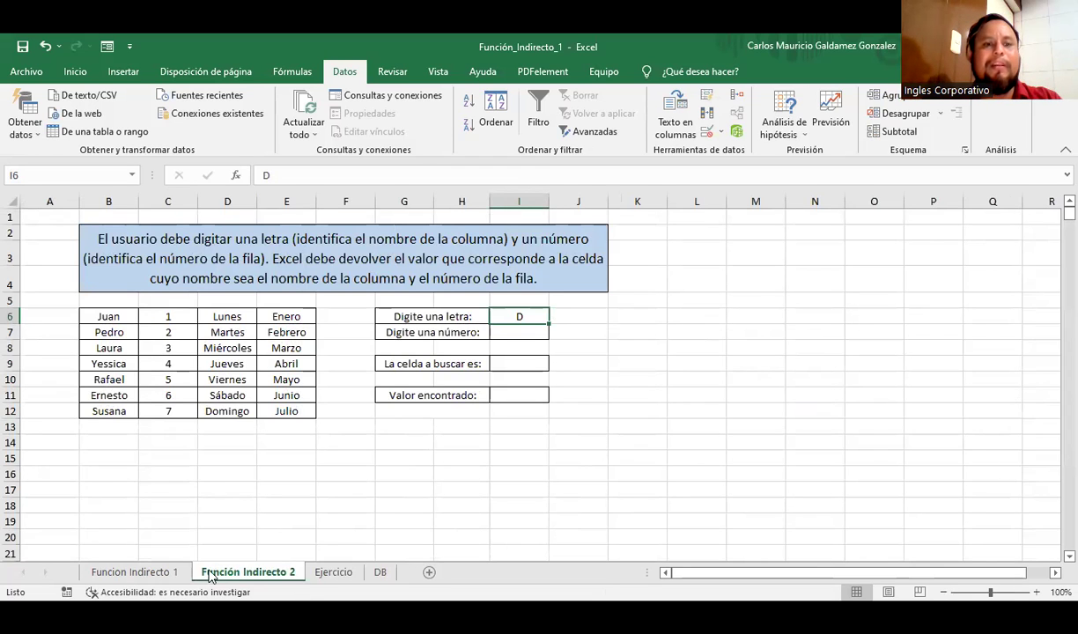
pyautogui.click(322, 571)
pyautogui.click(380, 575)
pyautogui.click(337, 573)
# Step: Review the stock range A1:F13 and individual values in columns C and F of sheet Ejercicio
pyautogui.click(509, 380)
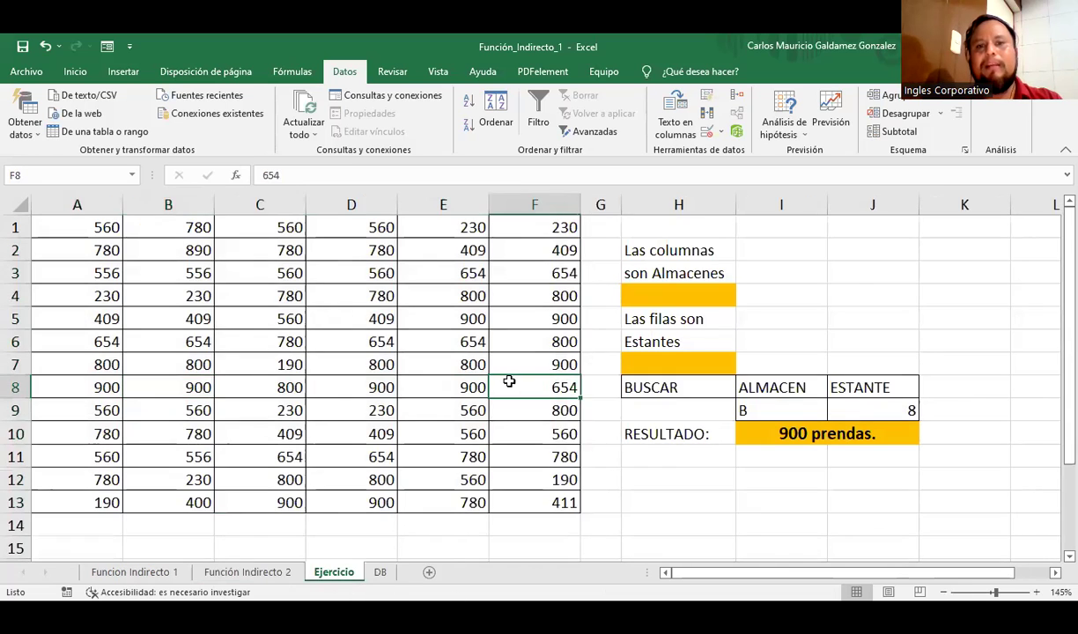
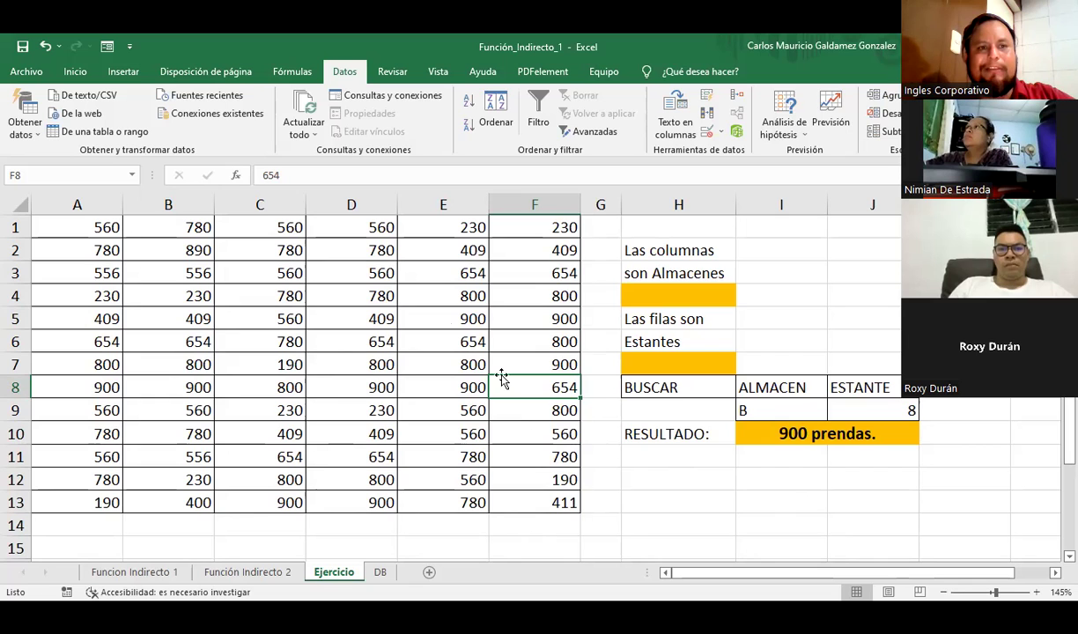
pyautogui.moveTo(92, 218); pyautogui.dragTo(568, 502)
pyautogui.click(276, 337)
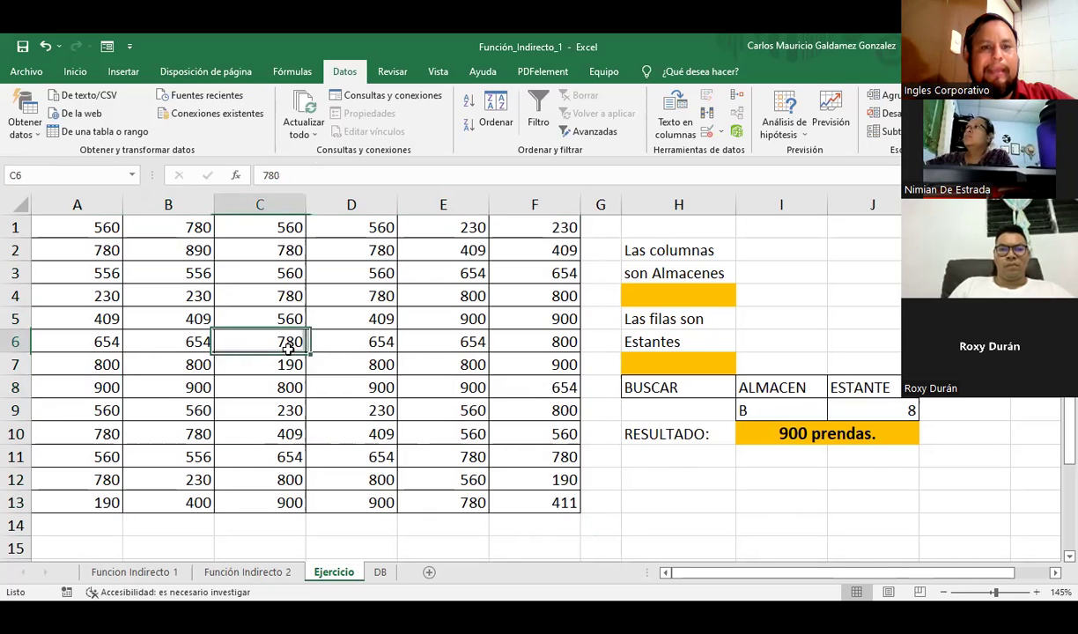
pyautogui.click(278, 409)
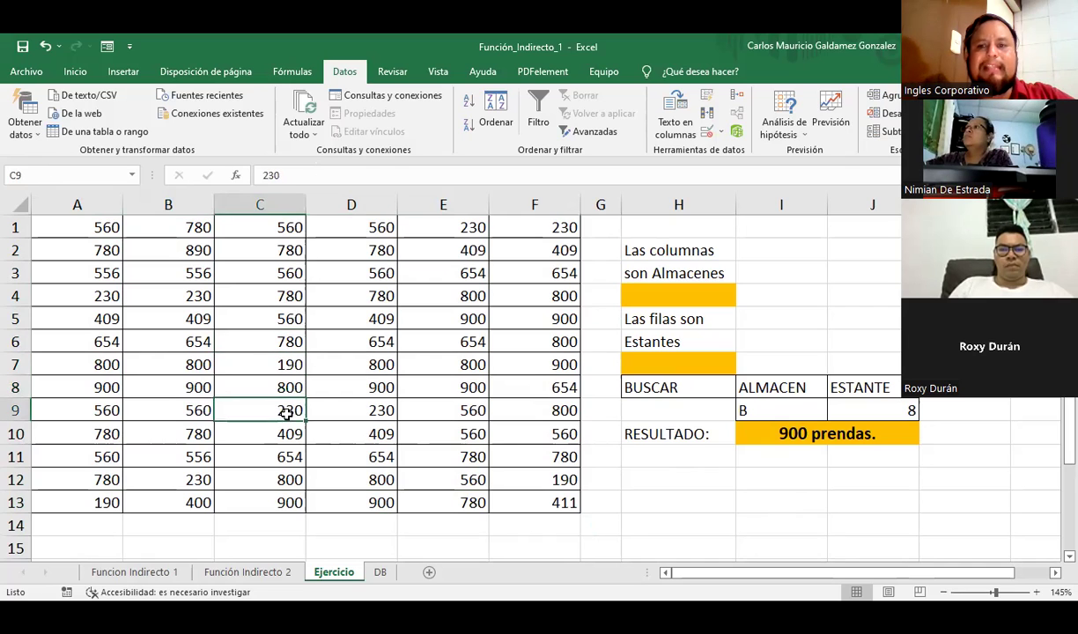
# Step: Examine the options in the ALMACEN list of I9 and the ESTANTE list of J9
pyautogui.moveTo(756, 407); pyautogui.dragTo(856, 410)
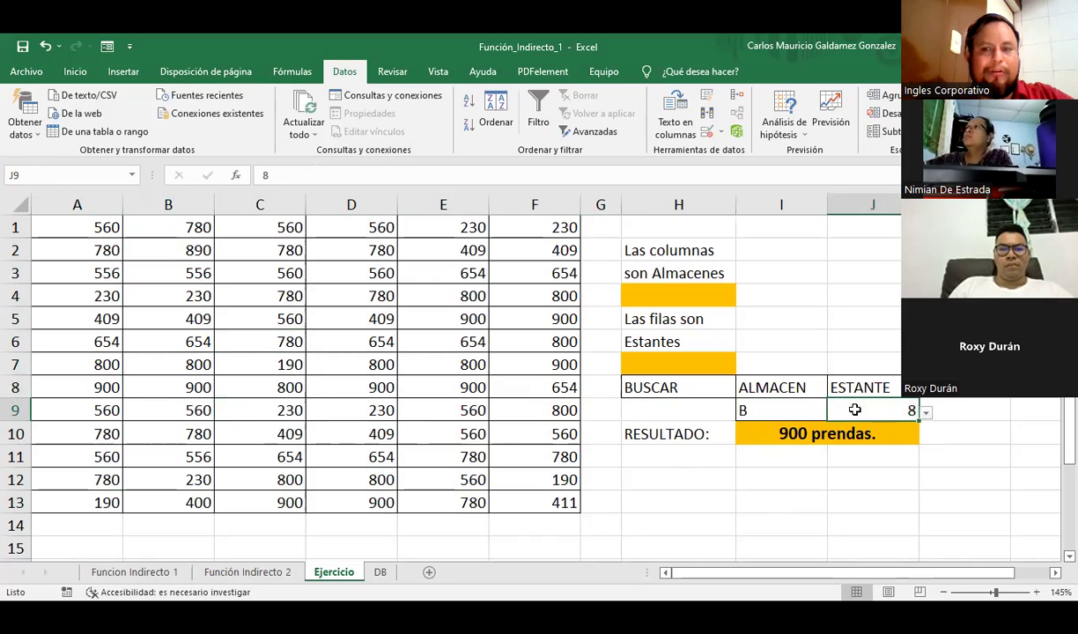
pyautogui.click(821, 411)
pyautogui.click(833, 413)
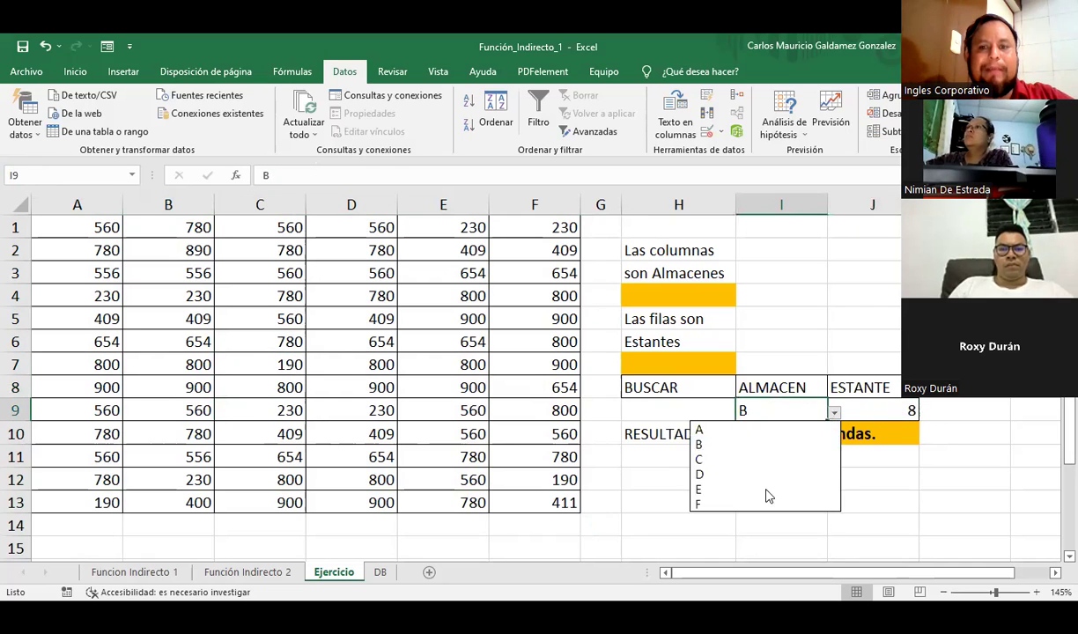
pyautogui.click(903, 409)
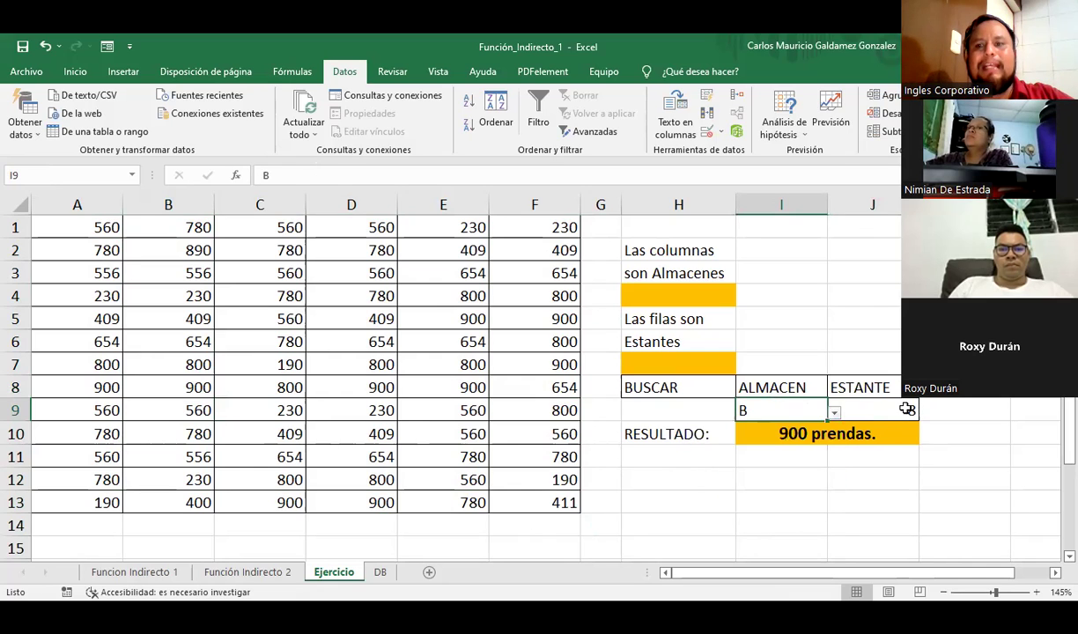
pyautogui.click(906, 412)
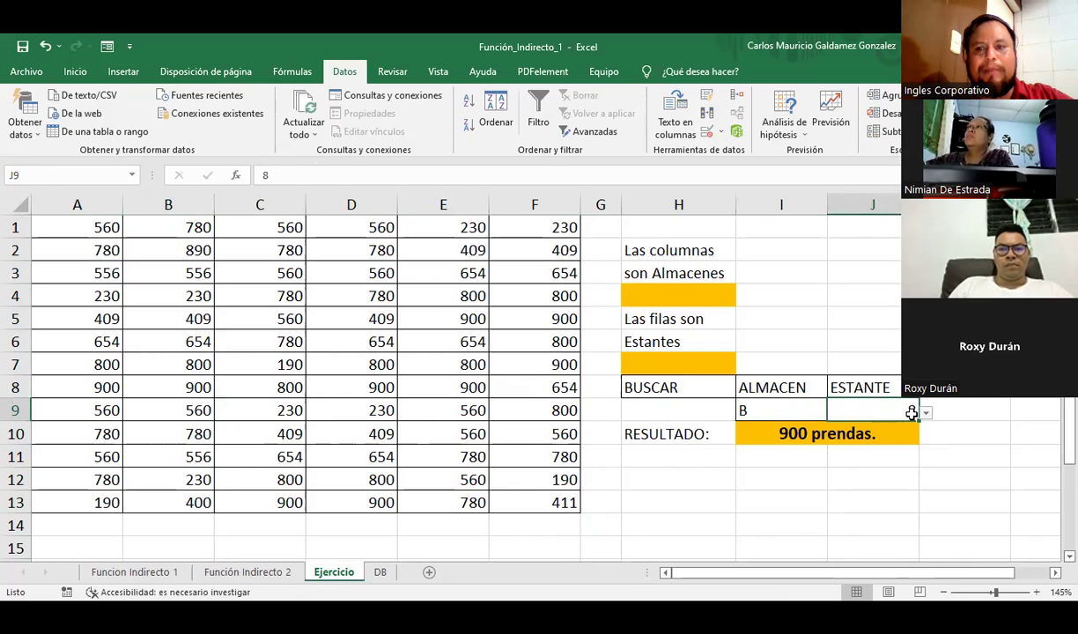
pyautogui.click(925, 412)
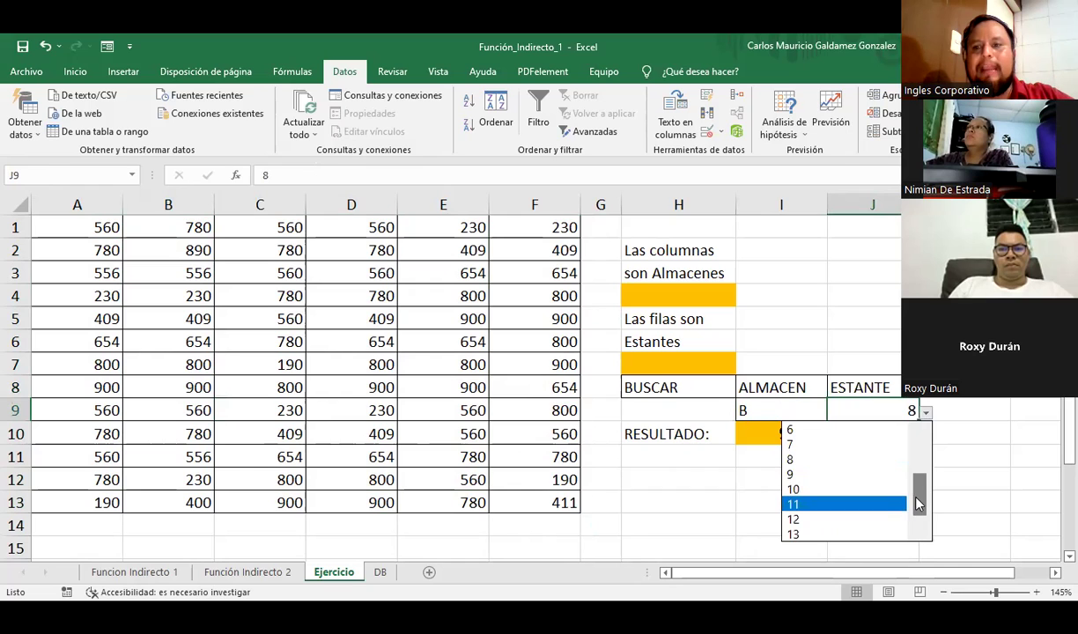
pyautogui.moveTo(918, 503); pyautogui.dragTo(918, 450)
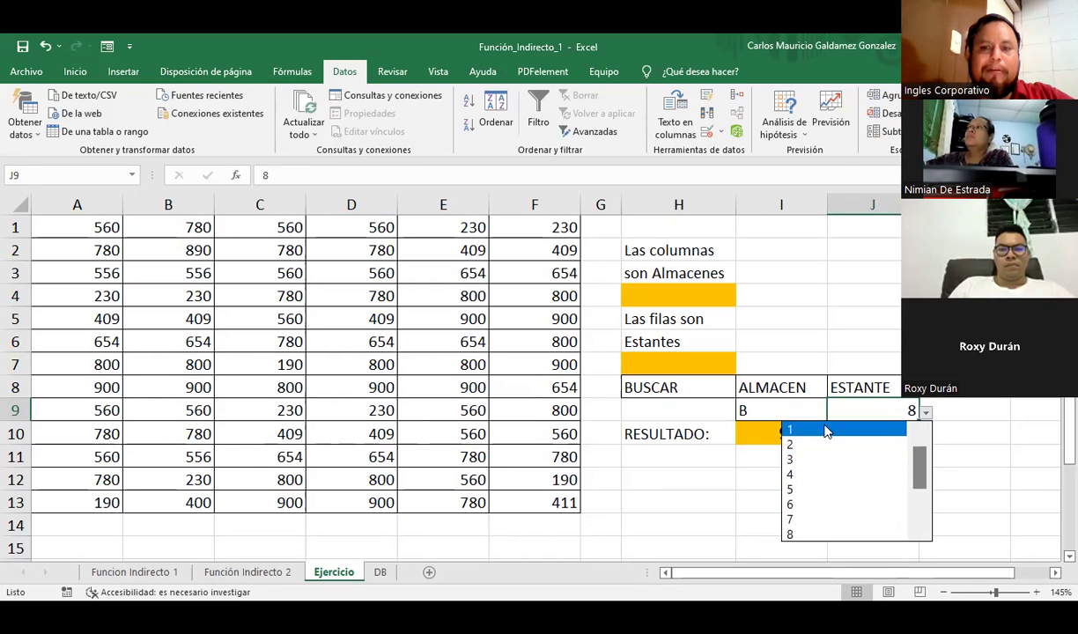
pyautogui.click(777, 396)
pyautogui.moveTo(786, 410); pyautogui.dragTo(832, 420)
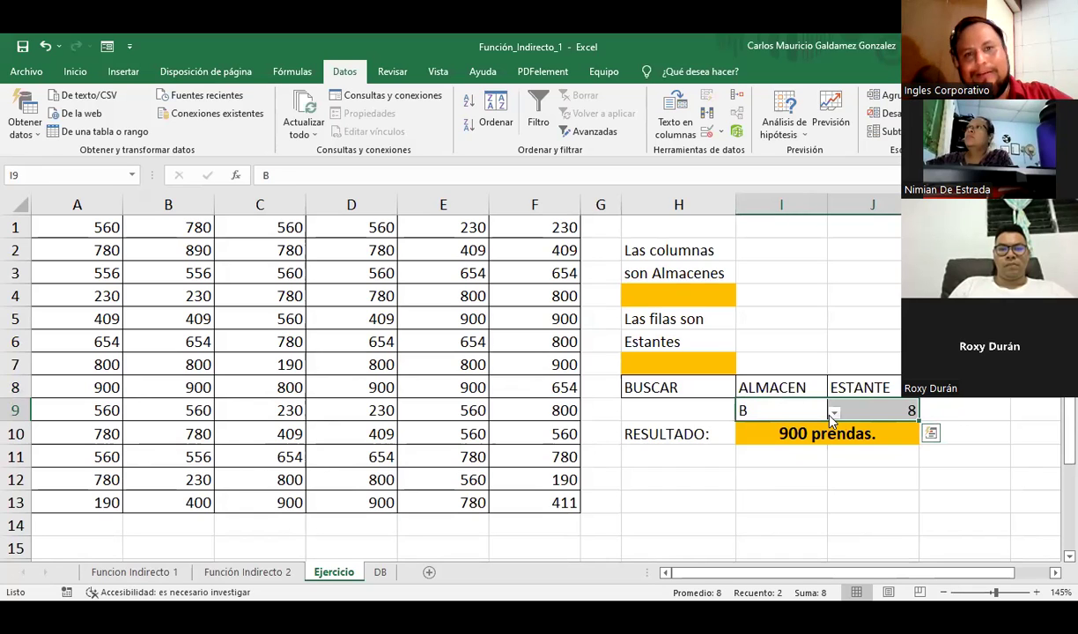
pyautogui.click(793, 407)
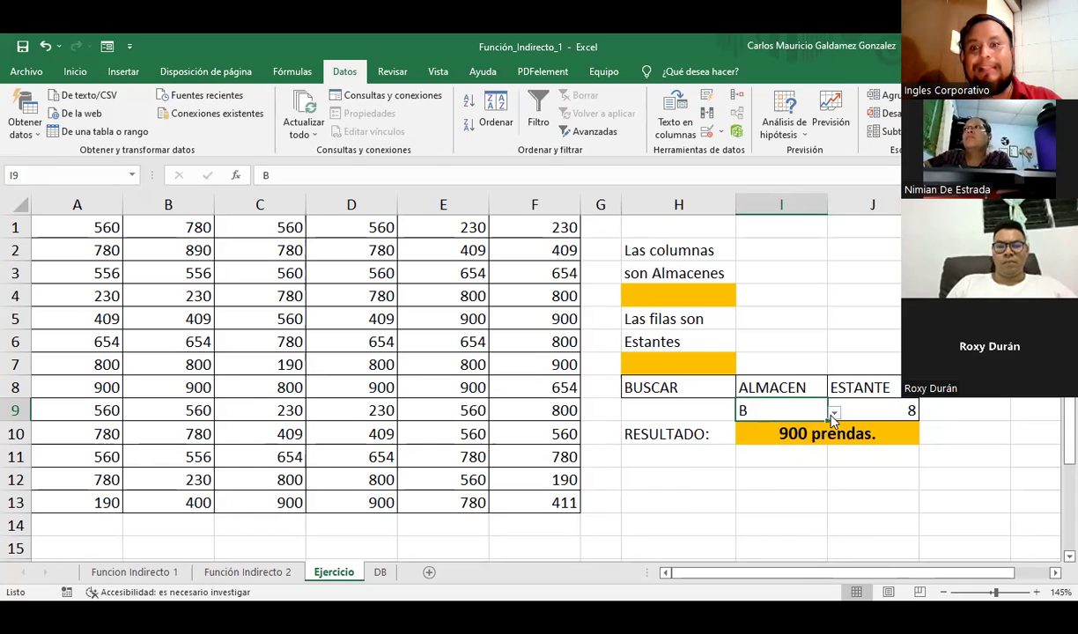
pyautogui.click(833, 412)
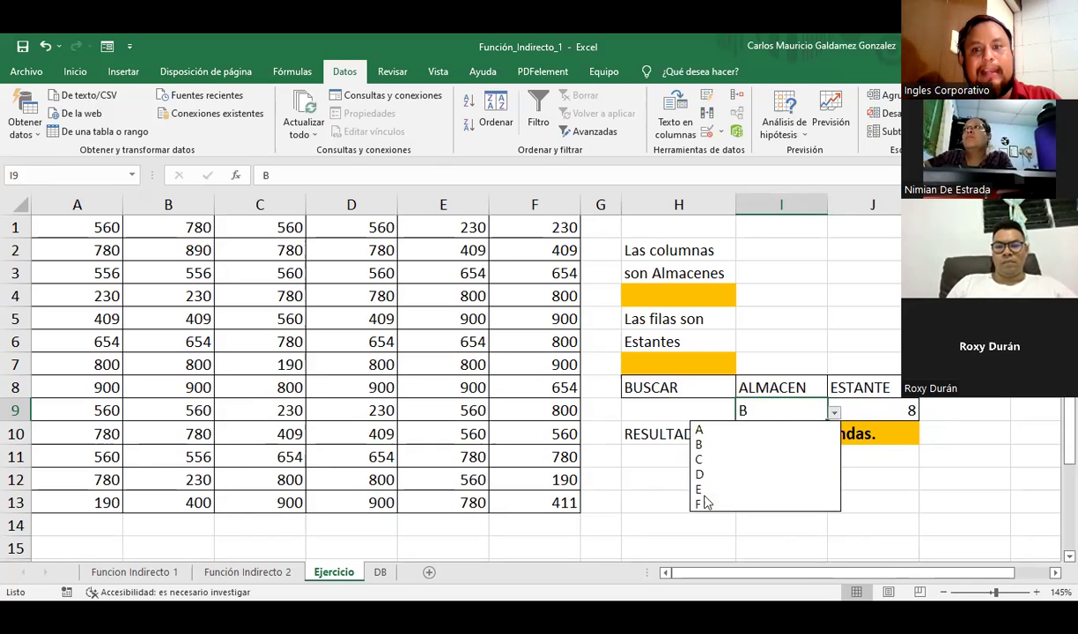
pyautogui.click(858, 412)
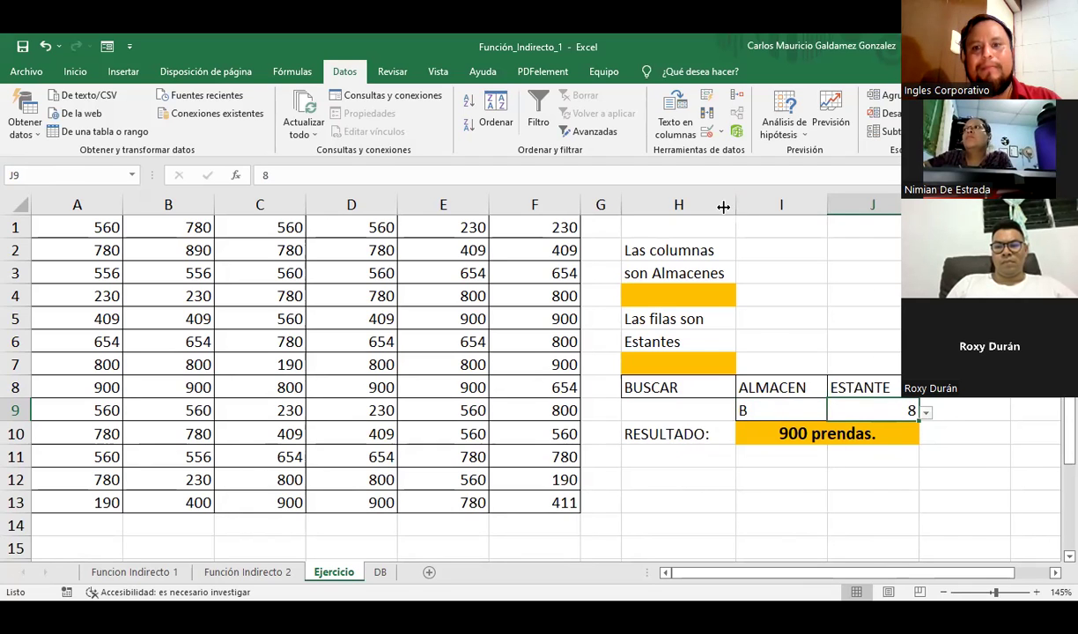
# Step: Fit the widths of columns H, I and J to their contents
pyautogui.moveTo(723, 206); pyautogui.dragTo(723, 206)
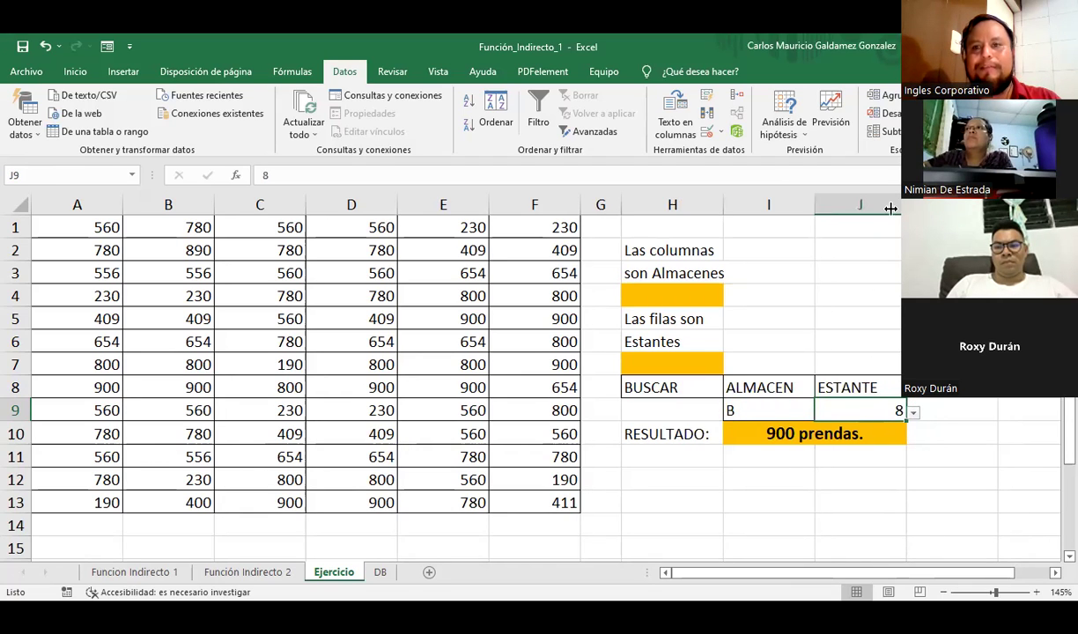
pyautogui.doubleClick(814, 204)
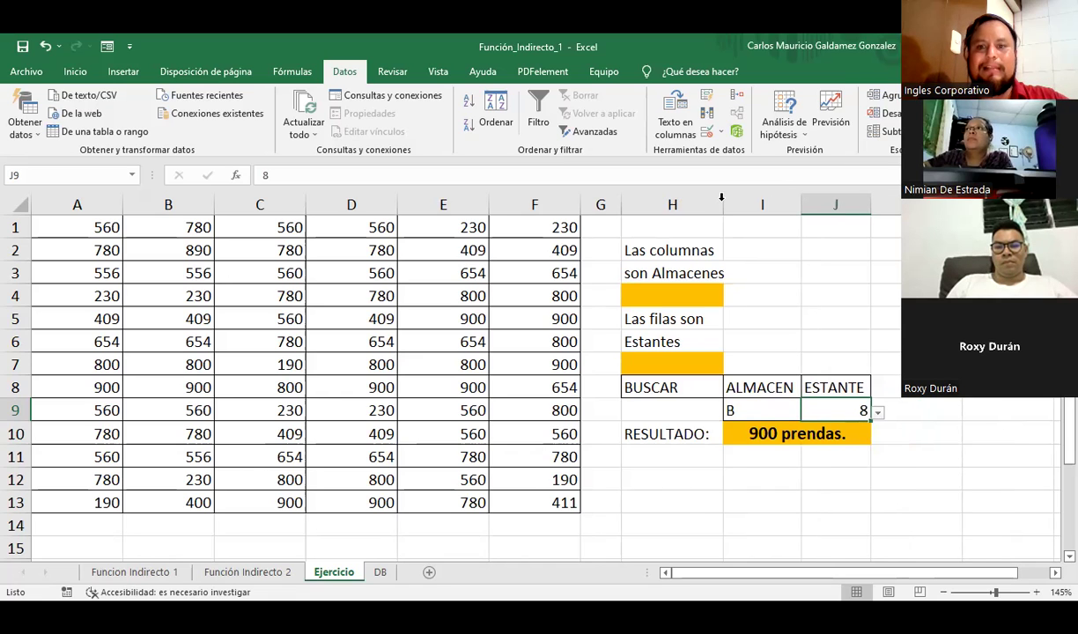
pyautogui.doubleClick(723, 201)
pyautogui.click(683, 510)
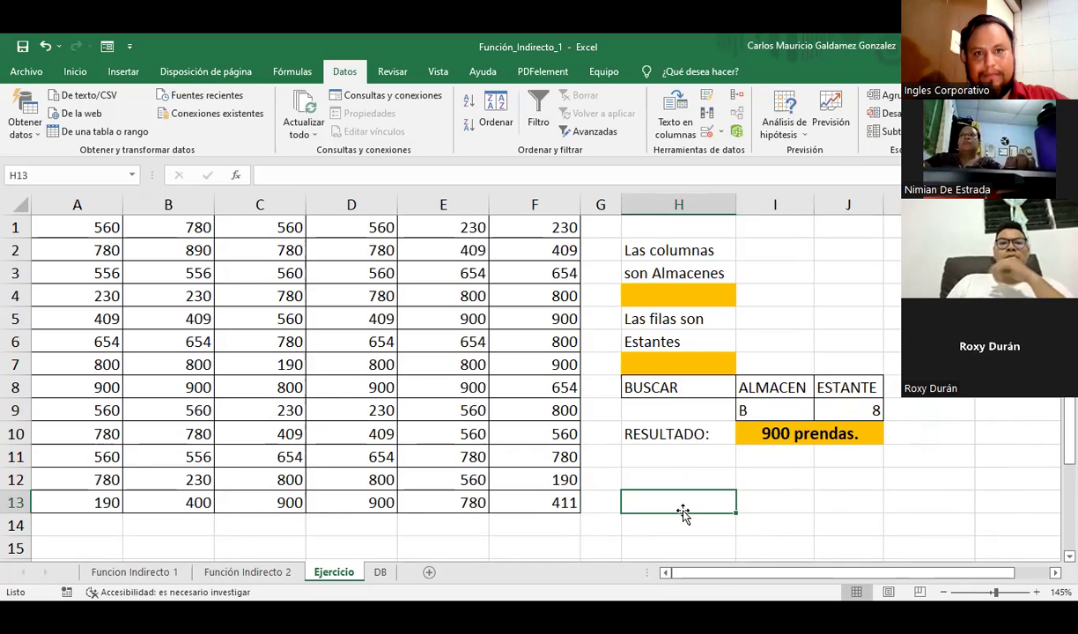
# Step: Review the exercise area A1:J13 and the empty cells in columns L and M beside it
pyautogui.scroll(-1, 625, 538)
pyautogui.scroll(1, 627, 538)
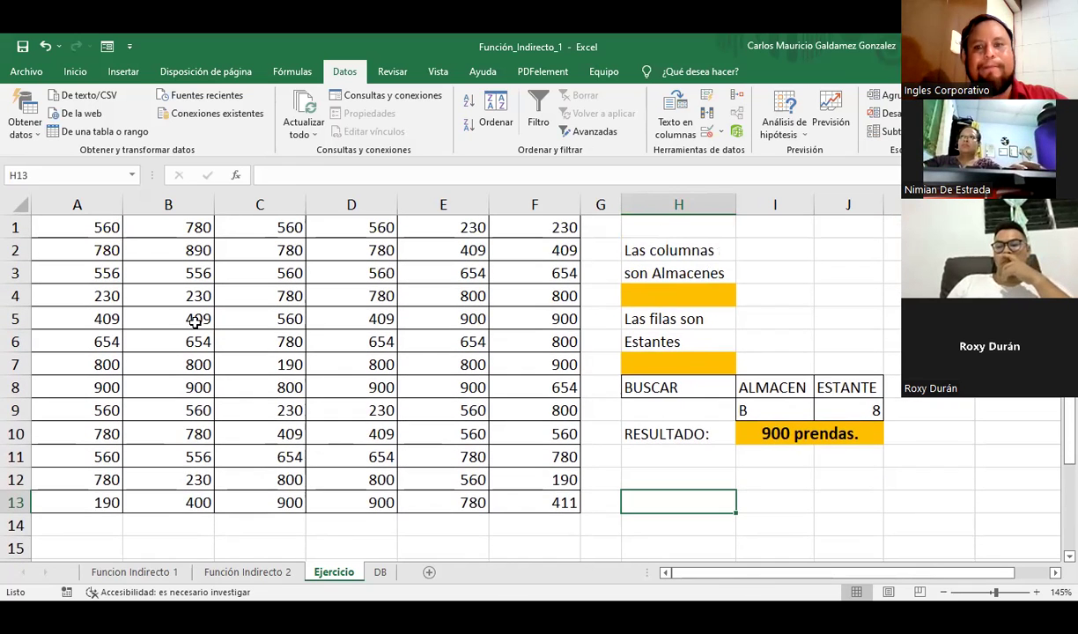
pyautogui.moveTo(74, 227); pyautogui.dragTo(780, 515)
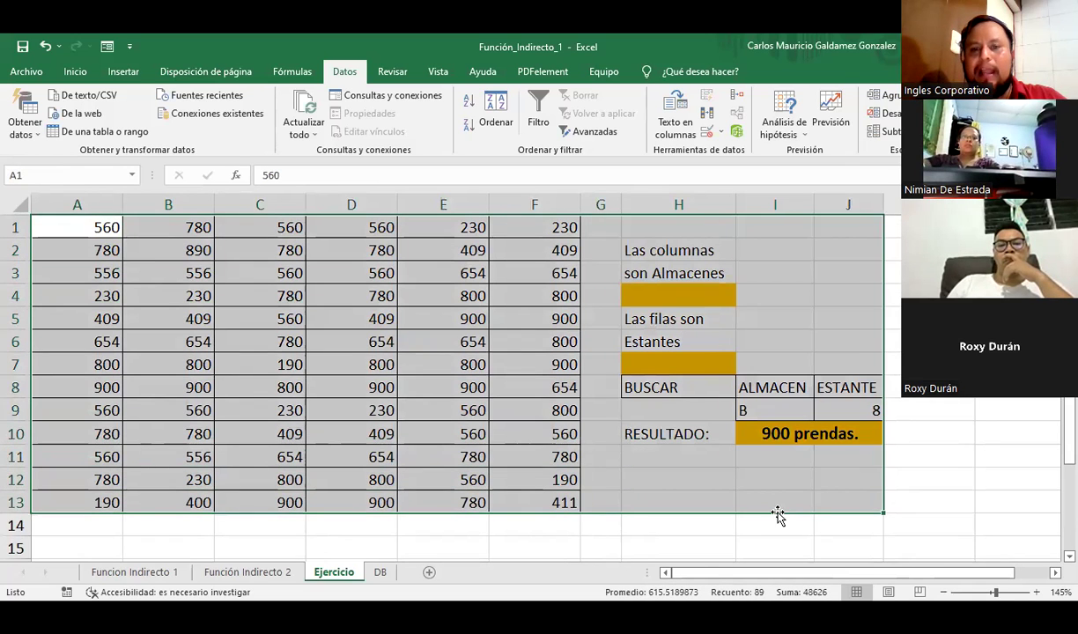
pyautogui.click(723, 497)
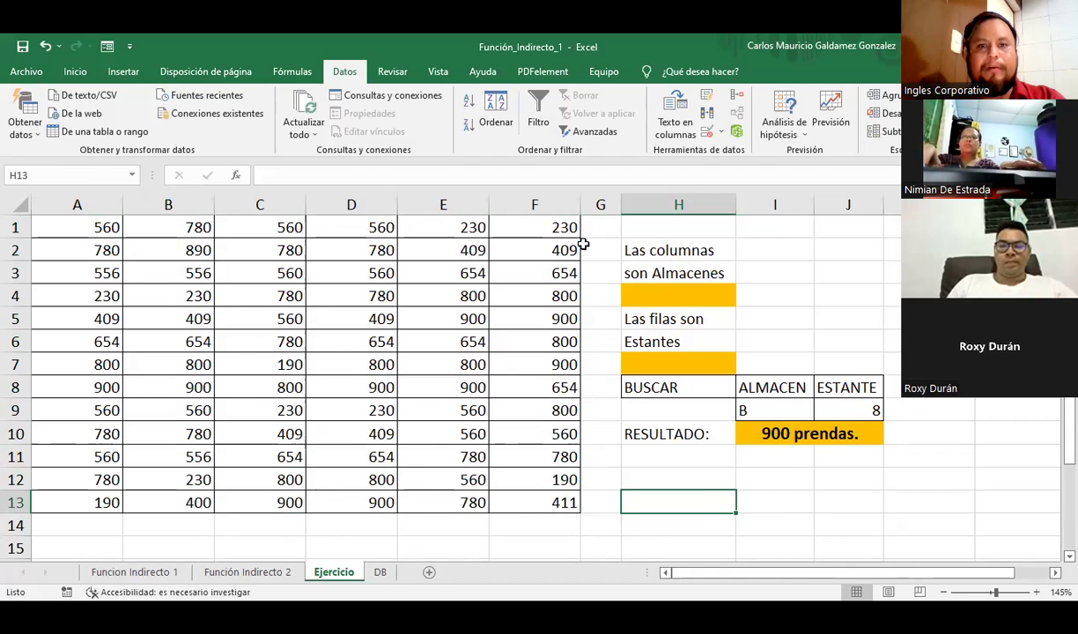
pyautogui.moveTo(1004, 573); pyautogui.dragTo(1026, 572)
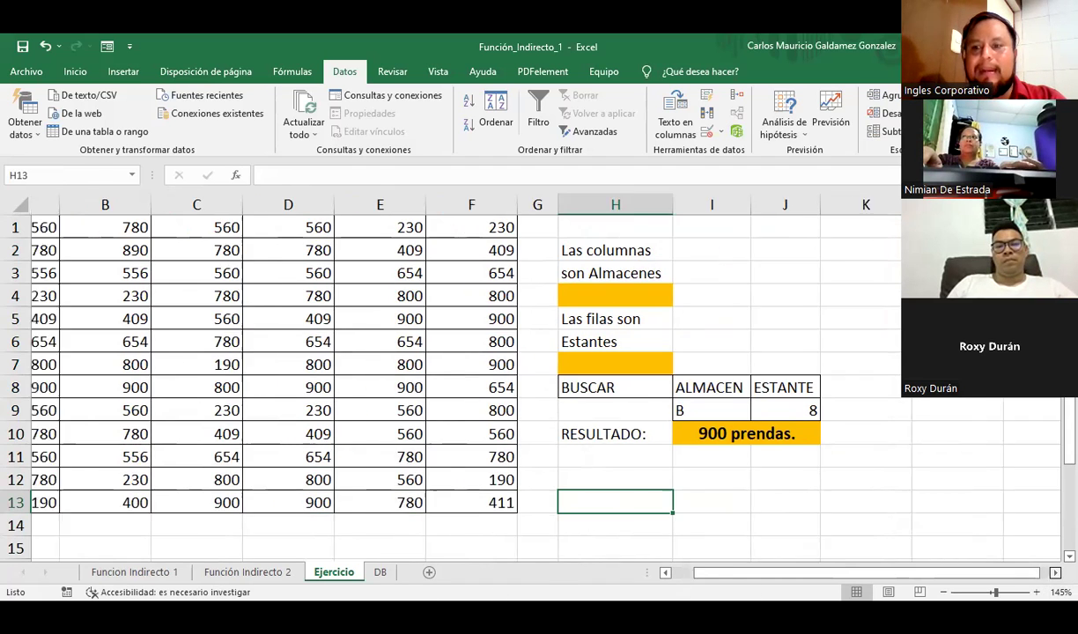
pyautogui.hscroll(5, 885, 342)
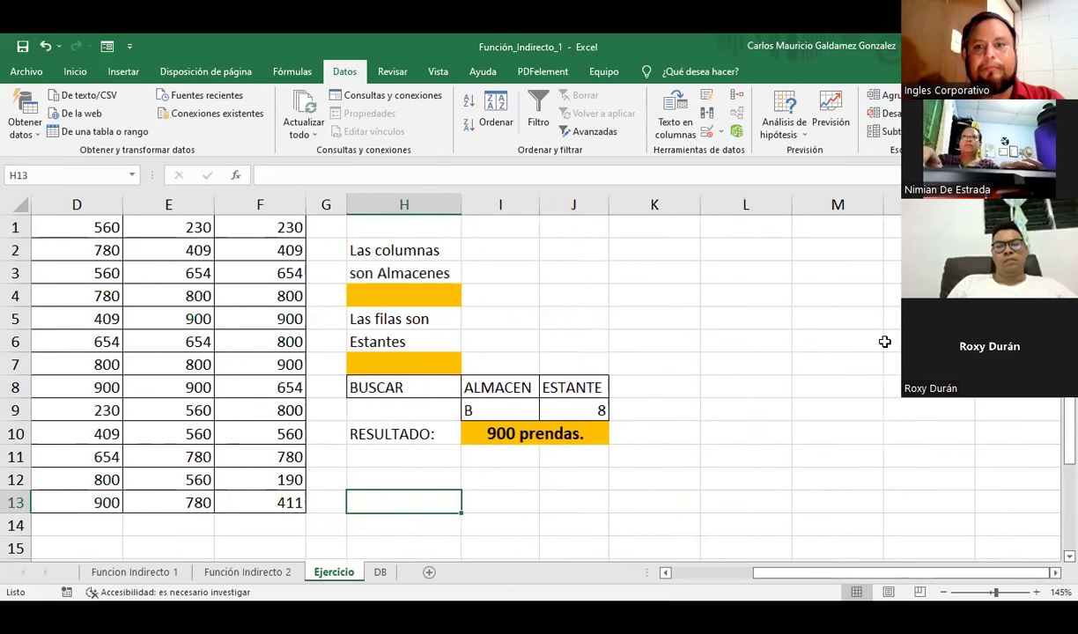
pyautogui.moveTo(715, 280); pyautogui.dragTo(720, 458)
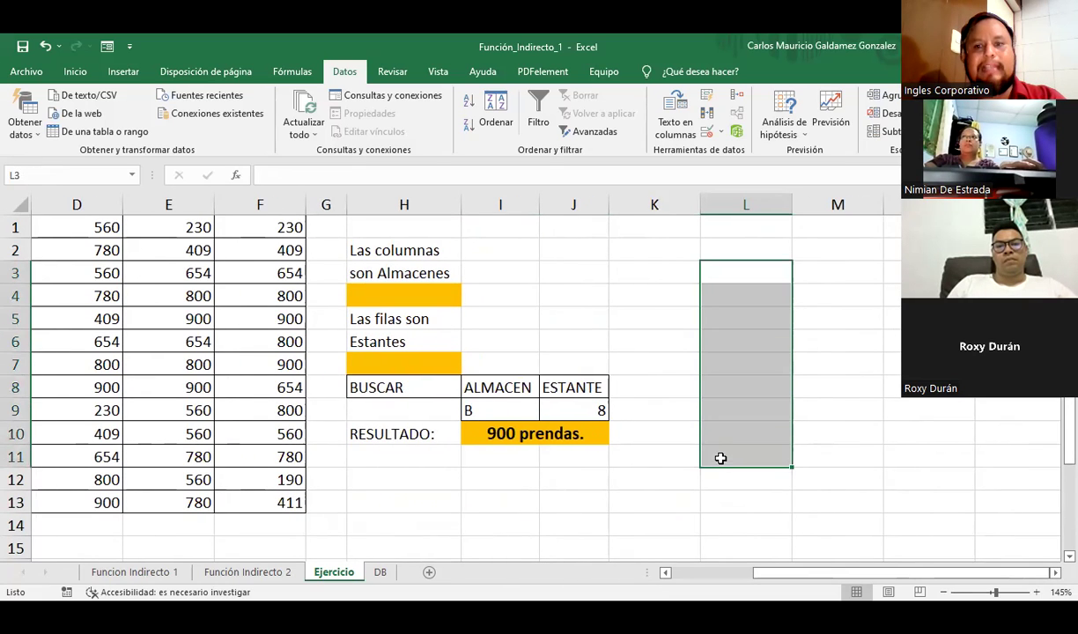
pyautogui.click(720, 458)
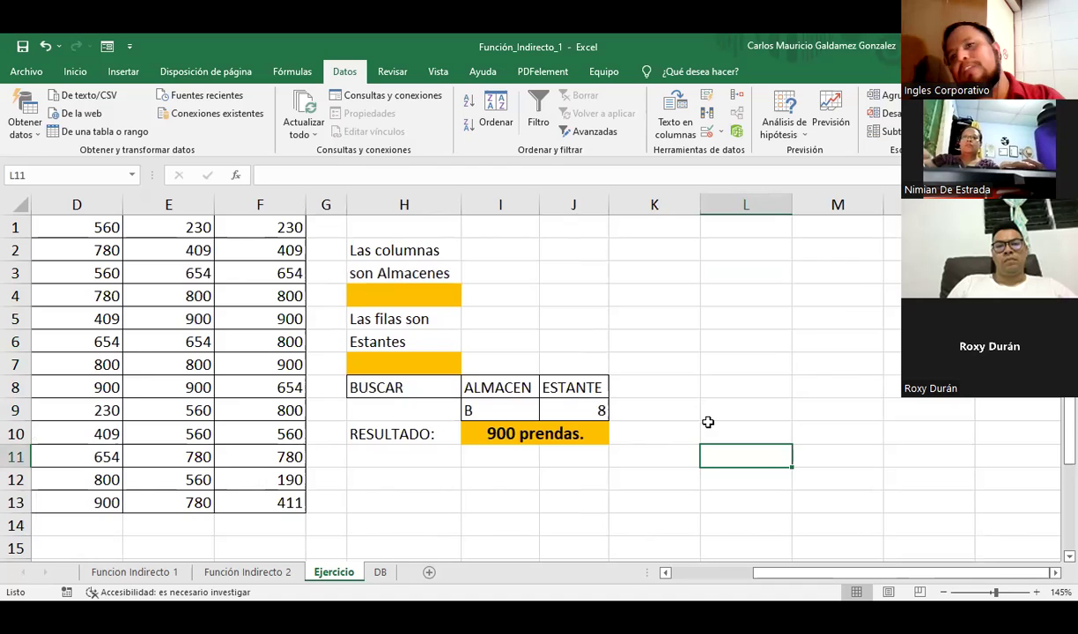
pyautogui.moveTo(845, 268); pyautogui.dragTo(842, 454)
pyautogui.click(739, 374)
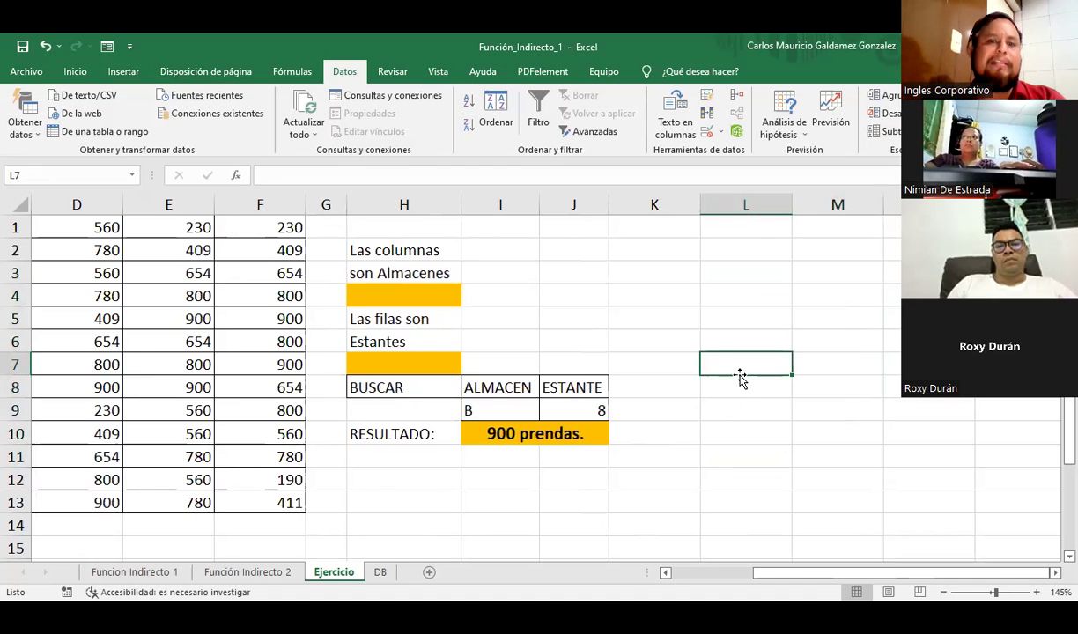
# Step: Enter the cell references A11, F3 and D7 in L4:L6 of sheet Ejercicio
pyautogui.click(720, 294)
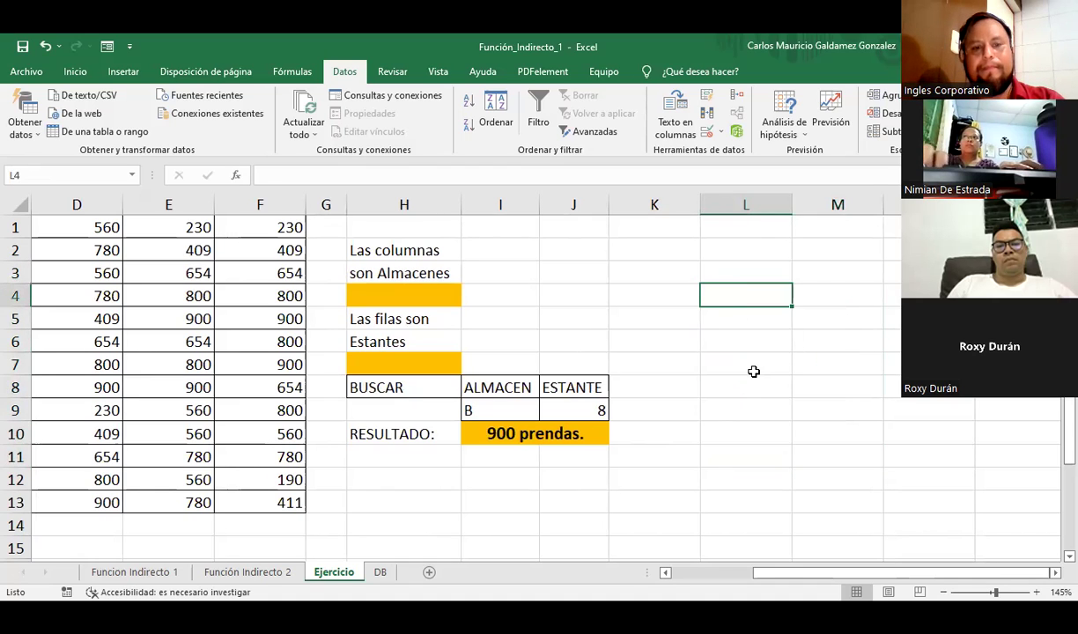
pyautogui.write('A11')
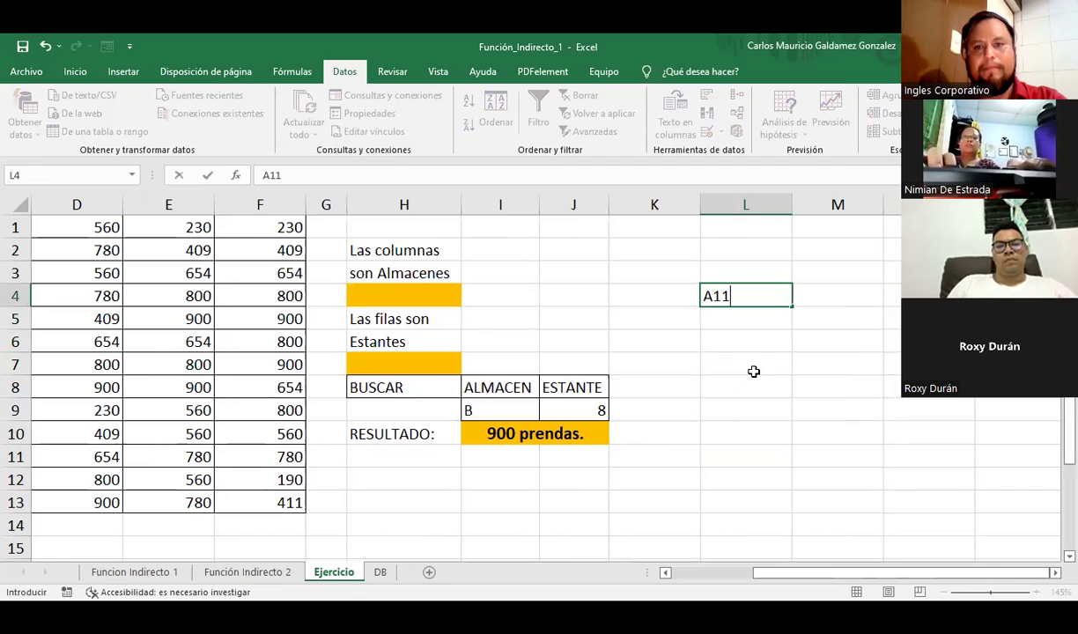
pyautogui.press('Return')
pyautogui.write('F')
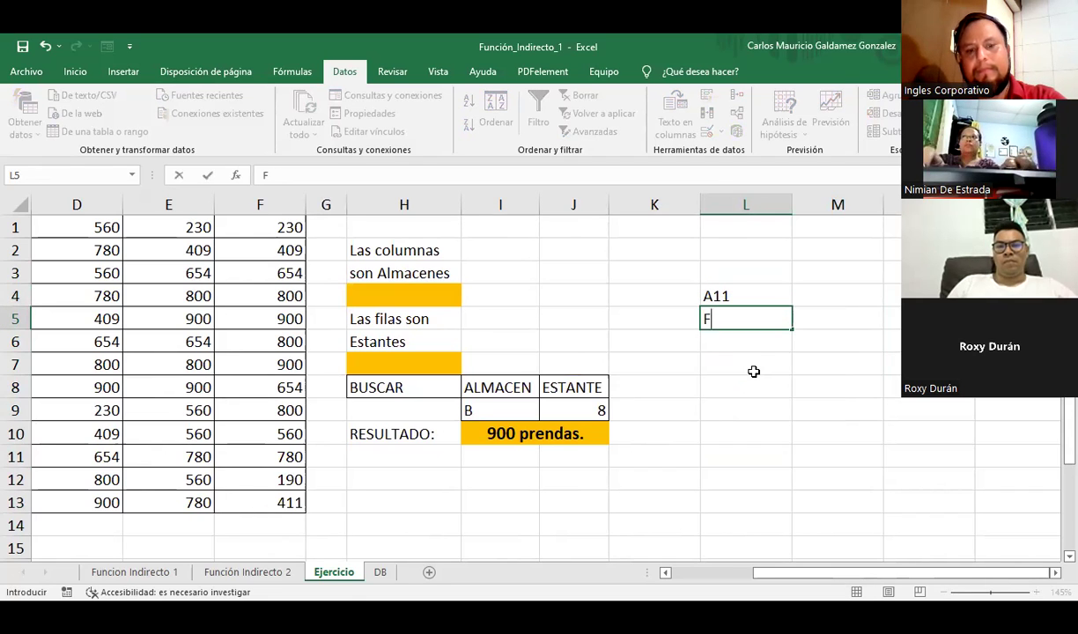
pyautogui.write('3')
pyautogui.press('Return')
pyautogui.write('D')
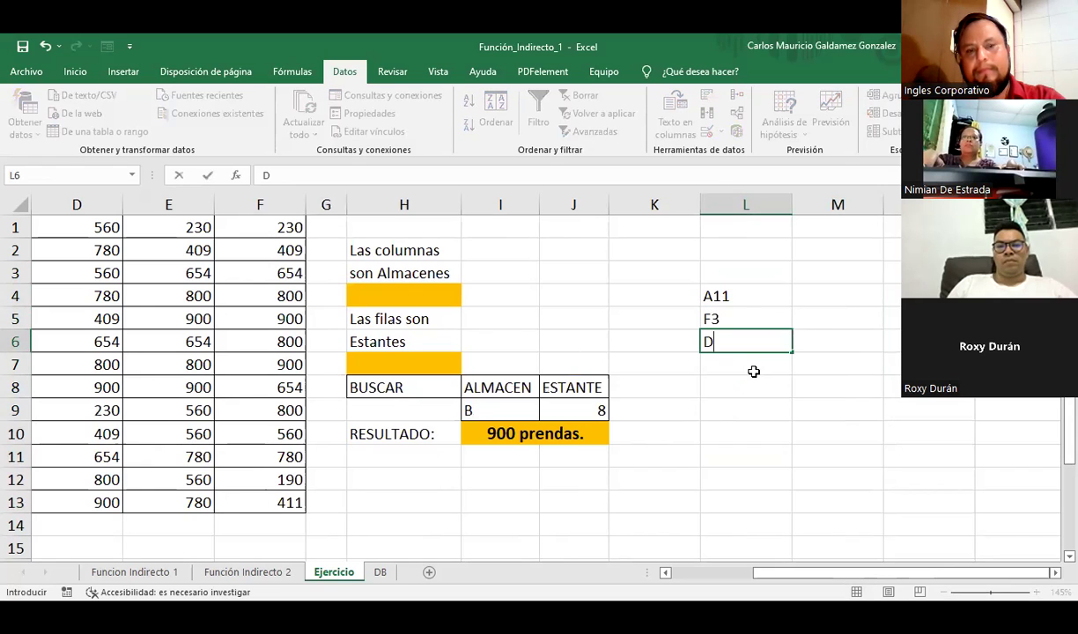
pyautogui.write('7')
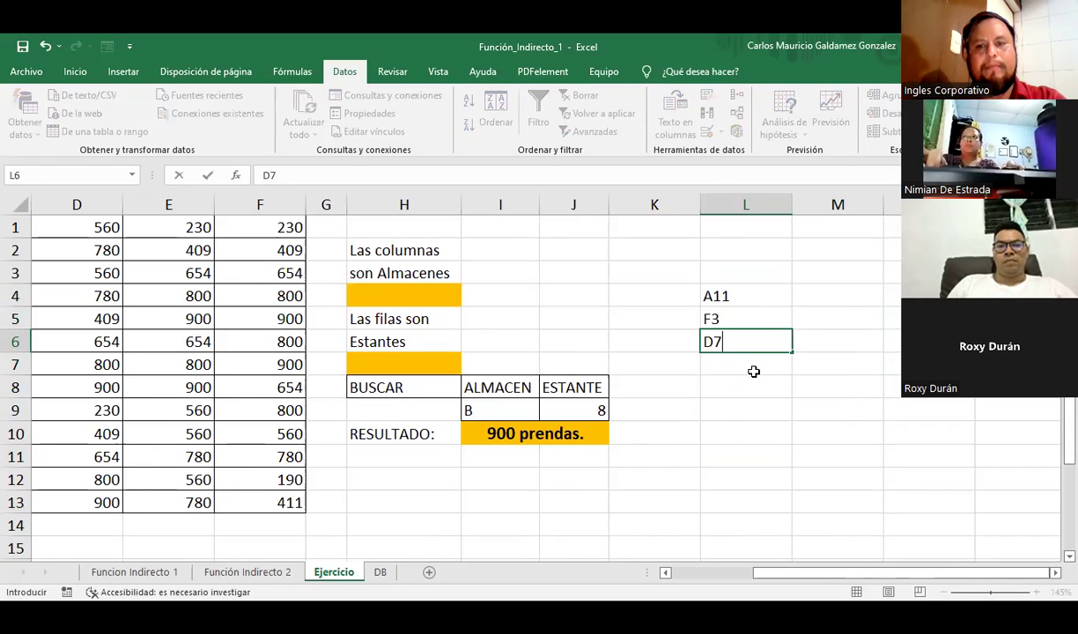
pyautogui.press('Return')
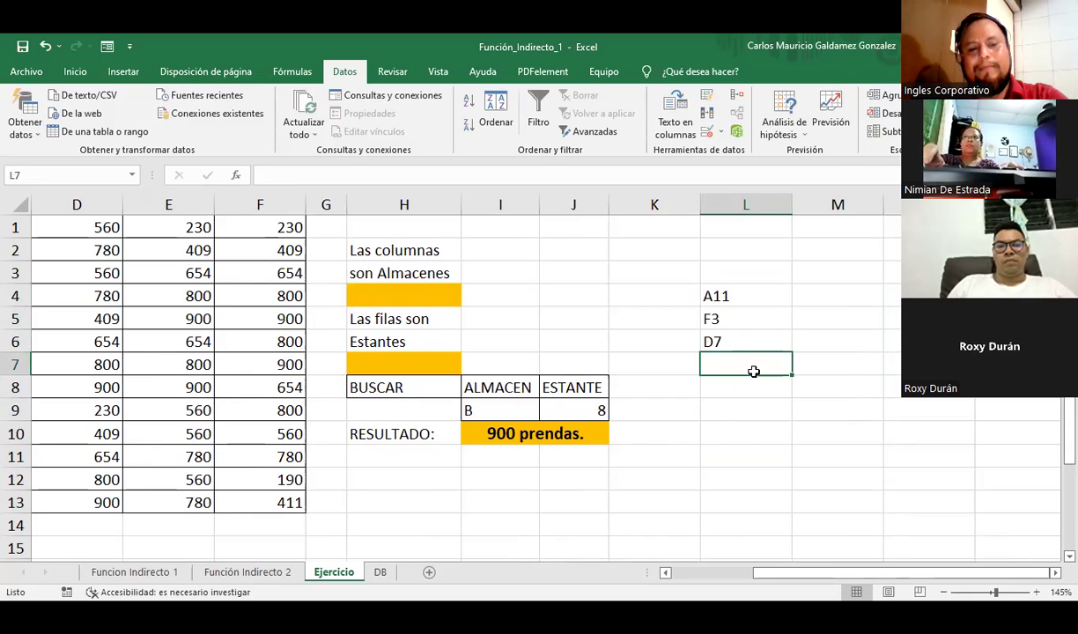
# Step: Add the references H1, A7, B12 and F13 in L7:L10 and select the whole list L4:L10
pyautogui.write('H1')
pyautogui.press('Return')
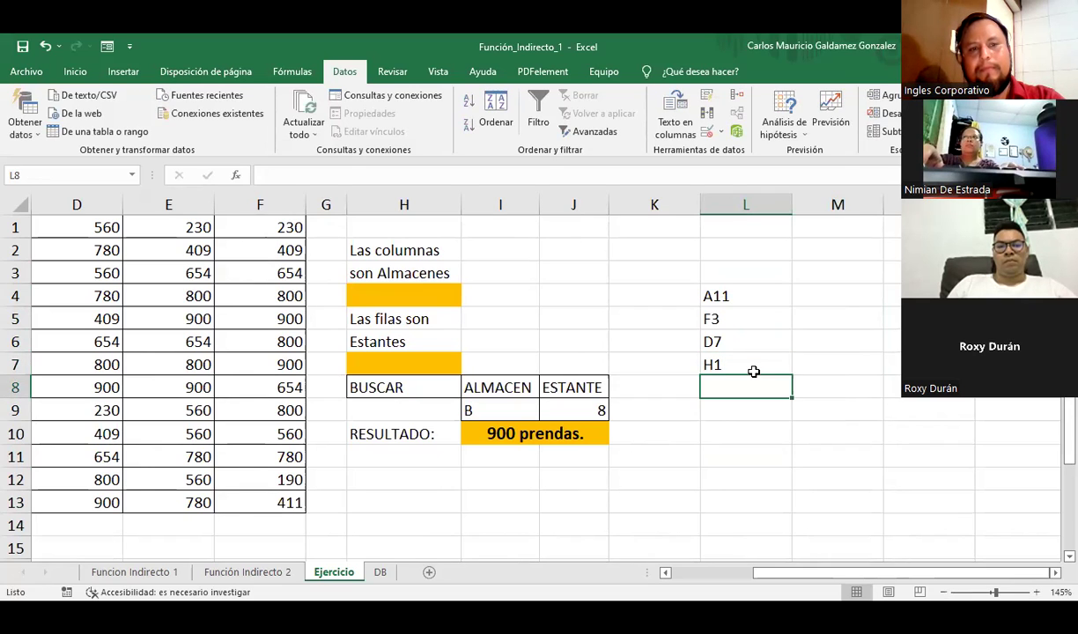
pyautogui.write('A')
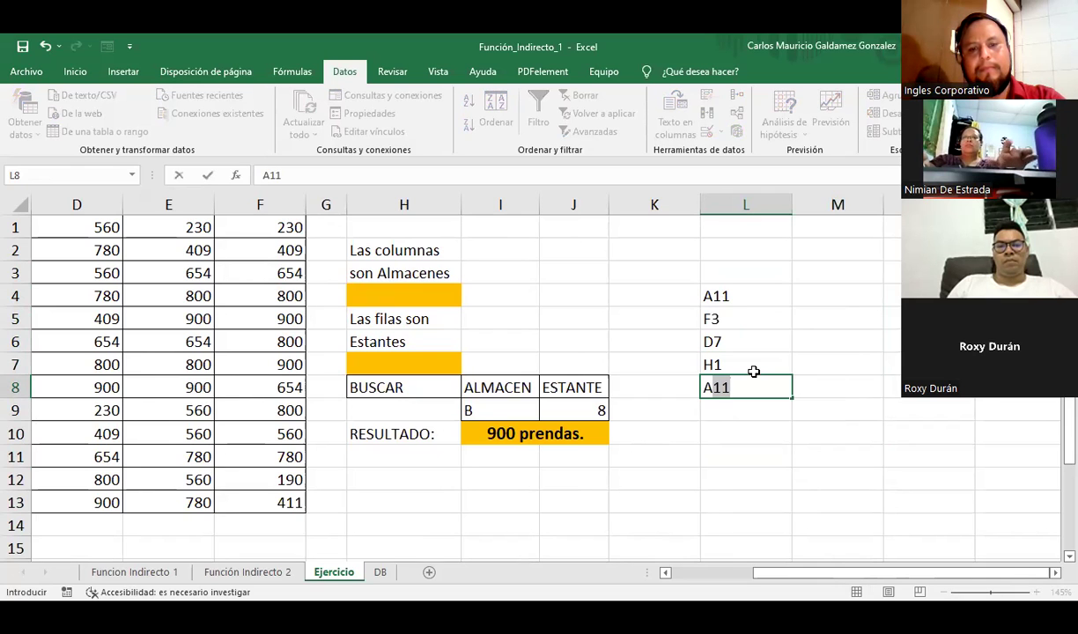
pyautogui.write('7')
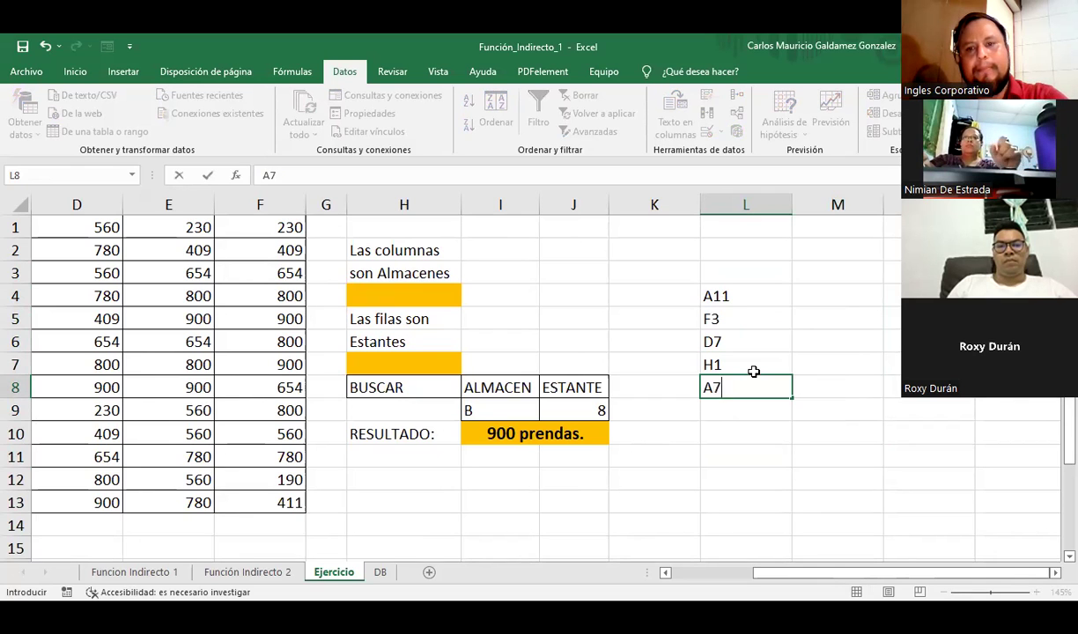
pyautogui.press('Return')
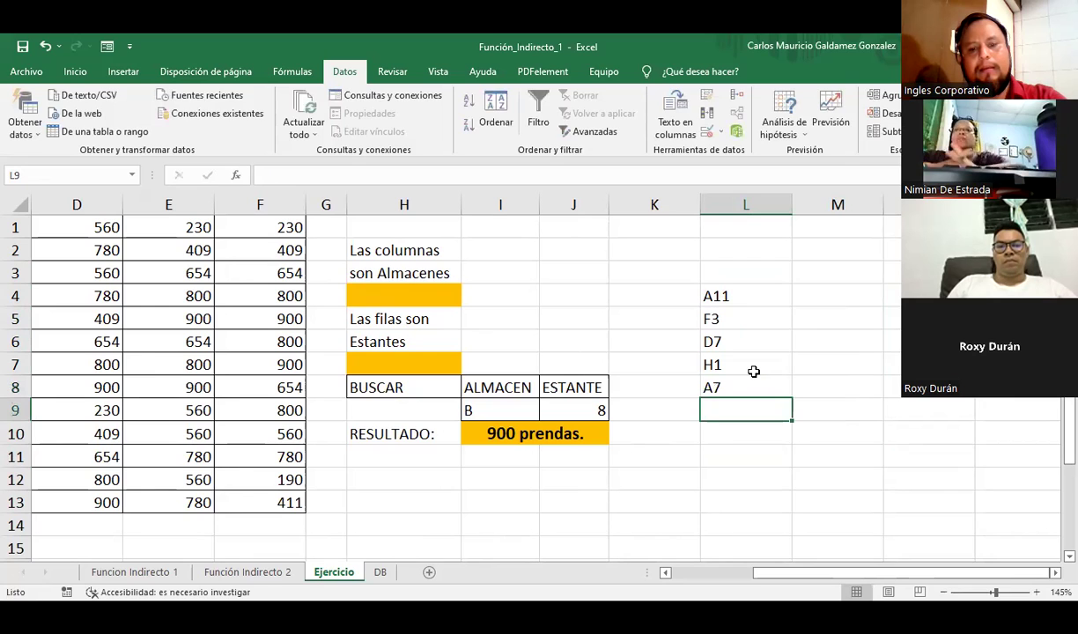
pyautogui.write('B')
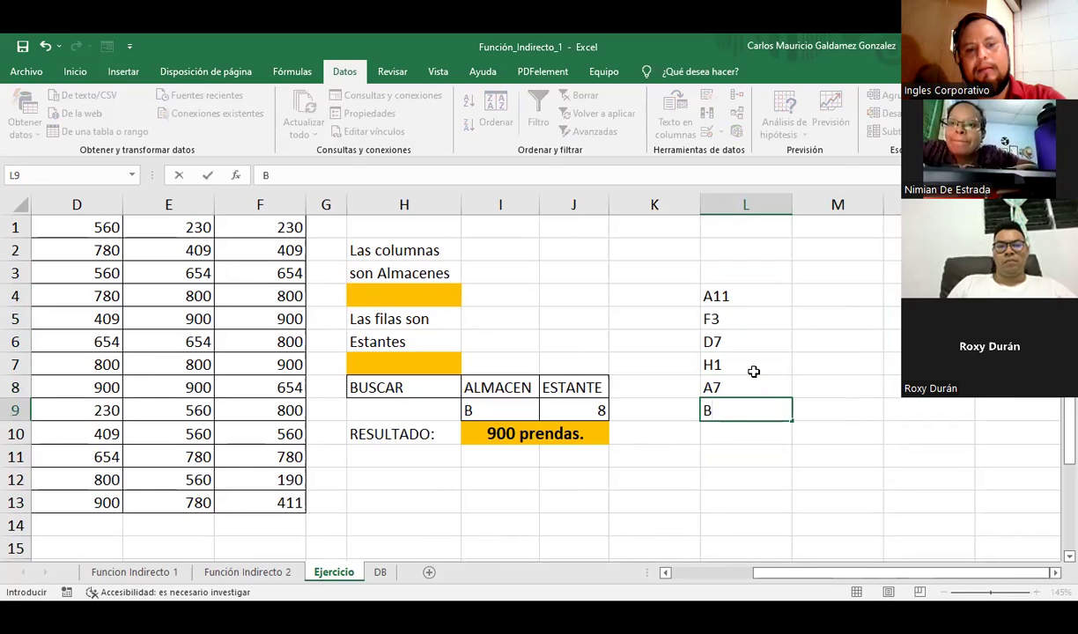
pyautogui.write('12')
pyautogui.press('Return')
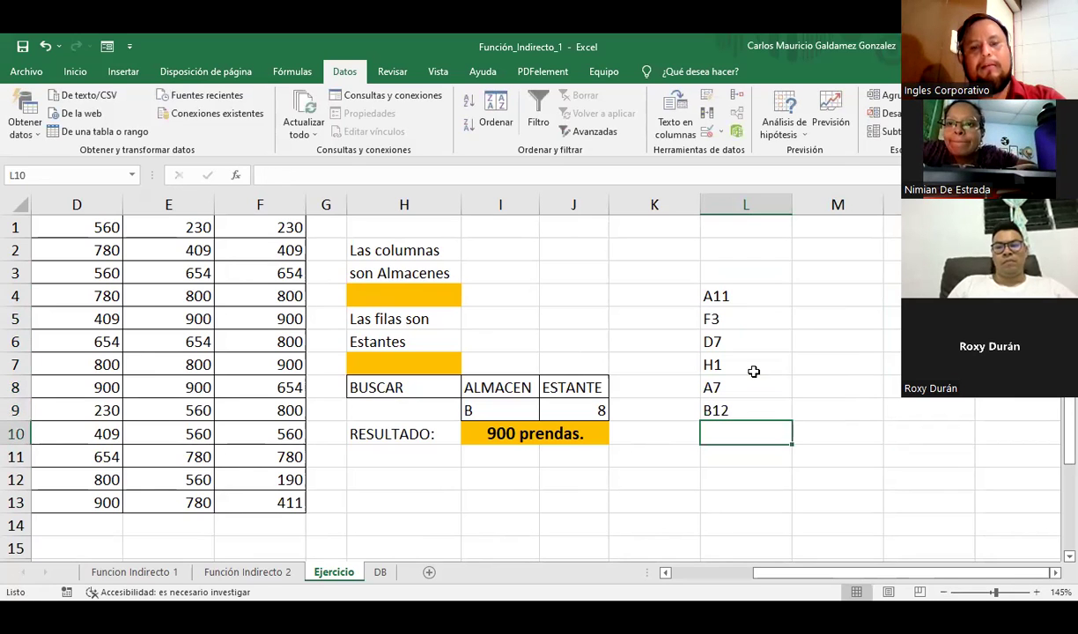
pyautogui.write('F13')
pyautogui.press('Return')
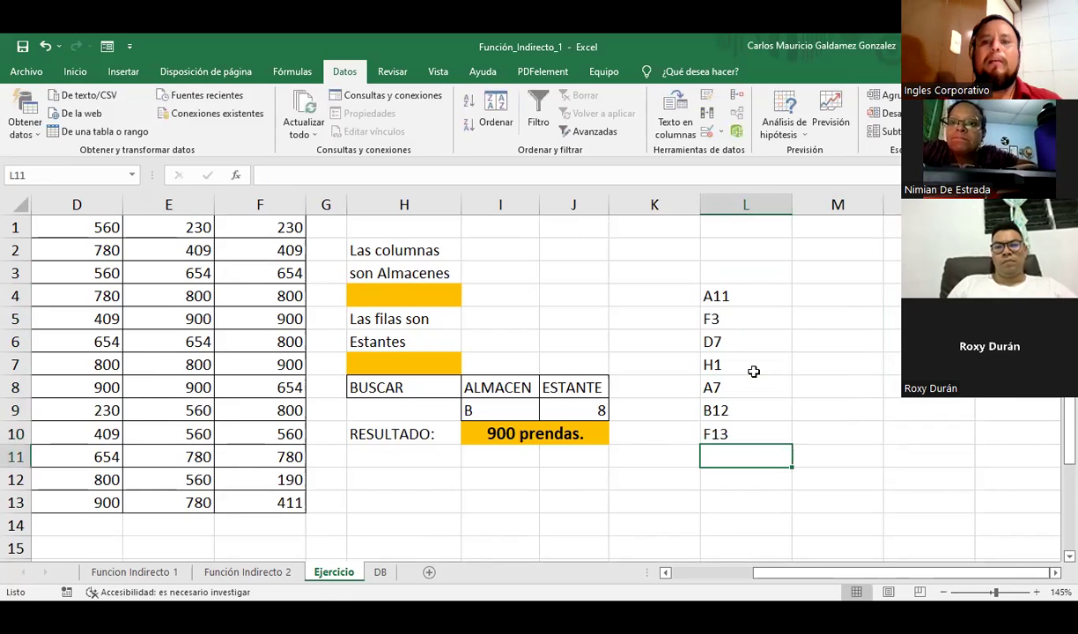
pyautogui.moveTo(707, 296); pyautogui.dragTo(721, 437)
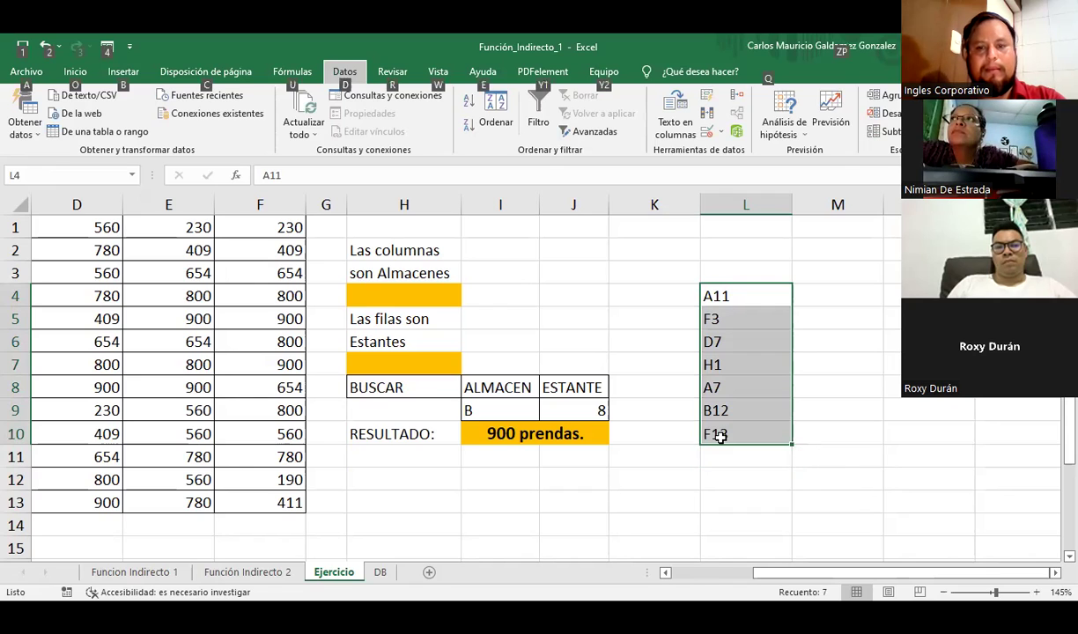
# Step: Copy the list of cell references in L4:L10 on sheet Ejercicio
pyautogui.keyDown('alt'); pyautogui.click(717, 406); pyautogui.keyUp('alt')
pyautogui.moveTo(716, 434); pyautogui.dragTo(713, 296)
pyautogui.hotkey('ctrl', 'c')
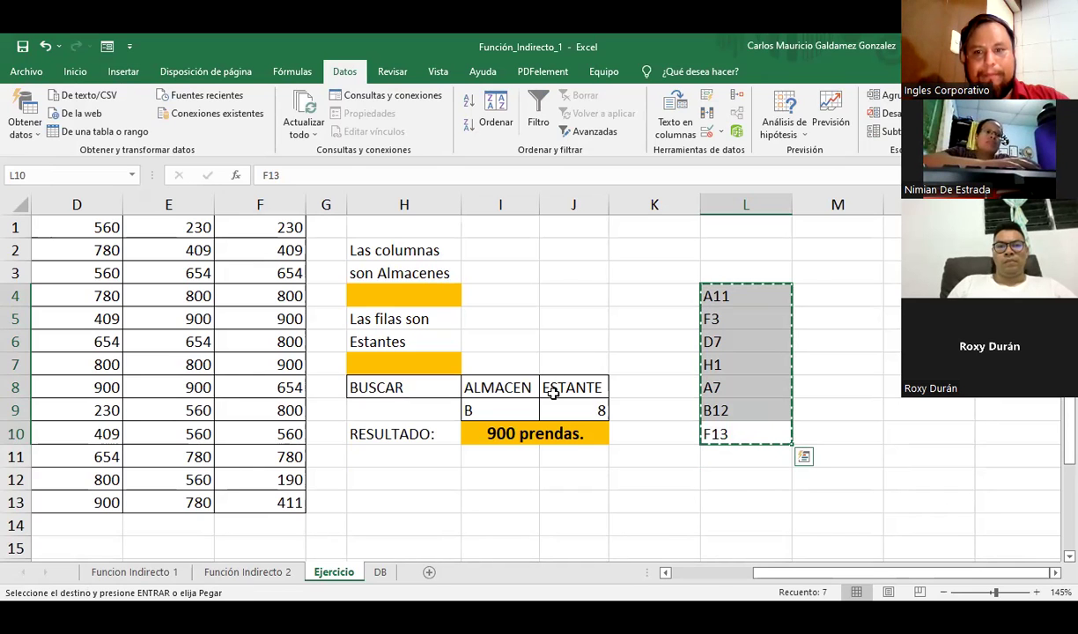
# Step: Review the letter-and-number lookup exercise on sheet Función Indirecto 2, including its number, target-cell and found-value cells in column I
pyautogui.click(675, 573)
pyautogui.click(686, 500)
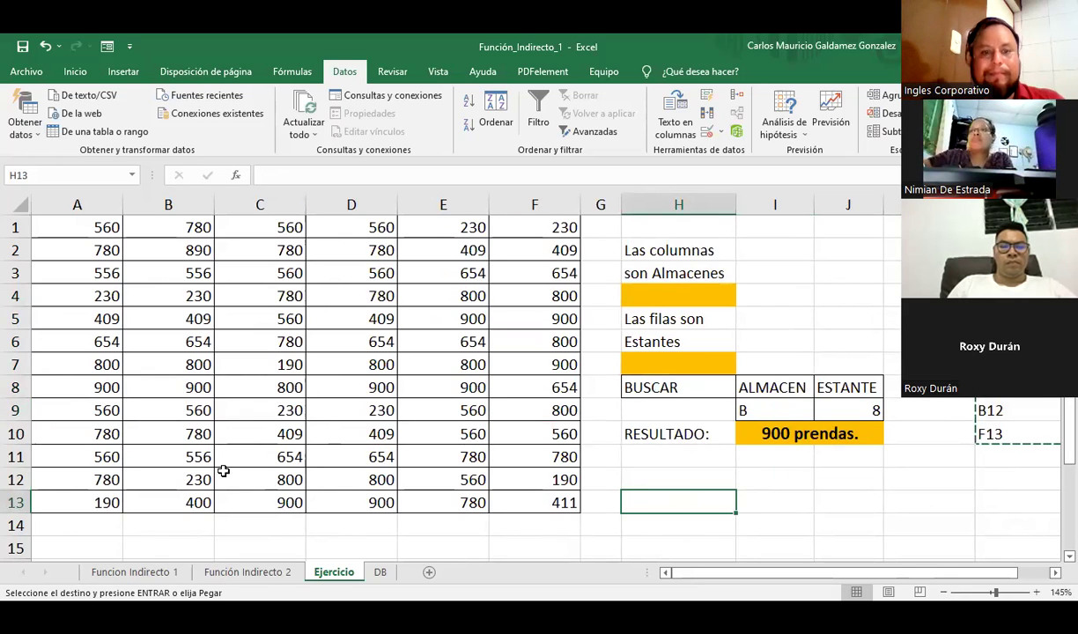
pyautogui.click(242, 573)
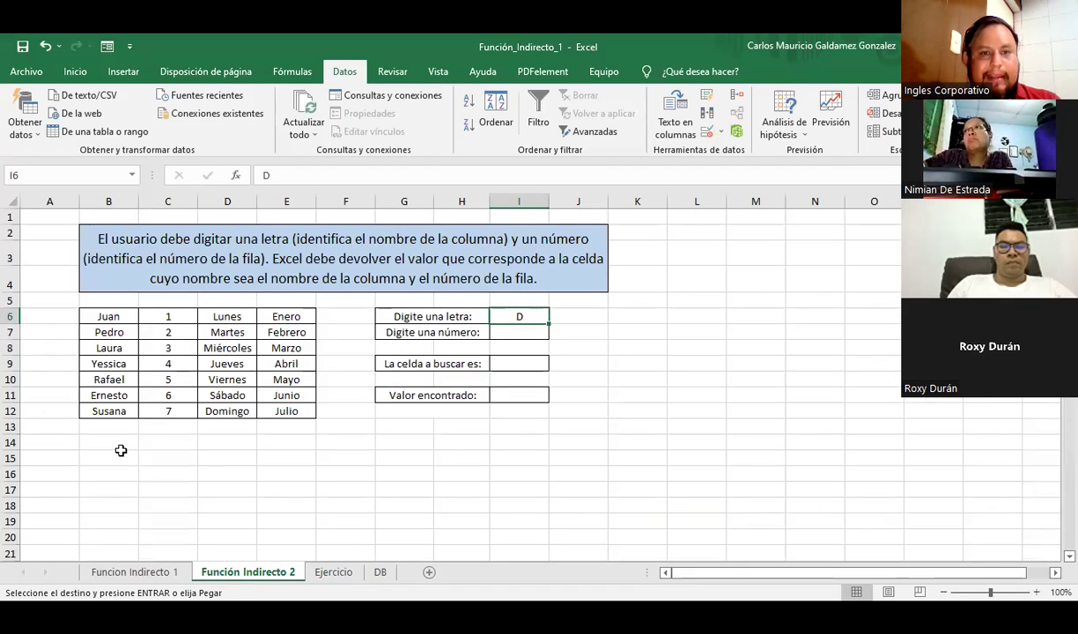
pyautogui.keyDown('ctrl'); pyautogui.scroll(1, 190, 493); pyautogui.keyUp('ctrl')
pyautogui.keyDown('ctrl'); pyautogui.scroll(1, 190, 493); pyautogui.keyUp('ctrl')
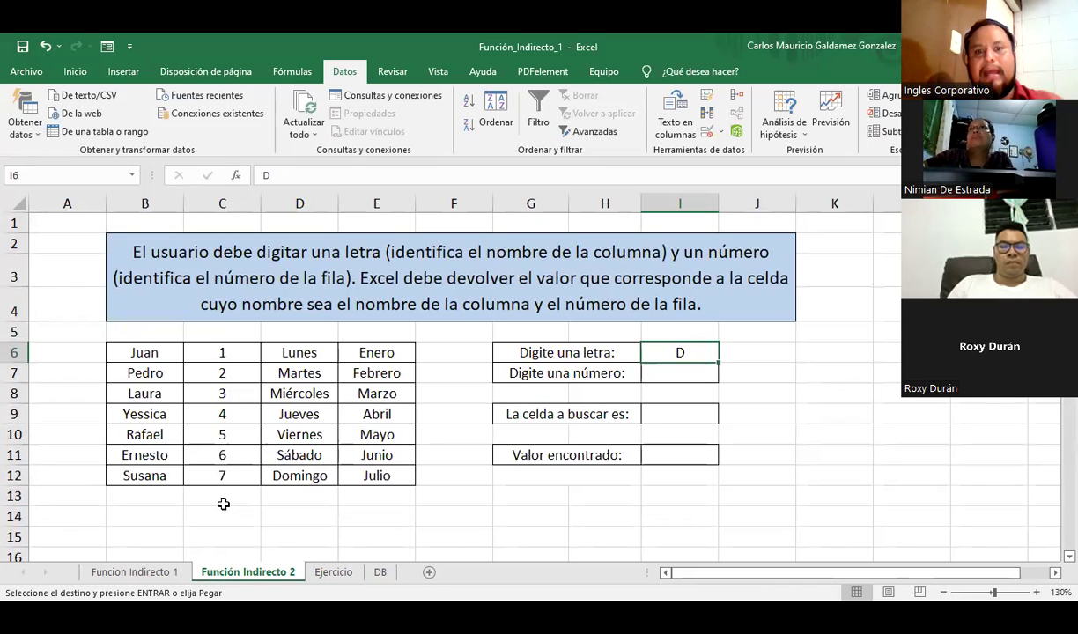
pyautogui.click(652, 454)
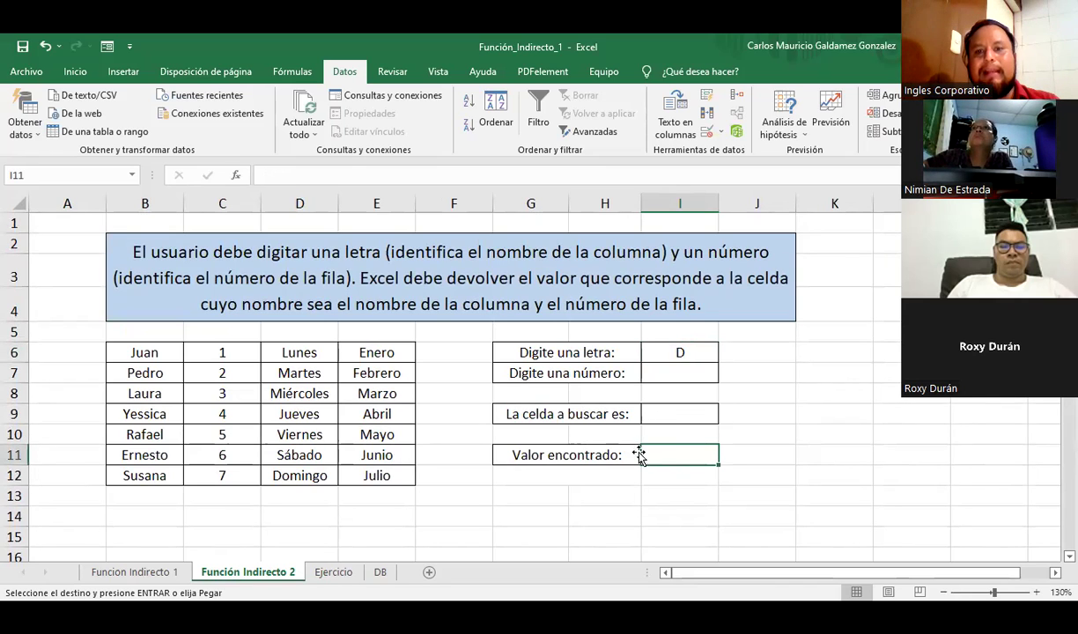
pyautogui.moveTo(647, 372); pyautogui.dragTo(648, 411)
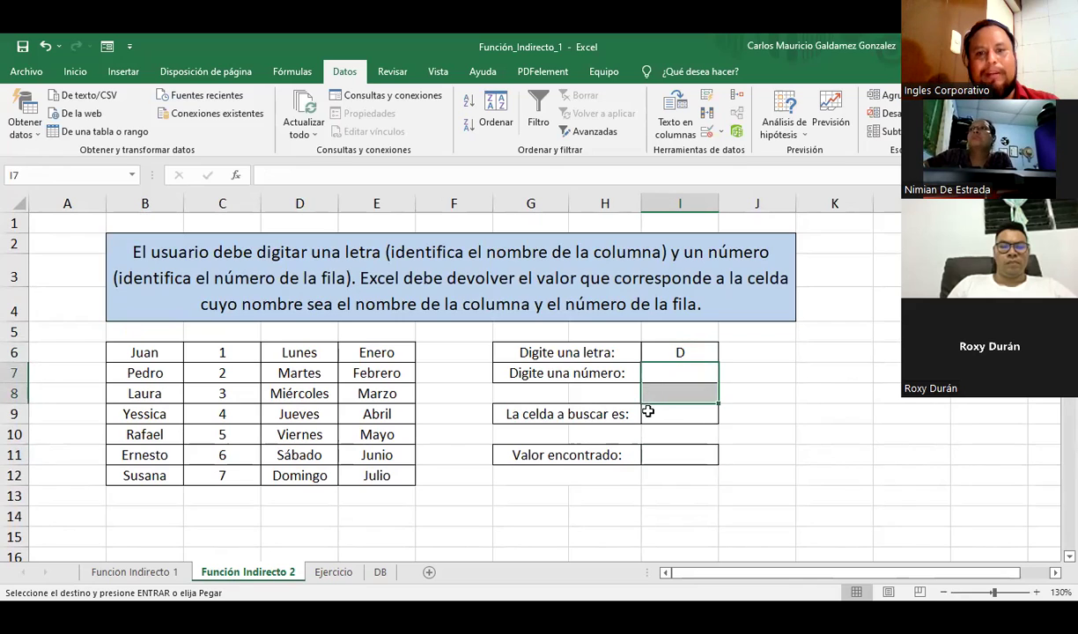
pyautogui.click(649, 412)
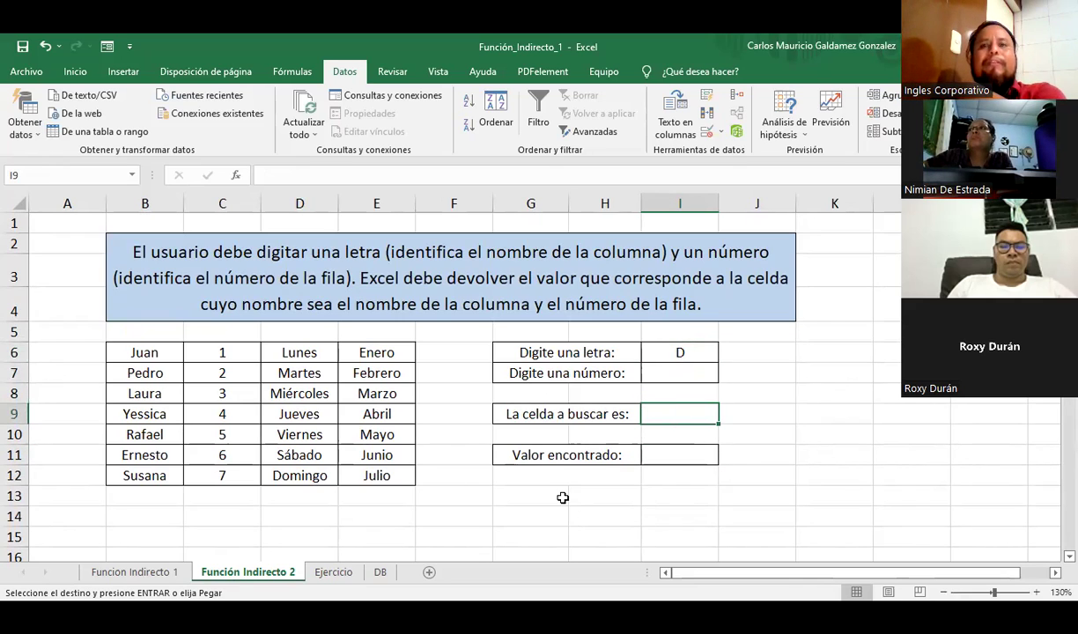
pyautogui.click(537, 457)
# Step: Review the solved INDIRECTO example and its number table on sheet Funcion Indirecto 1
pyautogui.click(145, 555)
pyautogui.click(150, 573)
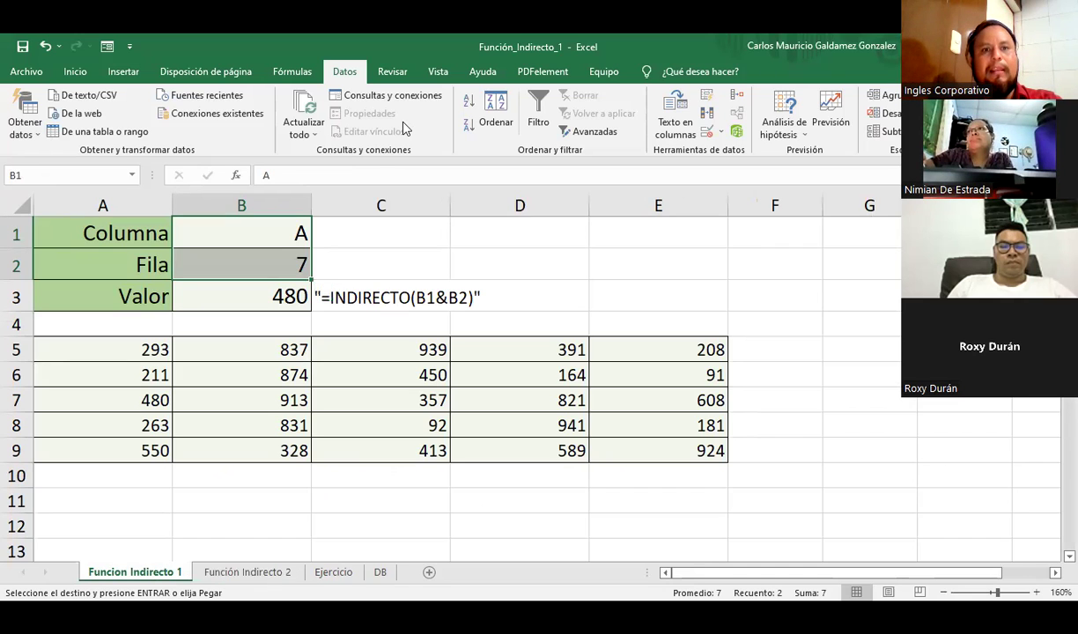
pyautogui.click(116, 357)
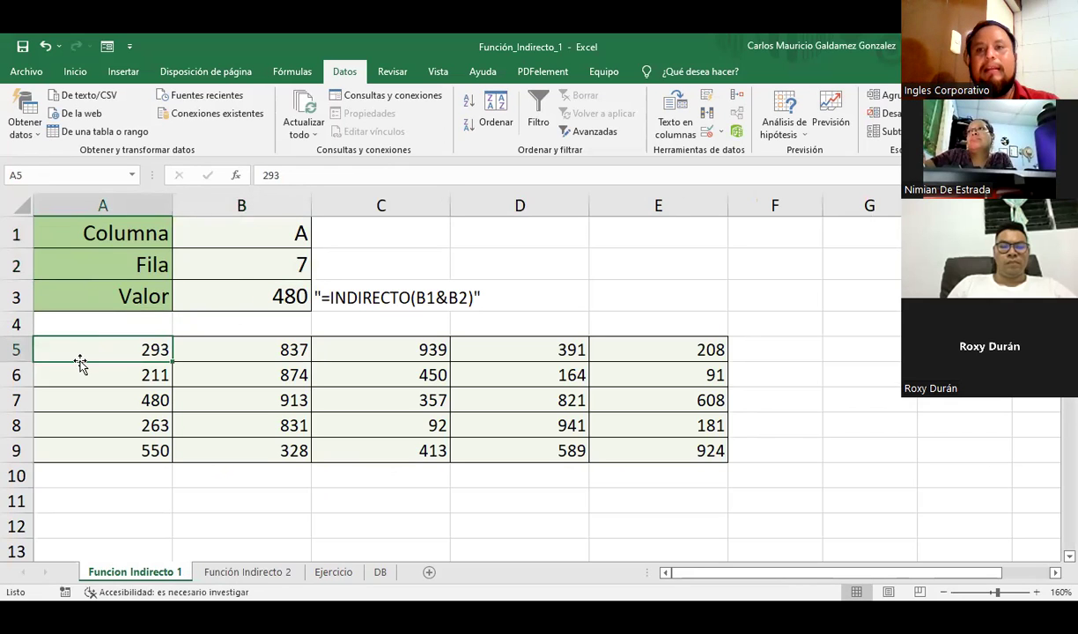
# Step: Return to sheet Ejercicio and select the entire INDIRECTO formula inside the result cell I10 for editing
pyautogui.click(256, 573)
pyautogui.click(334, 573)
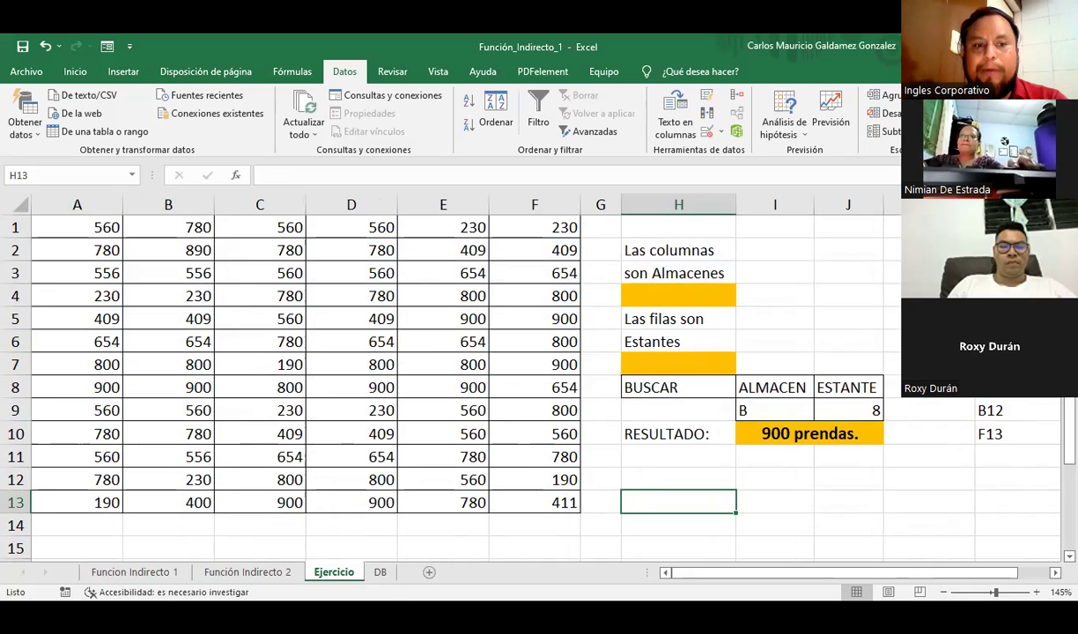
pyautogui.click(546, 278)
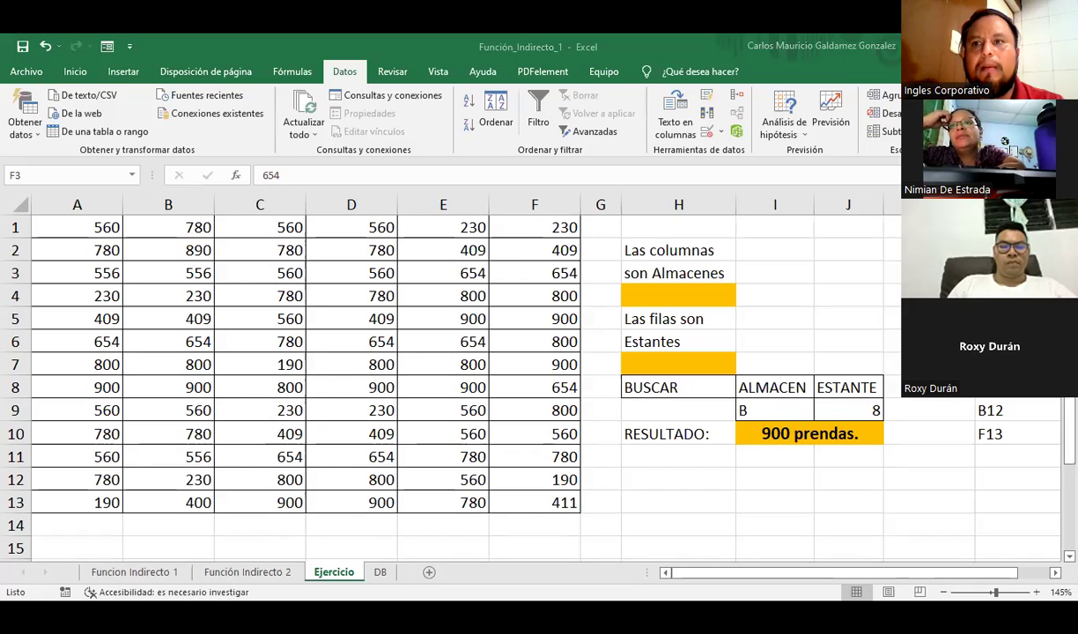
pyautogui.click(762, 434)
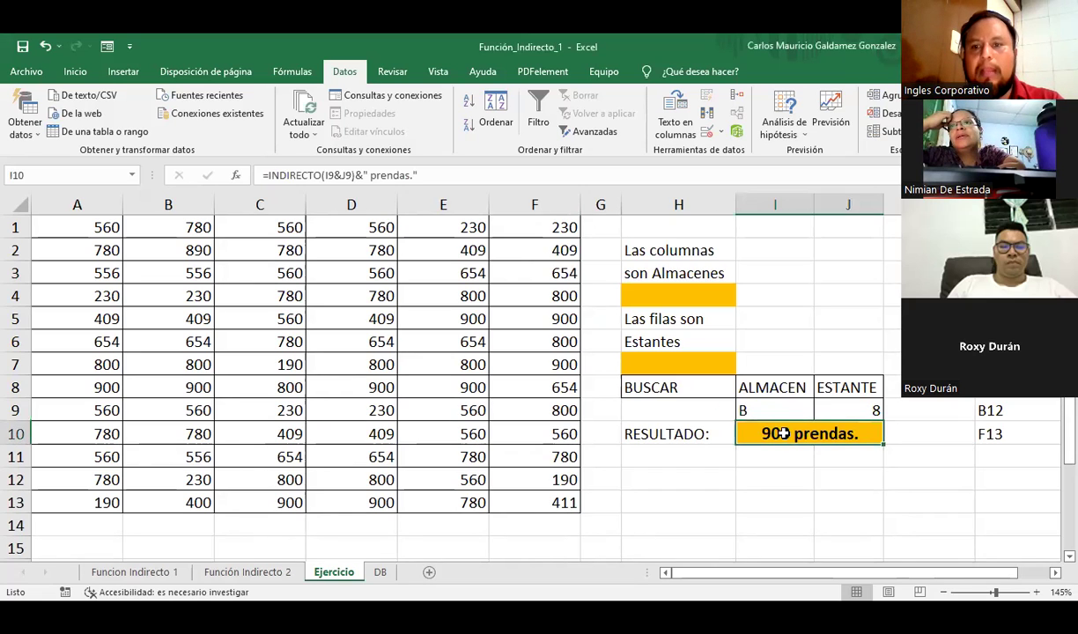
pyautogui.click(440, 175)
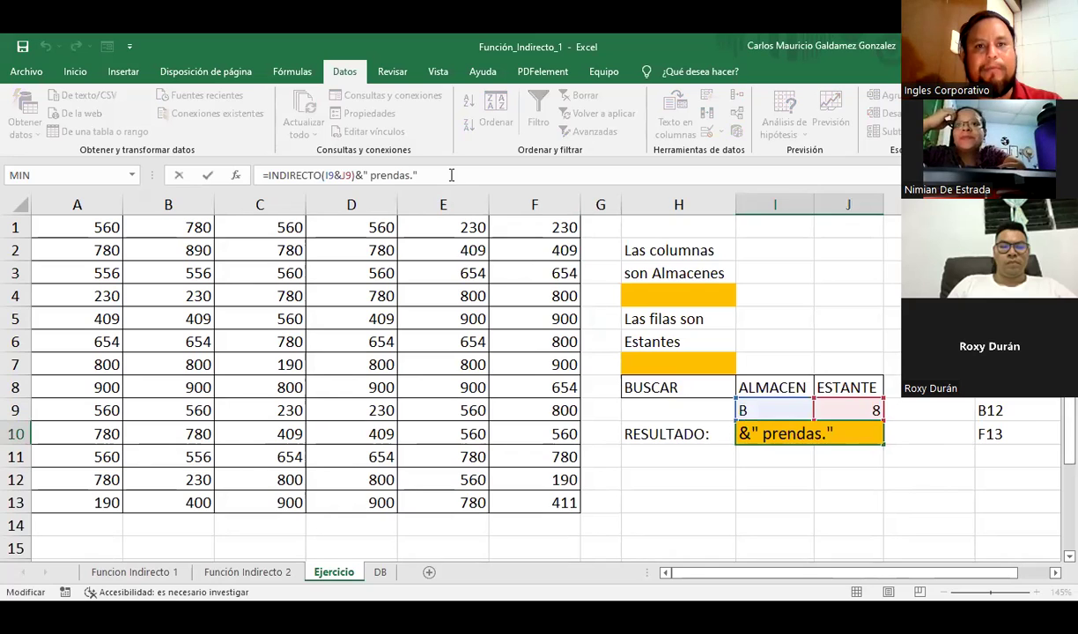
pyautogui.moveTo(439, 175); pyautogui.dragTo(149, 165)
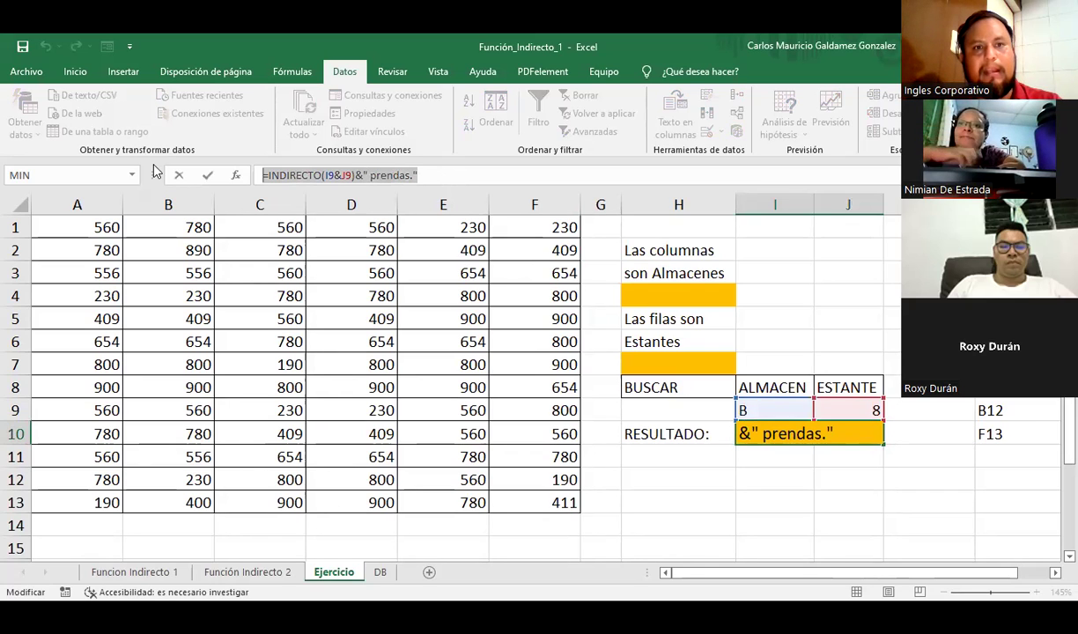